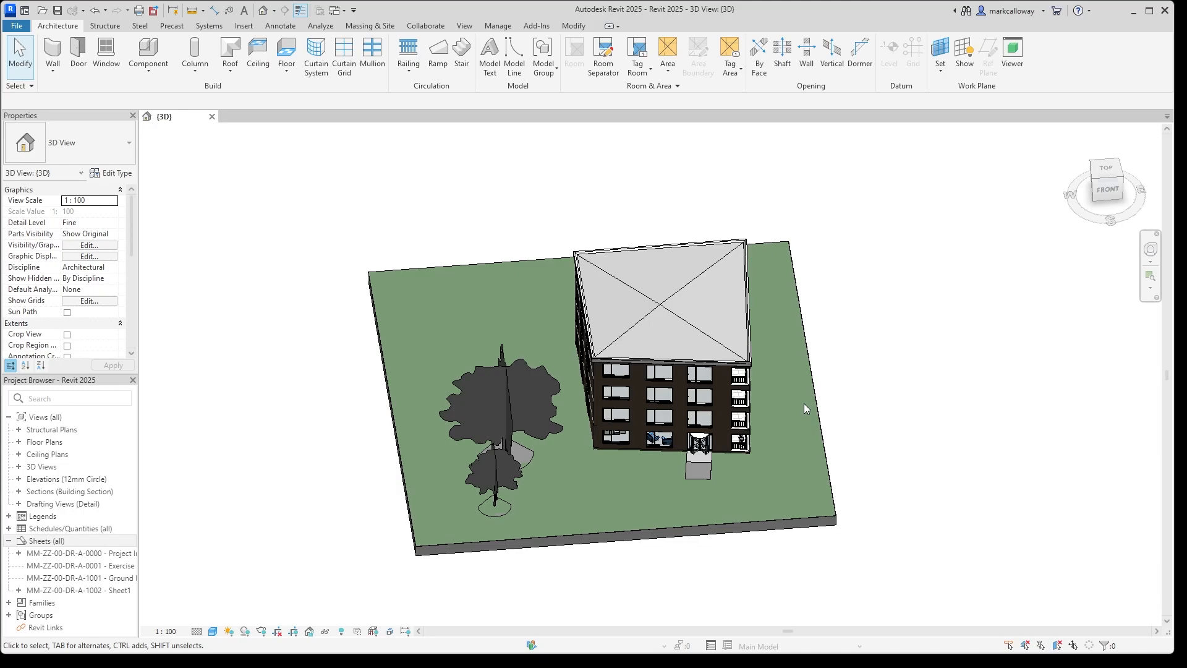
middle_click_drag(863, 418, 911, 403, "shift")
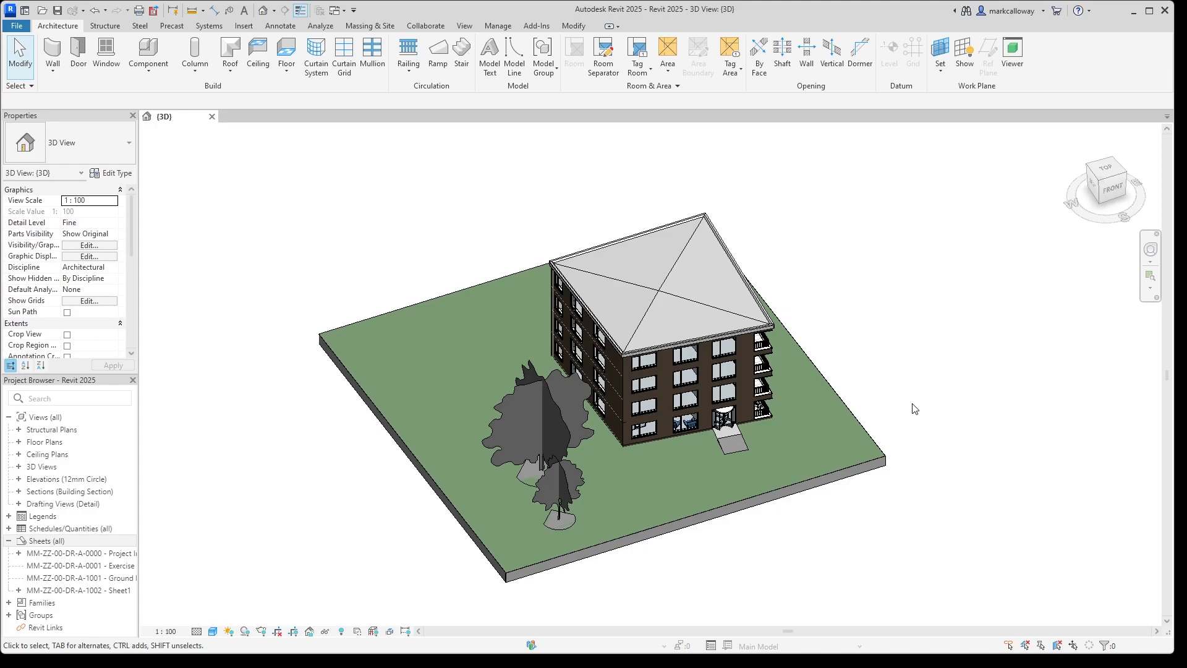
left_click(575, 25)
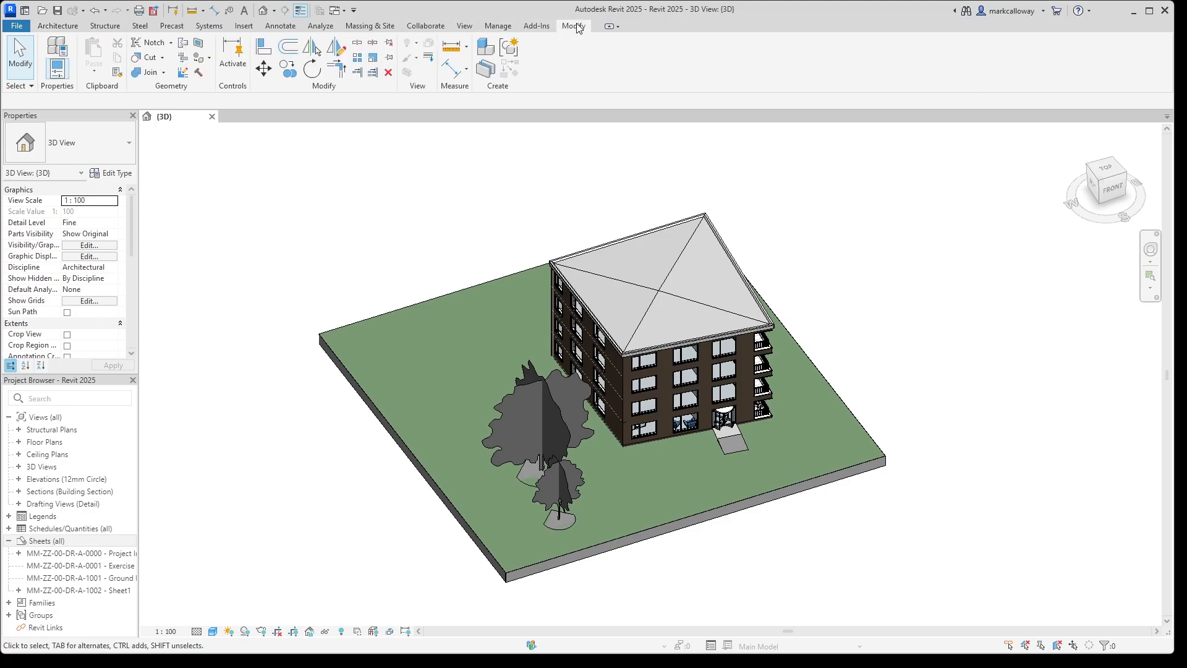
left_click(373, 59)
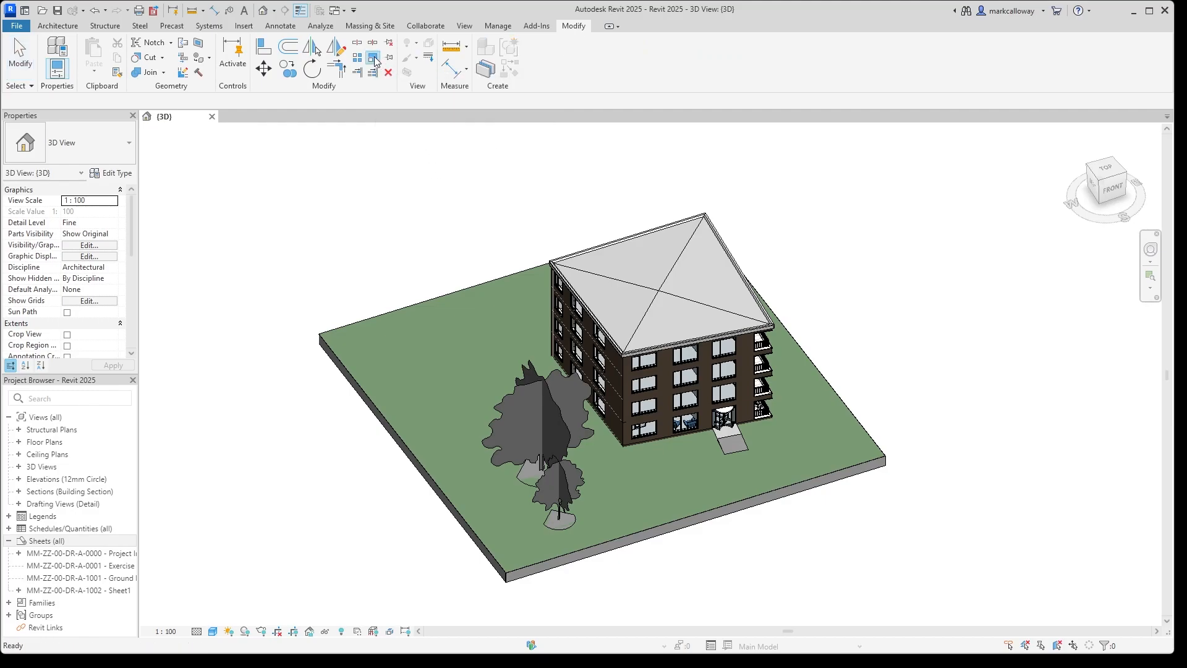
left_click(649, 369)
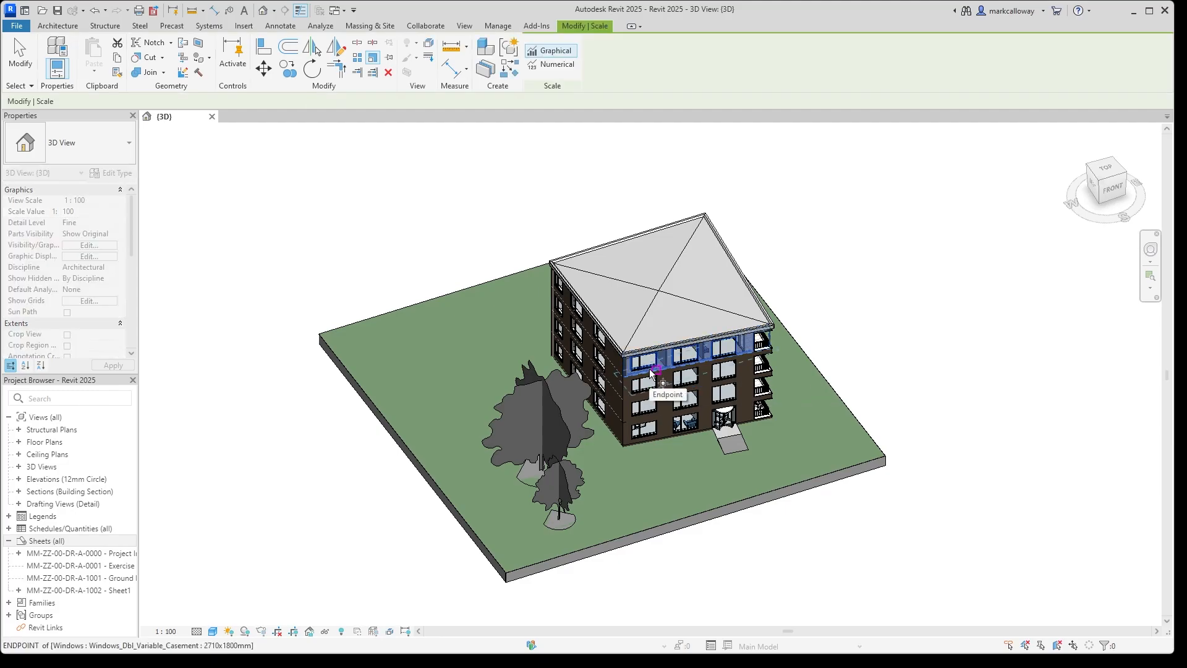
left_click(651, 371)
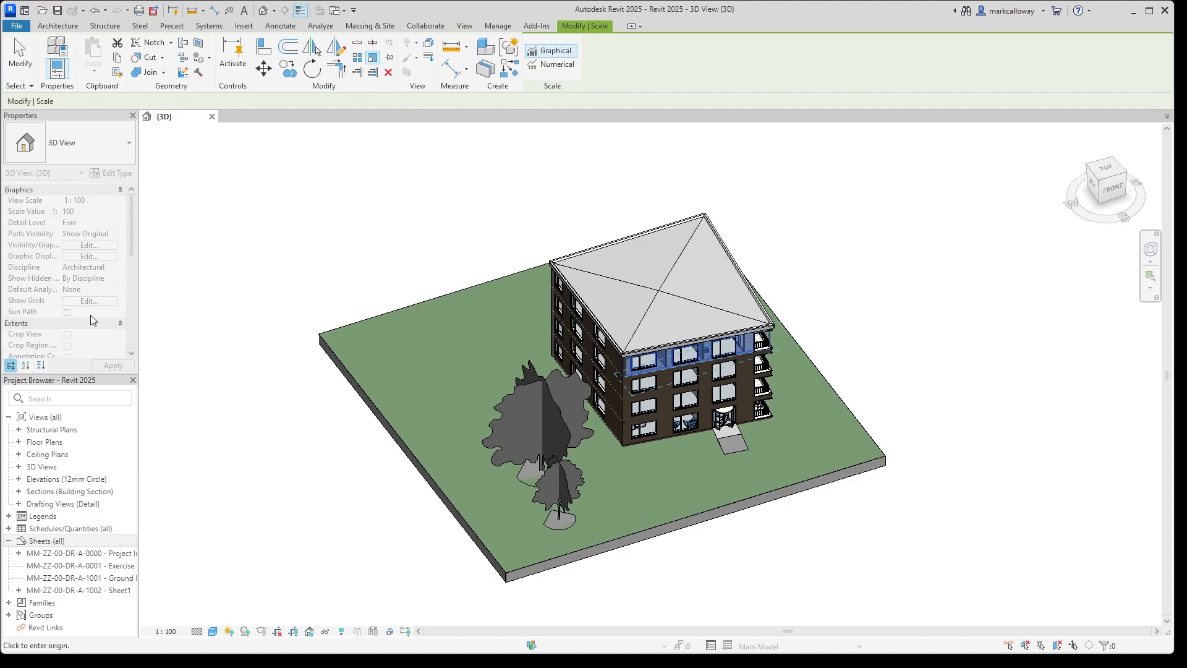
key("Escape")
key("Escape")
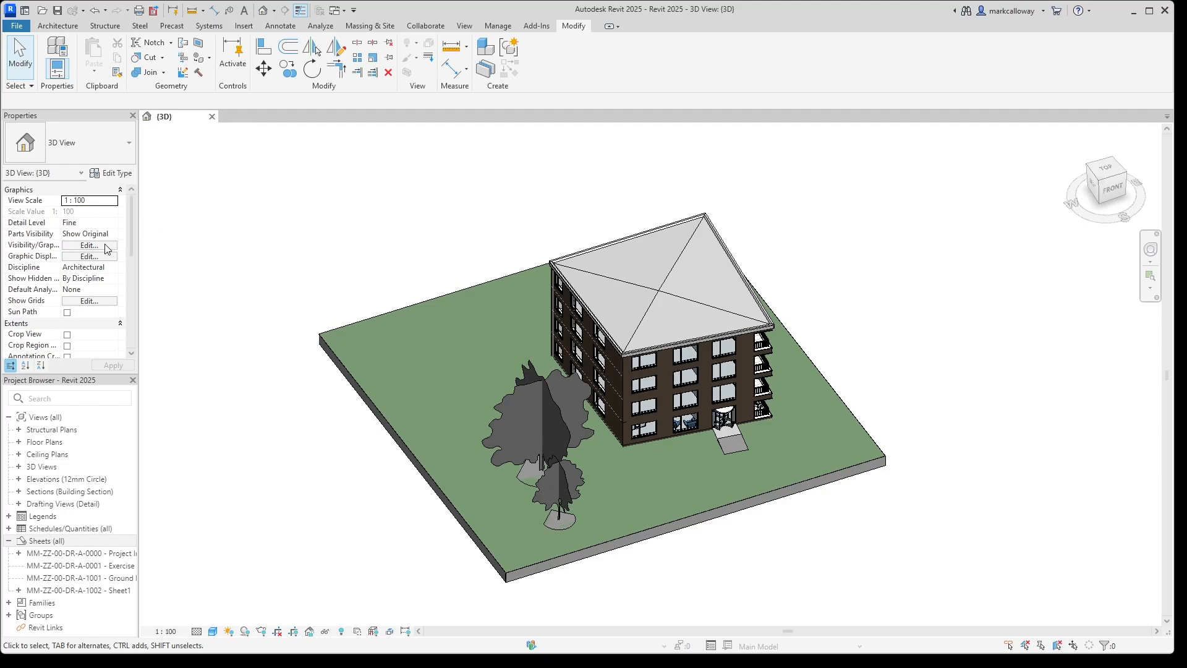
Open the 3D view's visibility and graphic overrides and filter the model categories to Architecture only.
left_click(105, 246)
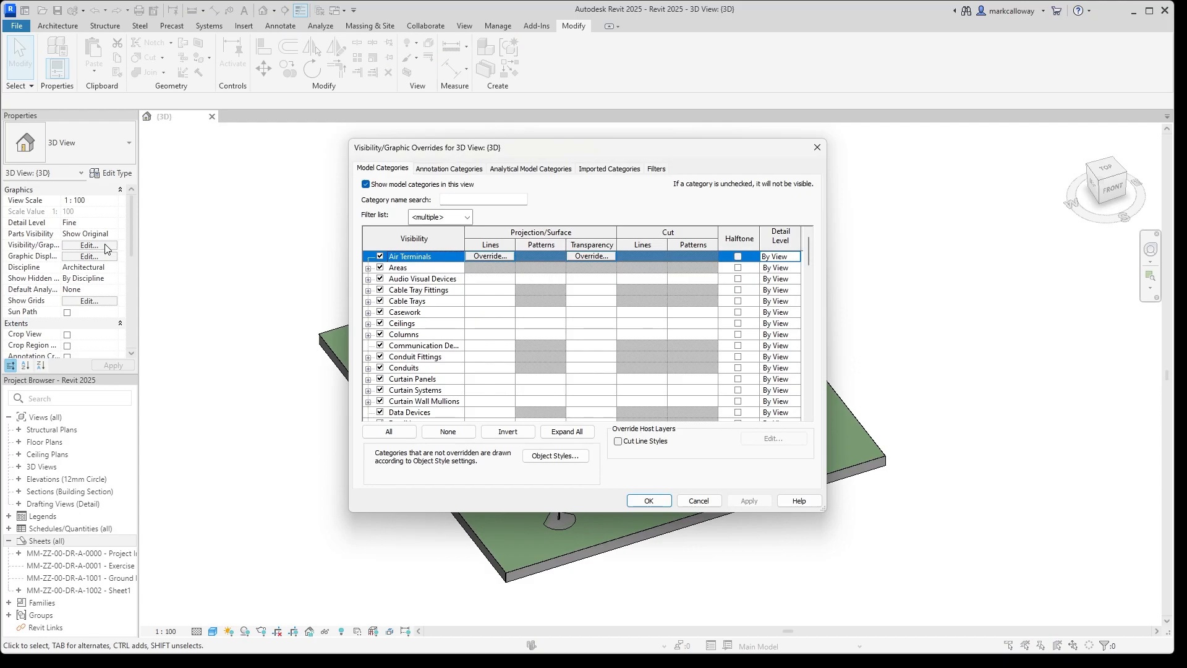
left_click(467, 217)
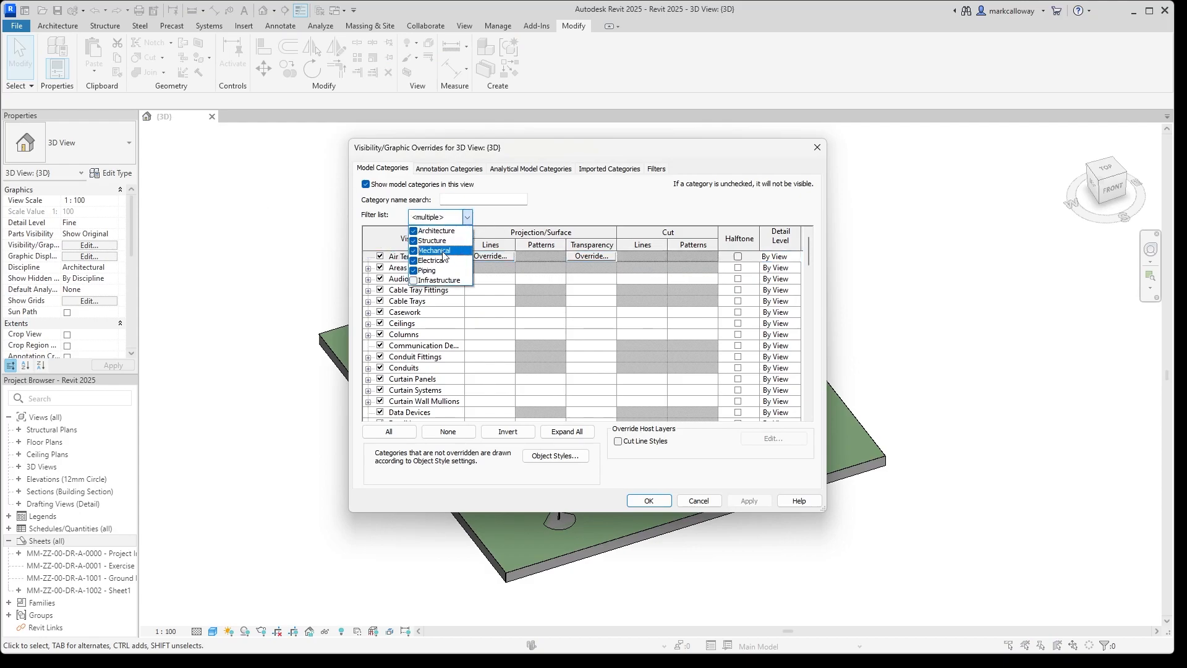
left_click(527, 219)
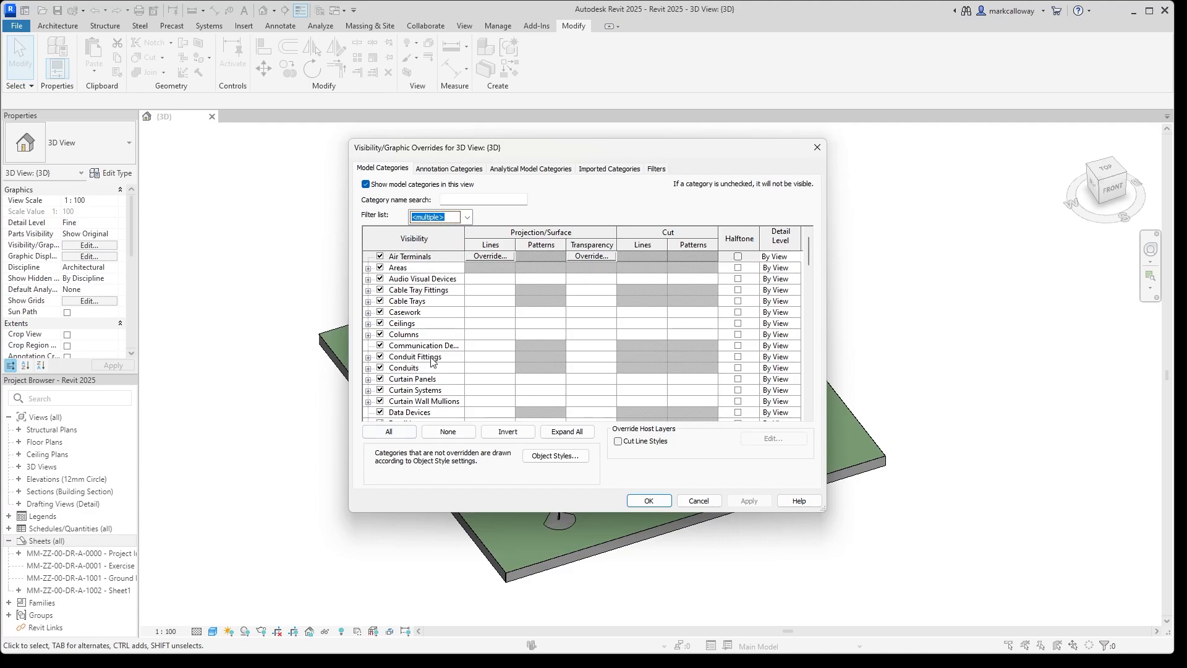
scroll(436, 358, "down", 1)
left_click(468, 218)
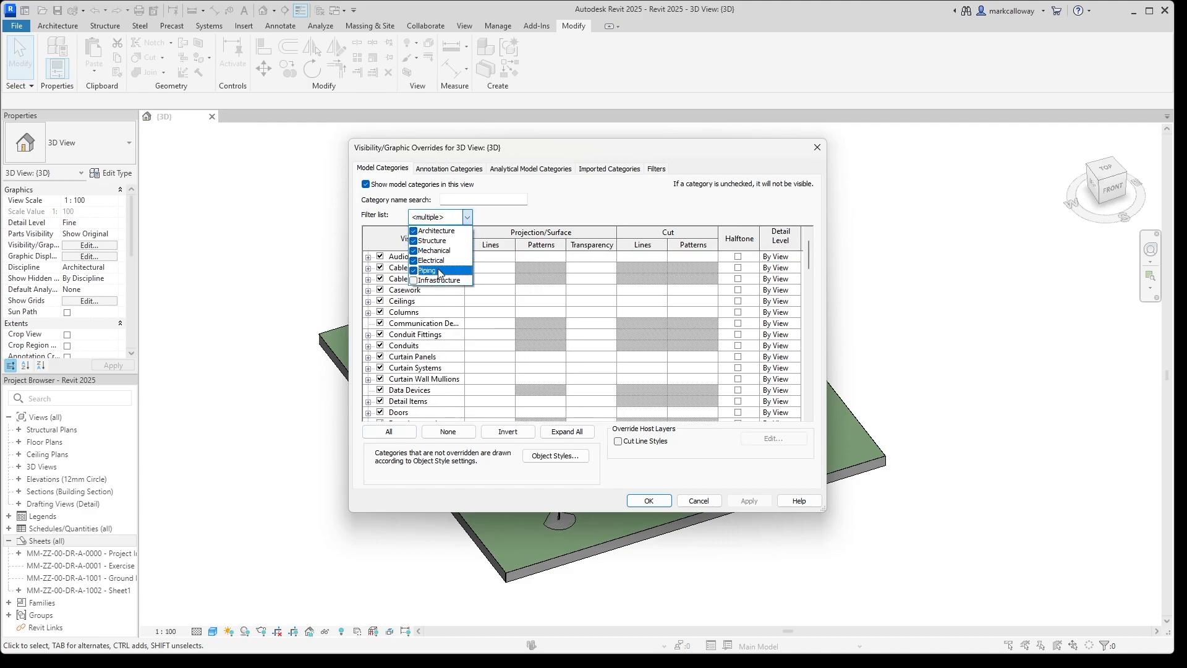
left_click(414, 261)
left_click(413, 250)
left_click(413, 240)
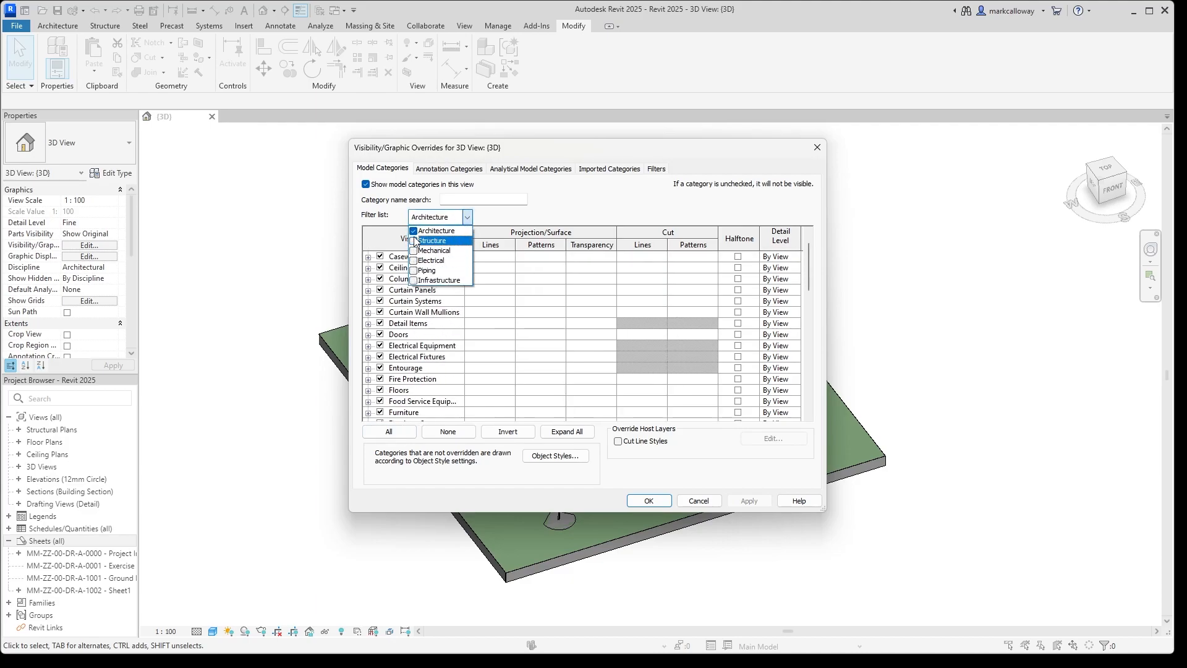
Filter the model category list to Structure only.
left_click(413, 231)
left_click(413, 241)
left_click(413, 251)
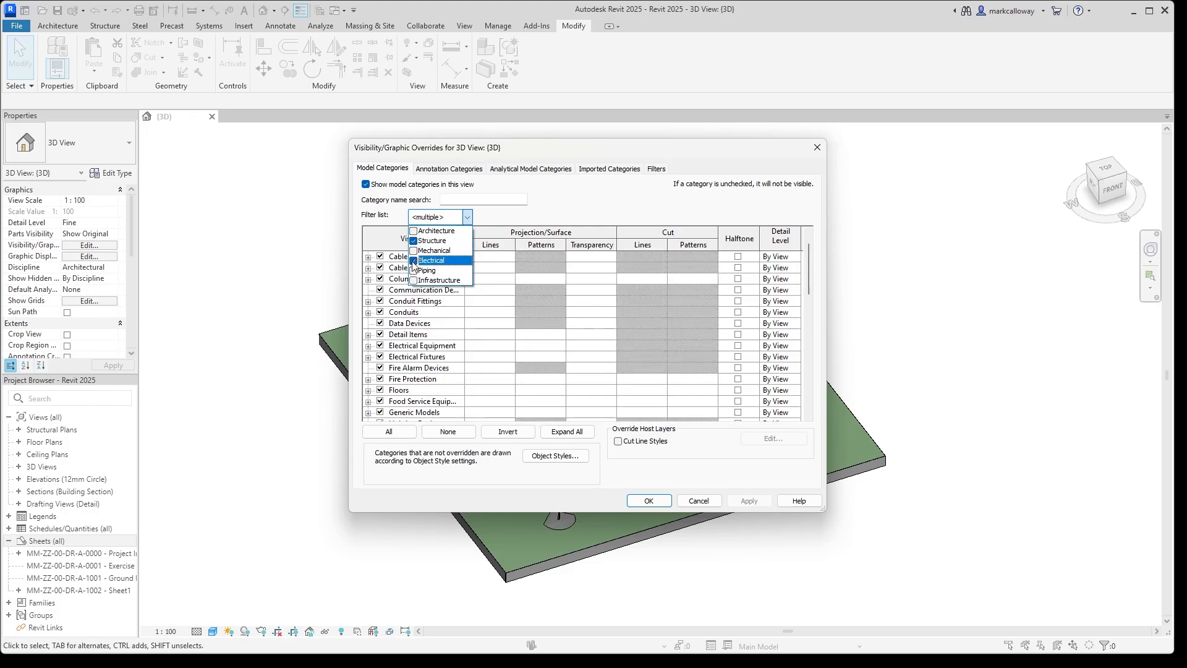
left_click(413, 261)
left_click(413, 260)
Include Architecture, Mechanical, Electrical and Piping alongside Structure in the model category filter.
left_click(413, 231)
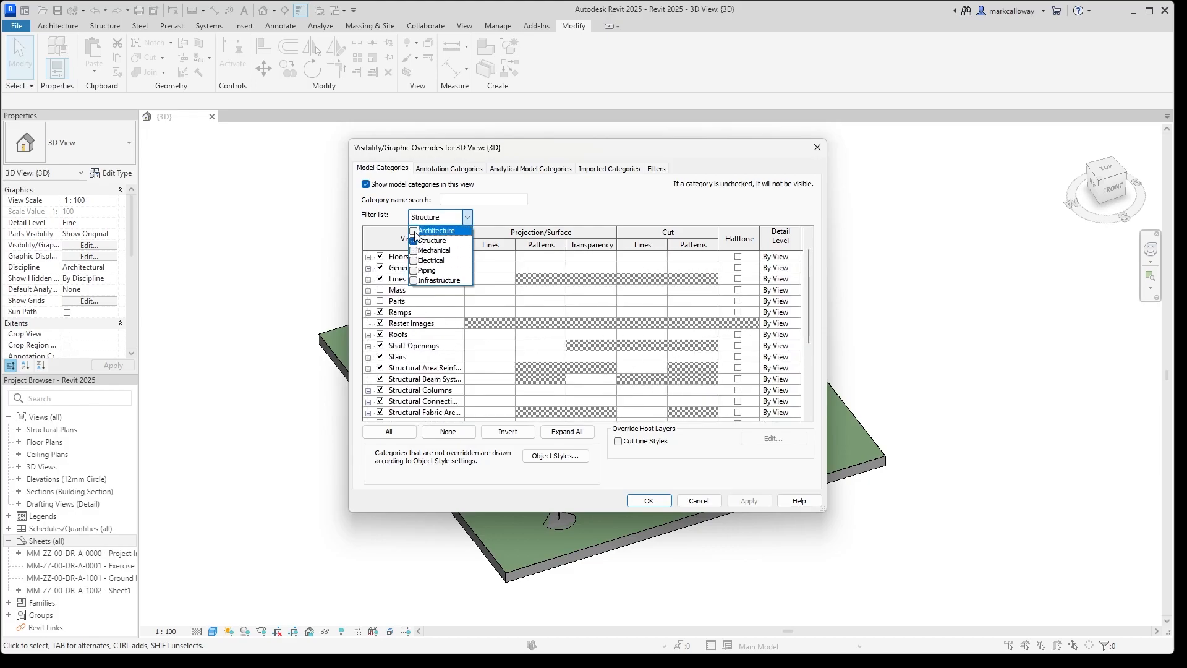
left_click(414, 260)
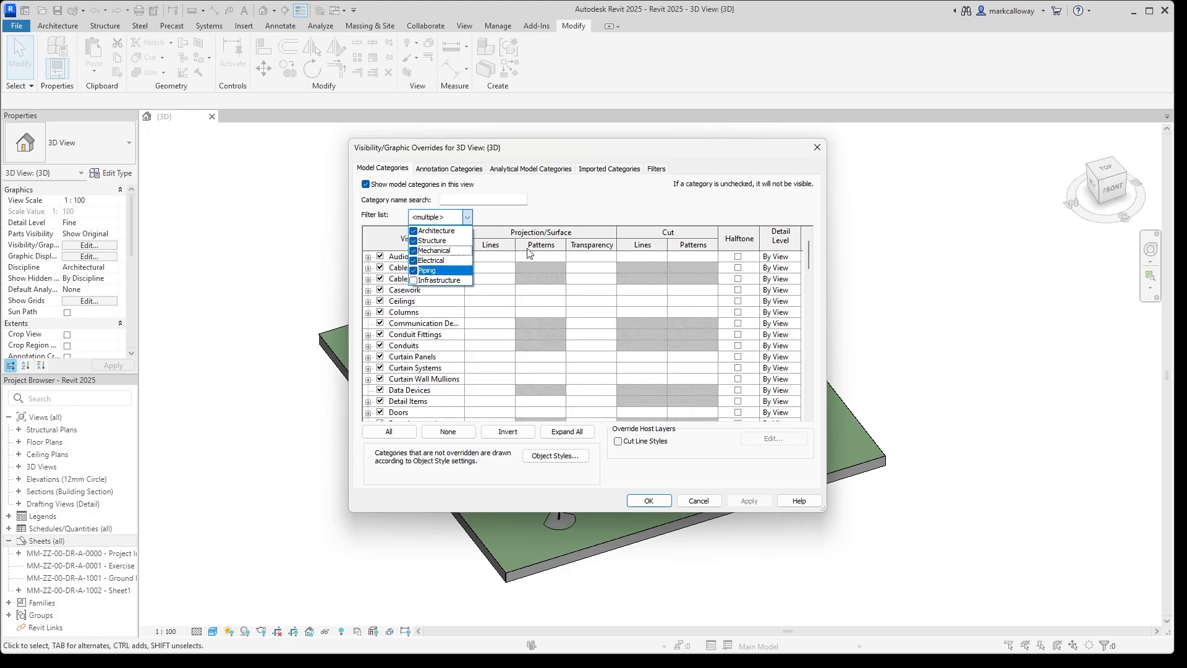
left_click(636, 205)
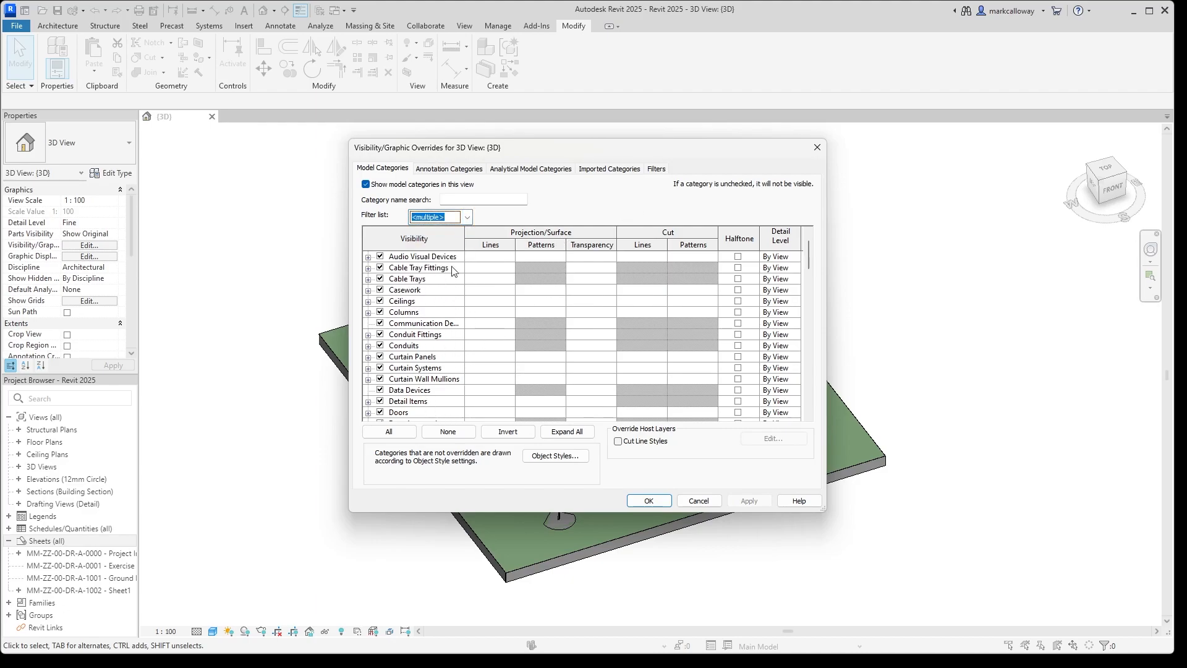
Remove Piping, Electrical, Mechanical and Structure from the model category filter, keeping Architecture.
left_click(467, 217)
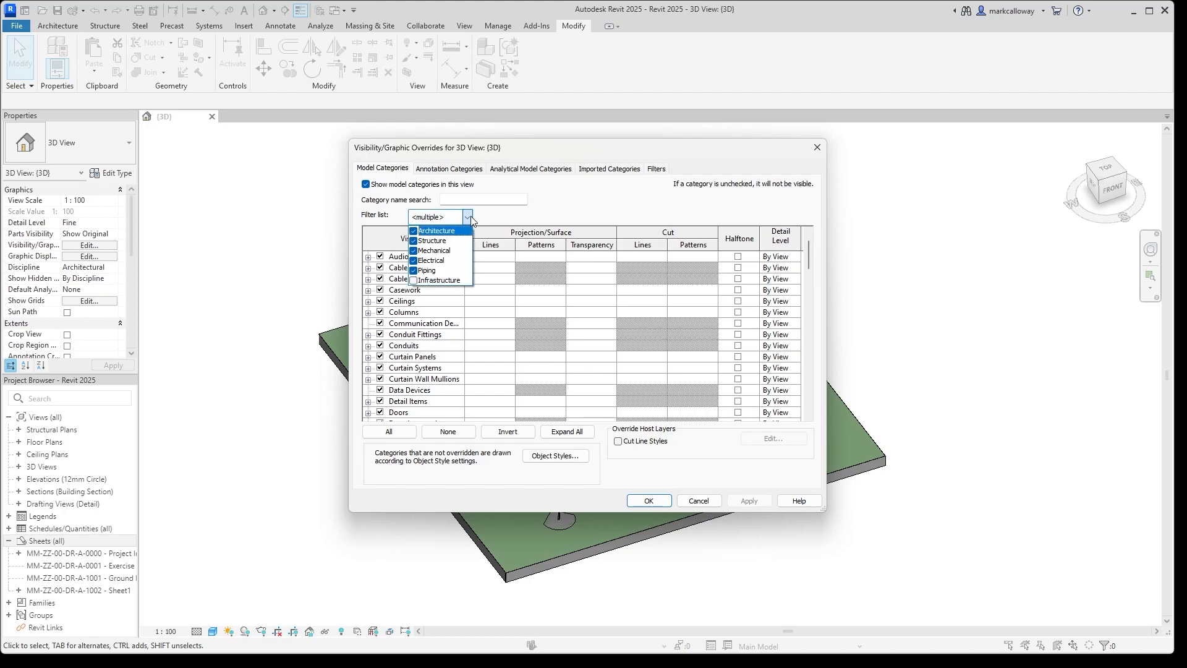
left_click(413, 270)
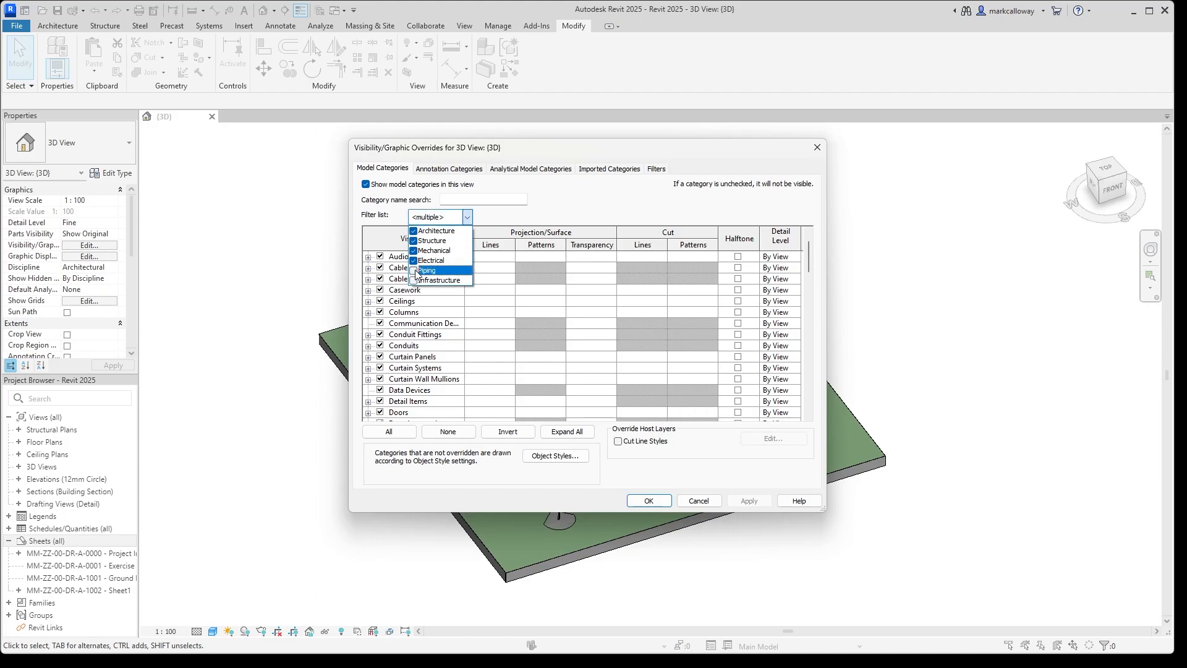
left_click(413, 260)
left_click(413, 250)
left_click(413, 240)
left_click(467, 217)
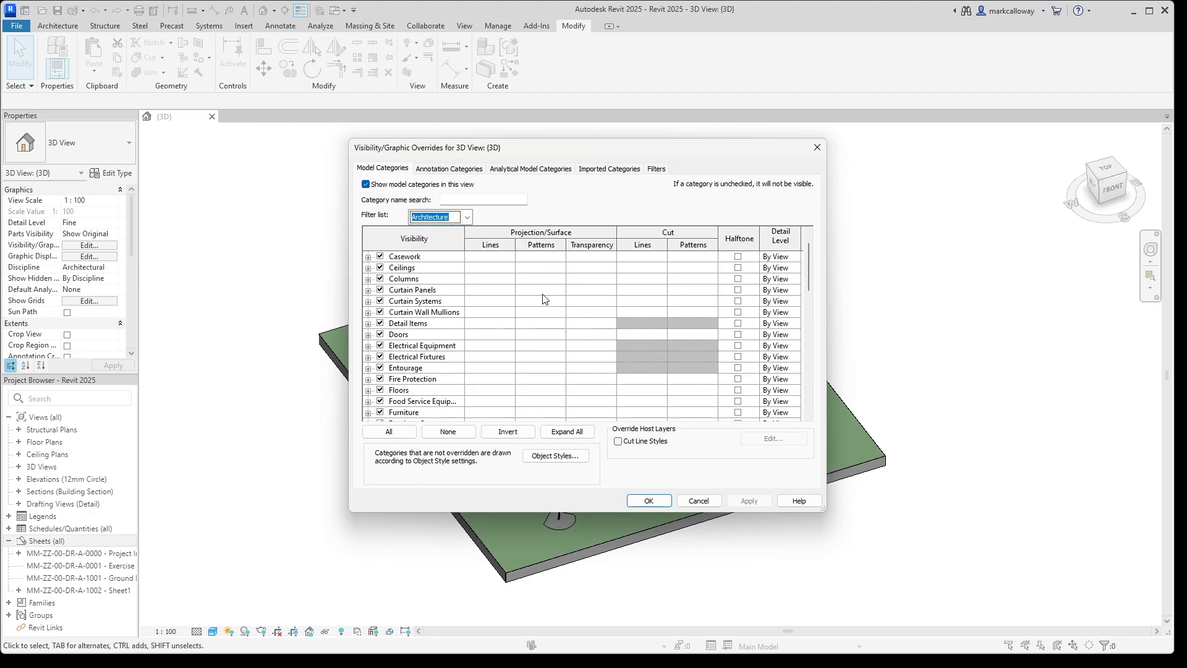
Add Structure, Mechanical, Electrical and Piping back to the category filter and close the overrides without saving.
left_click(467, 217)
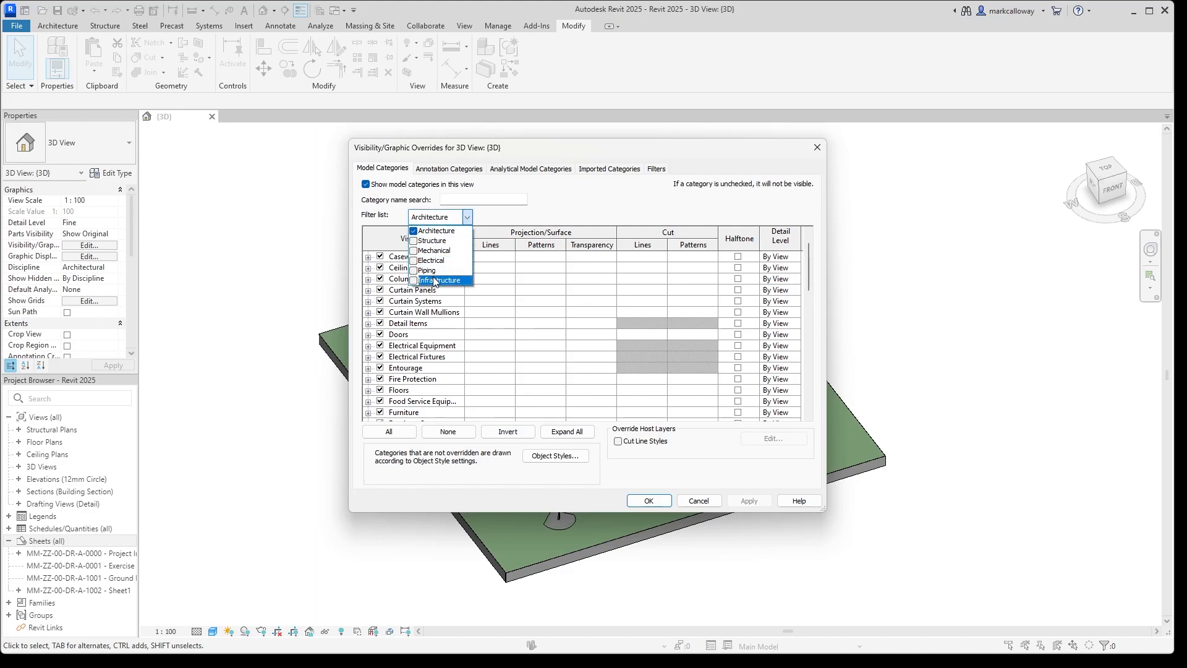
left_click(414, 241)
left_click(414, 251)
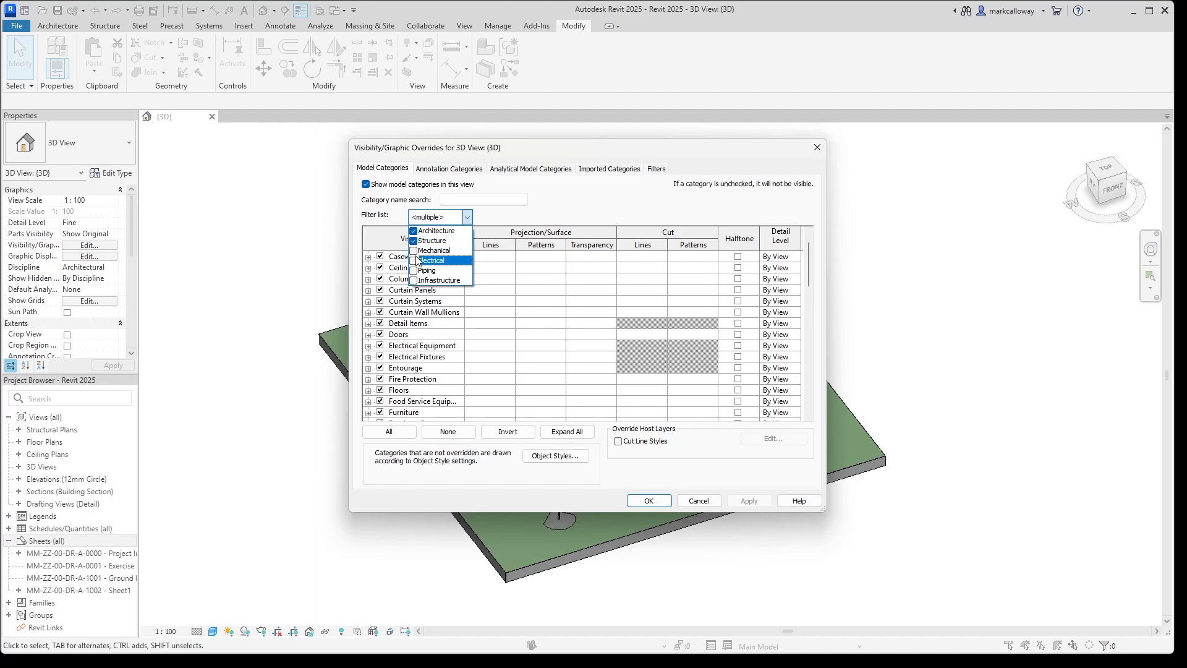
left_click(415, 260)
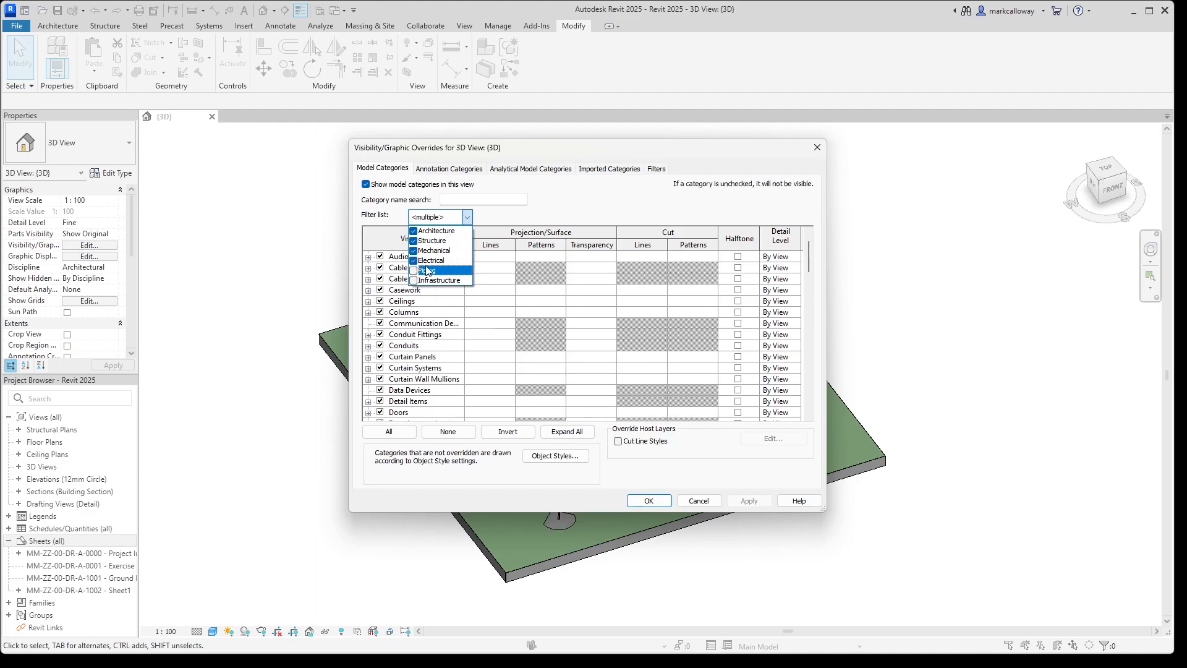
left_click(414, 270)
left_click(567, 212)
left_click(698, 500)
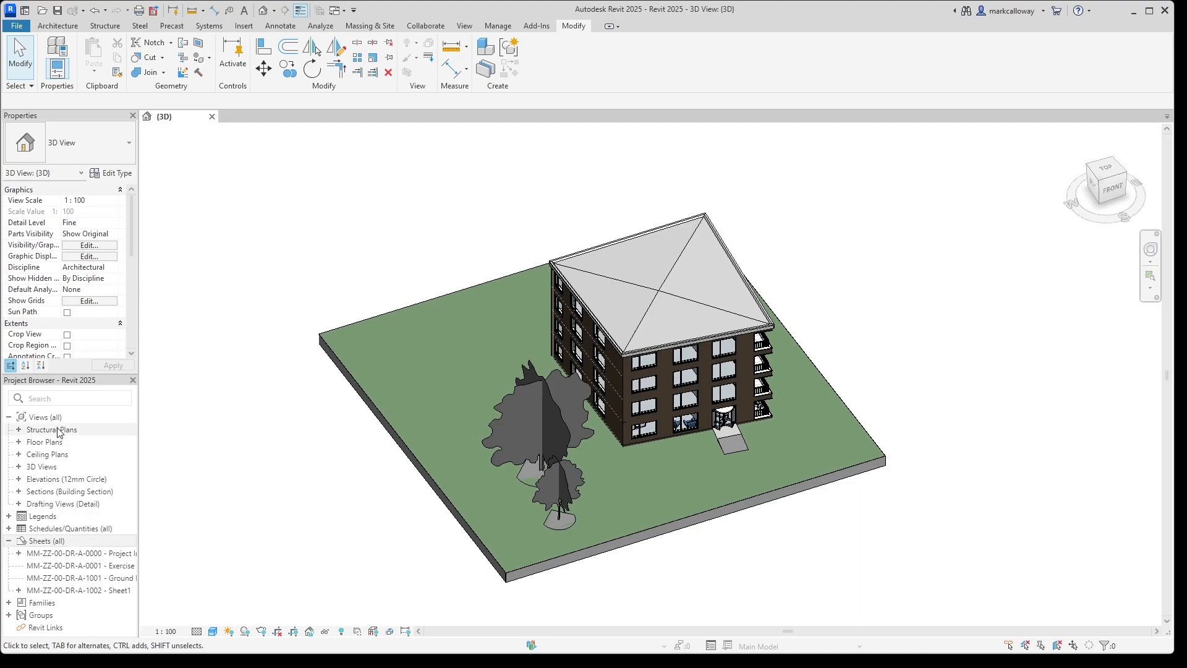
Examine the grouping and sorting rules of the By Planning Phase and Levels browser organization scheme for views.
left_click(36, 418)
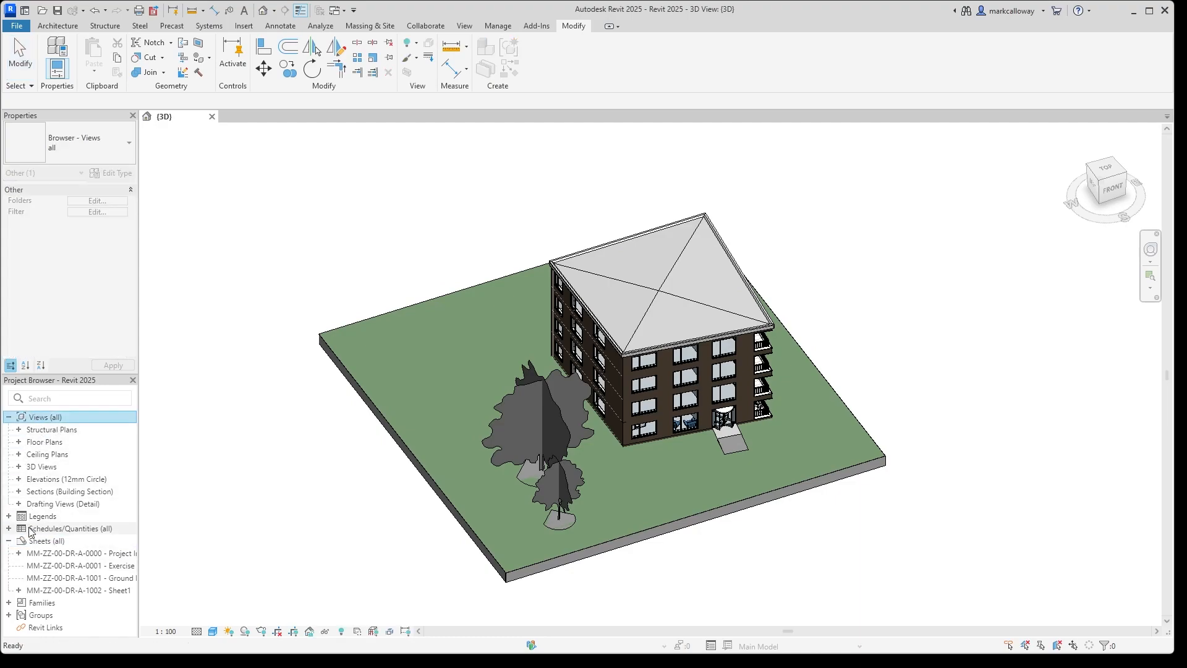
left_click(44, 543)
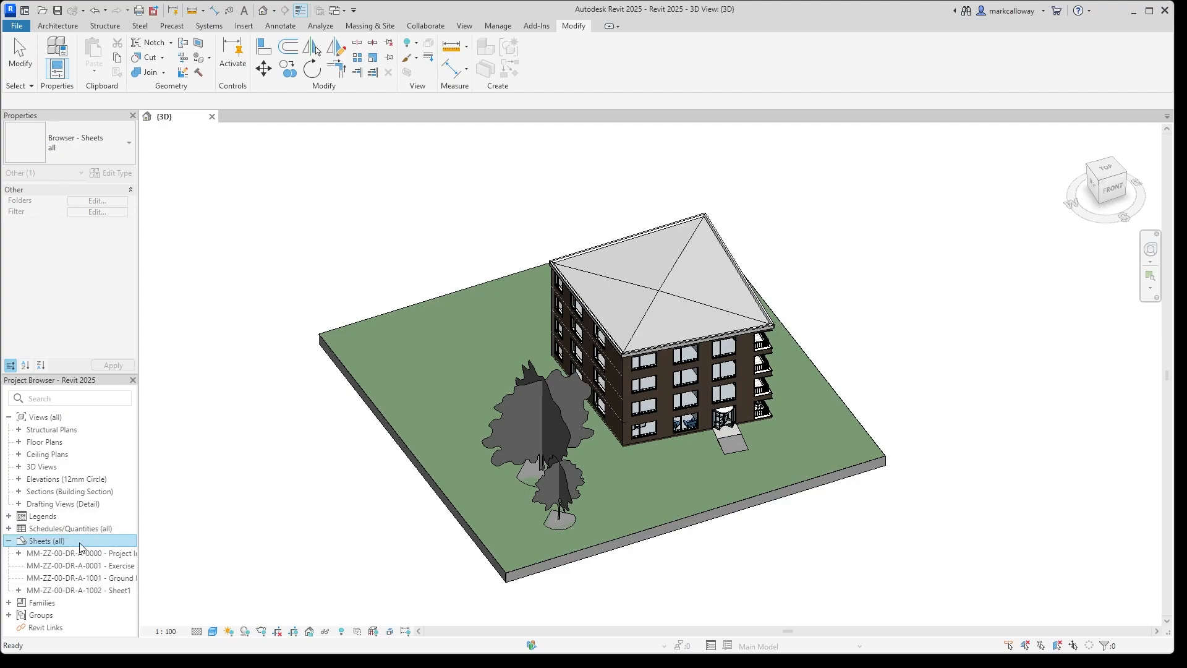
right_click(54, 419)
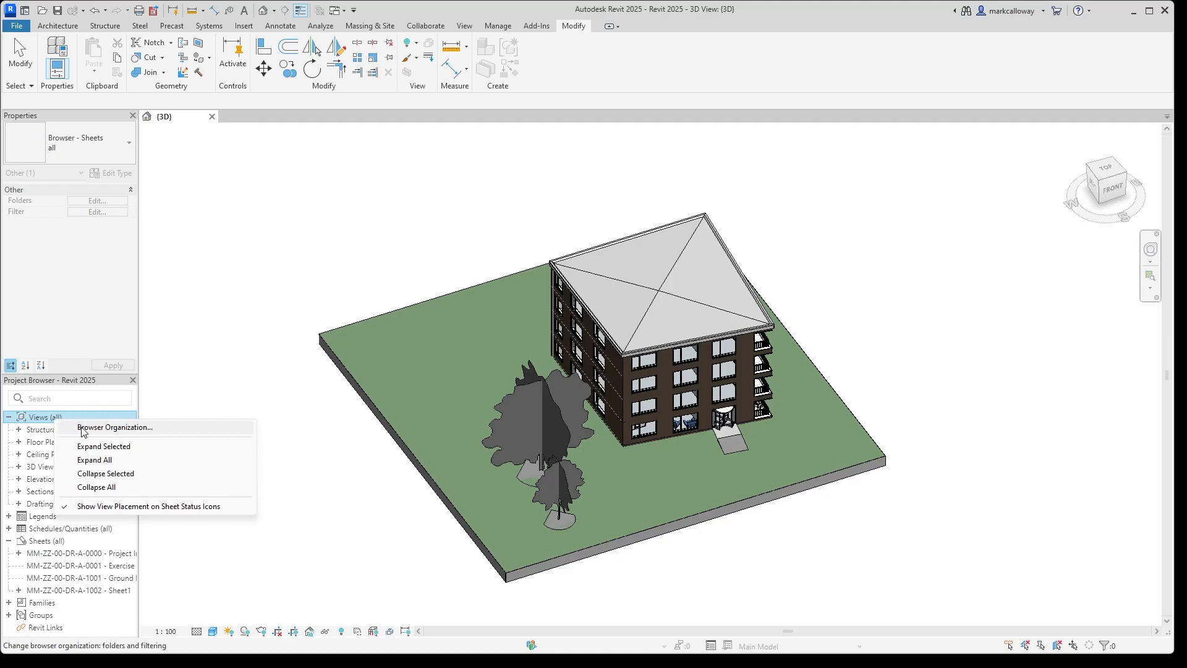
left_click(83, 428)
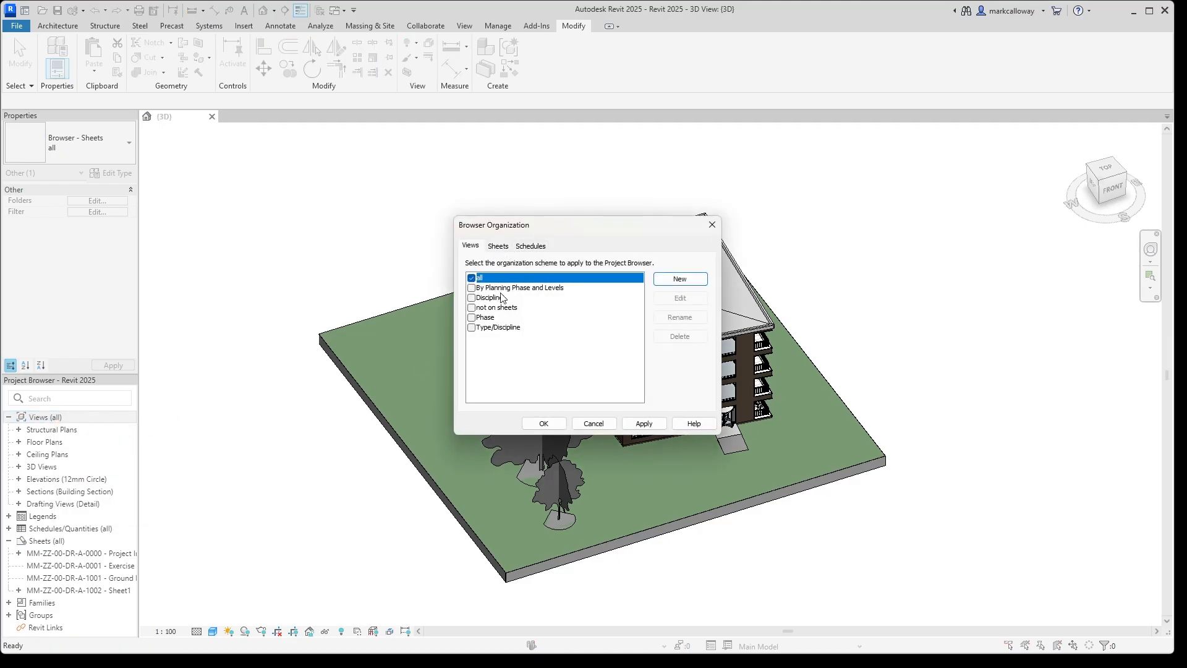
left_click(675, 283)
left_click(645, 354)
left_click(507, 288)
left_click(680, 298)
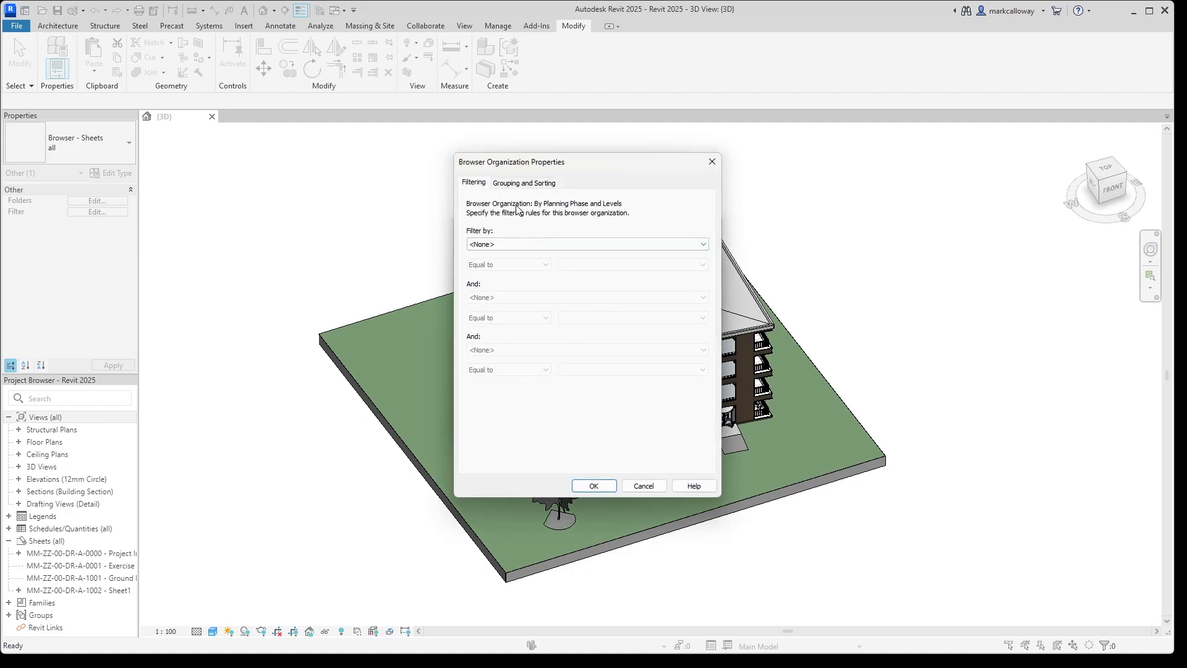
left_click(525, 184)
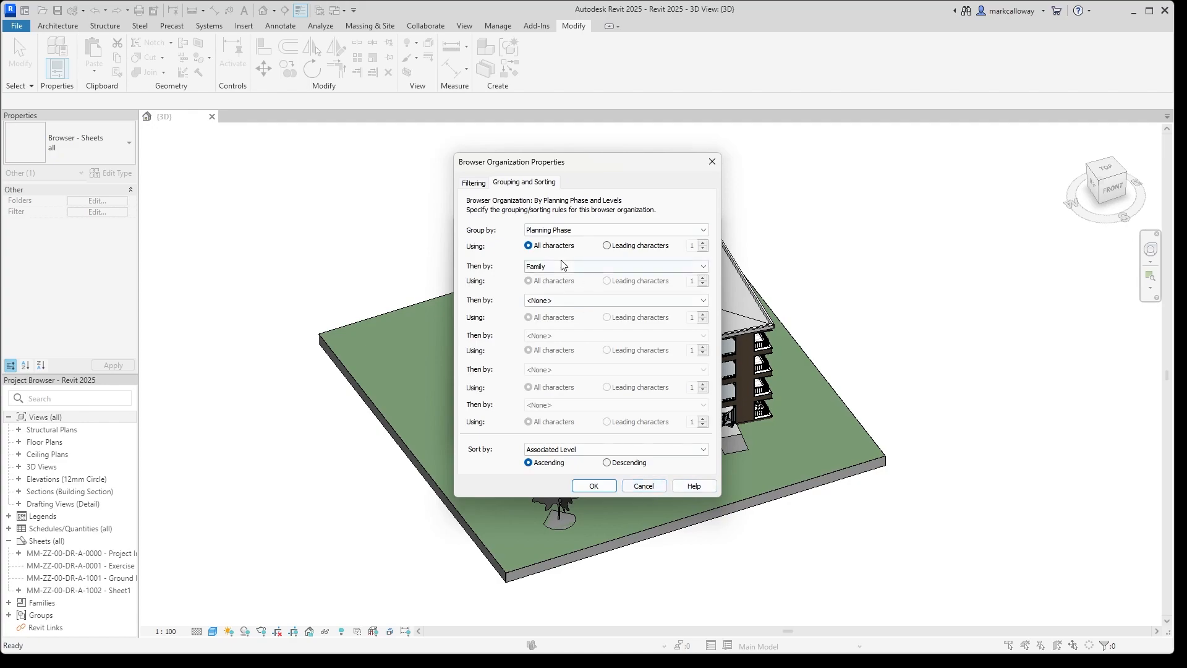
left_click(644, 485)
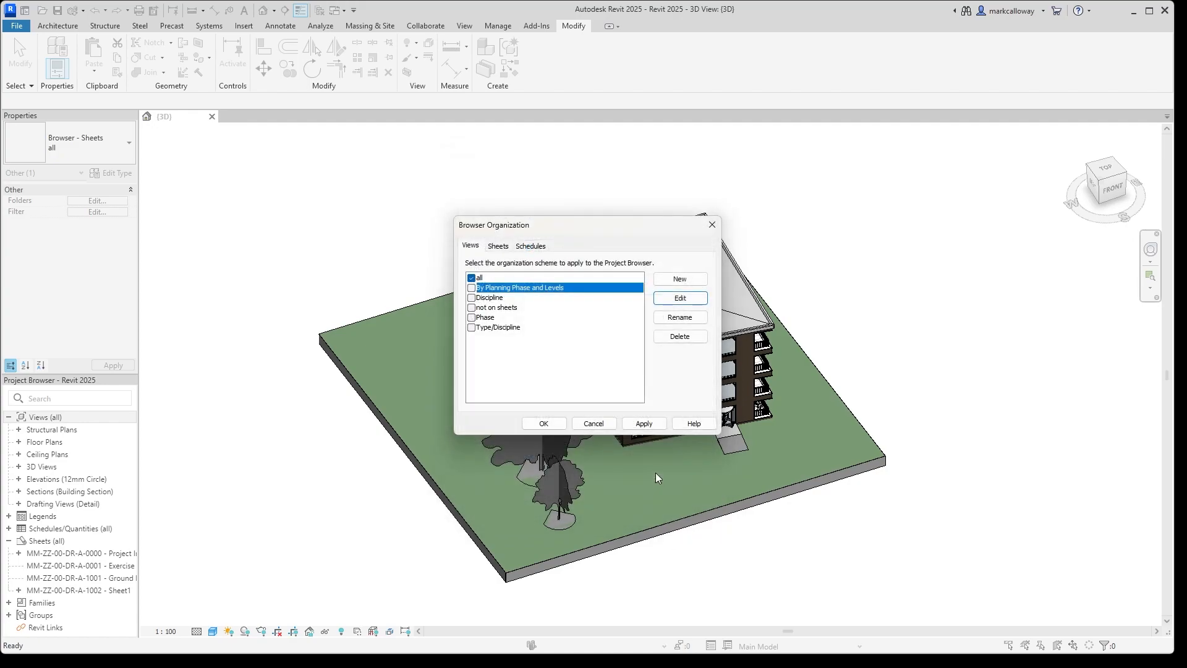
left_click(594, 424)
Create a new sheet collection under Sheets in the Project Browser.
left_click(50, 542)
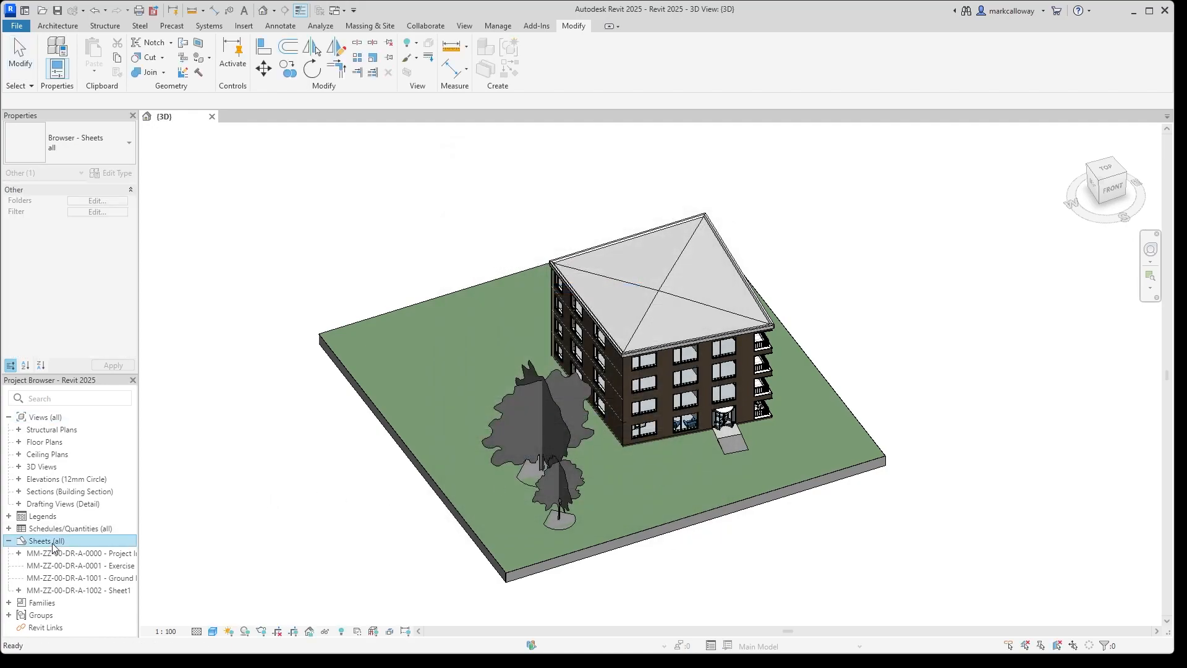
right_click(52, 543)
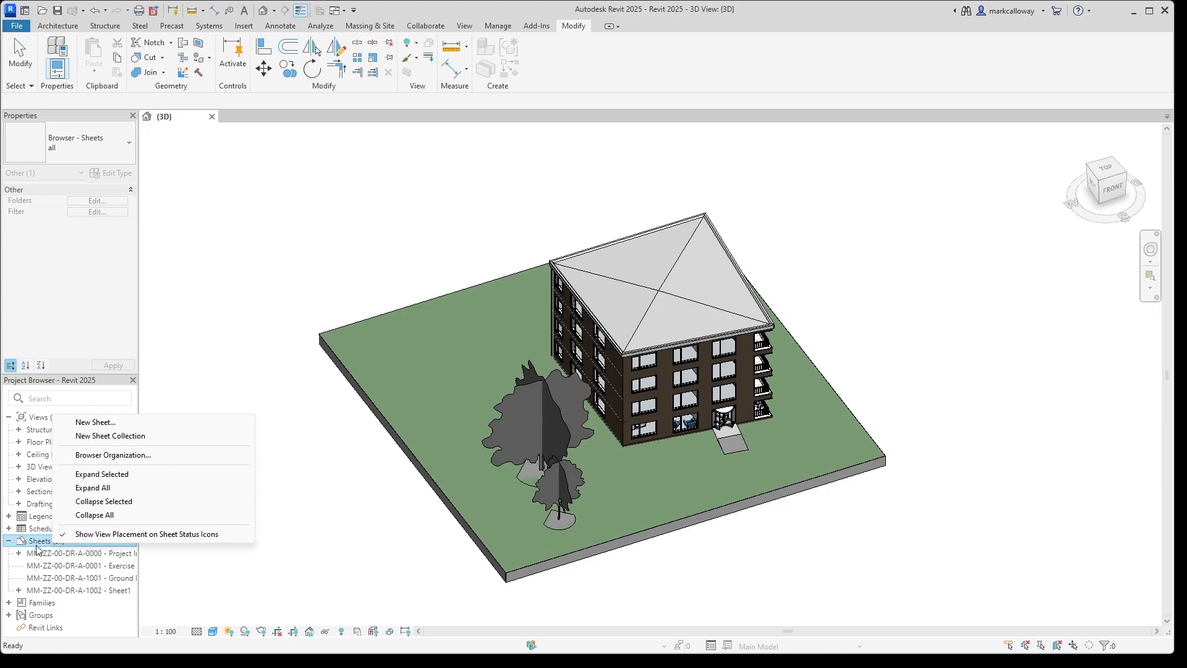
left_click(37, 547)
right_click(56, 545)
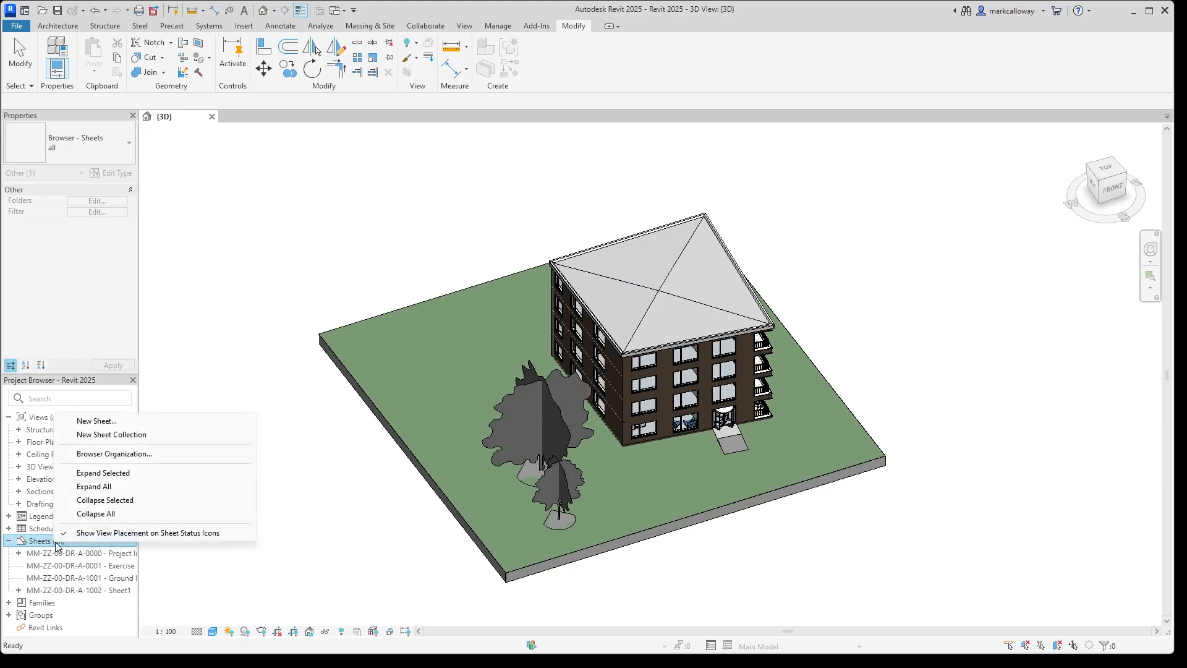
left_click(185, 436)
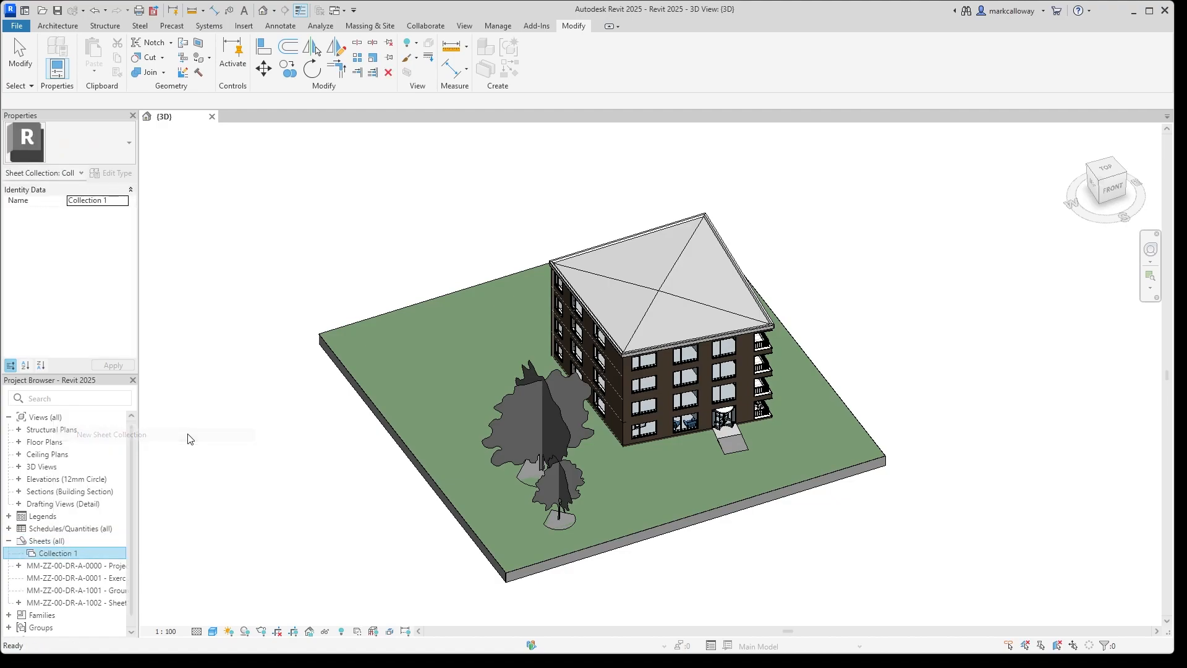
right_click(55, 560)
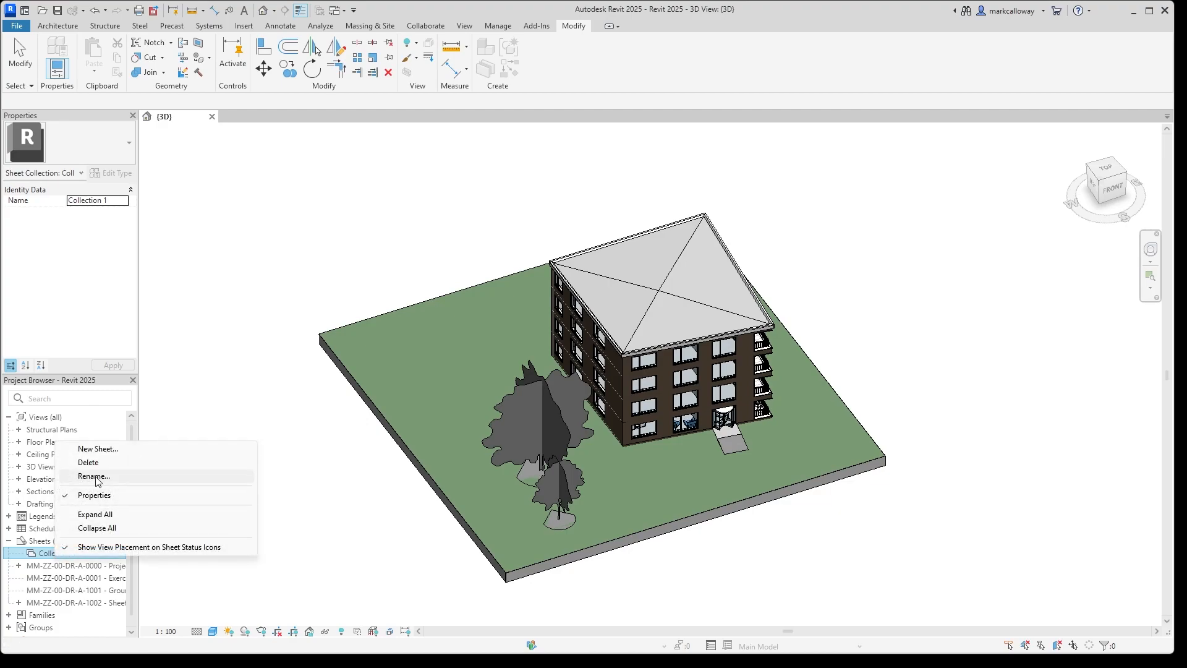
left_click(36, 555)
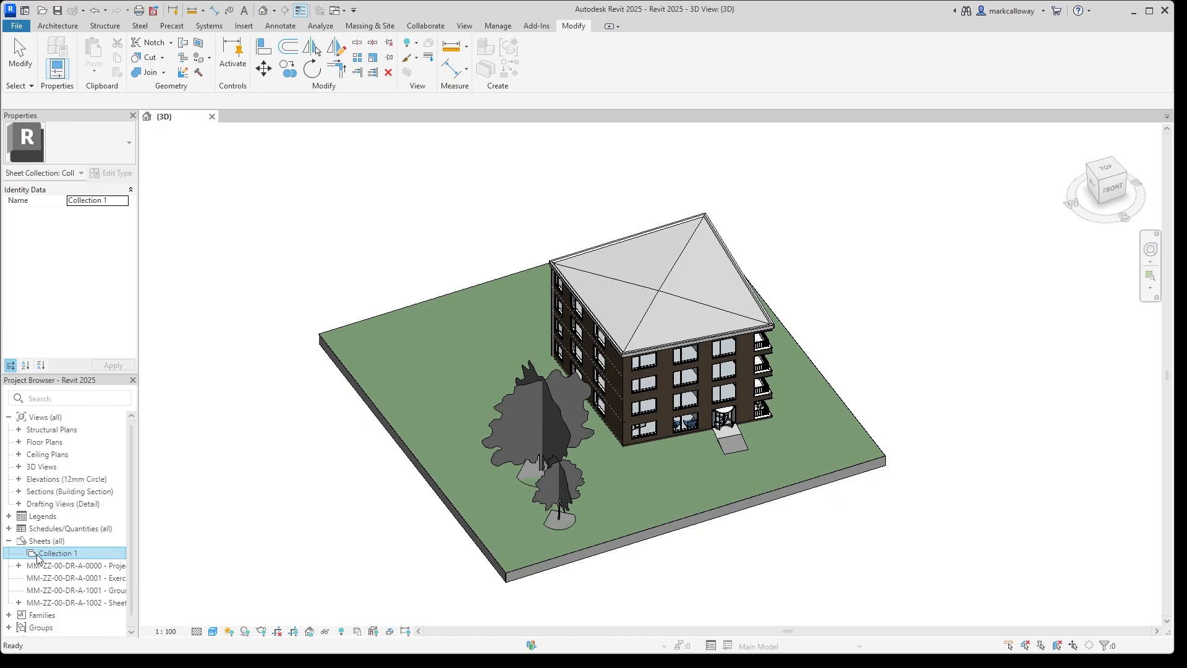
Move sheets MM-ZZ-00-DR-A-1002 and MM-ZZ-00-DR-A-1001 into the sheet collection Collection 1.
left_click(99, 603)
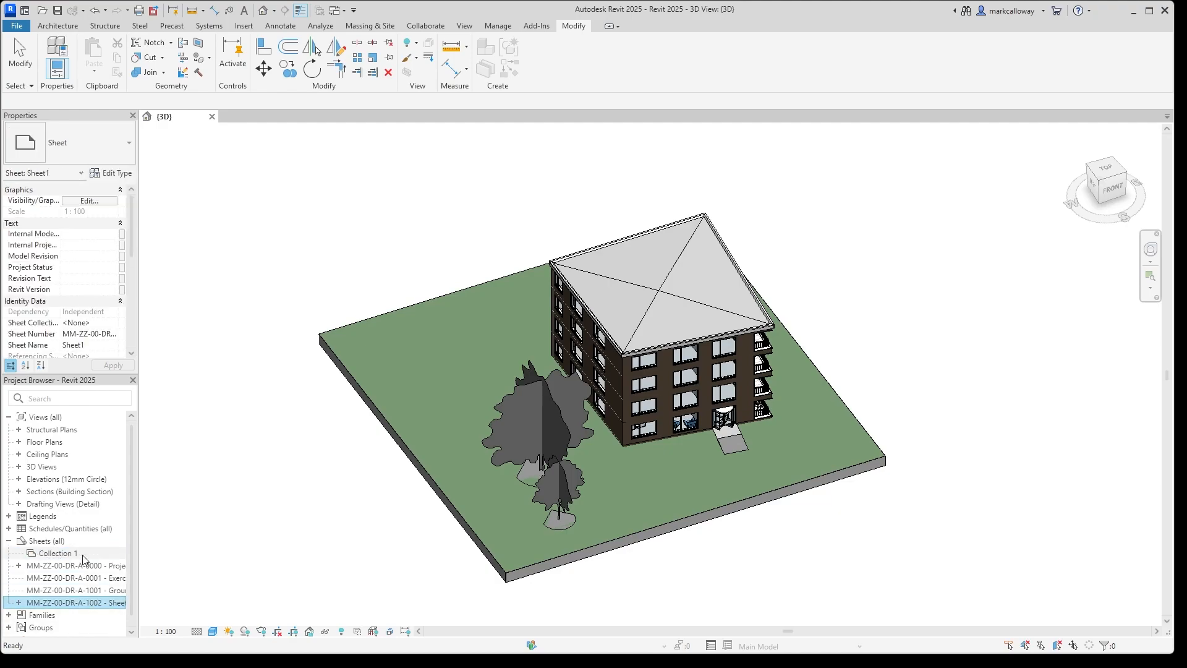
left_click_drag(59, 610, 46, 553)
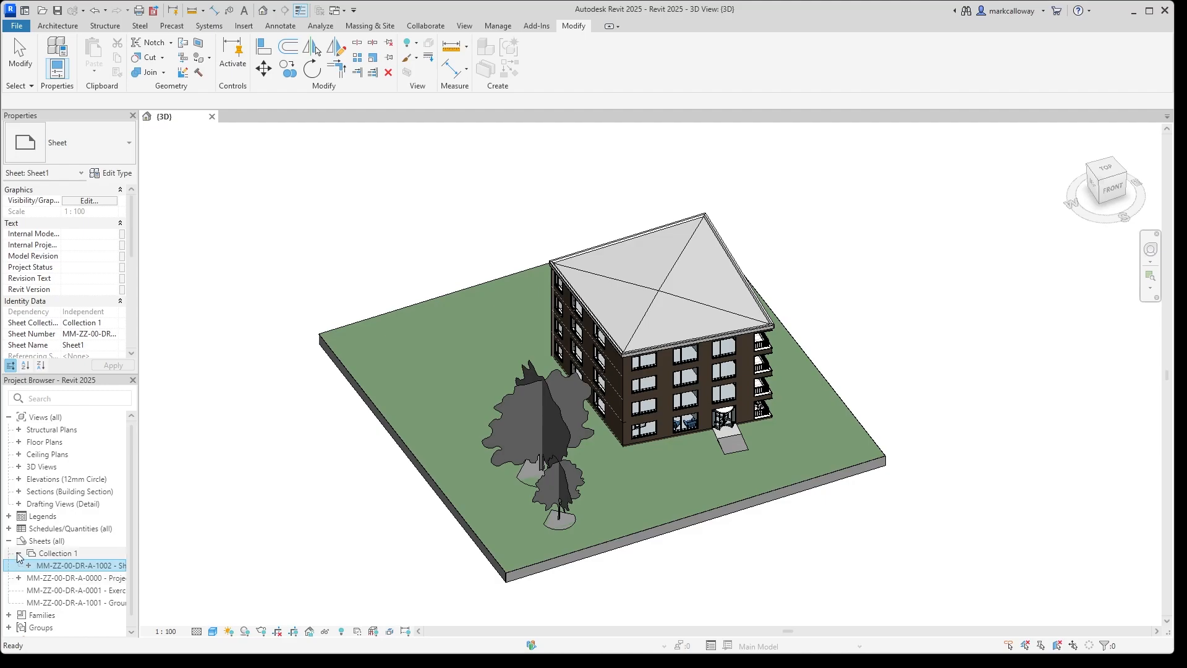
left_click(18, 555)
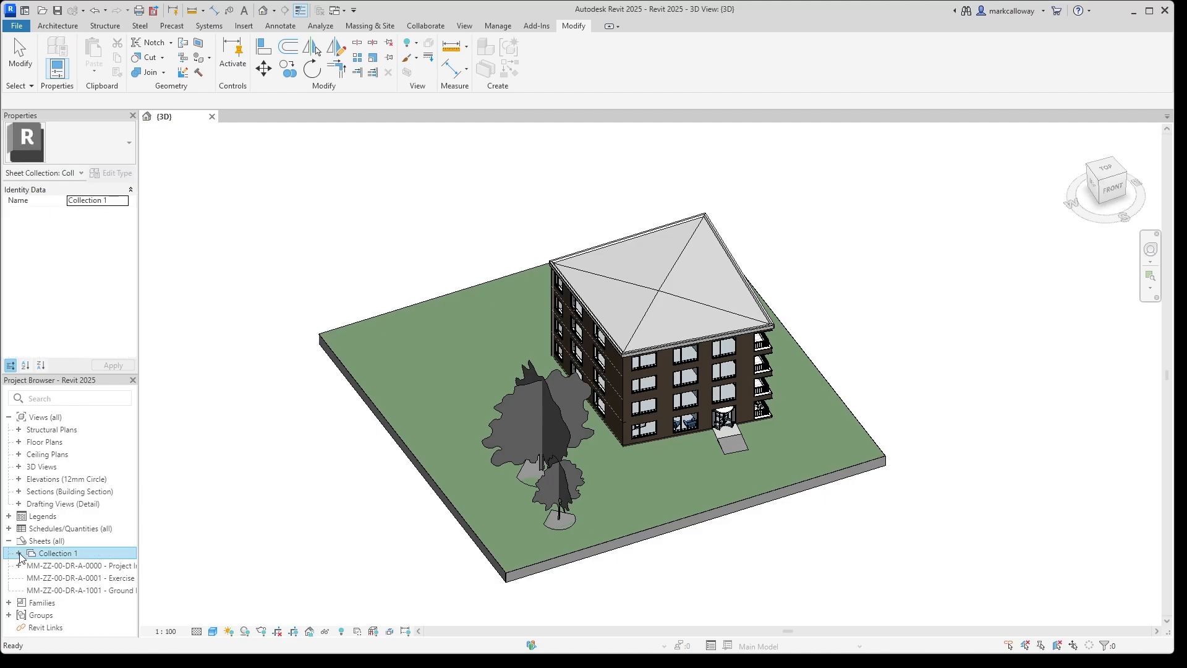
left_click(19, 553)
left_click(66, 602)
left_click_drag(80, 608, 59, 555)
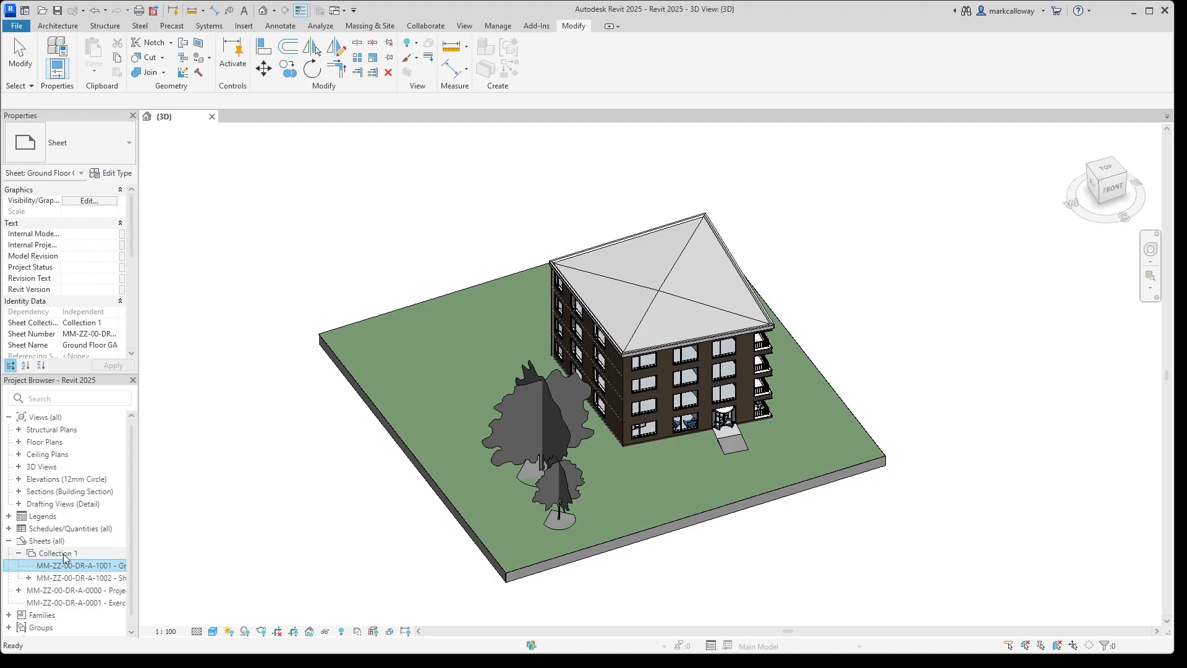
Check the available commands for Collection 1 and move sheets MM-ZZ-00-DR-A-1001 and MM-ZZ-00-DR-A-1002 back out to the main Sheets list.
left_click(70, 555)
right_click(70, 555)
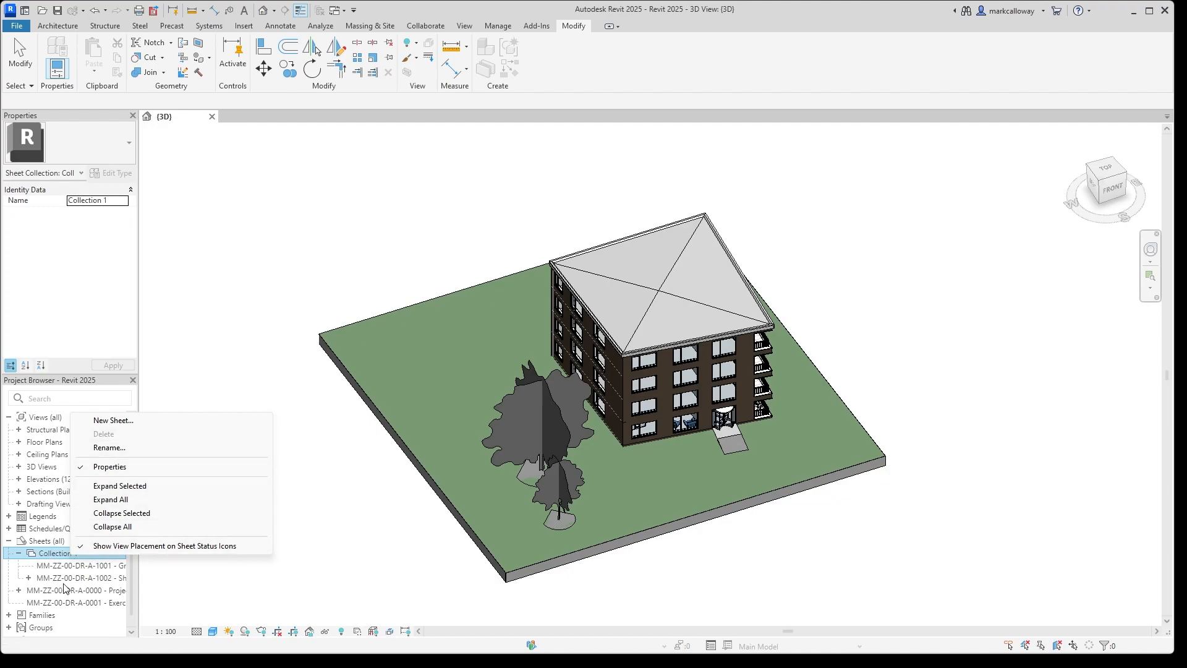
left_click(56, 569)
left_click(62, 579, "ctrl")
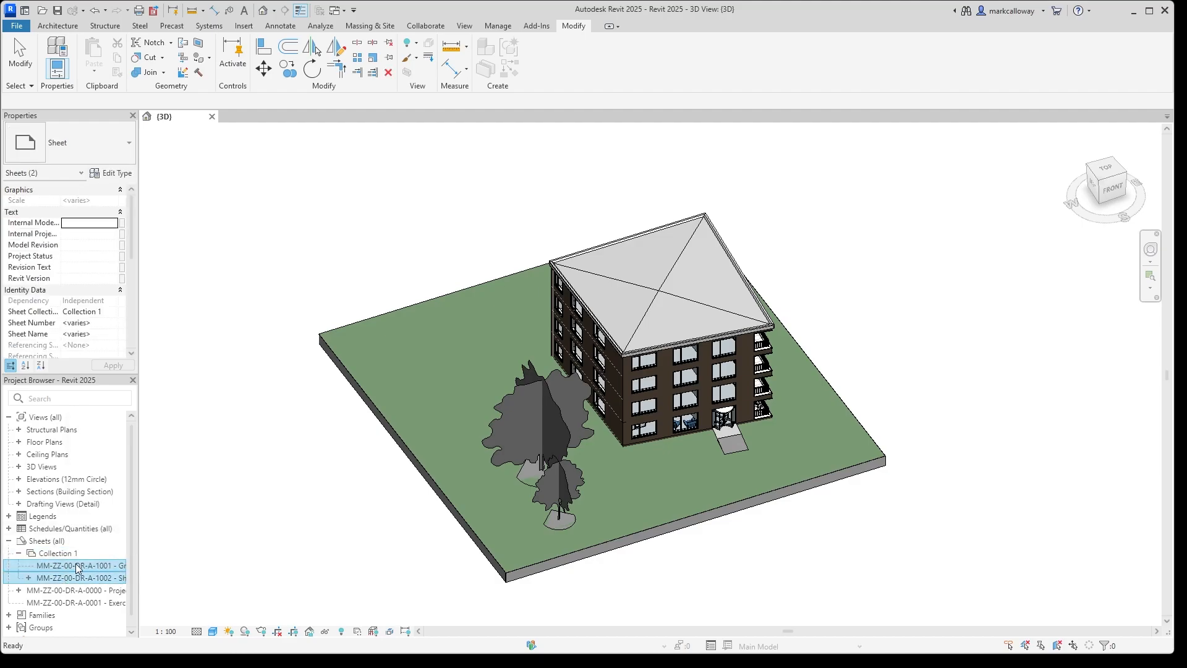
left_click_drag(75, 567, 24, 544)
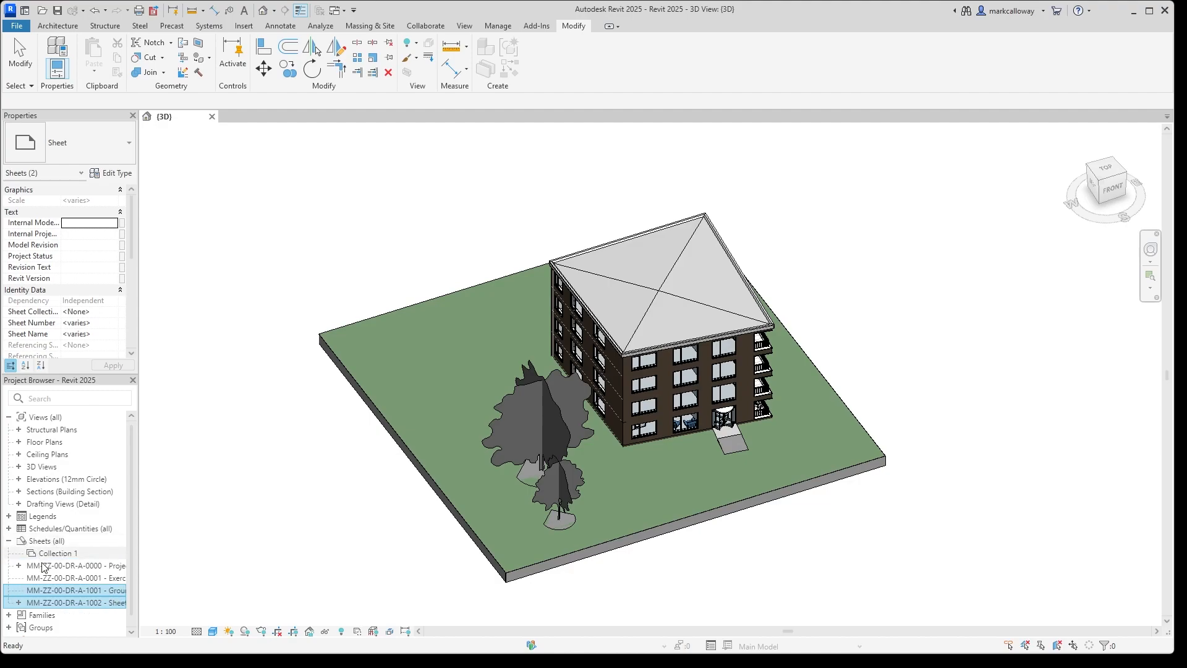
Delete the sheet collection Collection 1 from the Project Browser.
left_click(62, 554)
right_click(65, 558)
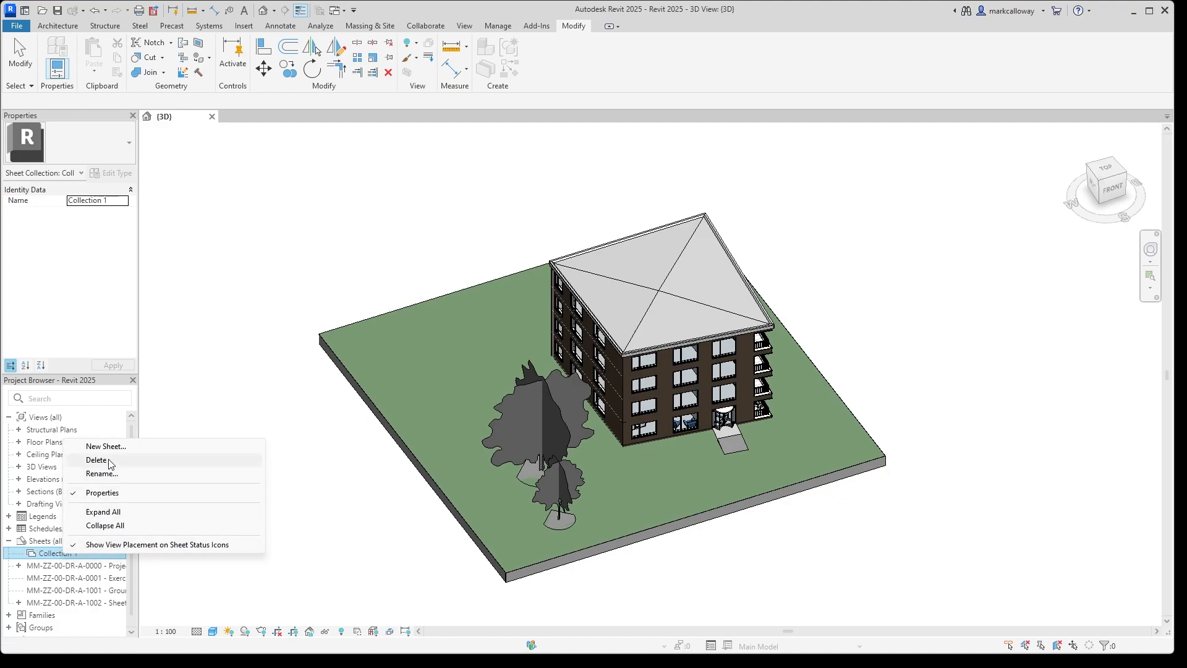
left_click(97, 460)
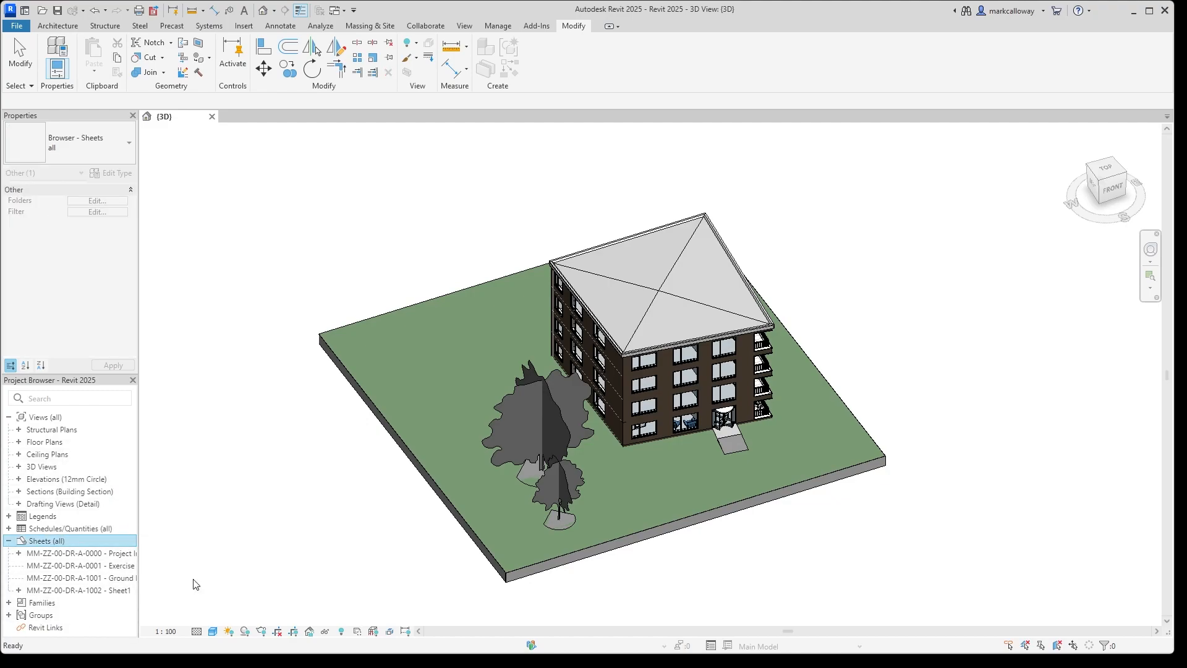
left_click(221, 521)
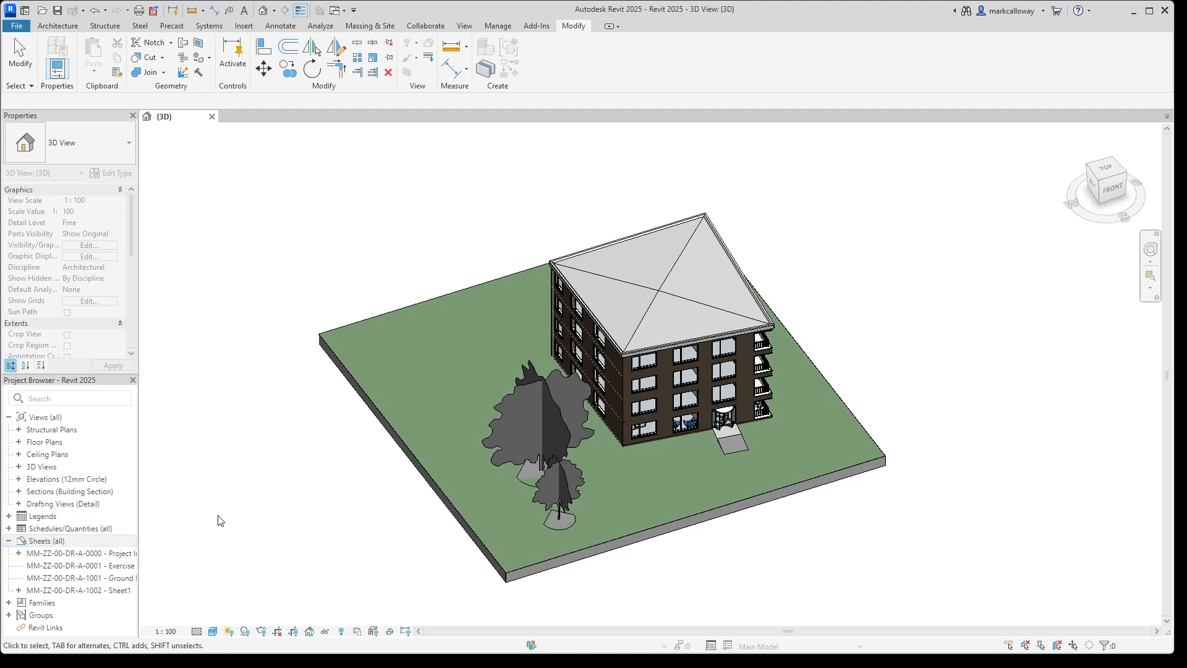
Open sheet MM-ZZ-00-DR-A-1002 and bring up the PDF export settings.
left_click(89, 591)
double_click(90, 591)
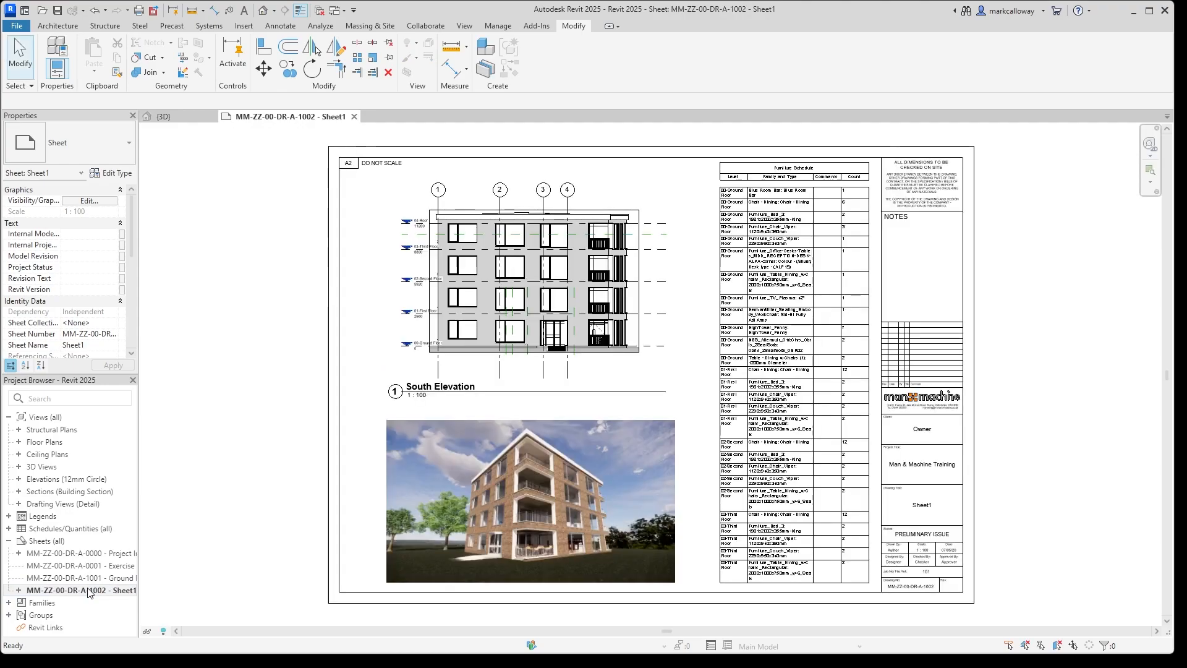
left_click(16, 28)
mouse_move(82, 213)
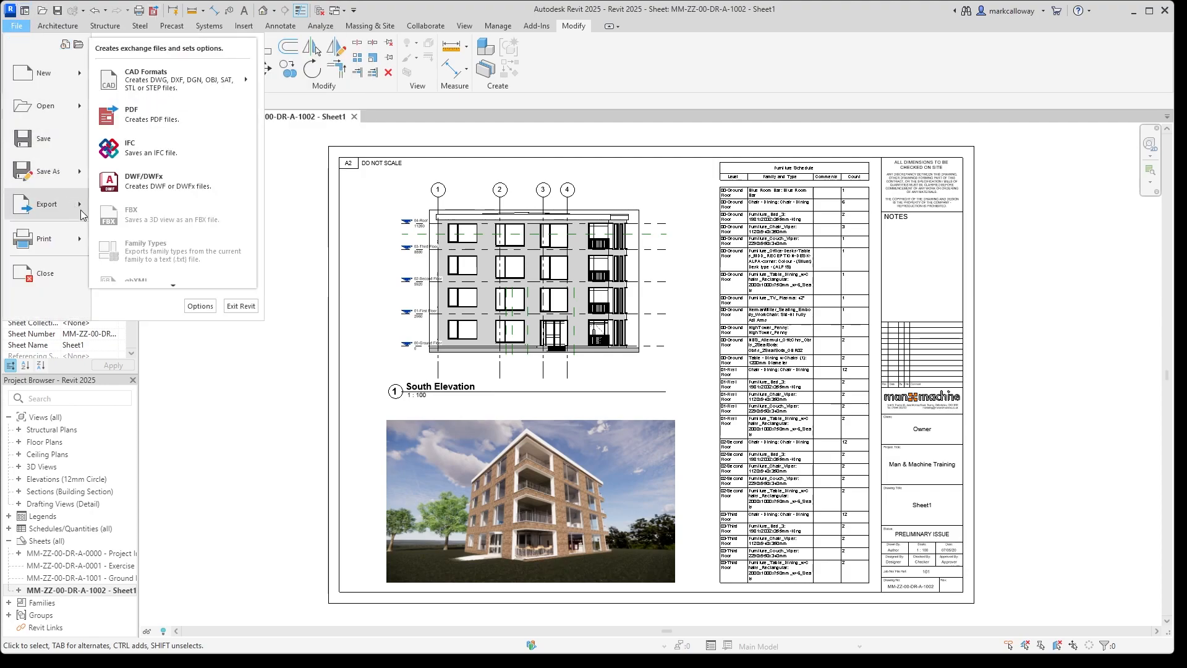
left_click(190, 119)
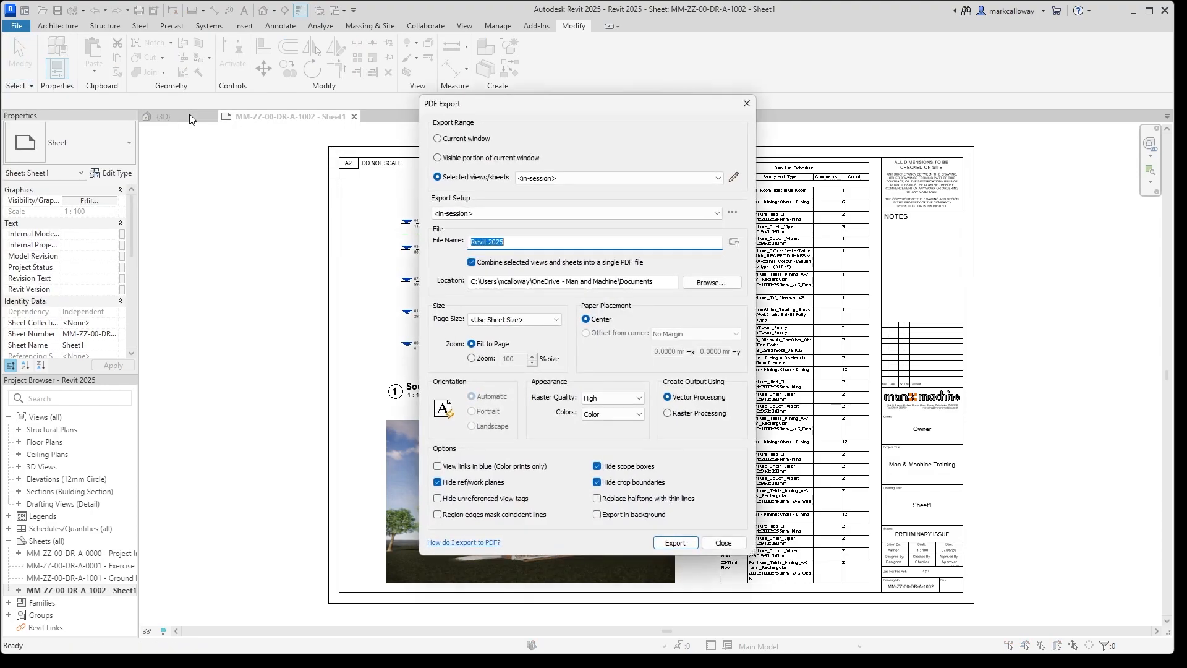
Enable Export in background and accept the checked 3D views in the in-session print set.
left_click(605, 517)
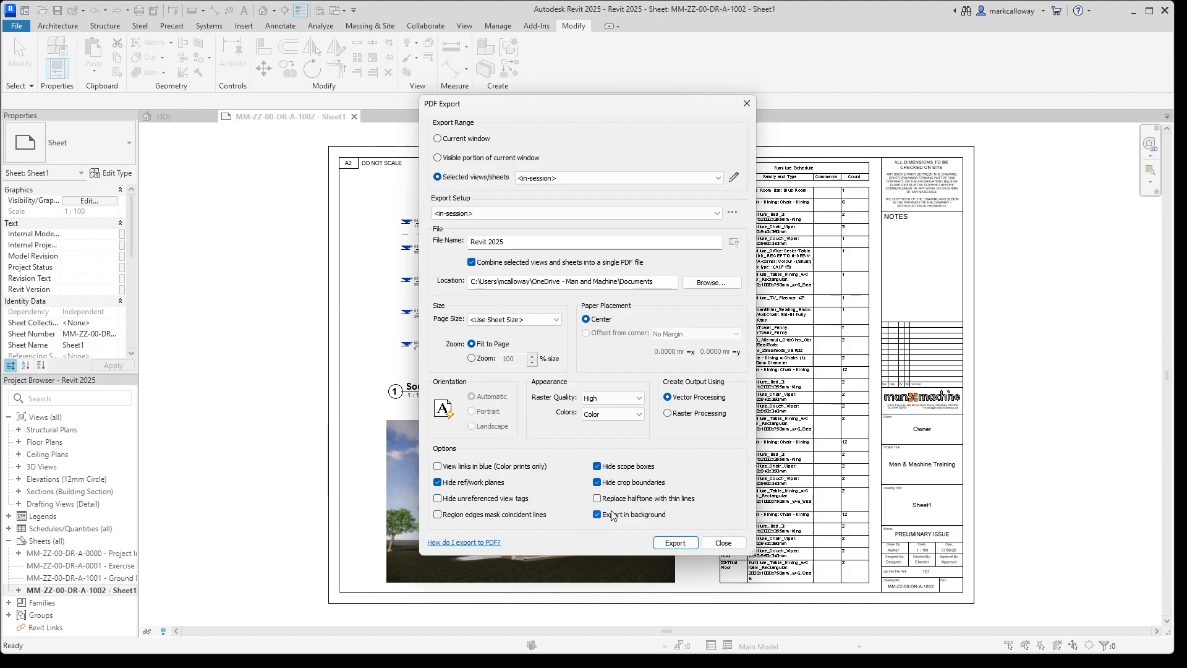
left_click(718, 179)
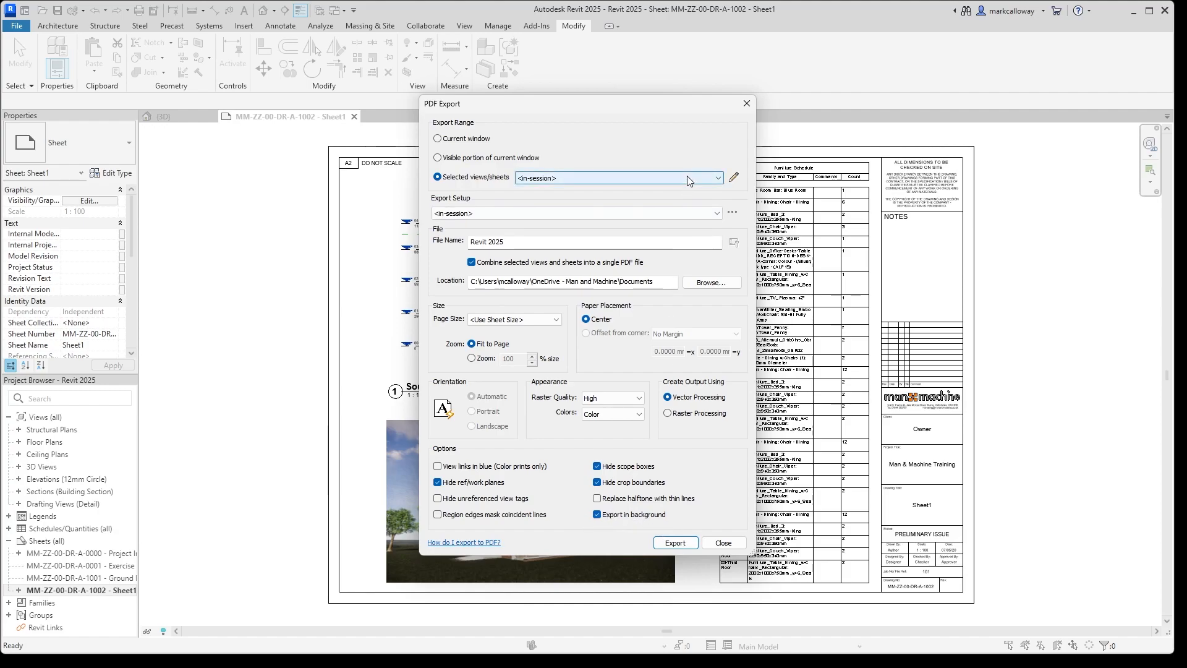
left_click(734, 177)
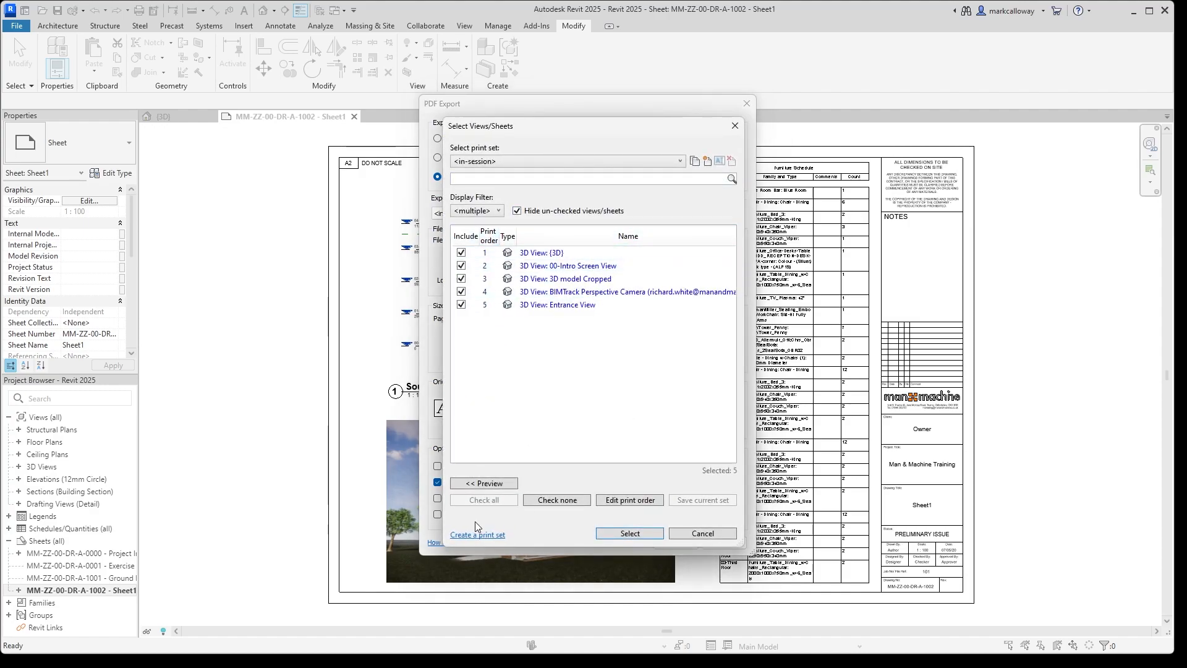
left_click(630, 533)
Export the PDF without saving the settings, replacing the existing Revit 2025.pdf, and check its progress in the background processes list.
left_click(675, 543)
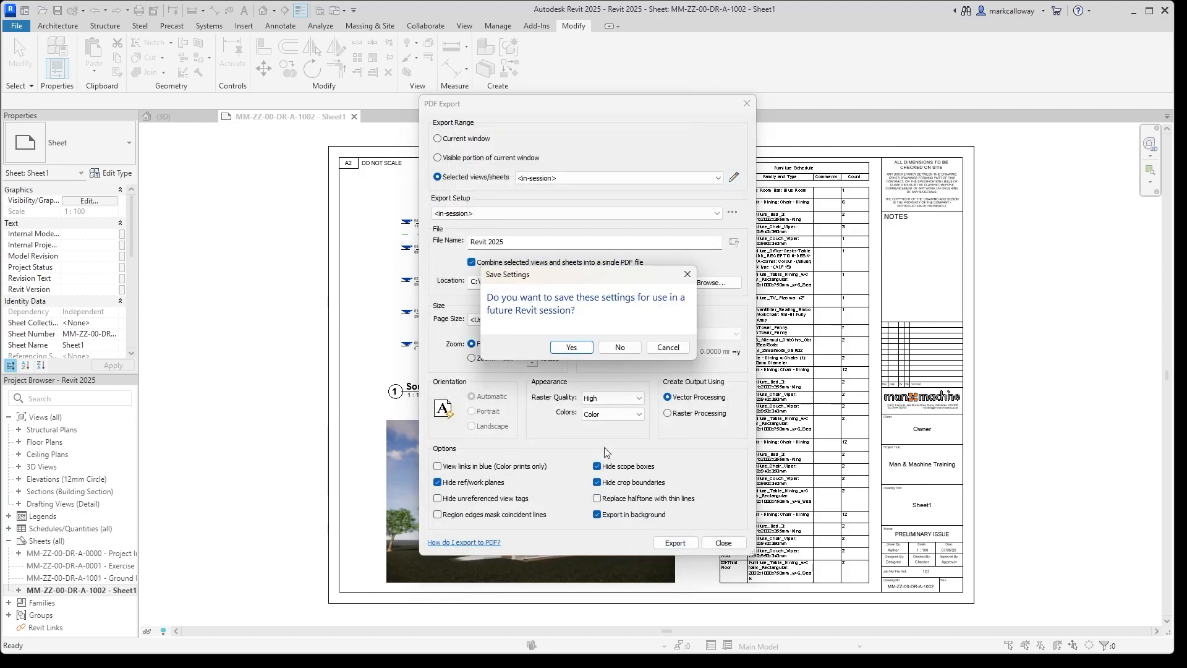
left_click(619, 348)
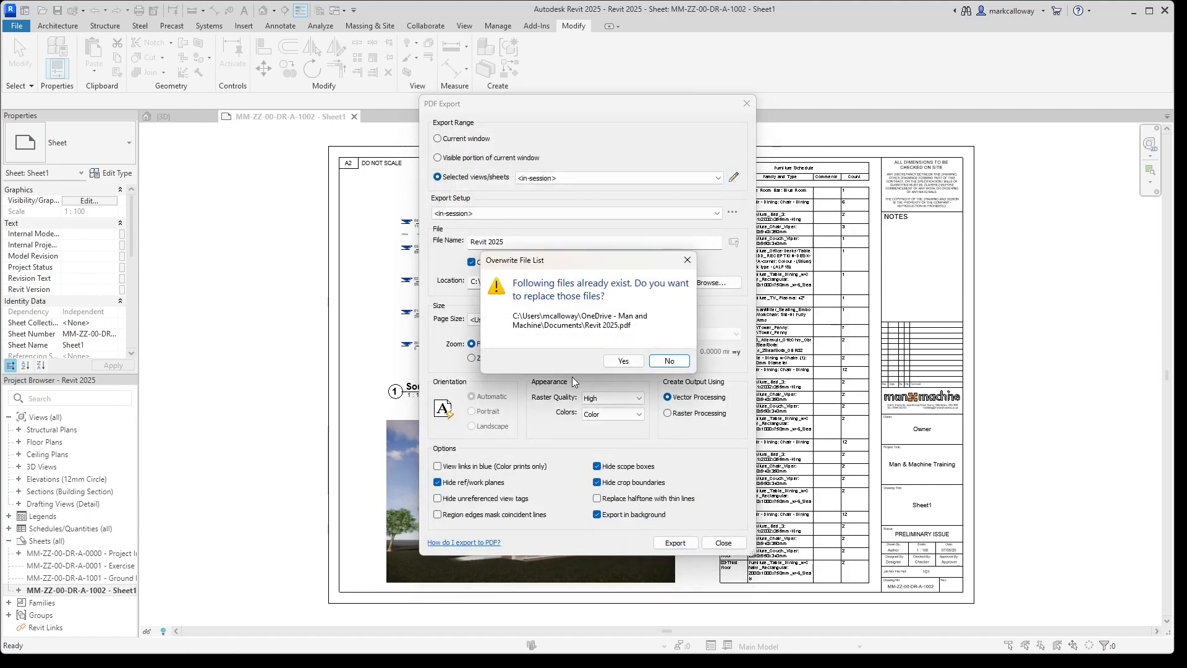
left_click(628, 363)
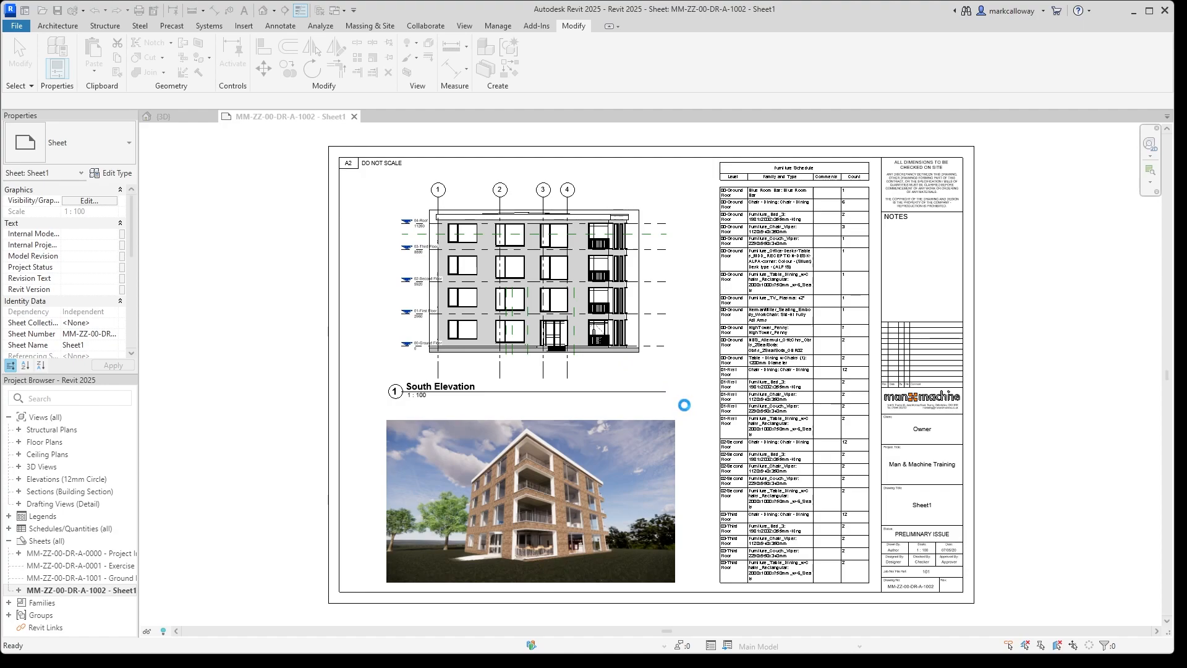
left_click(1090, 646)
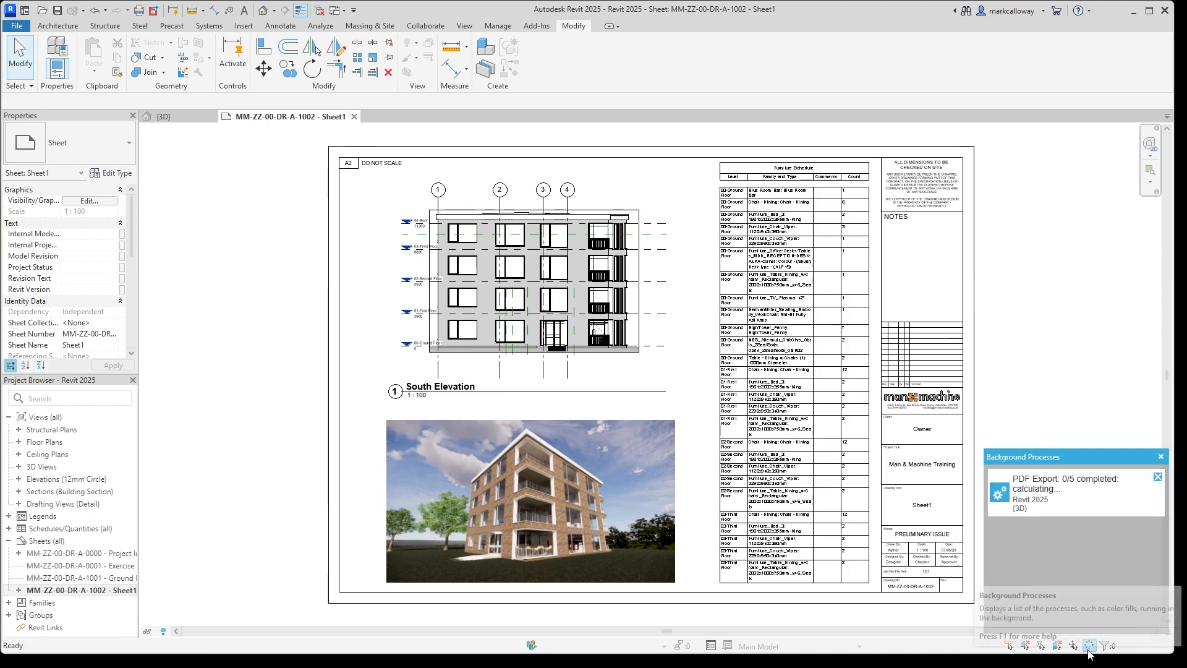
left_click(1089, 649)
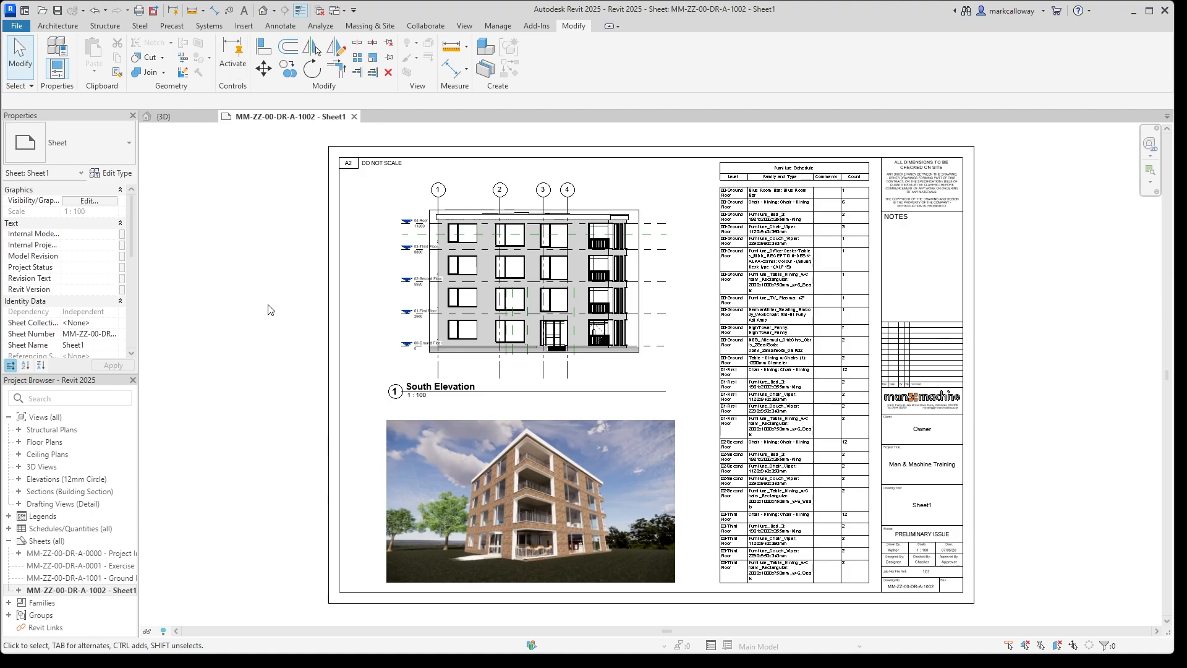
Open the 00-Ground Floor plan and delete the basin nearest the bathtub in the 6 m² Bathroom.
left_click(20, 443)
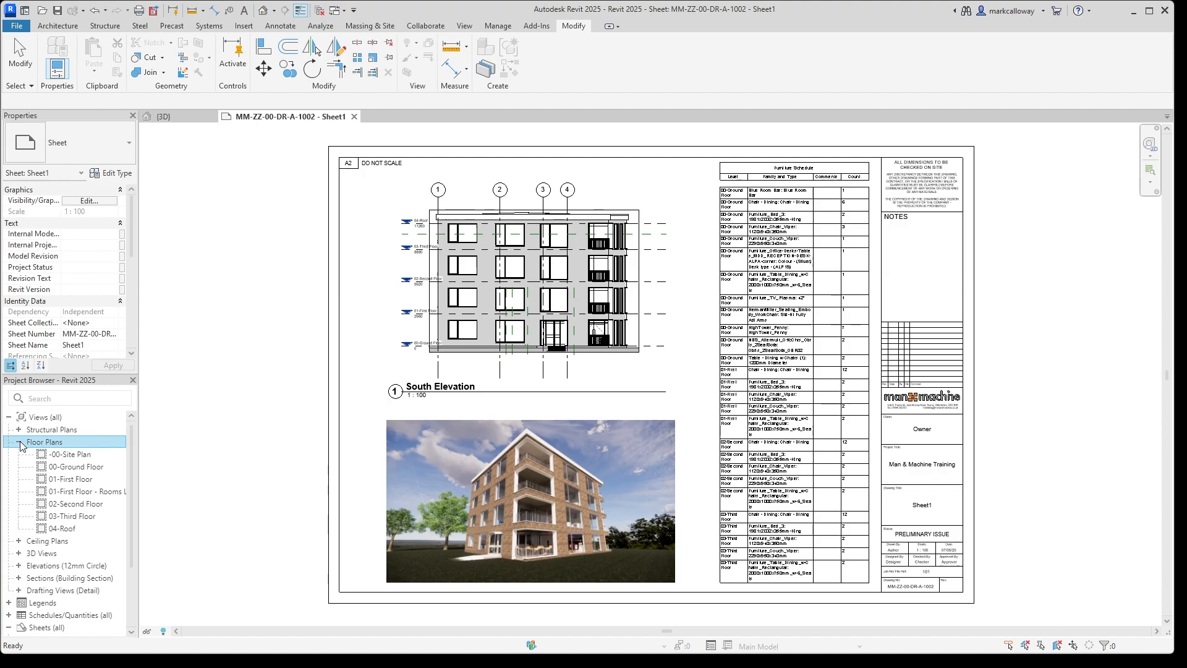
double_click(65, 468)
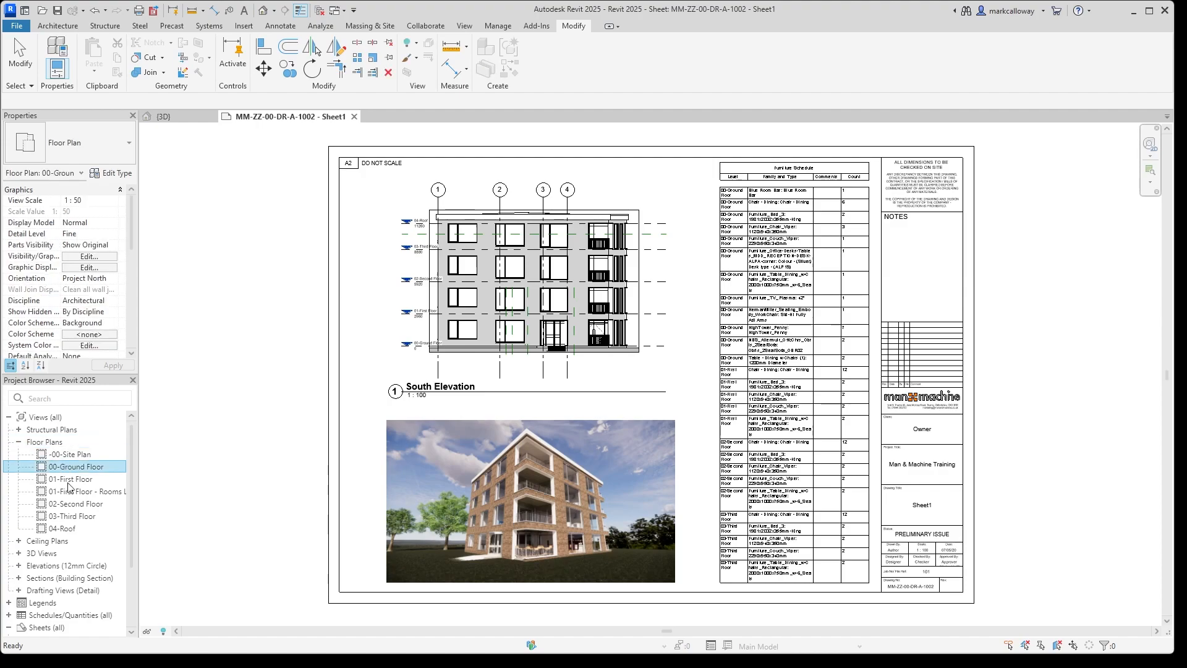
scroll(773, 357, "up", 6)
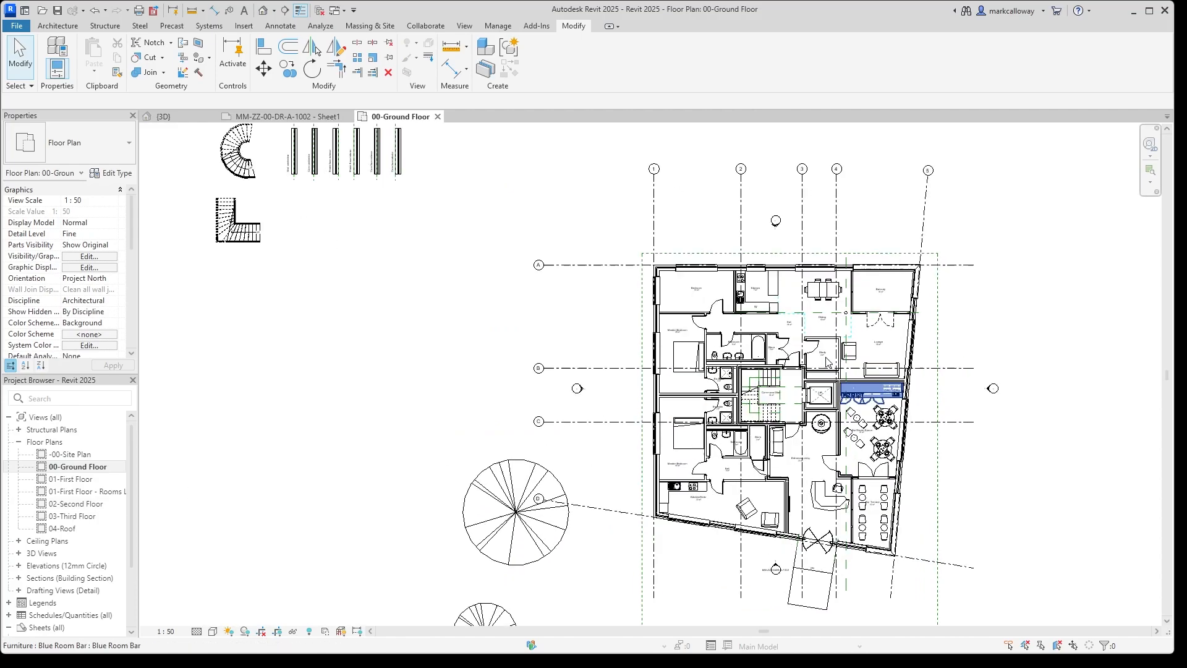
scroll(692, 357, "up", 5)
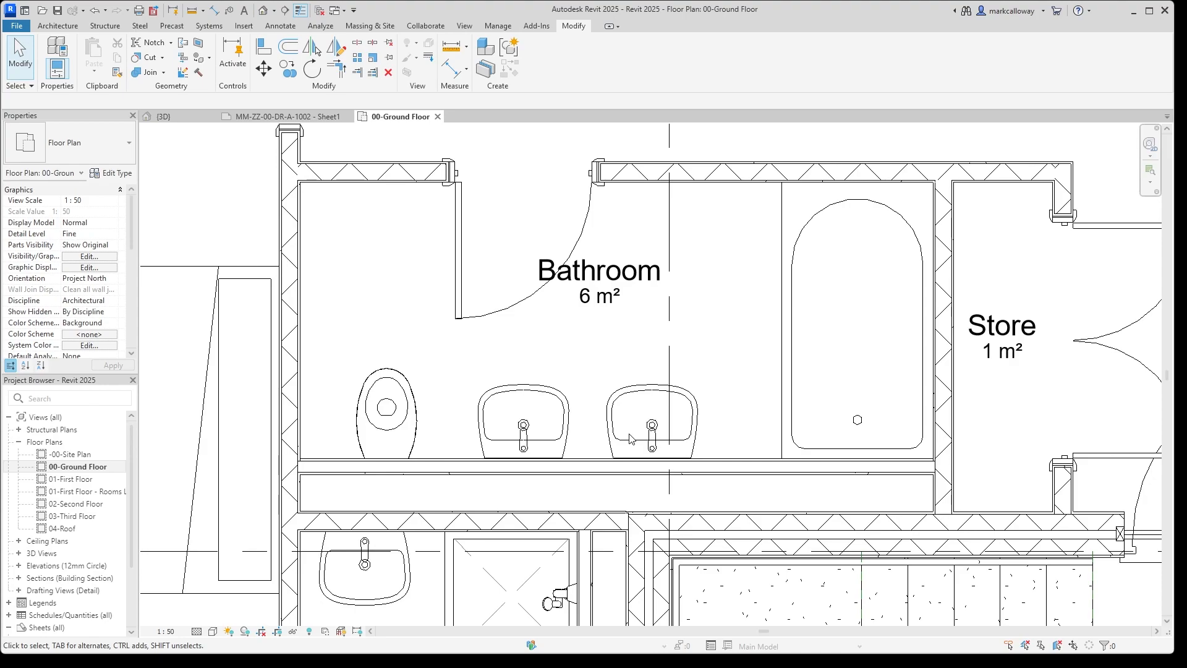
left_click(622, 440)
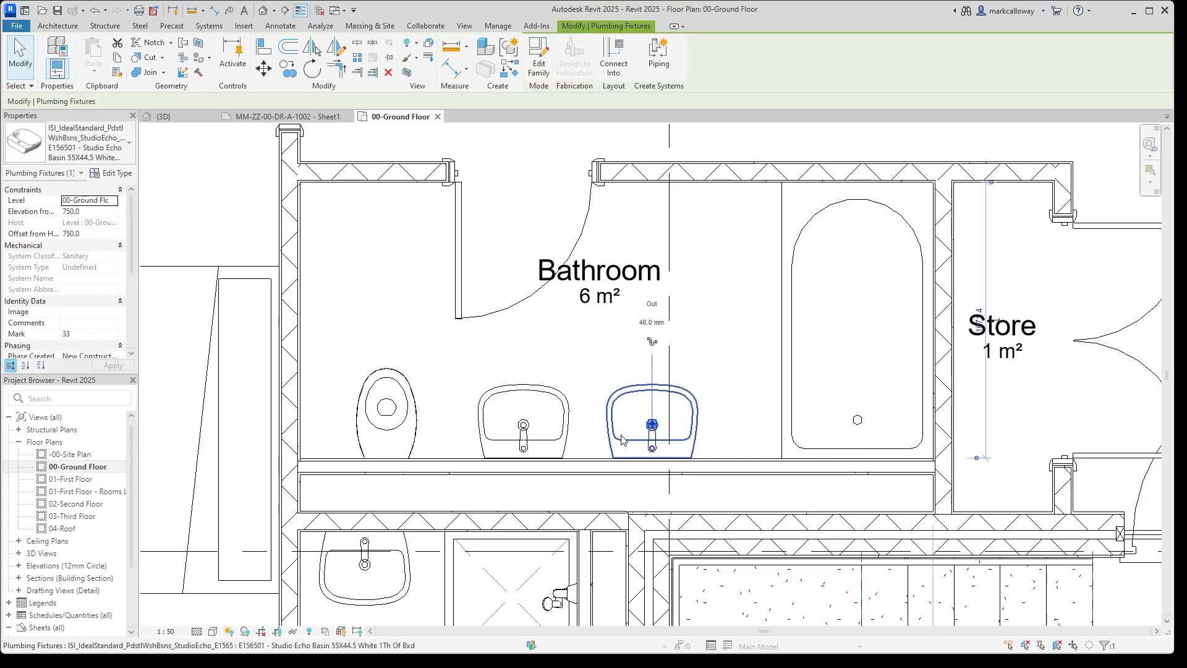
key("Delete")
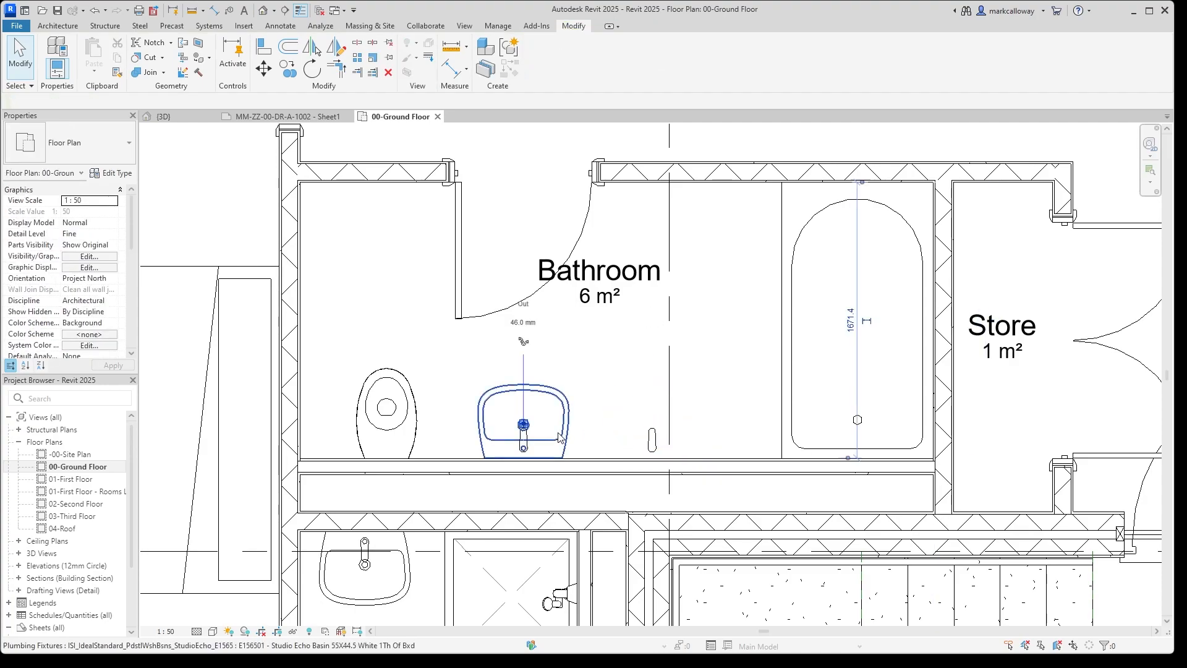
Open the family of the remaining Bathroom basin for editing and show its Ref. Level floor plan.
left_click(532, 433)
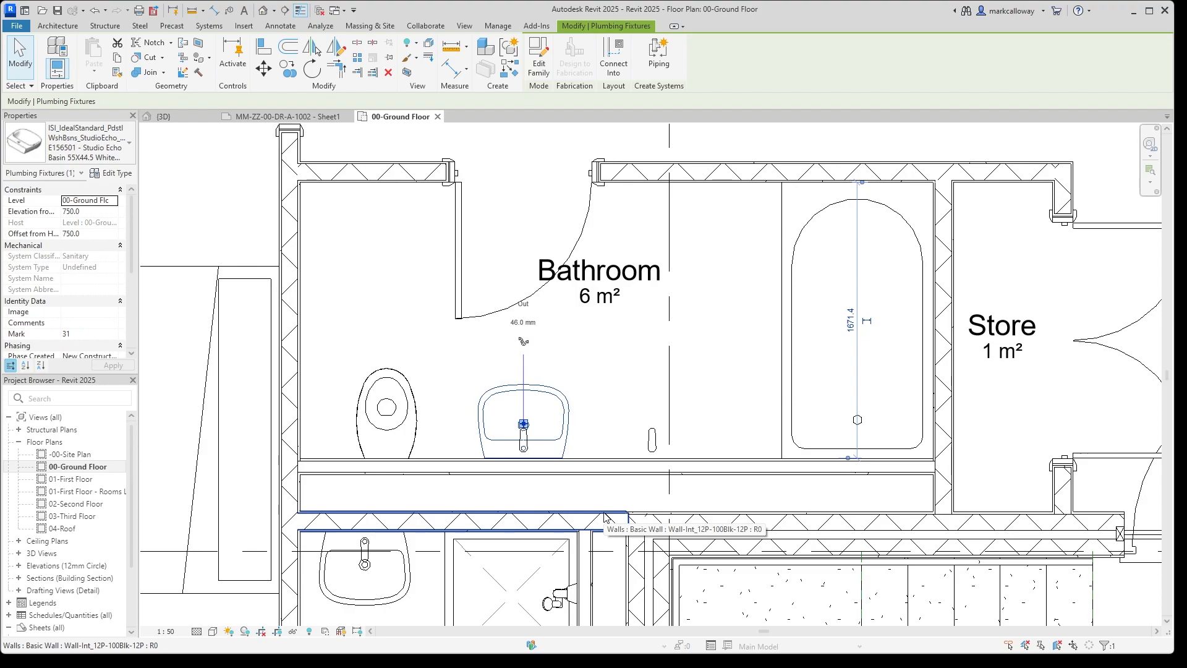
left_click(540, 50)
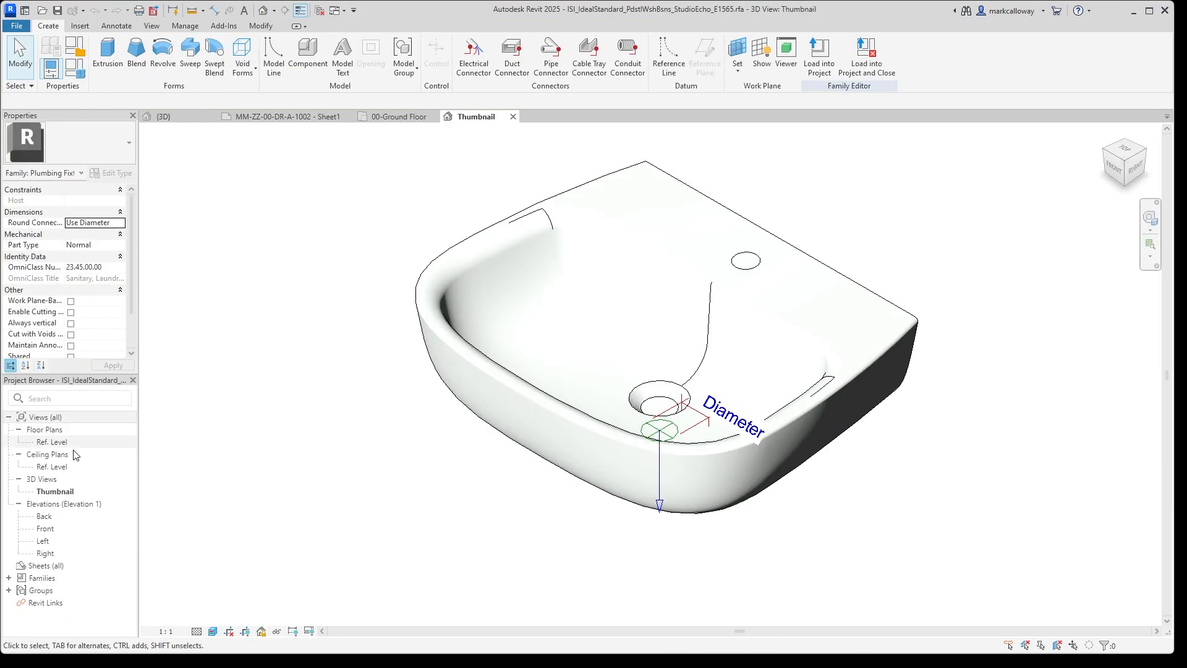
double_click(53, 442)
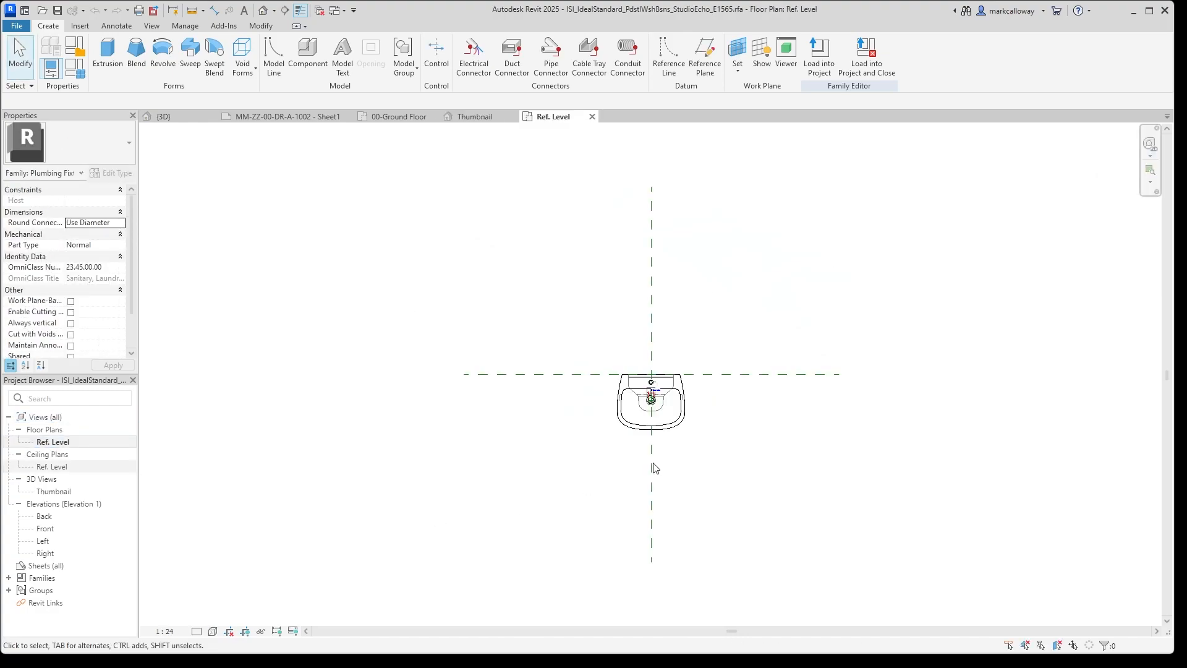
Create a grouped linear array of 2 basins, placing the second basin beside the original along the horizontal reference plane.
left_click(679, 394)
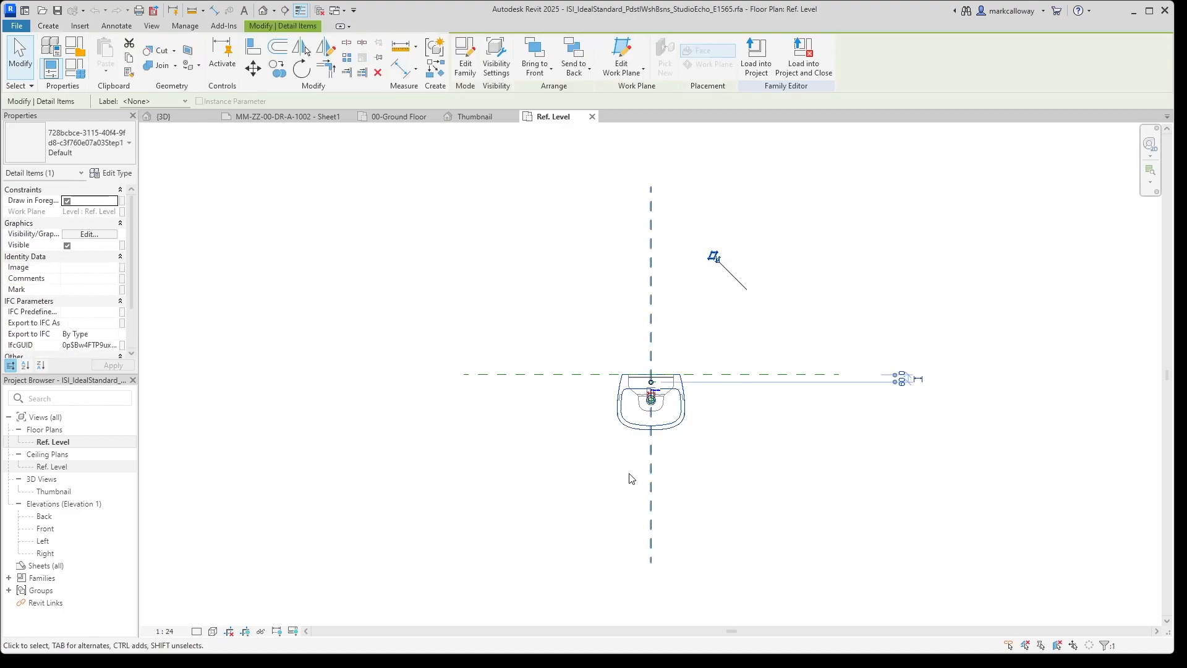
left_click(347, 58)
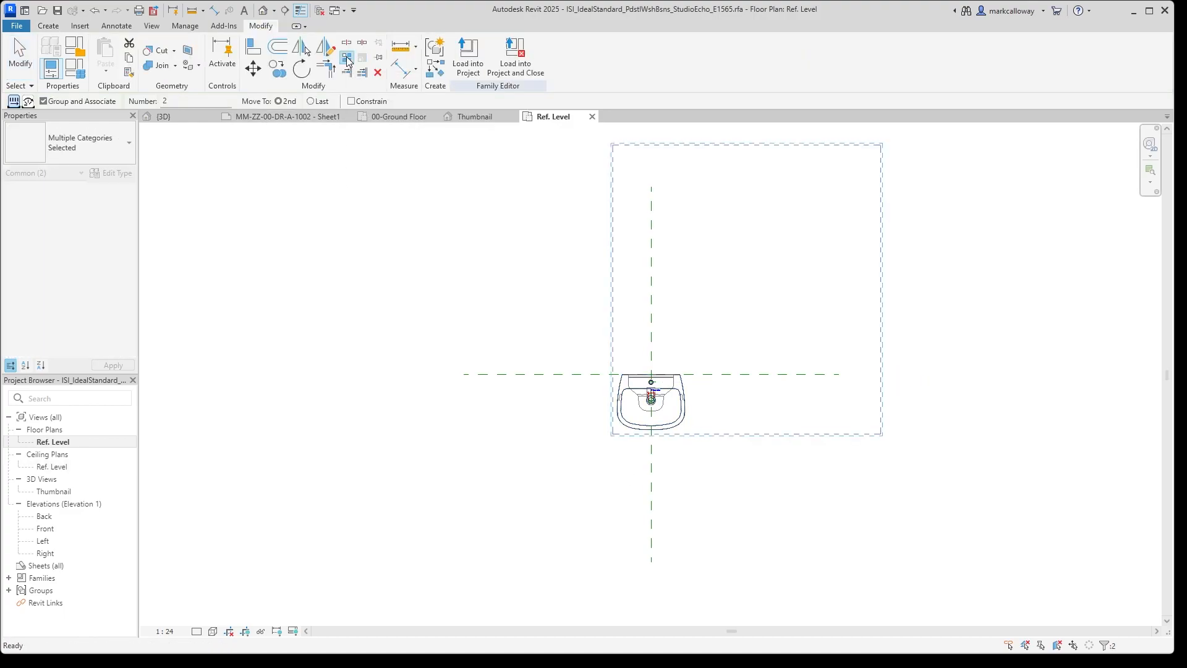
left_click(651, 374)
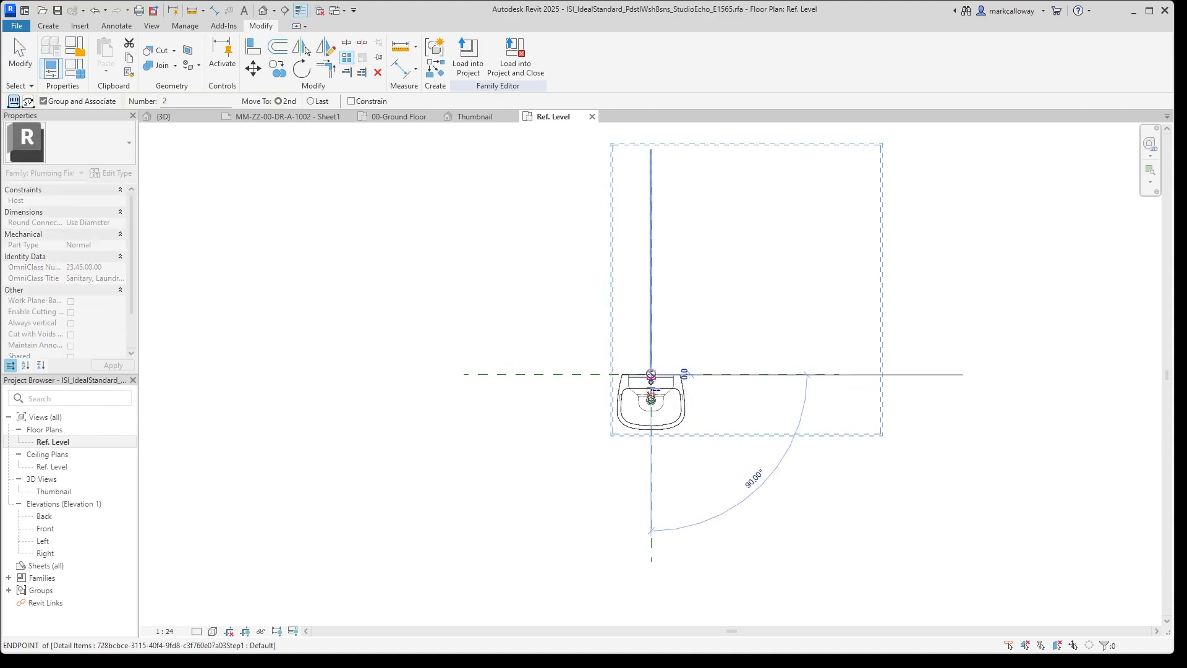
left_click(735, 377)
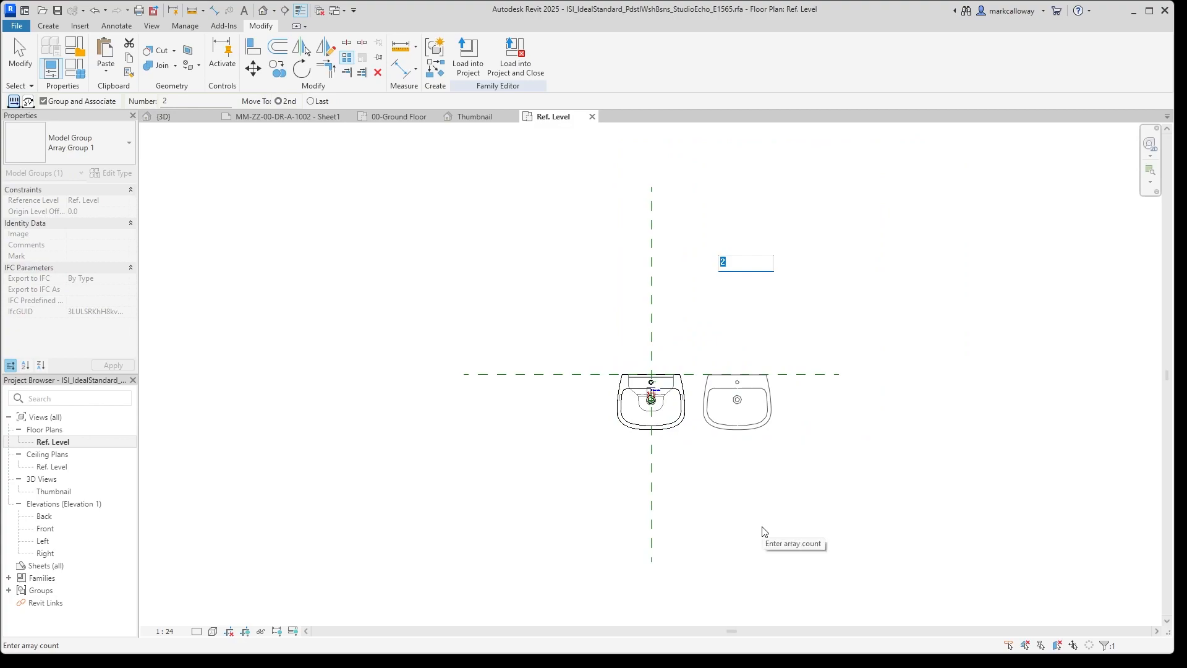
key("Return")
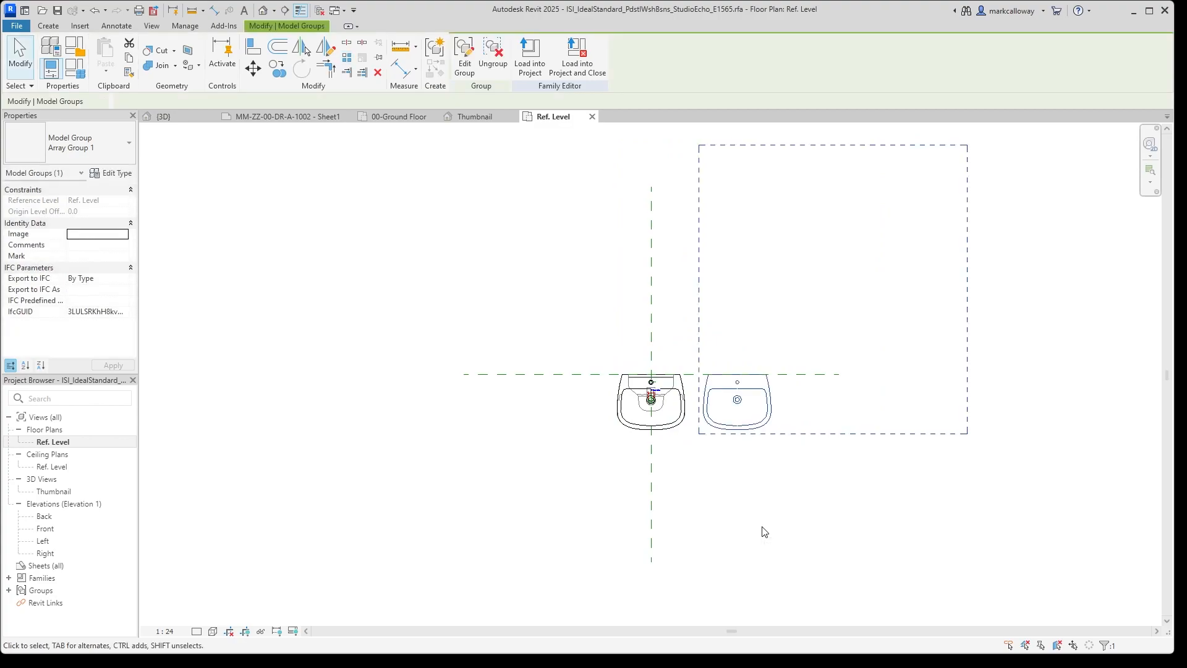
Set the basin array's item count to 3.
key("Escape")
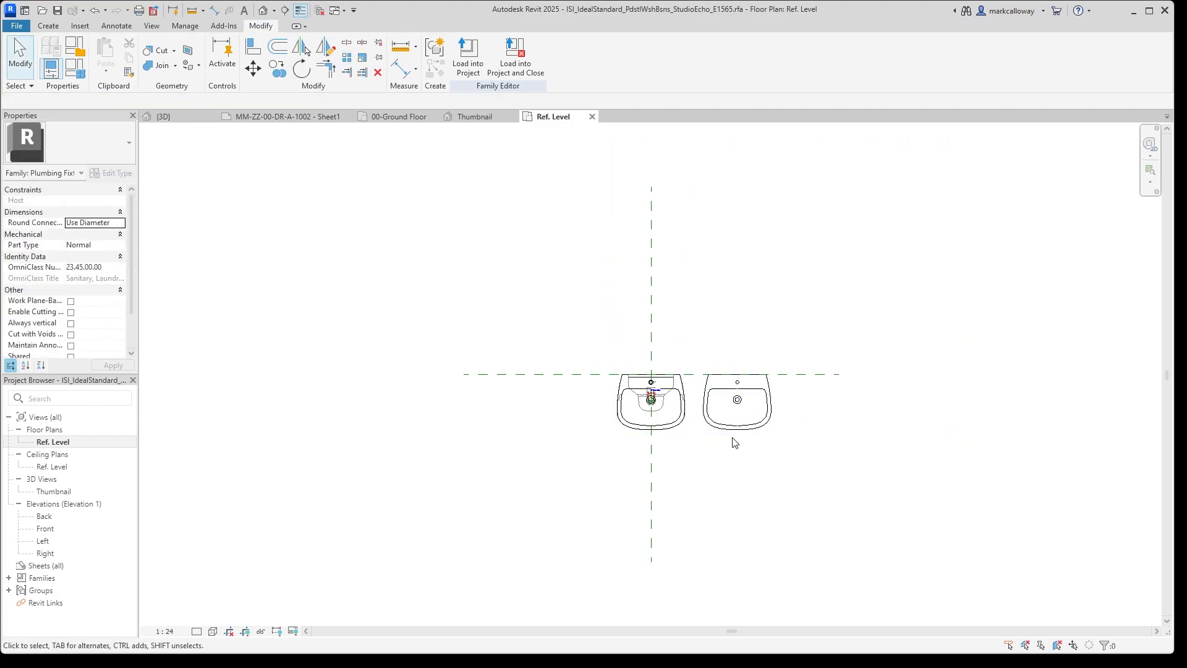
left_click(702, 434)
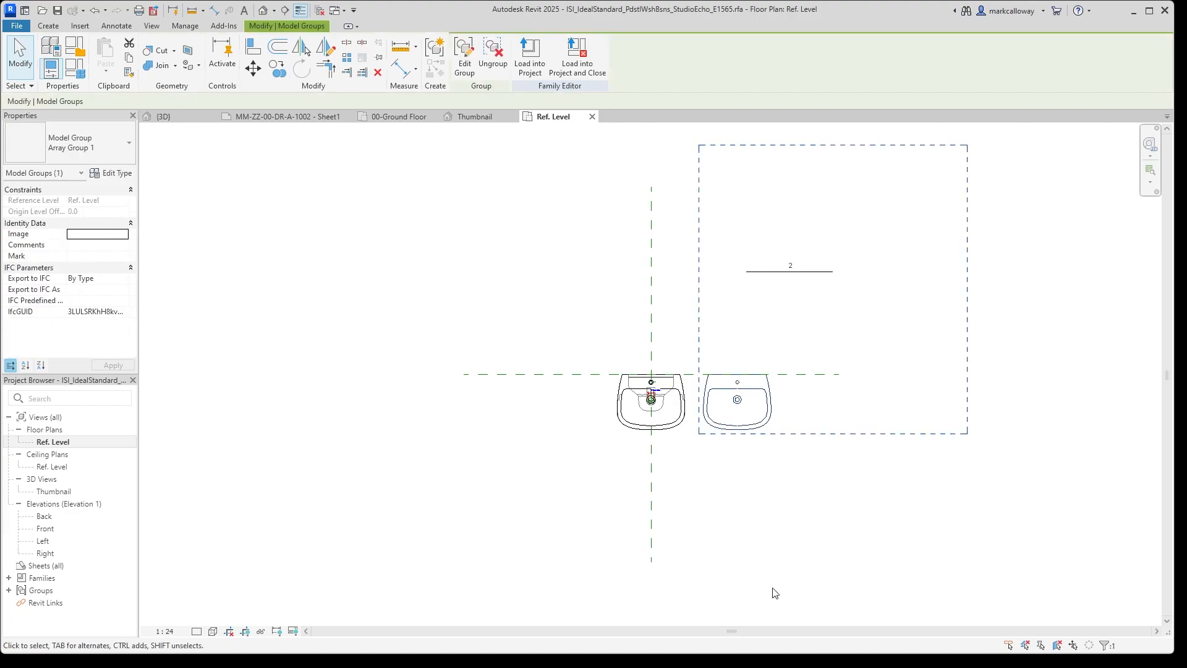
left_click(797, 267)
type("3")
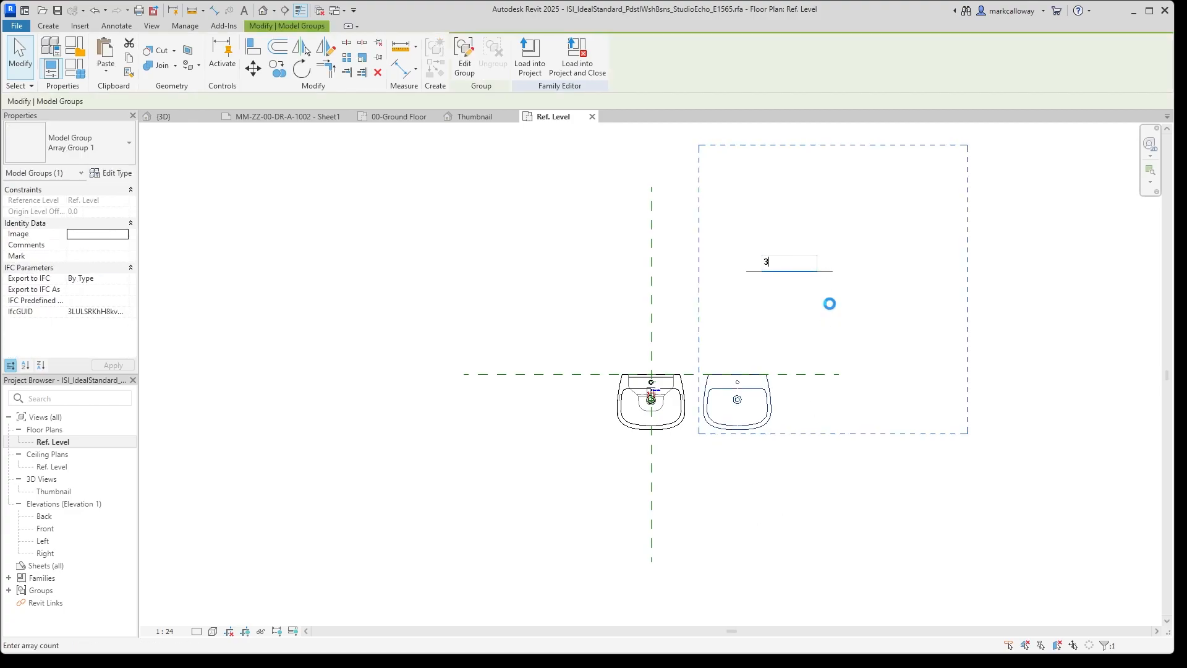
key("Return")
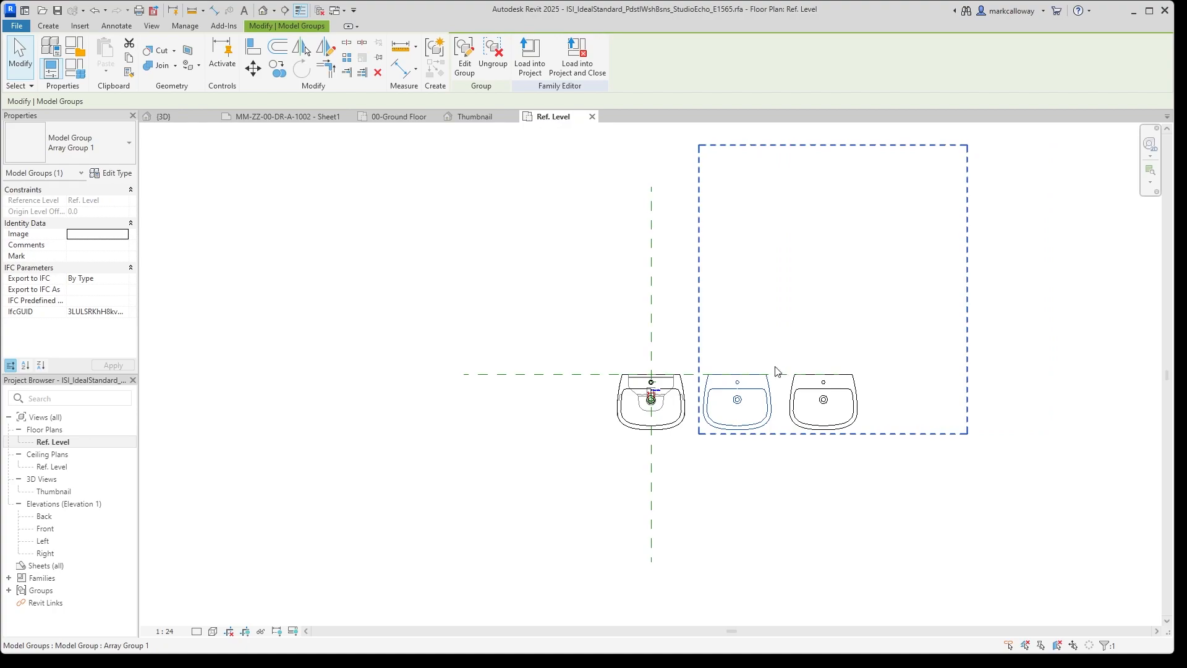
Reduce the basin array's item count to 1 and clear the selection.
left_click(723, 304)
left_click(729, 373)
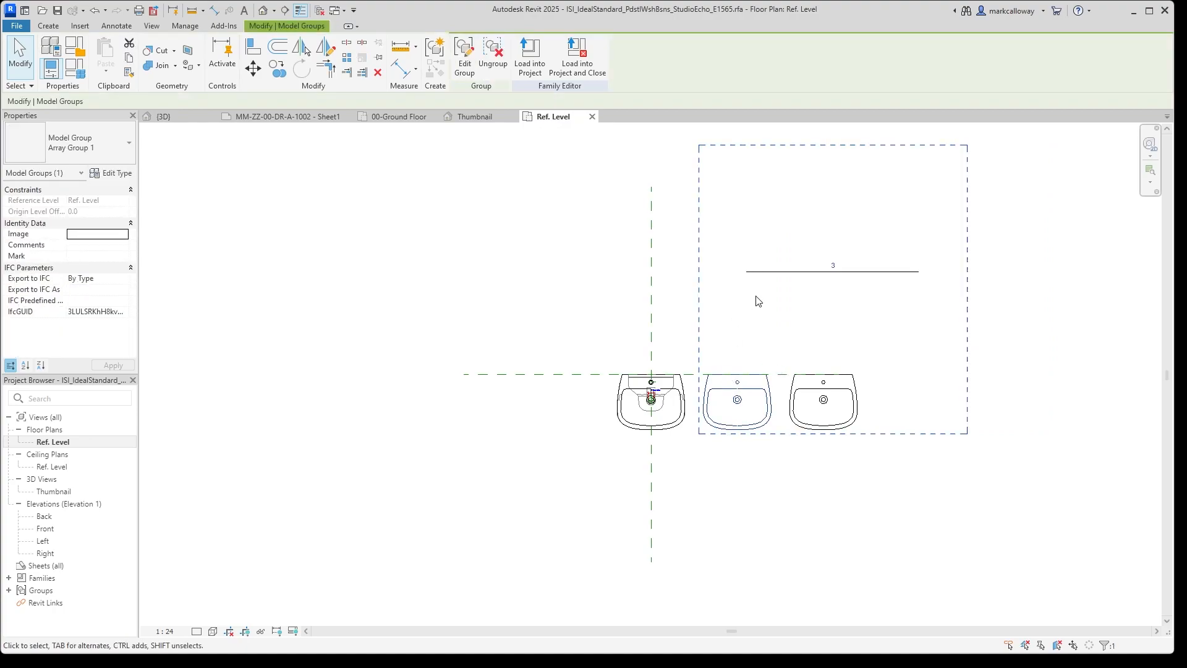
left_click(833, 262)
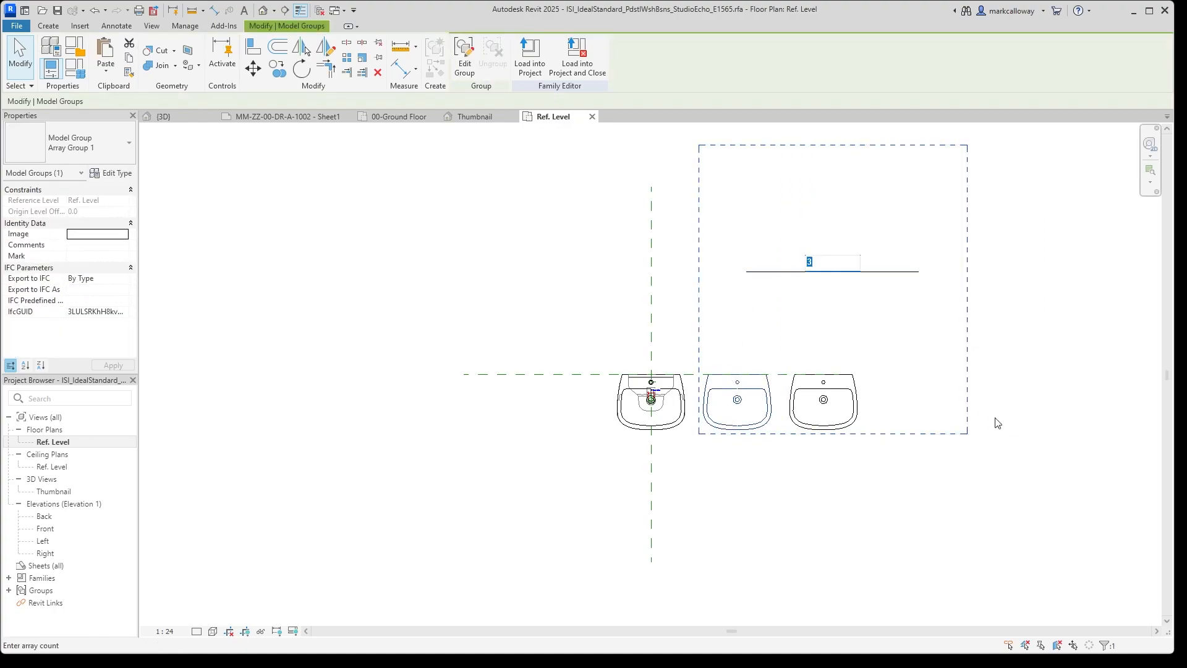
type("1")
key("Return")
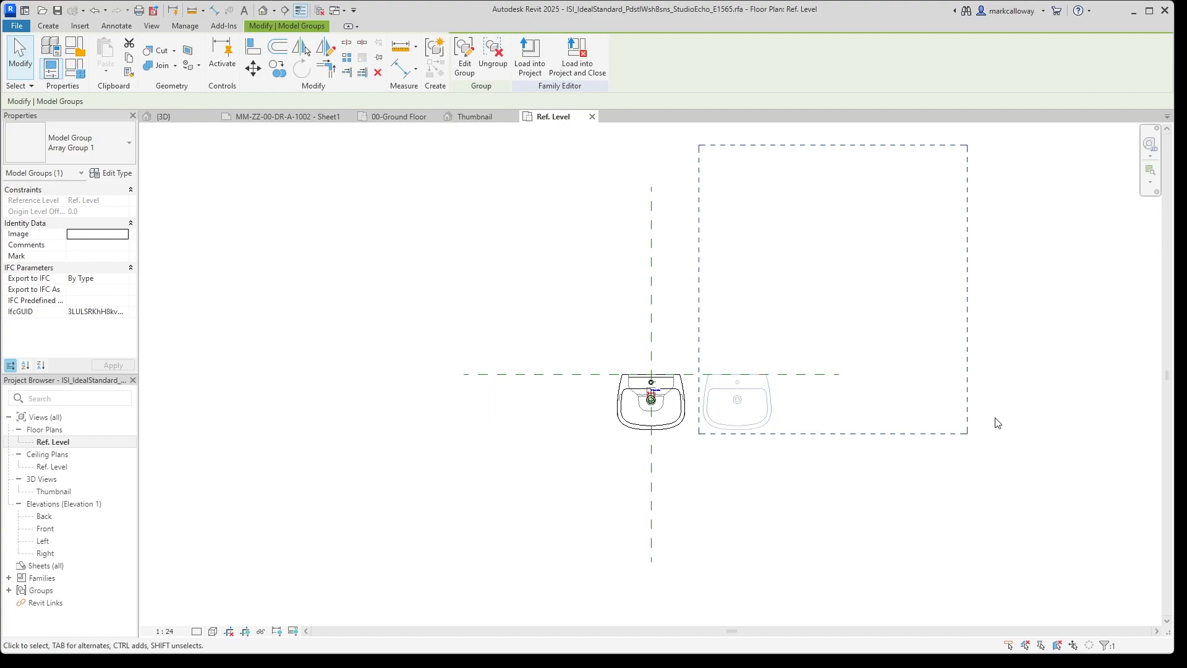
left_click(900, 468)
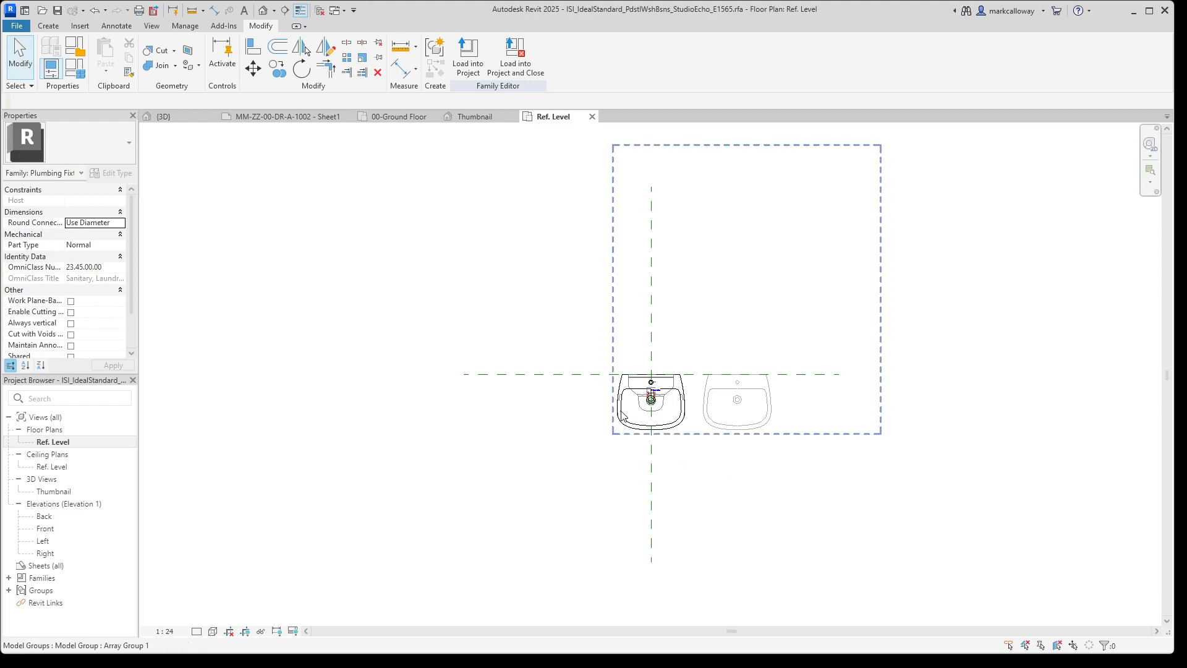
Set the basin array's item count to 0 and clear the selection.
left_click(717, 430)
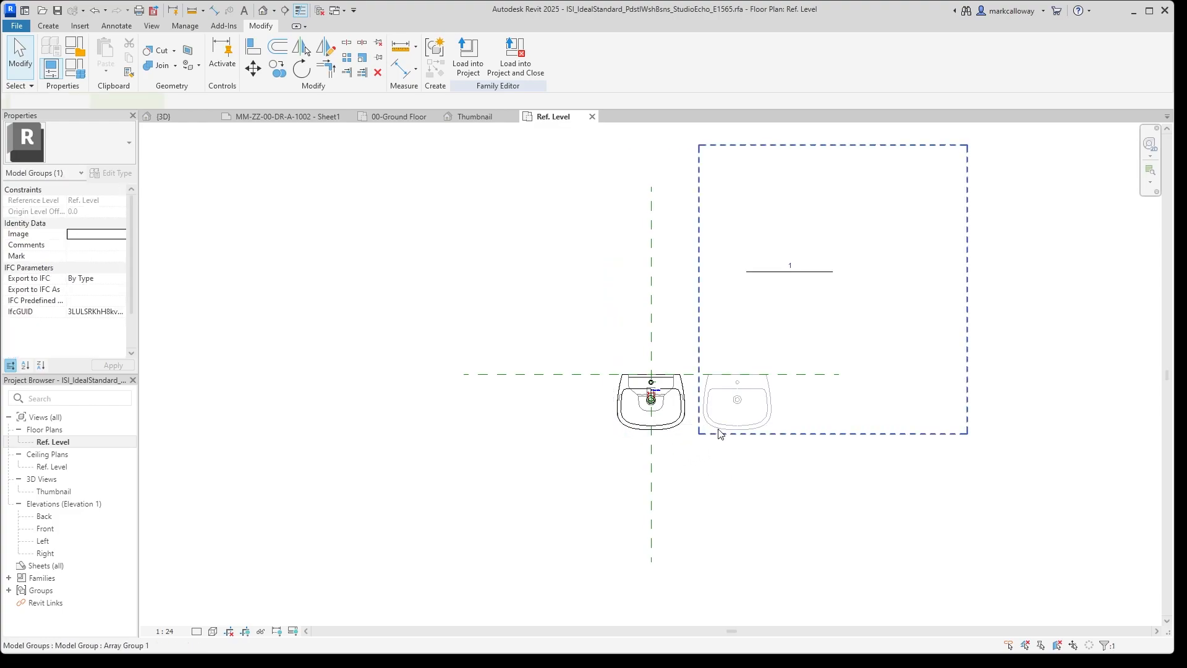
left_click(793, 261)
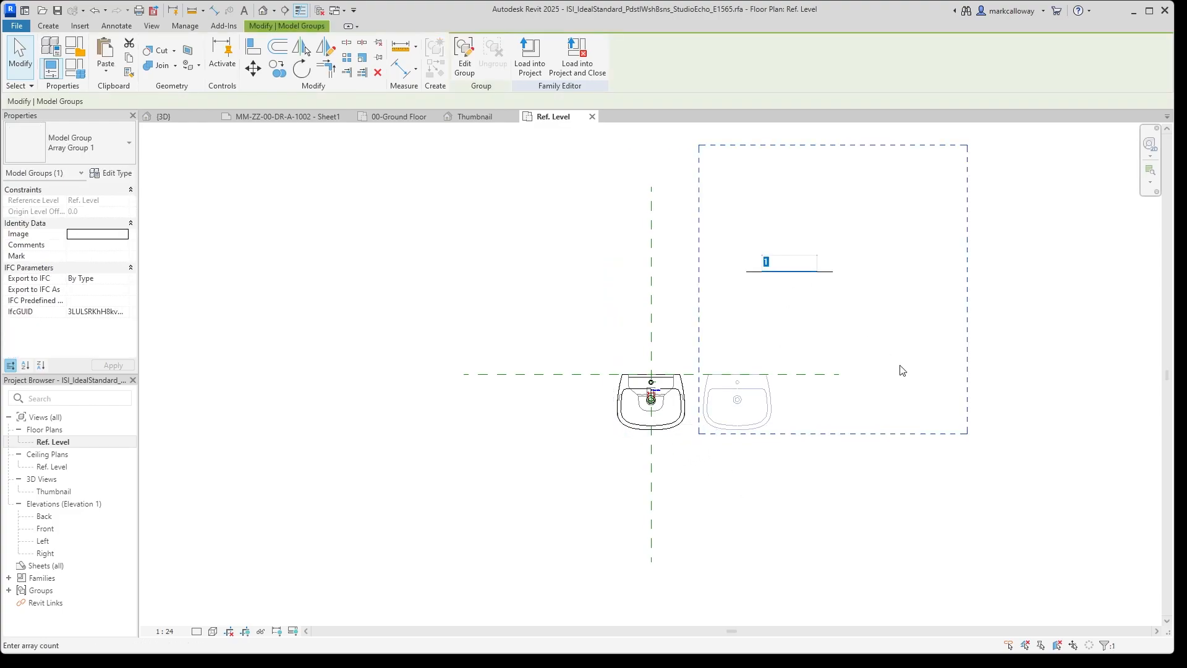
type("0")
key("Return")
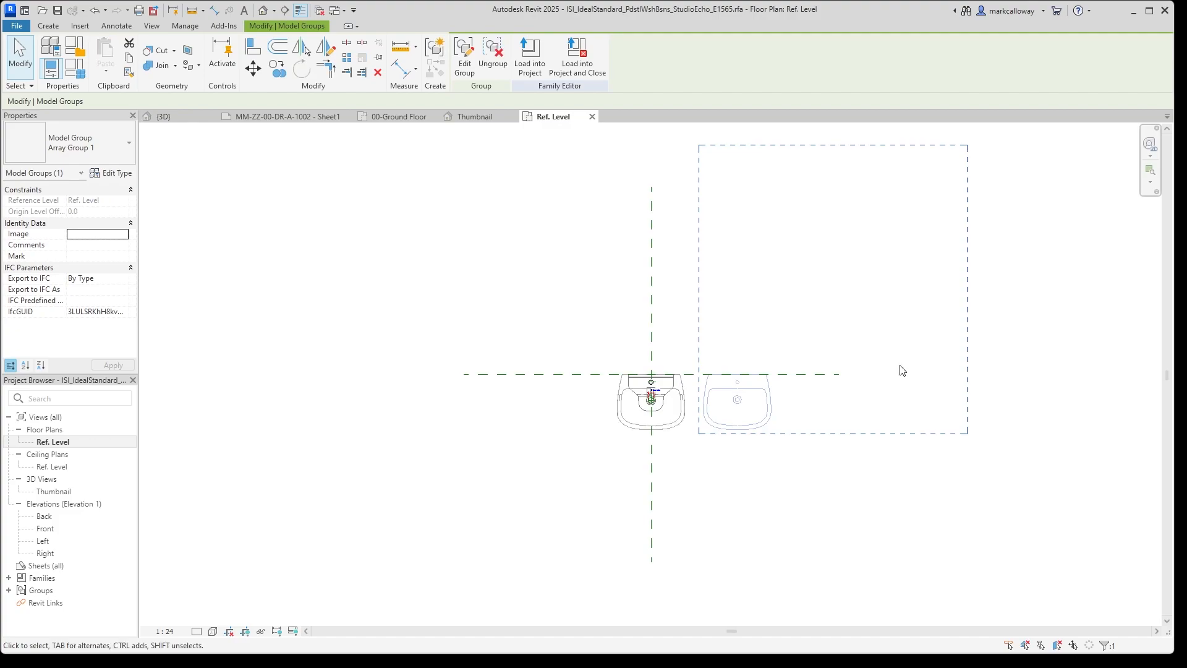
left_click(841, 505)
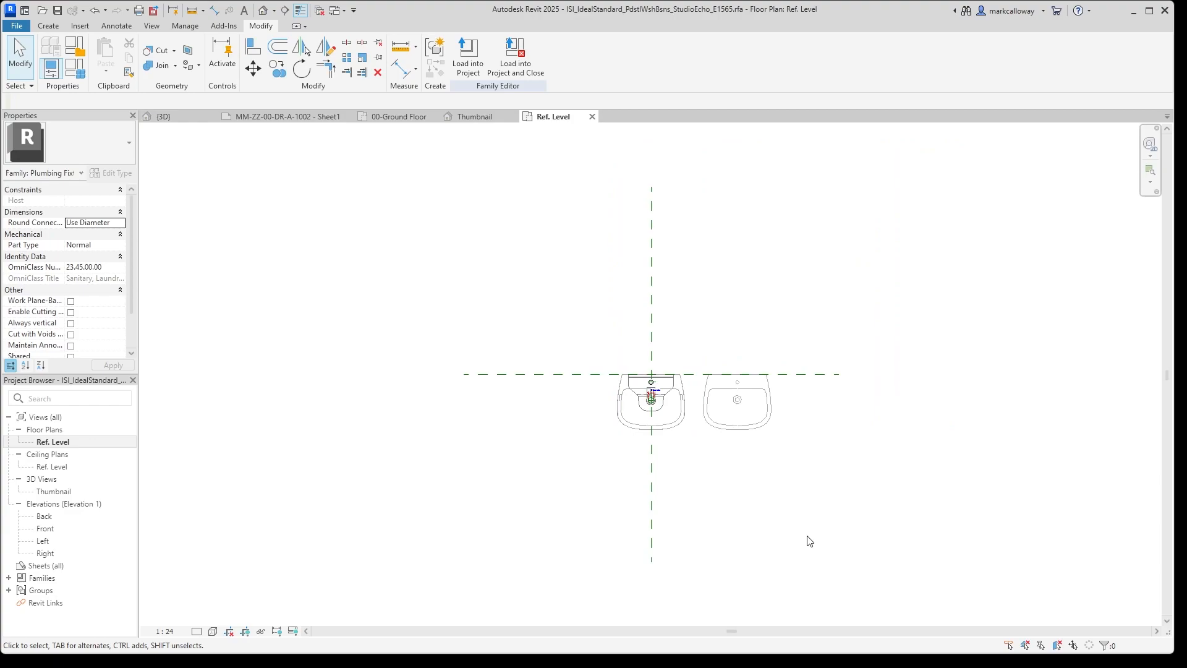
Bring the basins back by changing the array's item count from zero to 3 and deselect the group.
left_click(751, 535)
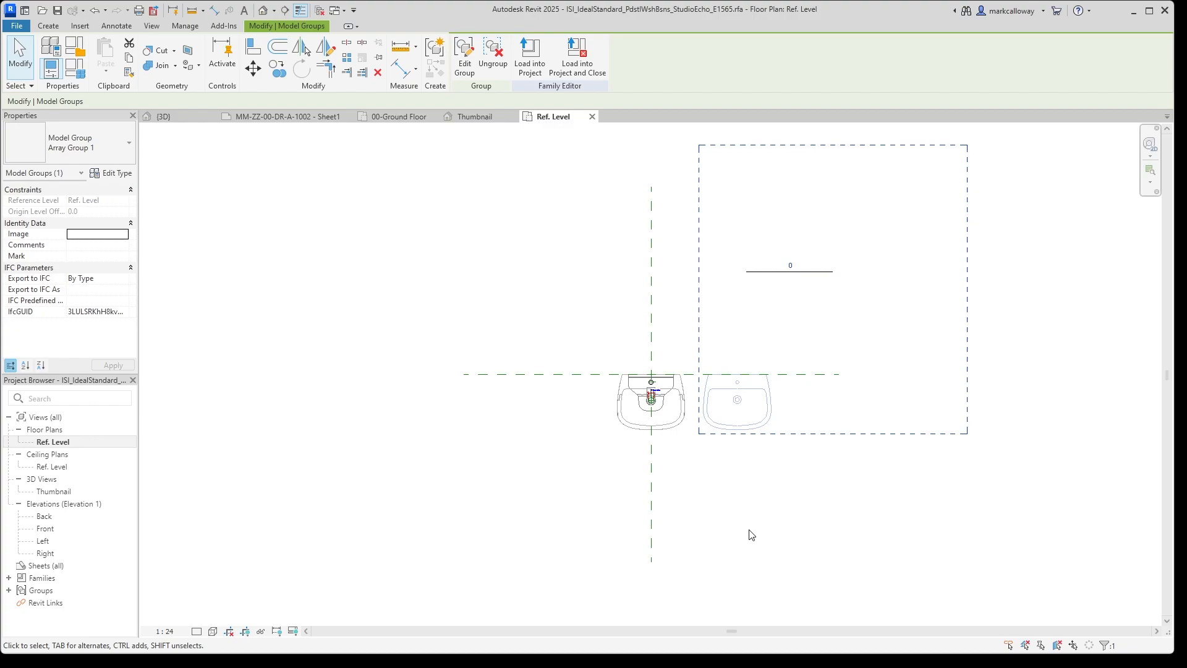
left_click(795, 276)
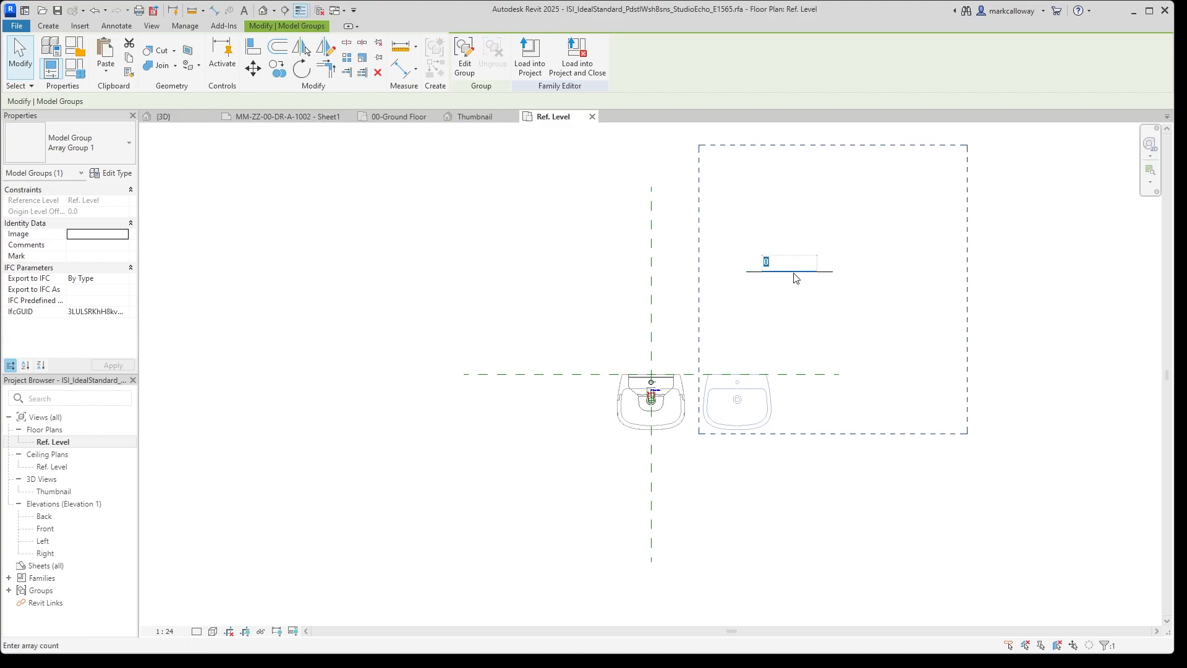
type("30")
key("BackSpace")
key("Return")
left_click(795, 278)
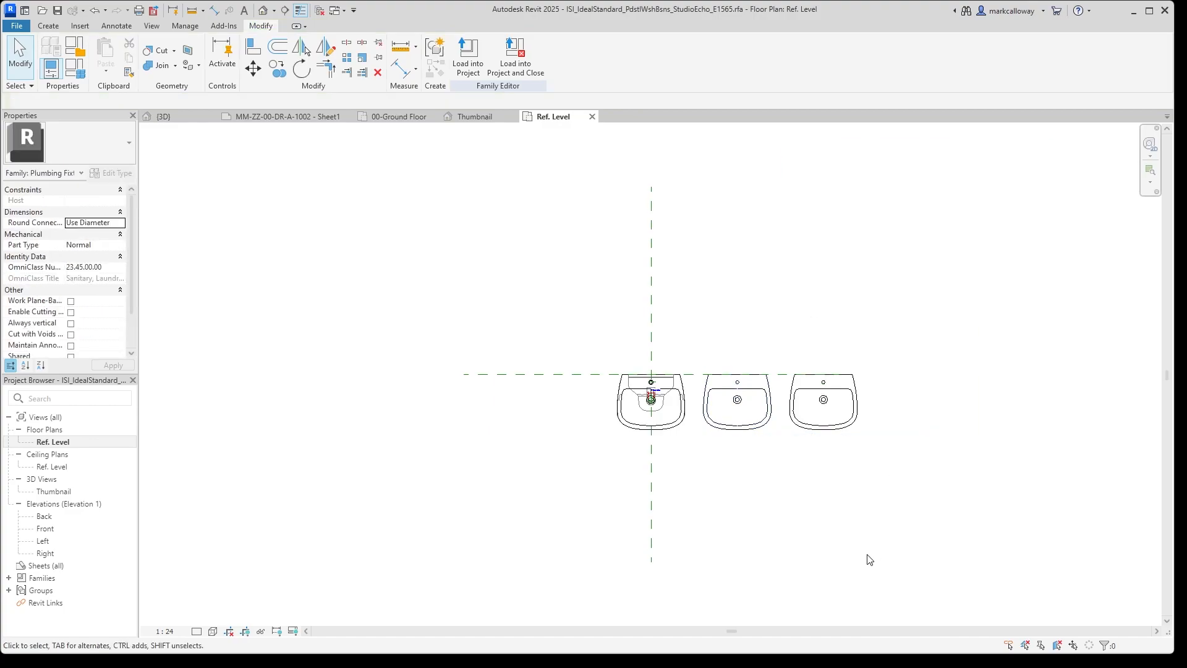
Label the basin array with a new instance family parameter named No of sinks.
left_click(750, 433)
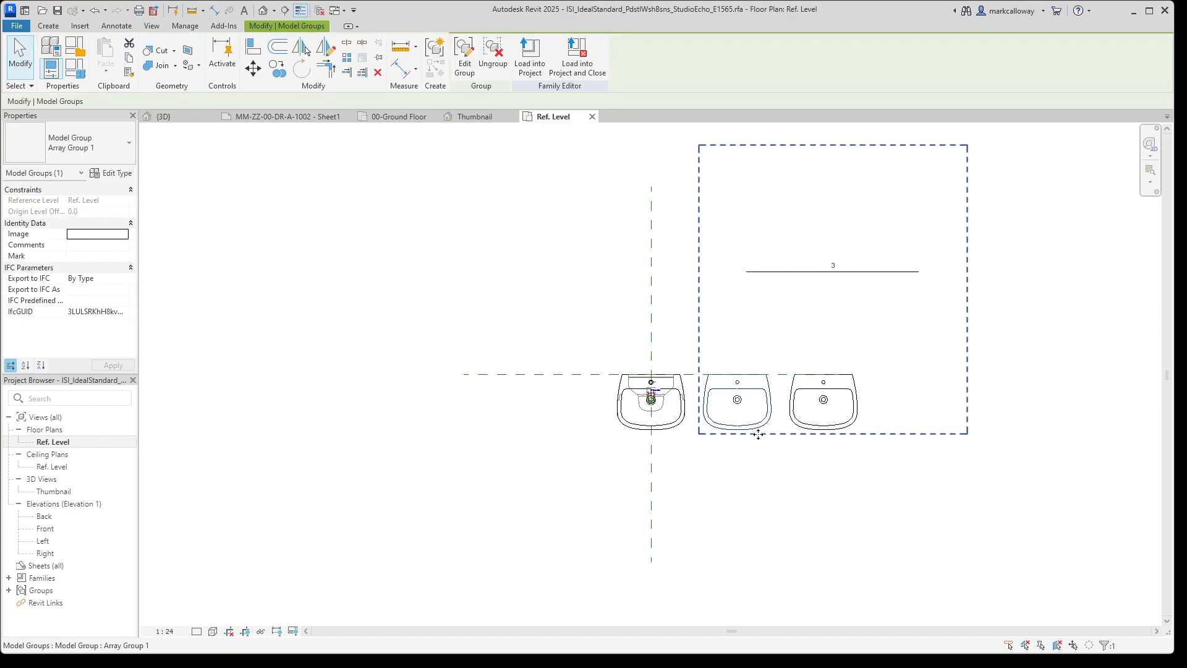
left_click(798, 271)
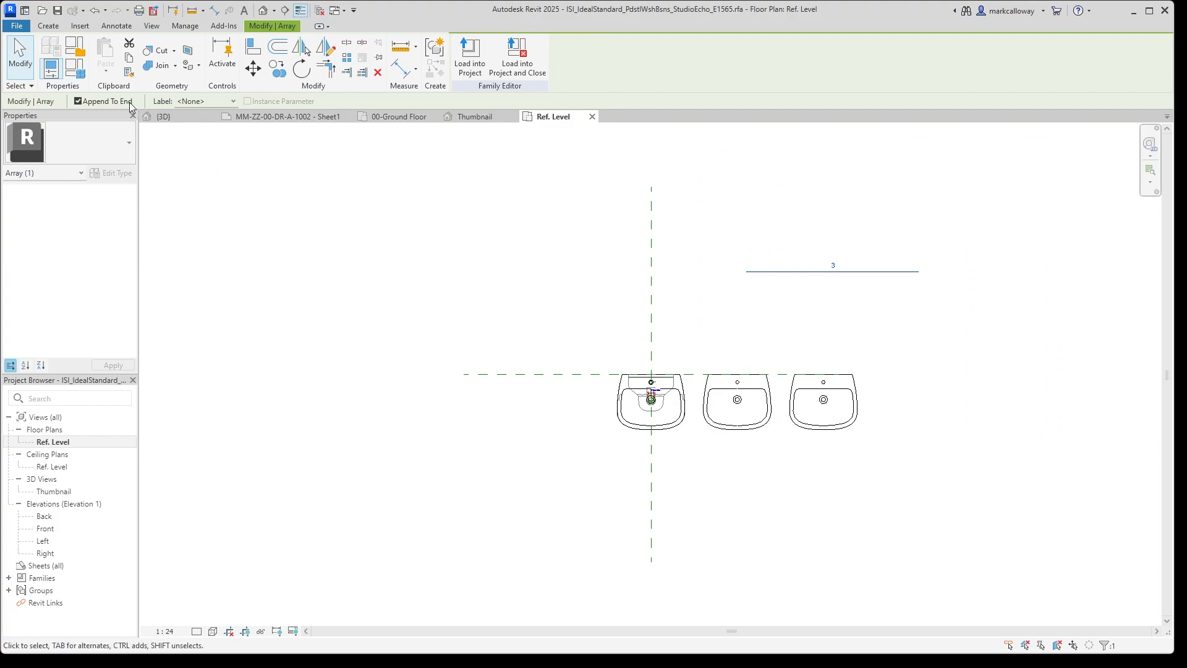
left_click(204, 101)
left_click(209, 123)
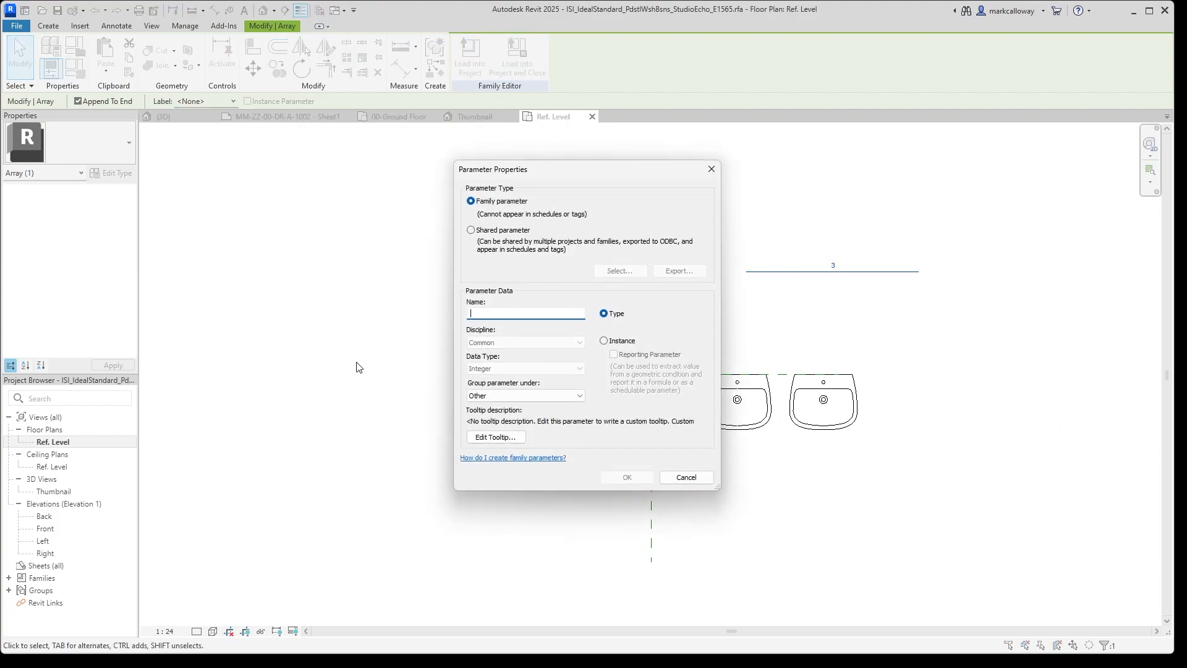
type("No of sinks")
left_click(604, 340)
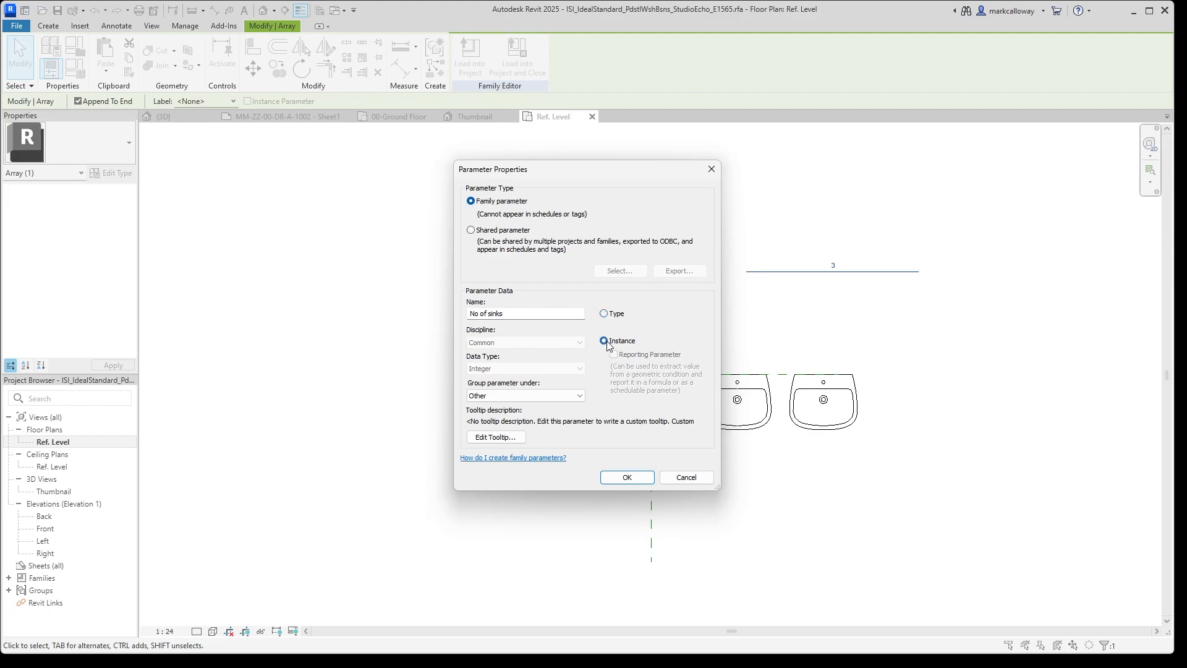
left_click(627, 478)
left_click(524, 520)
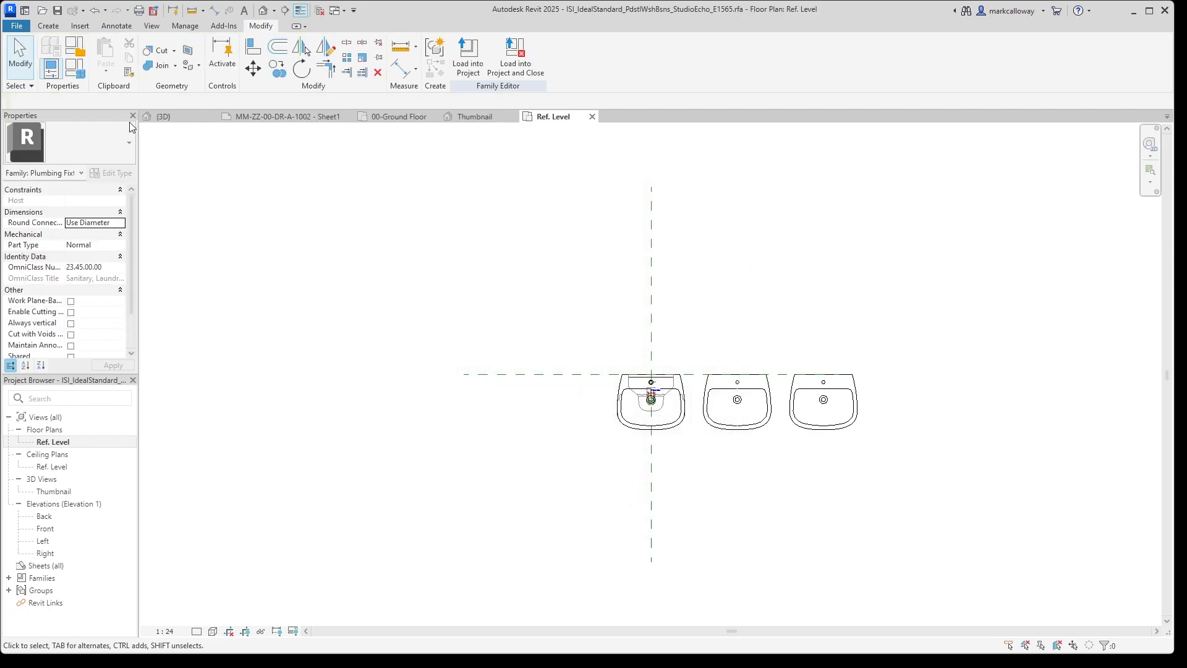
Look through the Family Types parameters, set No of sinks (default) to 2 and accept the change.
left_click(78, 70)
left_click_drag(748, 260, 753, 420)
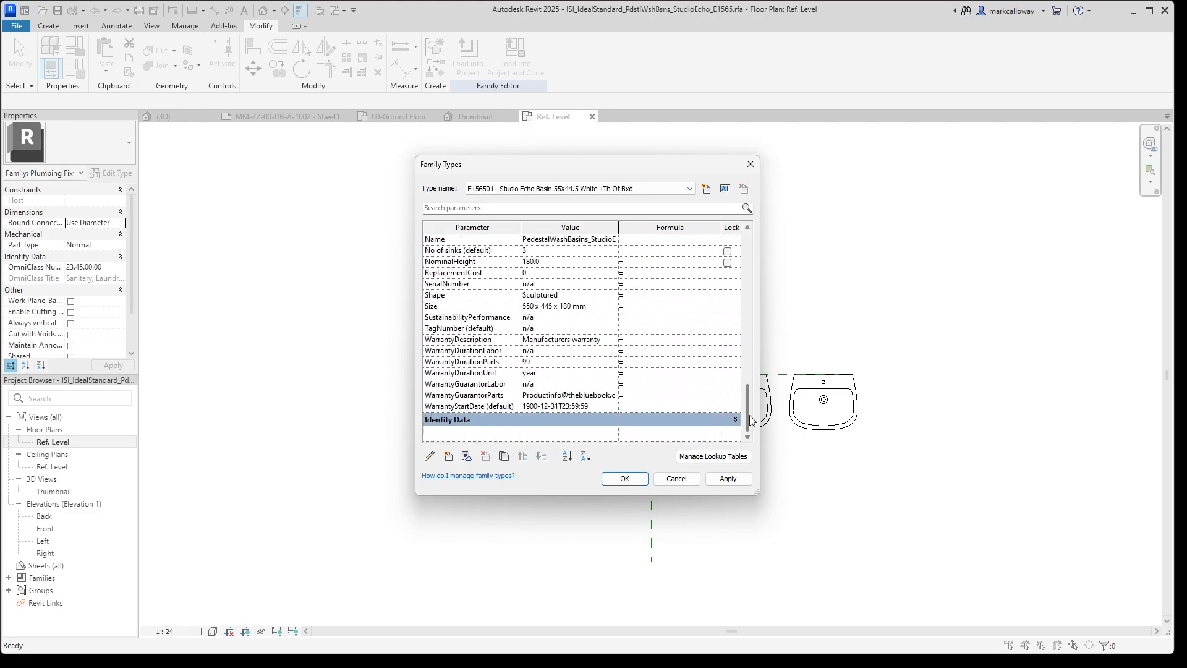
scroll(581, 413, "up", 10)
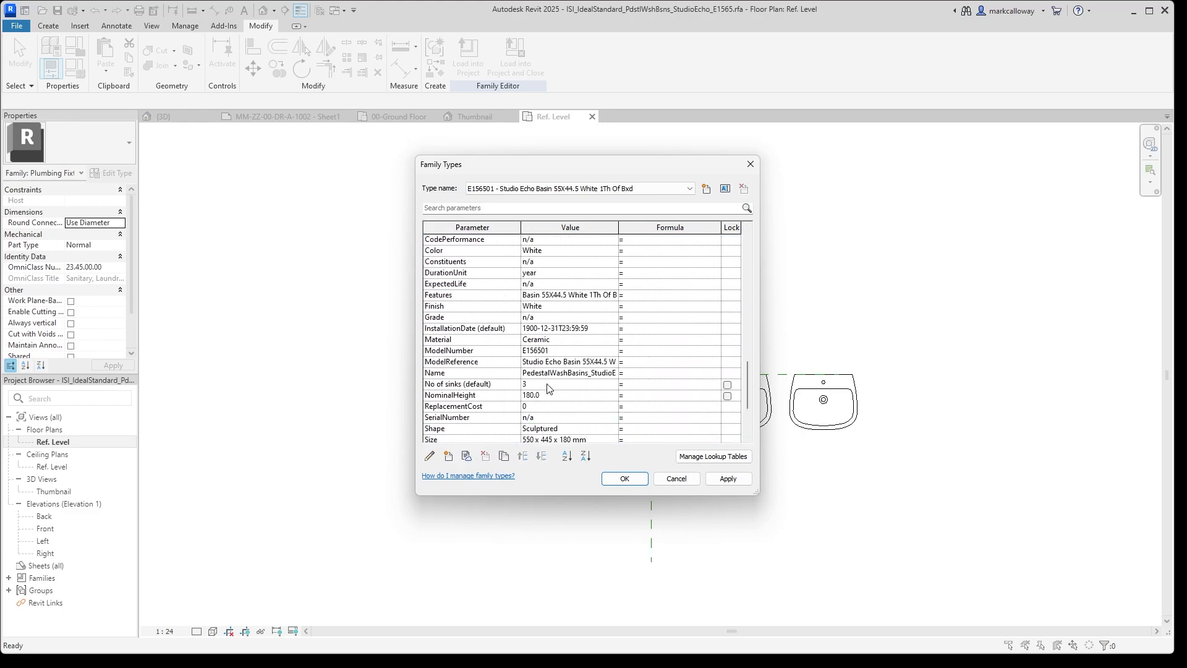
scroll(526, 324, "up", 8)
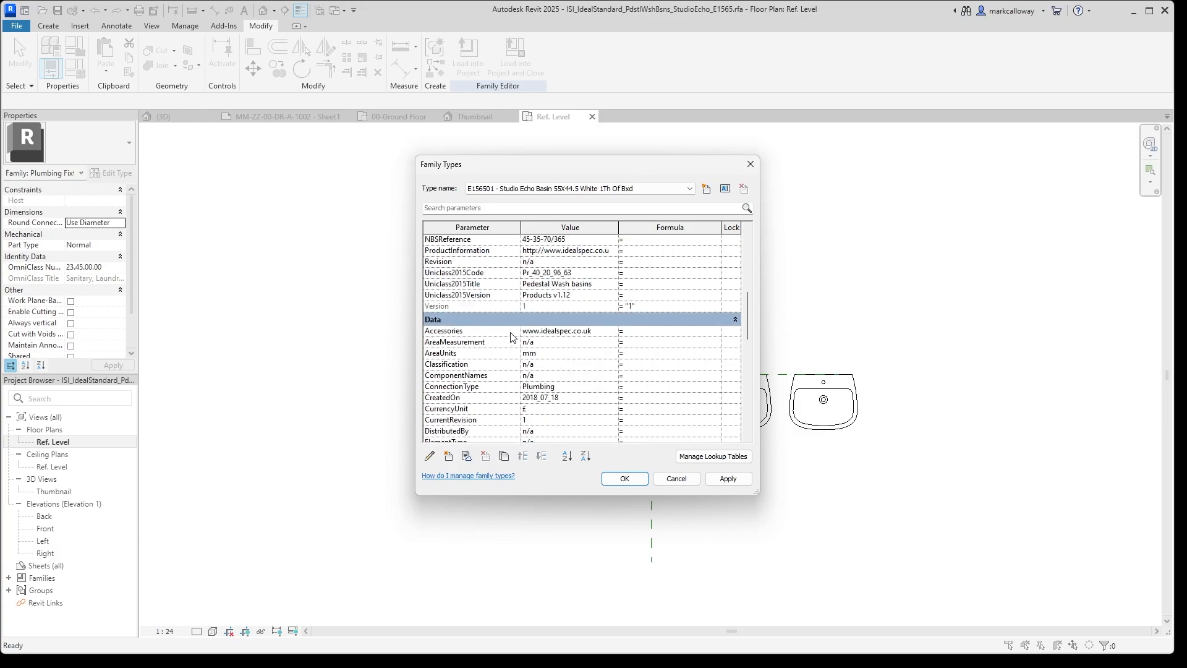
scroll(465, 315, "up", 4)
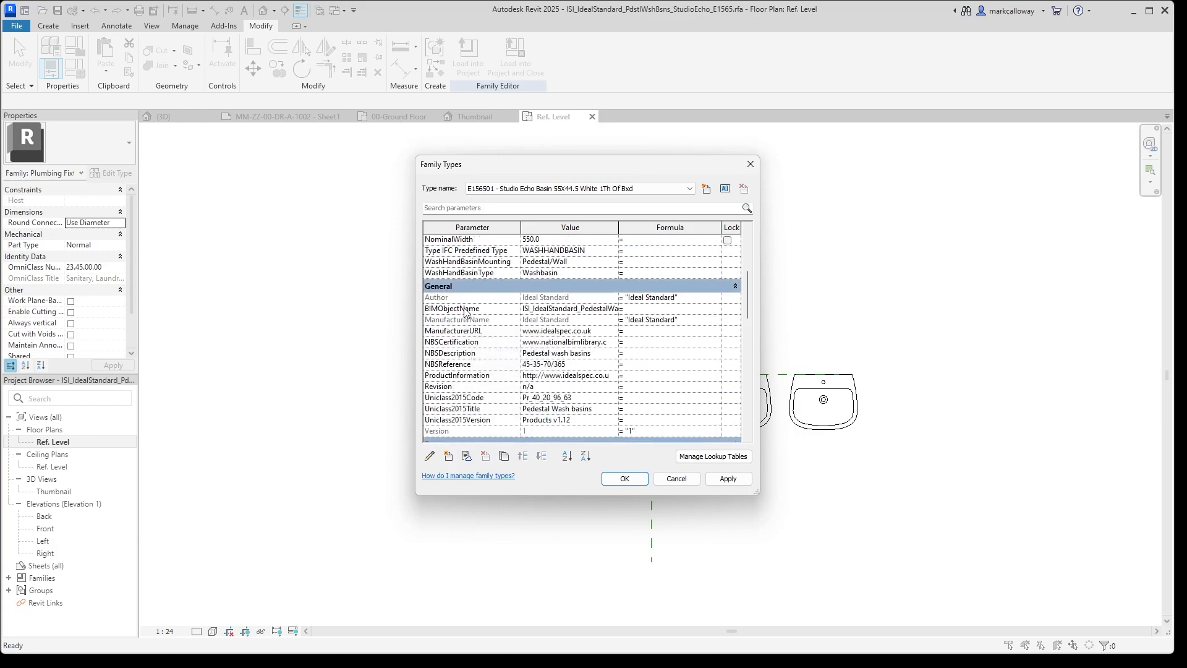
scroll(463, 409, "up", 3)
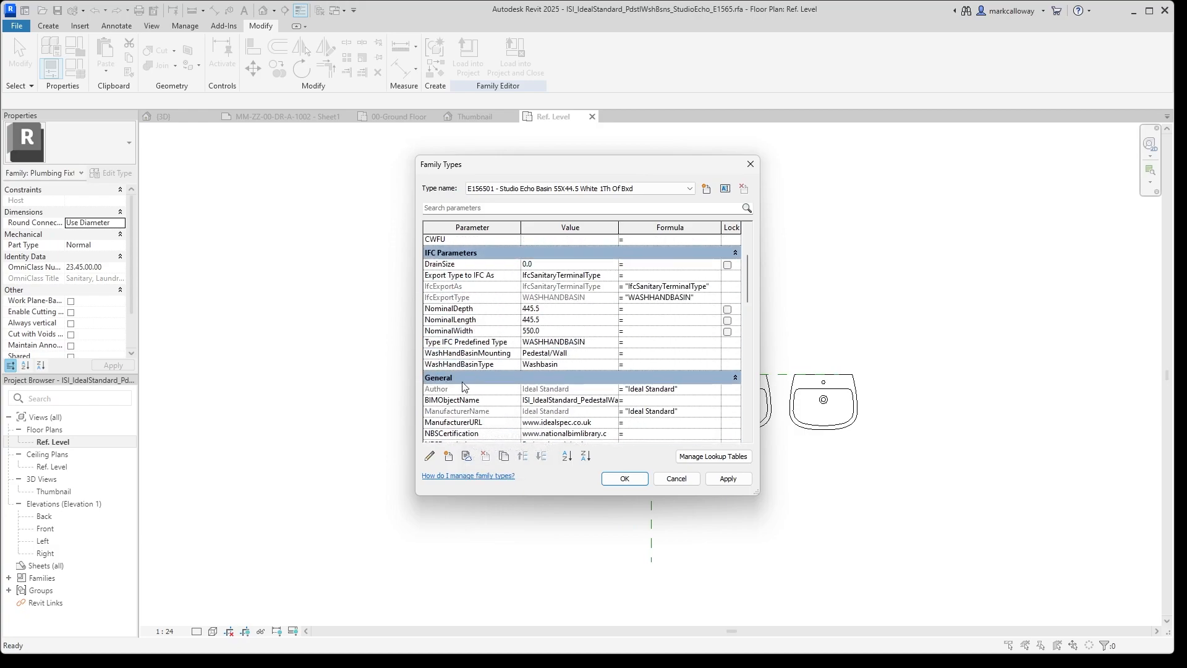
scroll(464, 385, "up", 3)
scroll(537, 396, "up", 1)
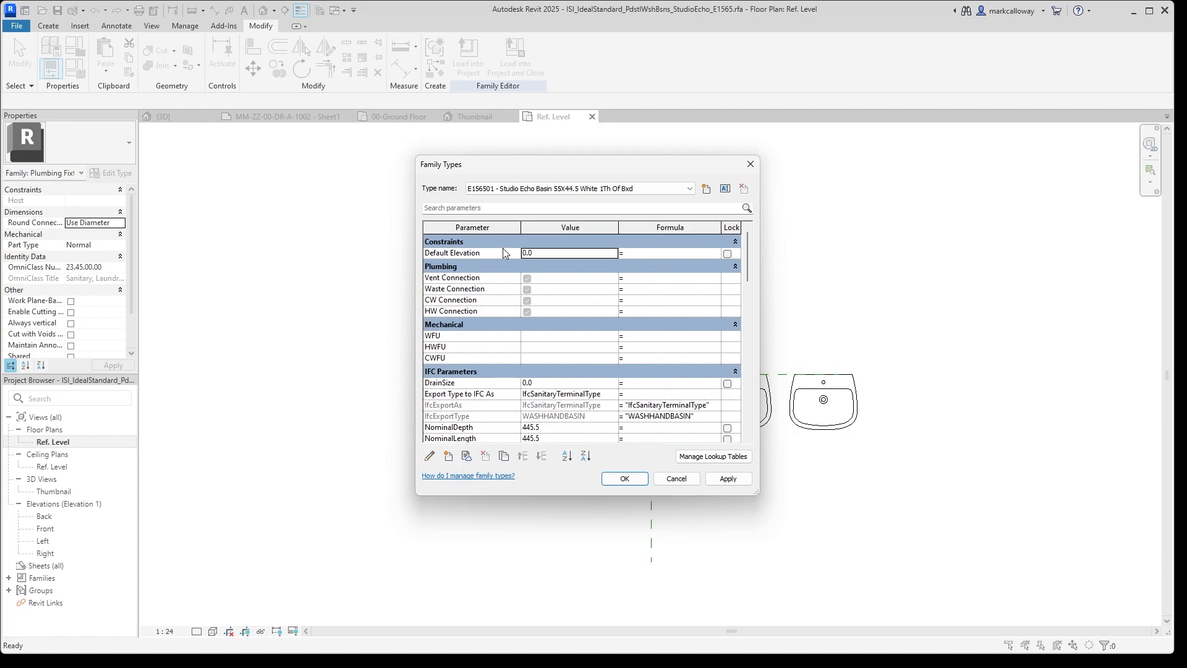
left_click_drag(750, 265, 732, 394)
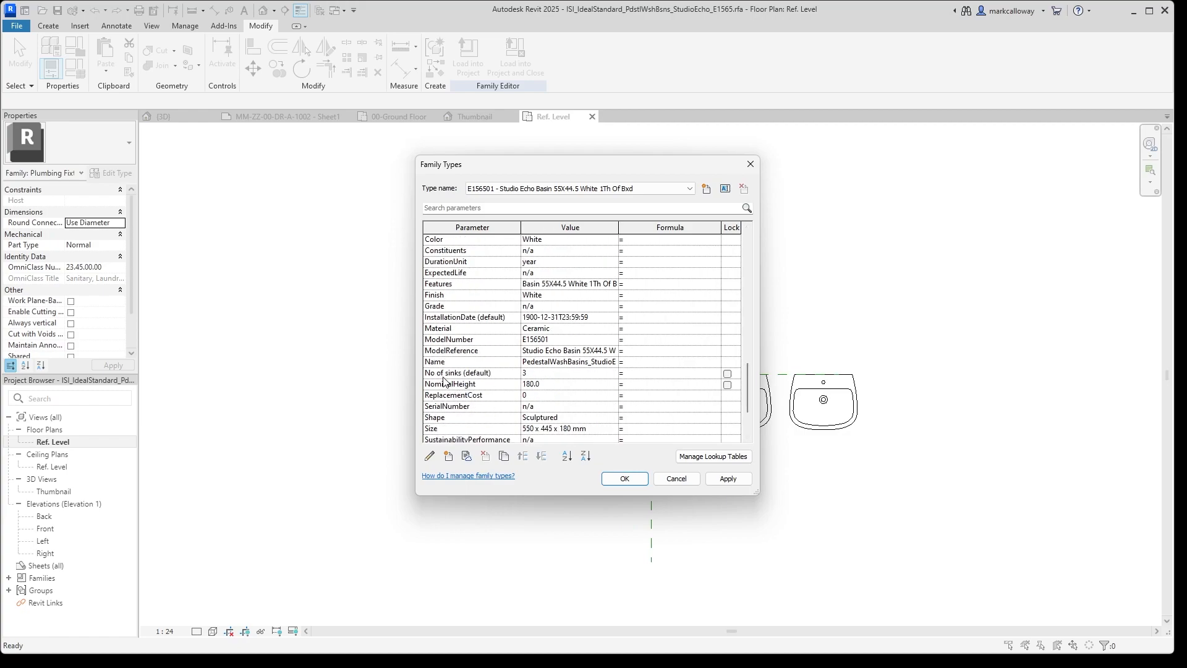
left_click(547, 374)
type("2")
left_click(625, 479)
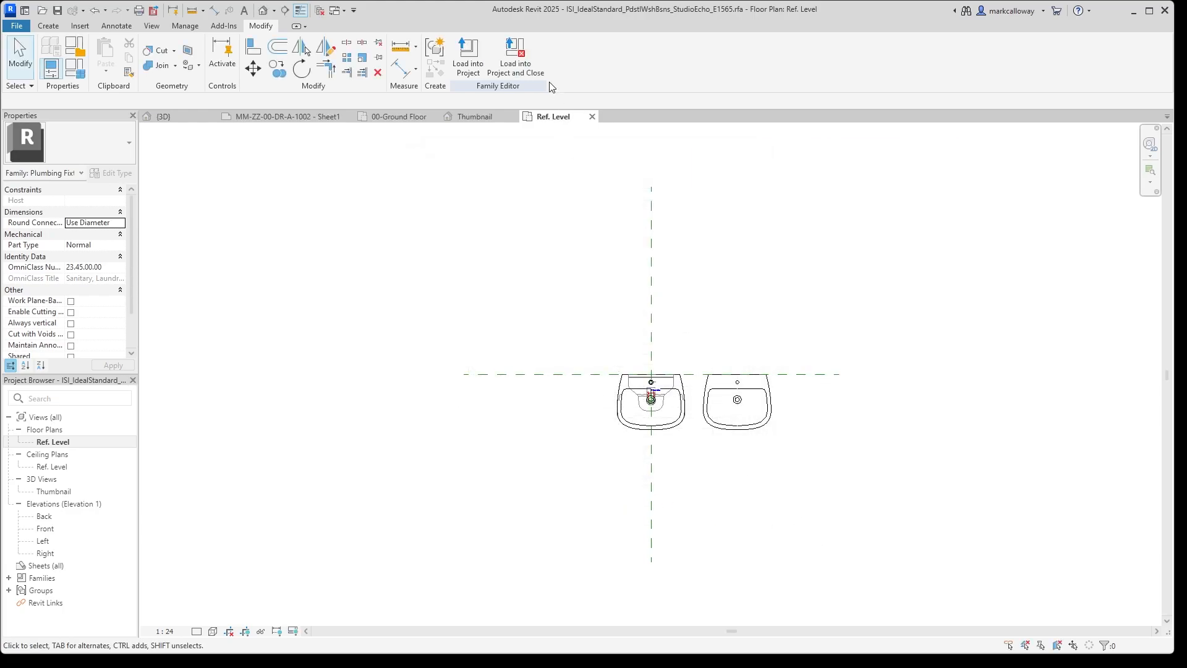
Load the basin family into the project, overwriting the existing version and its parameter values.
left_click(469, 58)
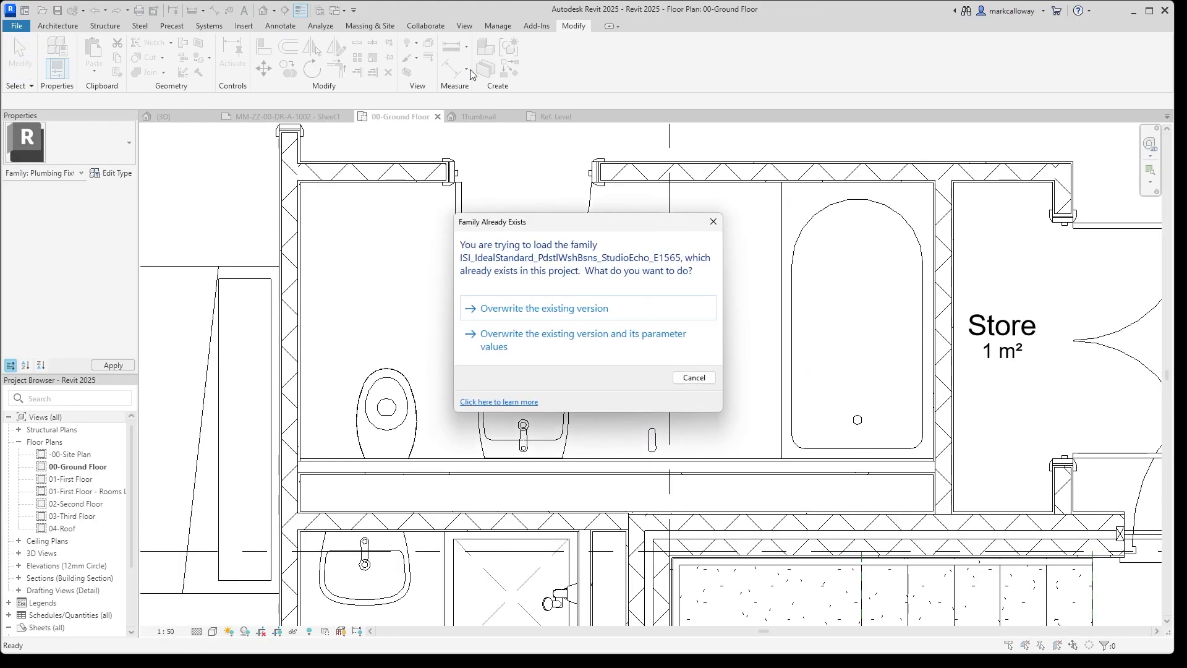
left_click(542, 335)
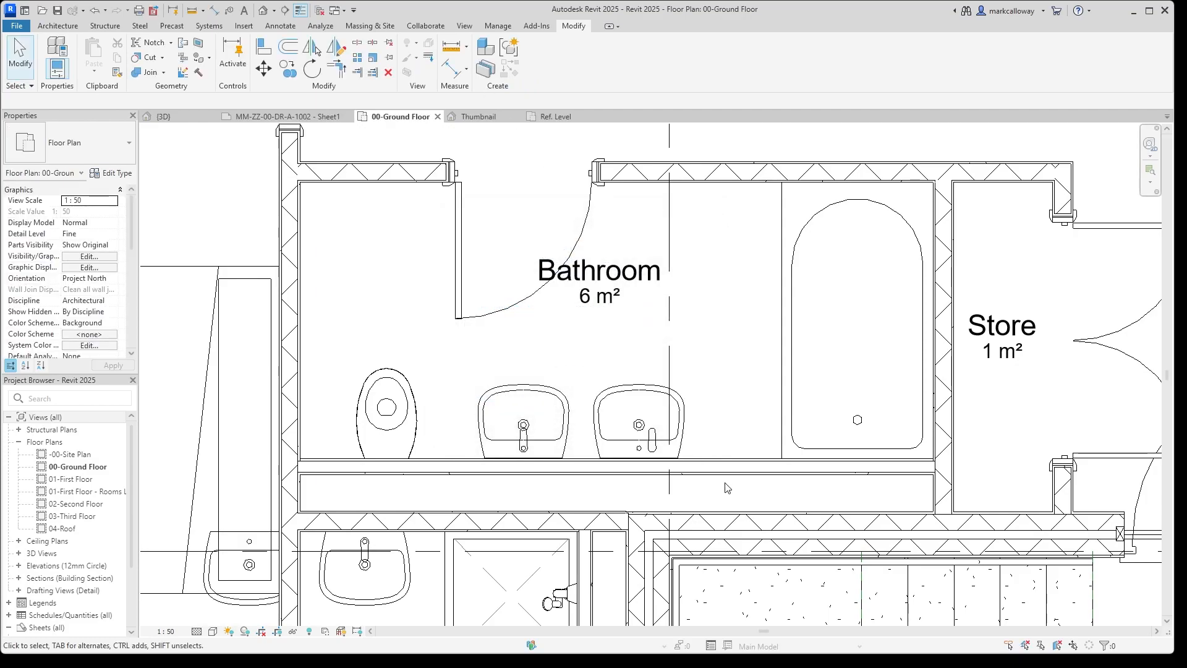
Set the No of sinks instance property of the 6 m² Bathroom basin to 3.
left_click(637, 438)
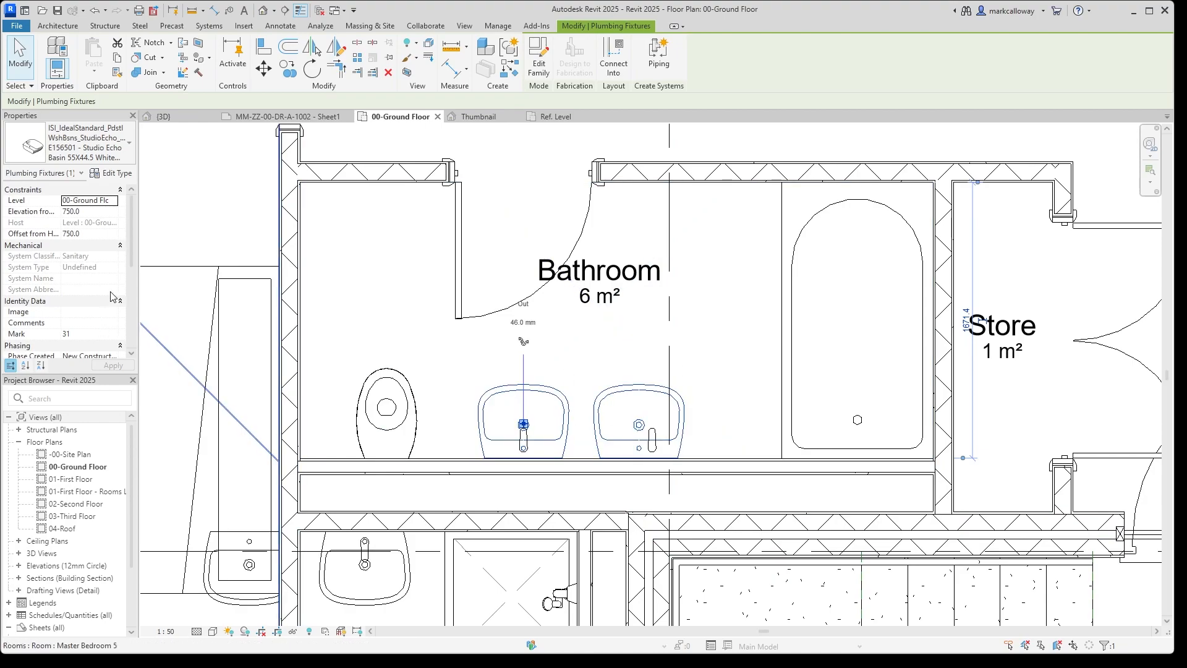
left_click_drag(133, 243, 137, 329)
left_click(89, 334)
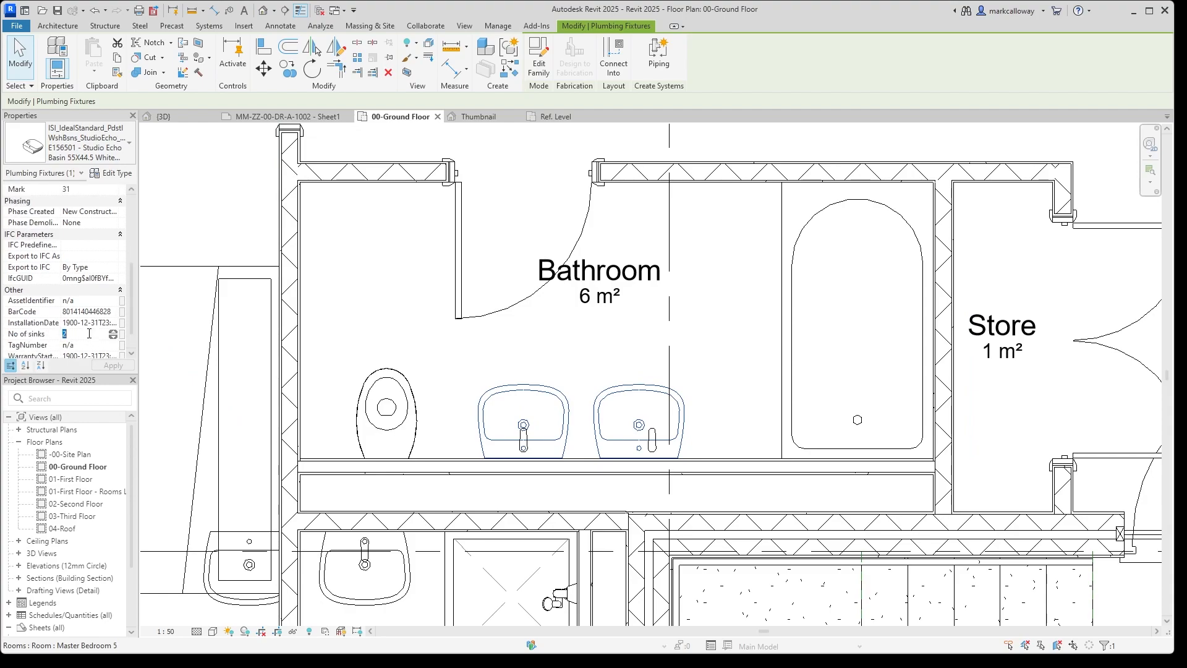
type("3")
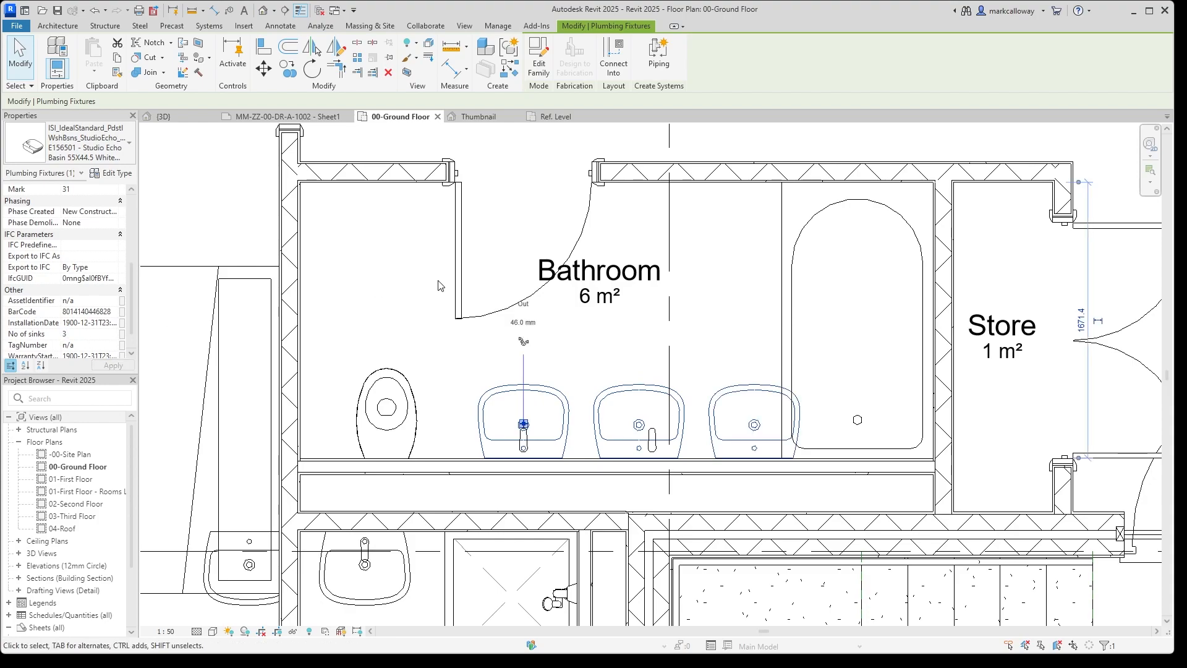
Change the selected Bathroom basin's No of sinks to 1 and then to 2.
left_click(75, 334)
type("1")
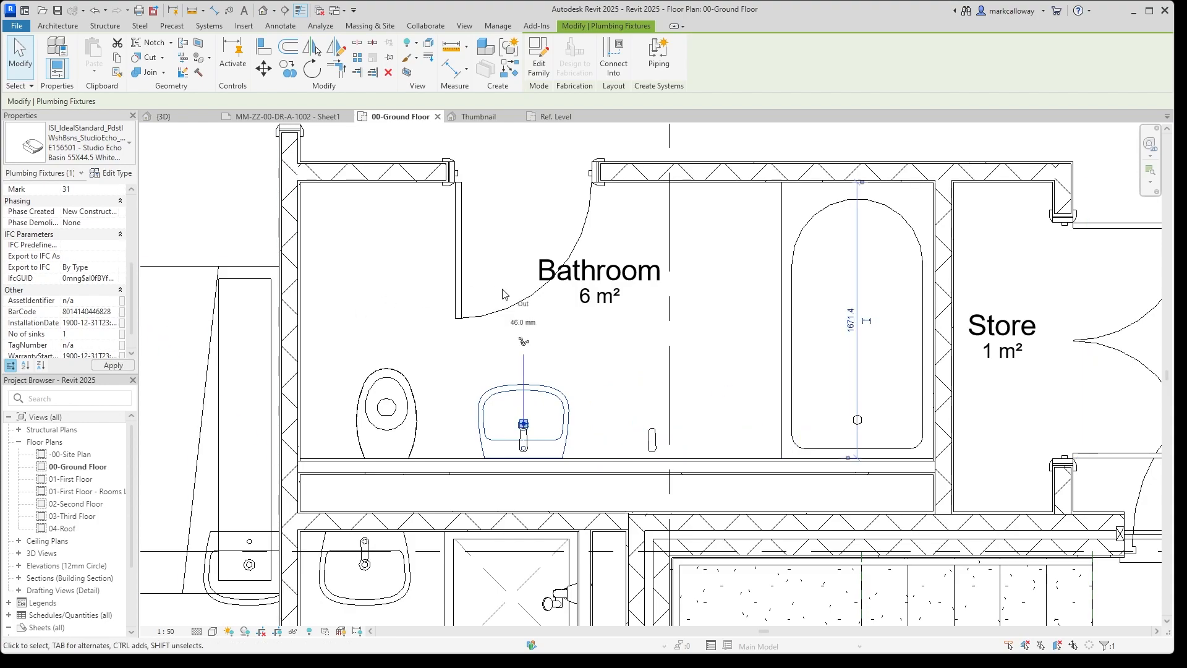
left_click(74, 333)
type("2")
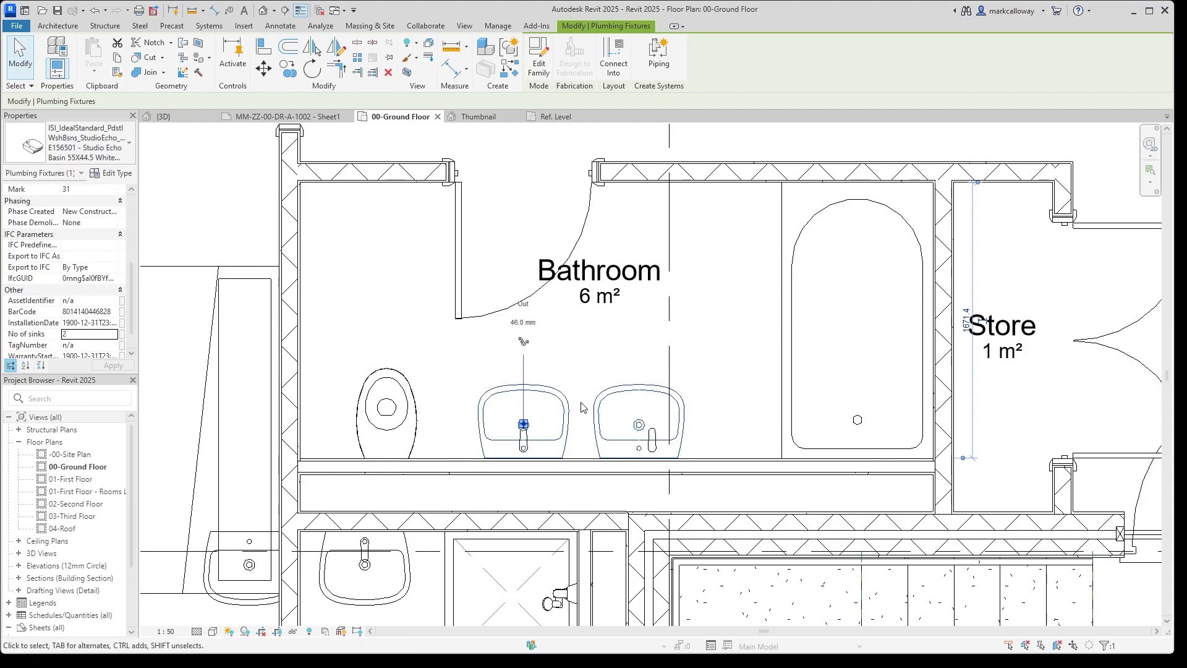
Set the No of sinks of the selected 6 m² Bathroom basin to 1 and cancel loading a group into projects.
left_click(79, 337)
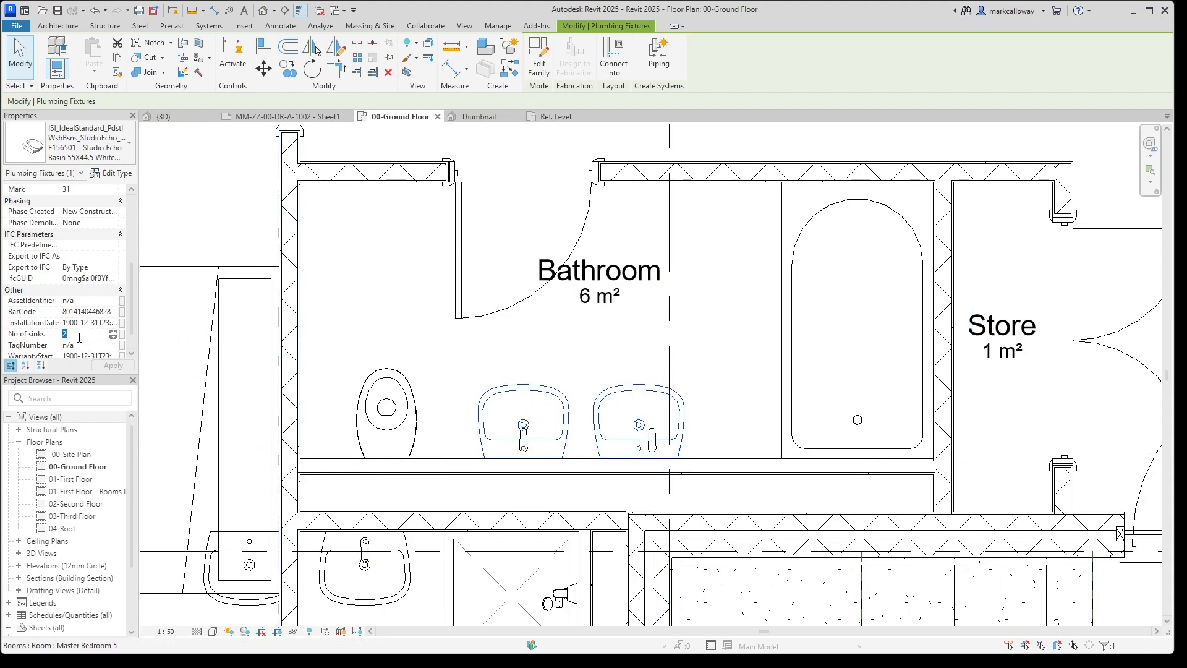
type("1")
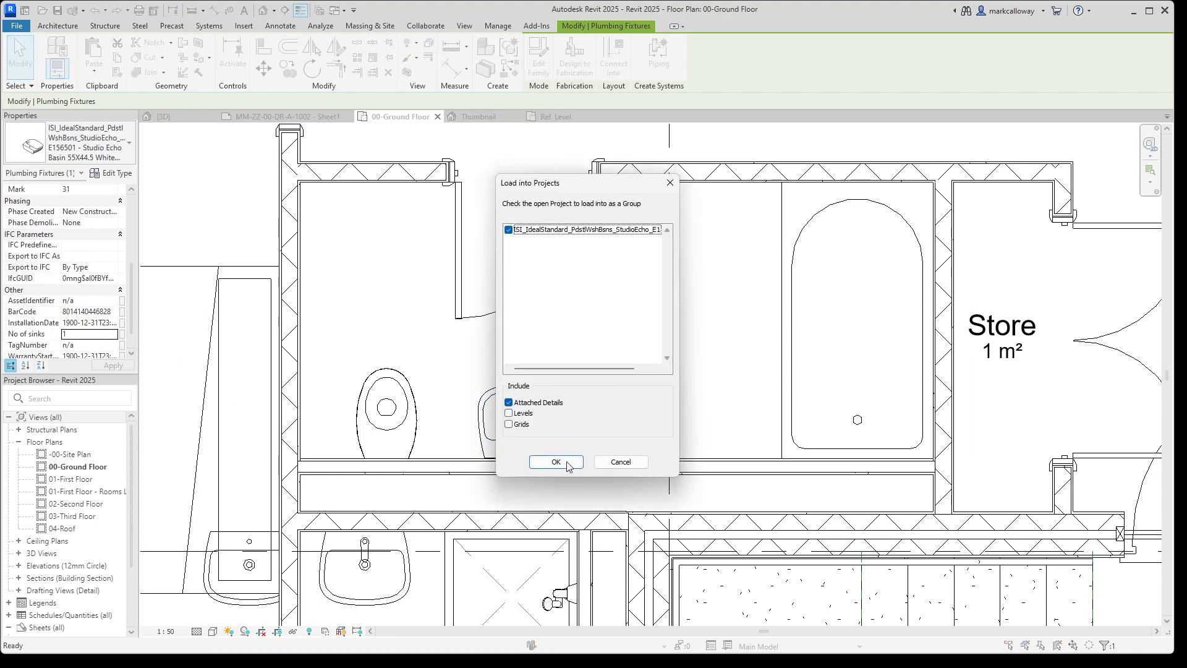
left_click(626, 464)
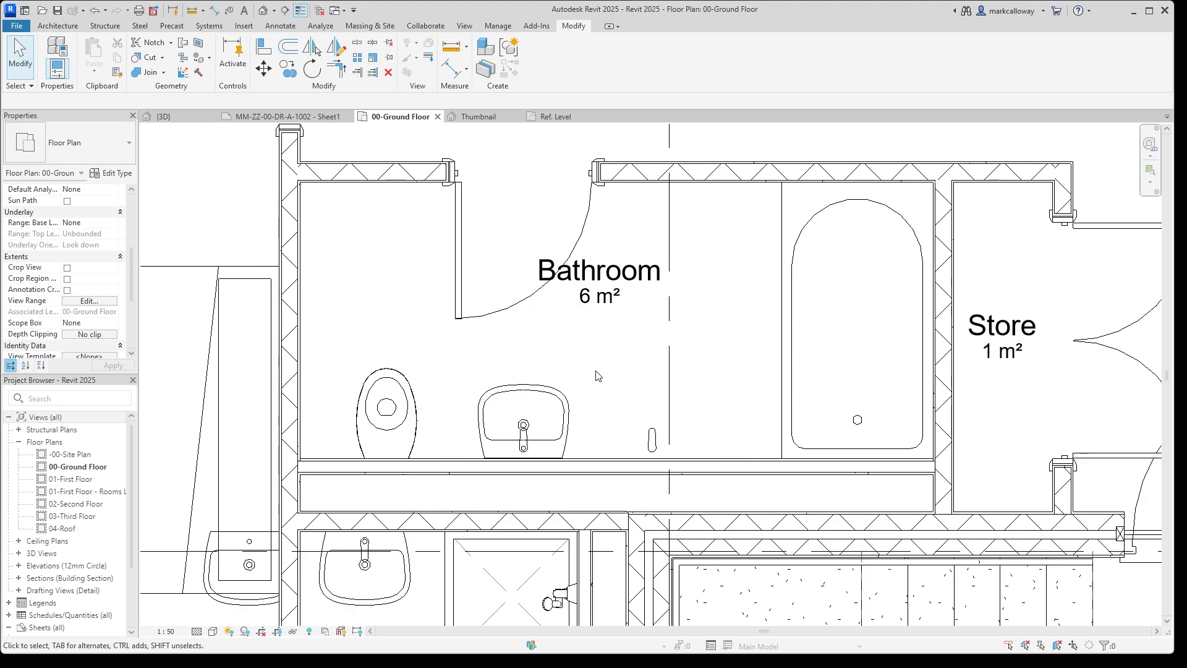
Start a wall for the 5 m² Bathroom beside the Hall and duplicate the current basic wall type as Tiles.
scroll(593, 374, "down", 2)
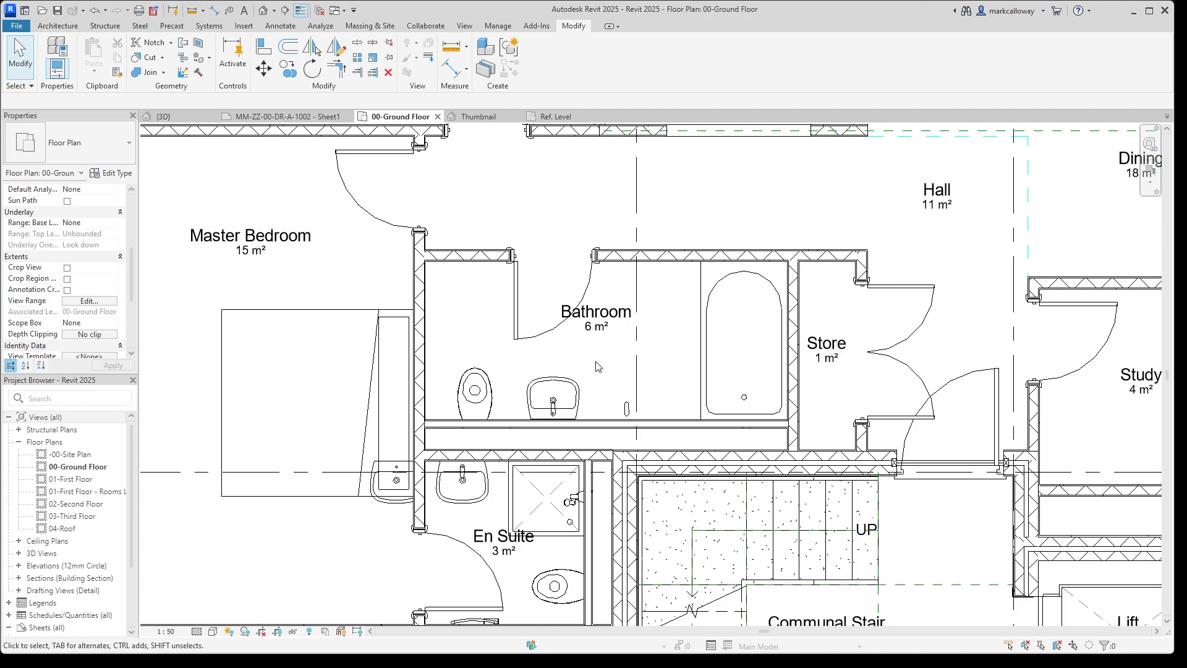
scroll(596, 367, "down", 1)
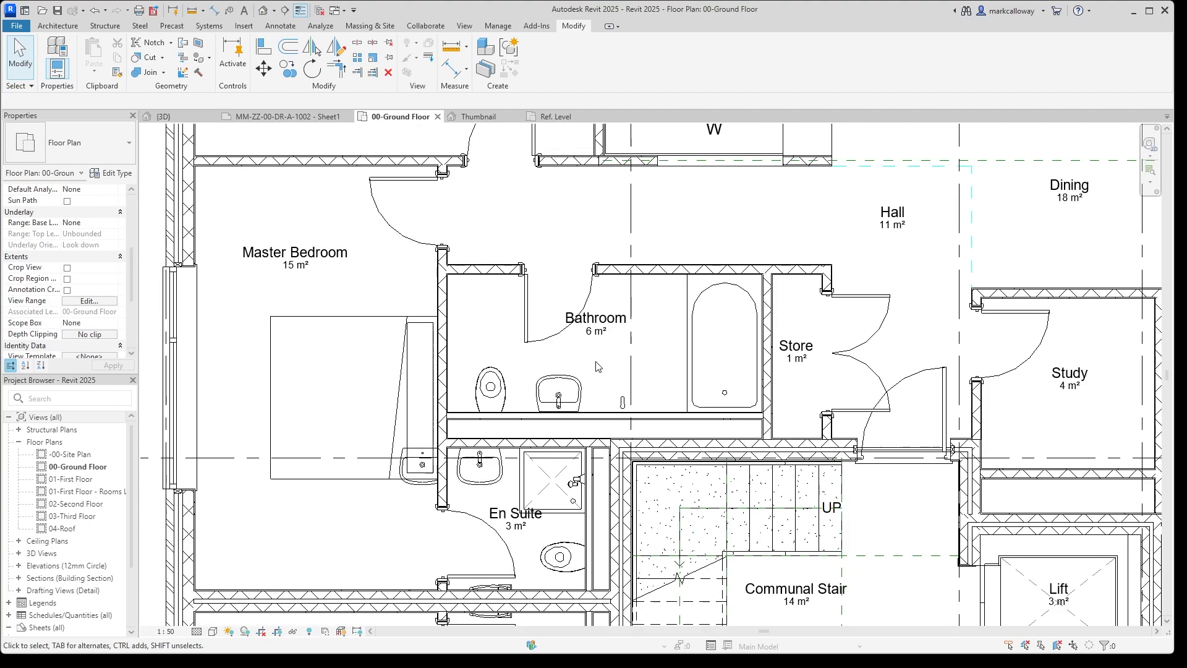
middle_click_drag(766, 541, 696, 176)
middle_click_drag(664, 500, 683, 370)
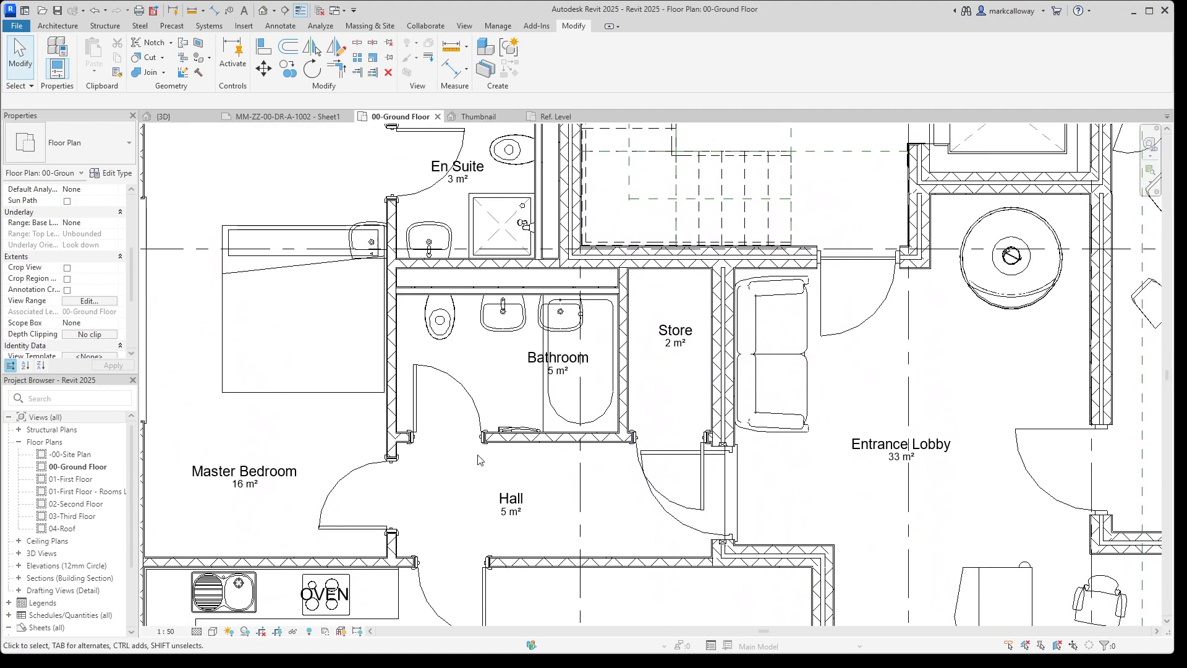
scroll(431, 480, "up", 2)
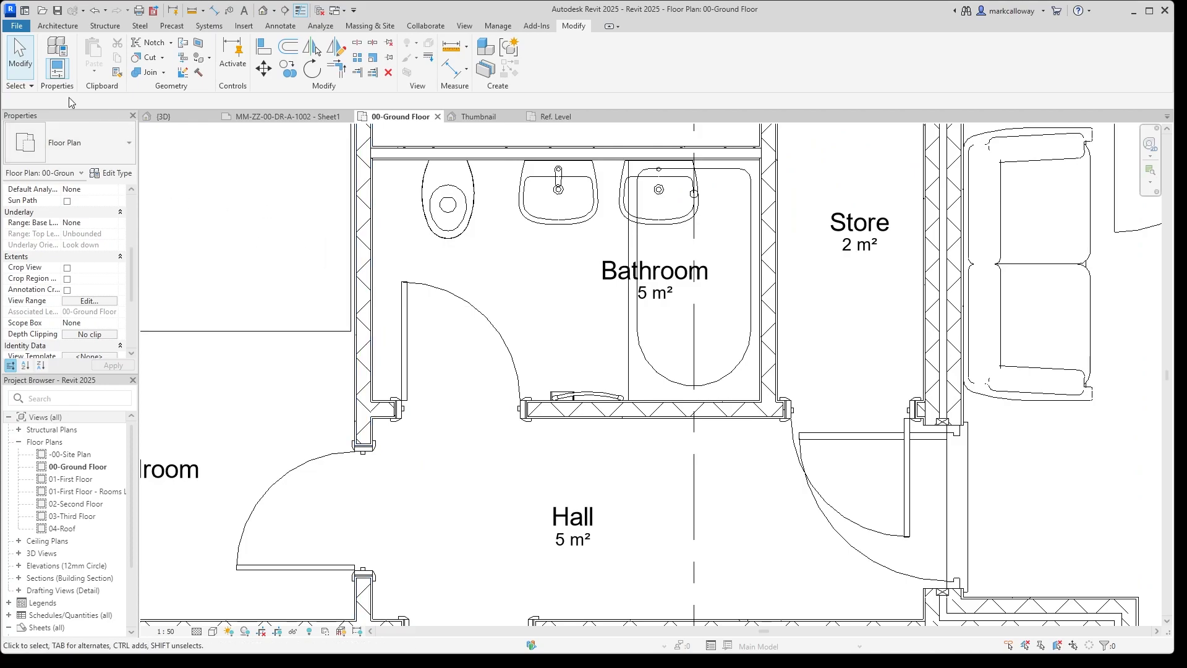
left_click(367, 254)
left_click(219, 214)
left_click(57, 26)
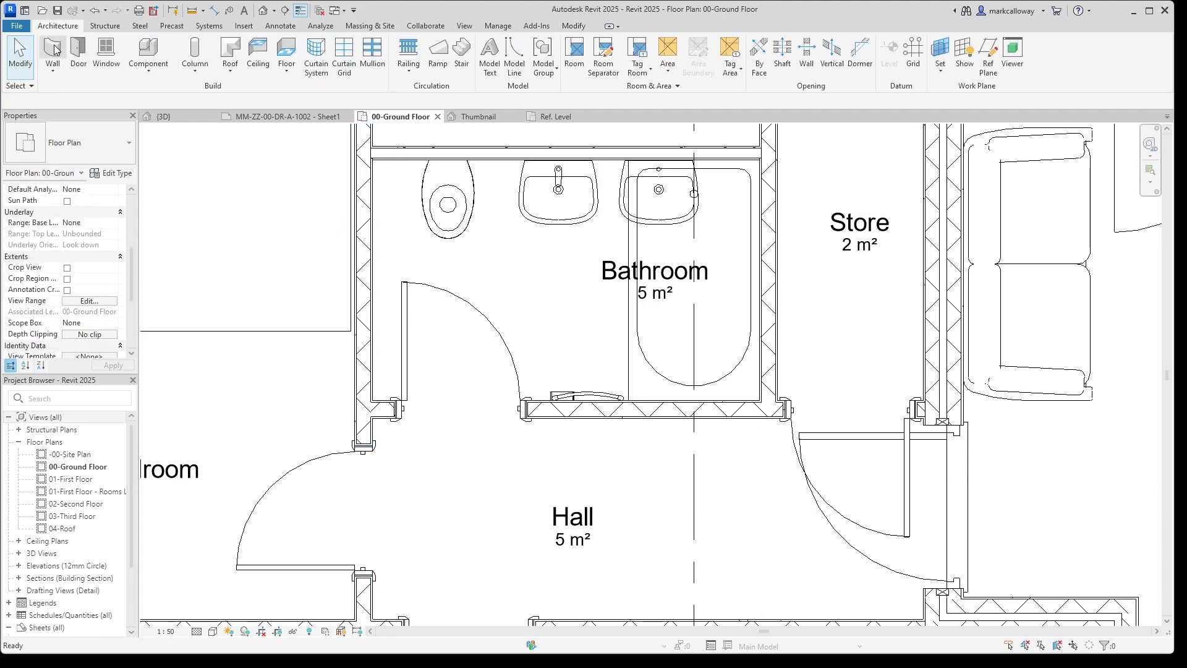
left_click(48, 53)
left_click(112, 173)
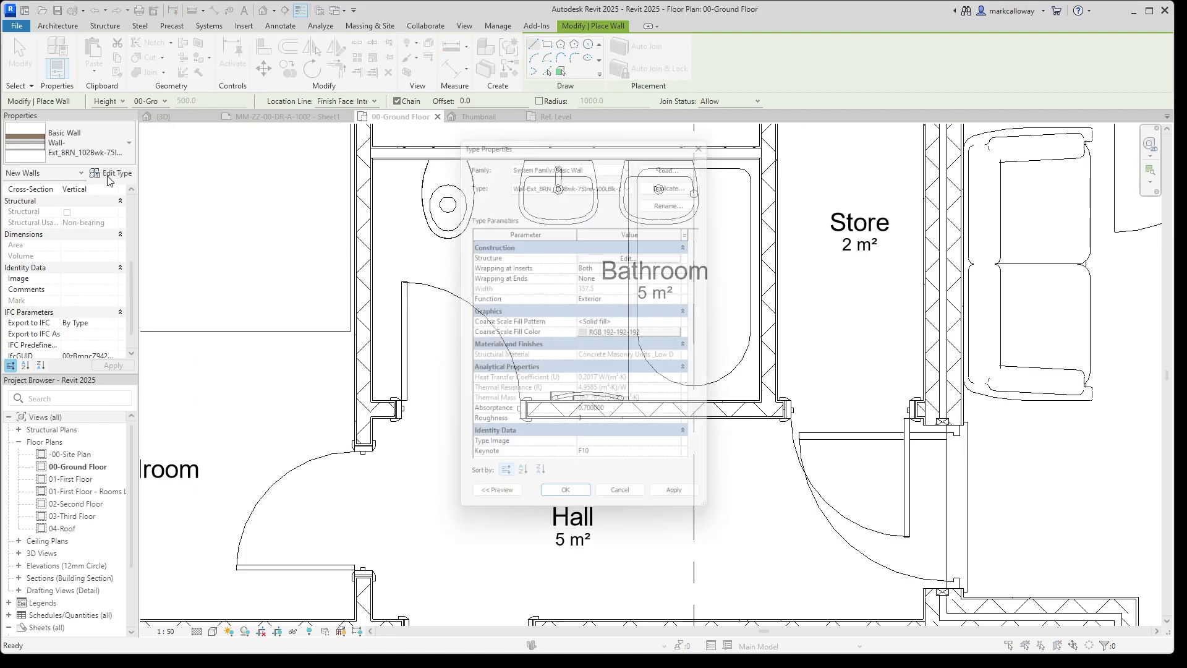
left_click(702, 179)
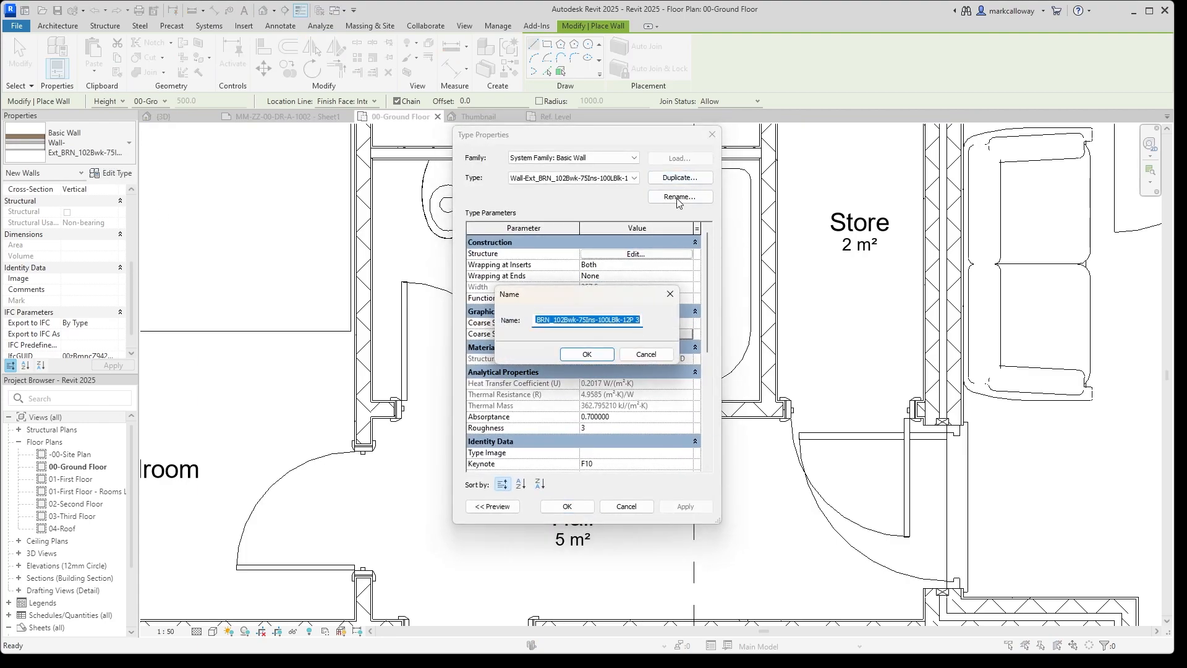
type("Tiles")
key("Return")
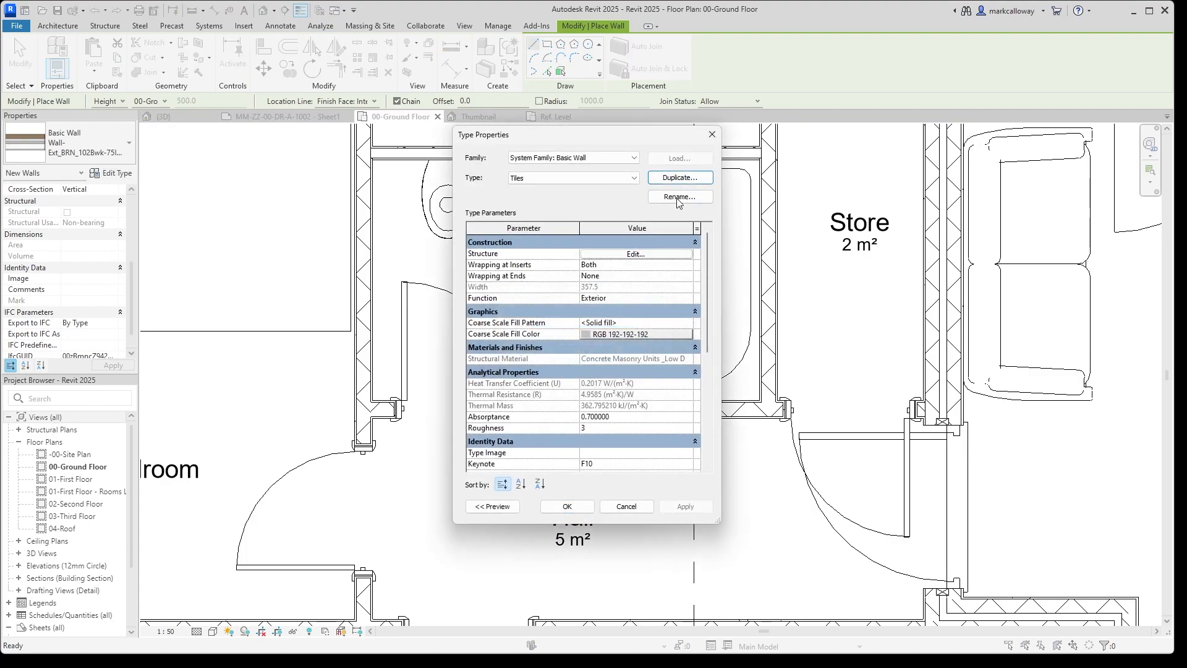
Delete all finish and thermal layers from the Tiles wall structure and set the remaining structure layer's thickness to 12 mm.
left_click(615, 254)
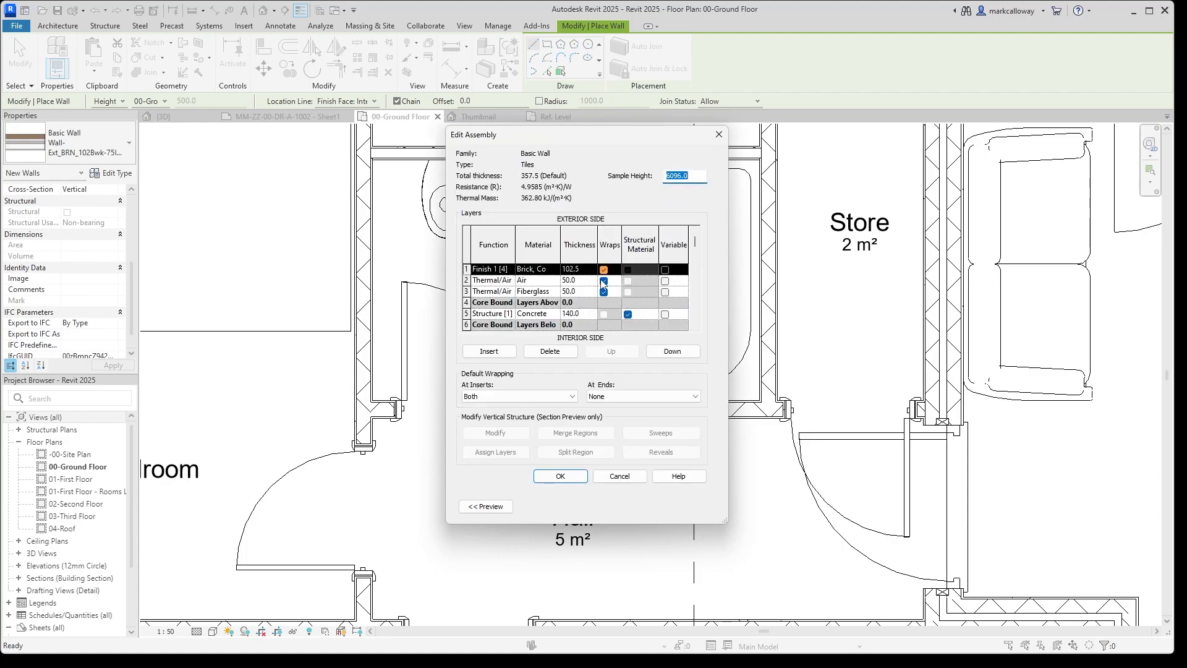
left_click(545, 351)
left_click(545, 351)
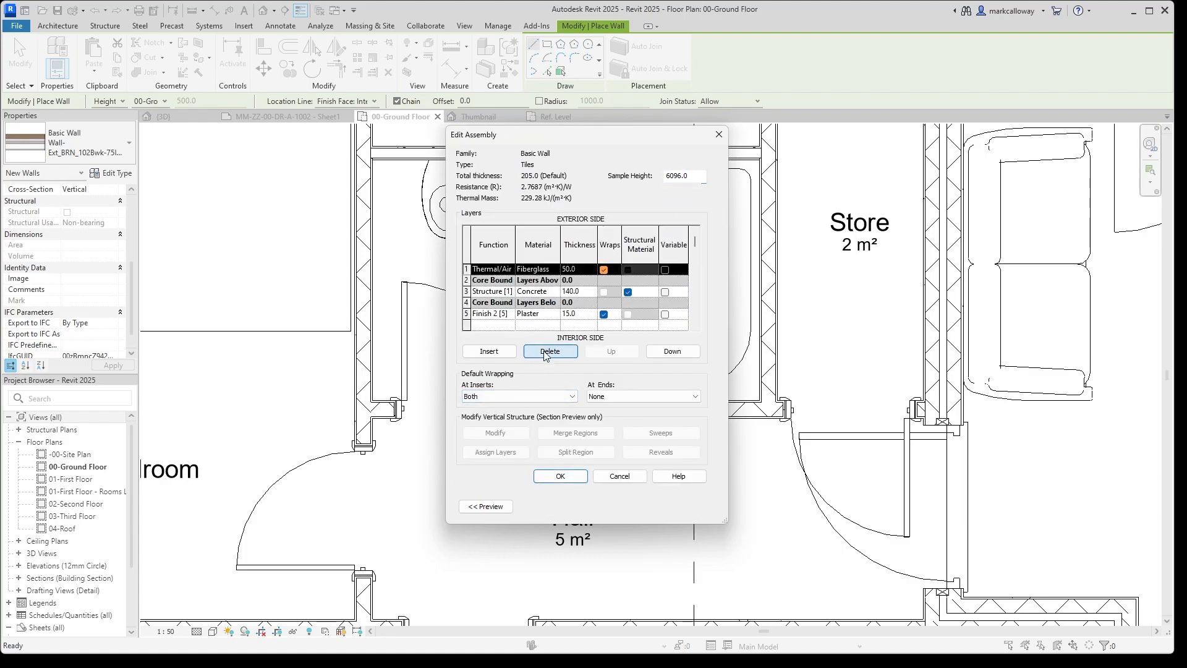
left_click(545, 350)
left_click(547, 350)
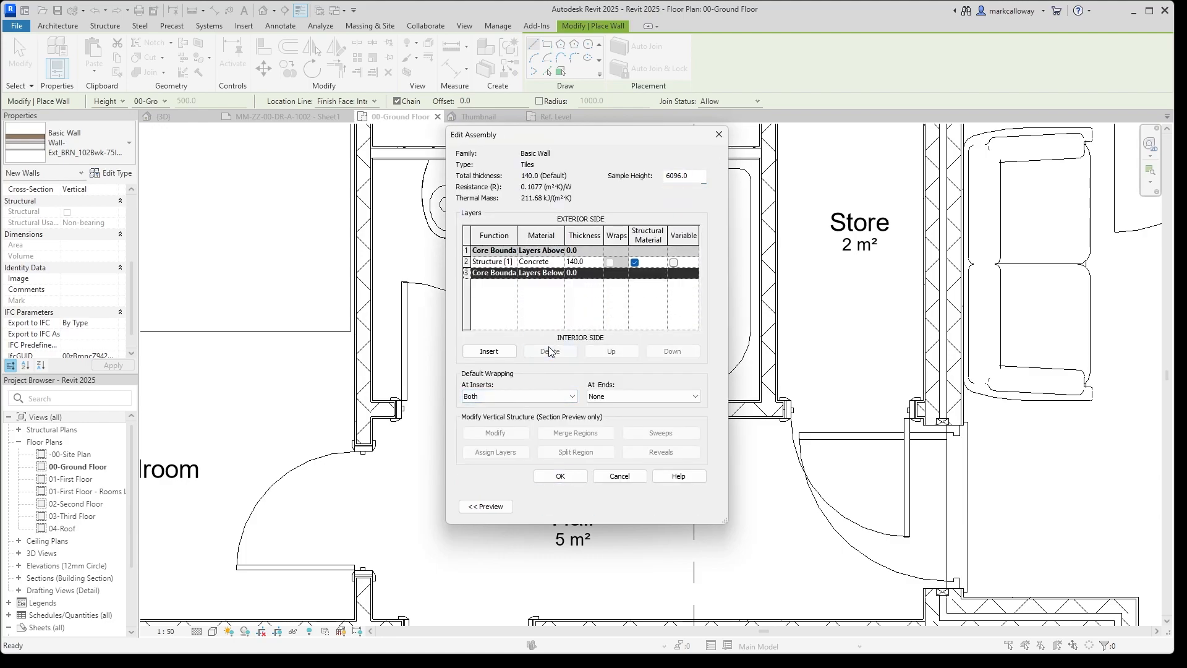
left_click(598, 260)
type("12")
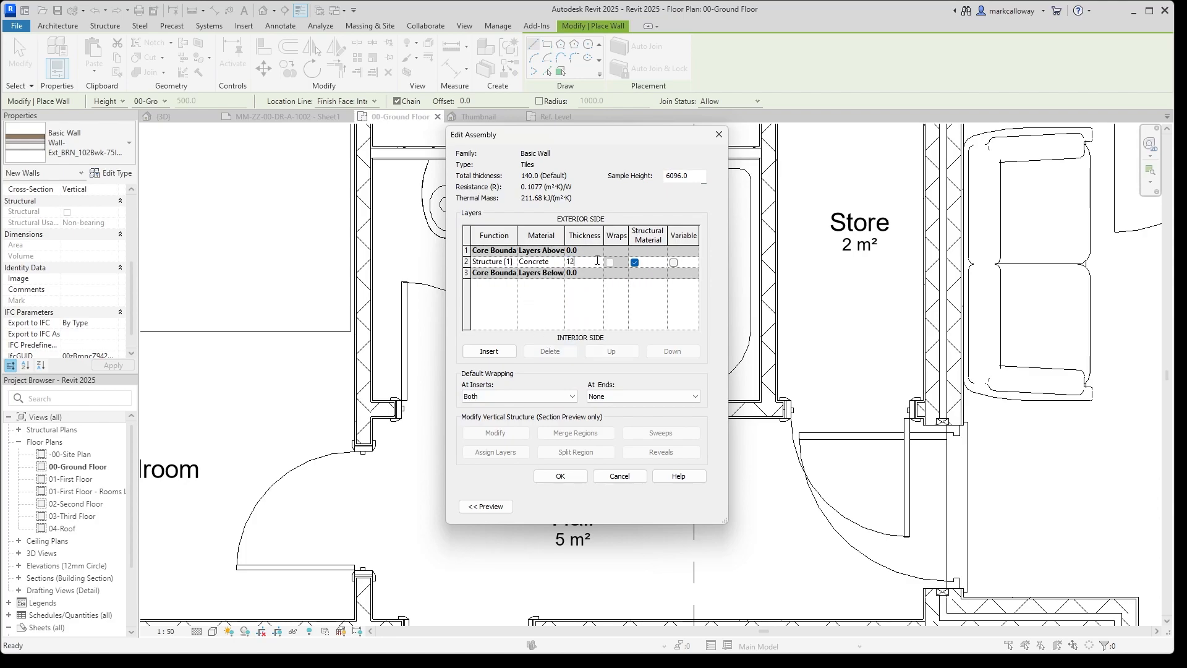
Assign the Wall Tiles material to the structure layer and accept the Tiles wall type.
left_click(550, 262)
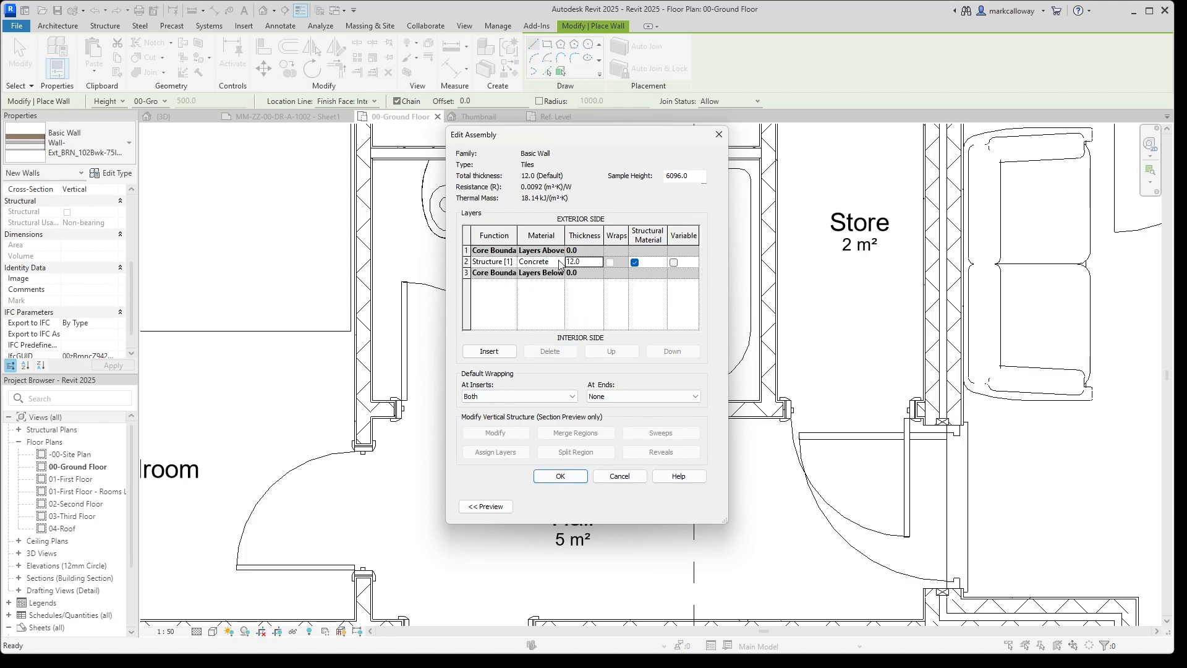
left_click(560, 263)
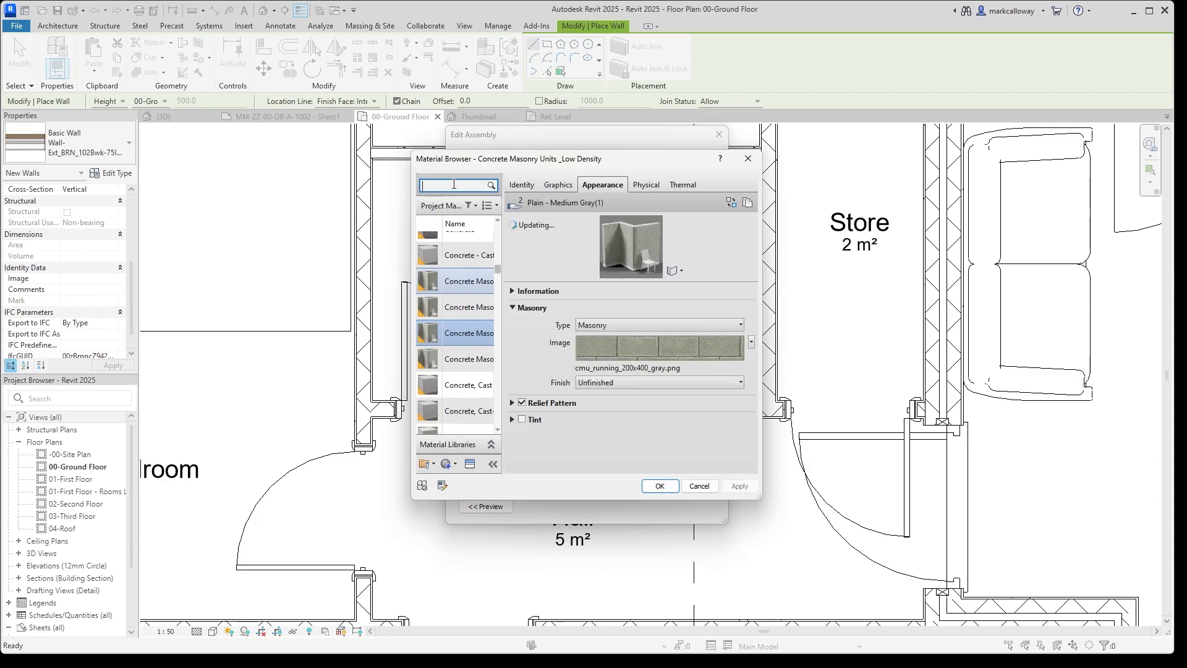
left_click(454, 185)
type("tiles")
key("Return")
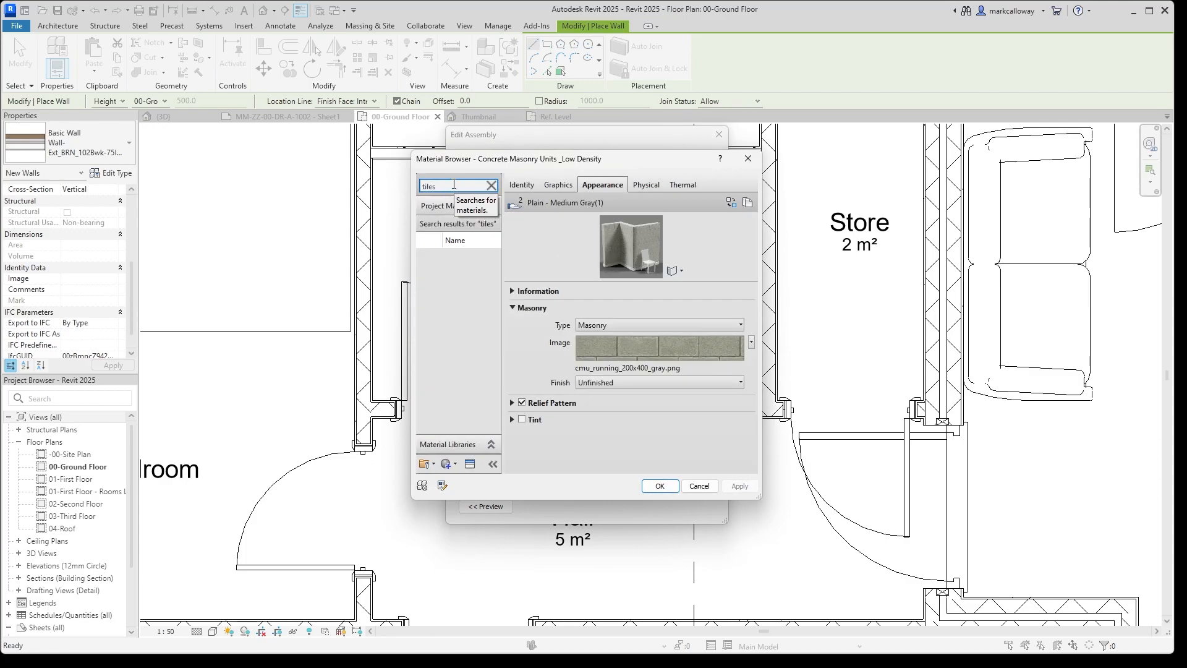
left_click(460, 261)
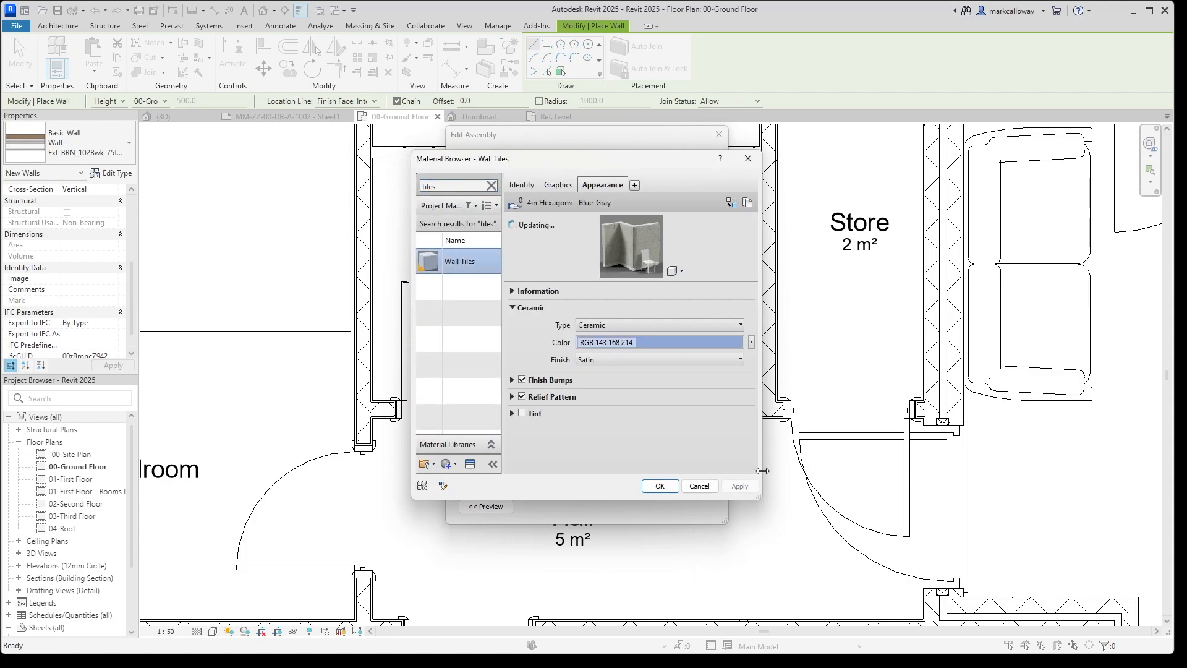
left_click(629, 342)
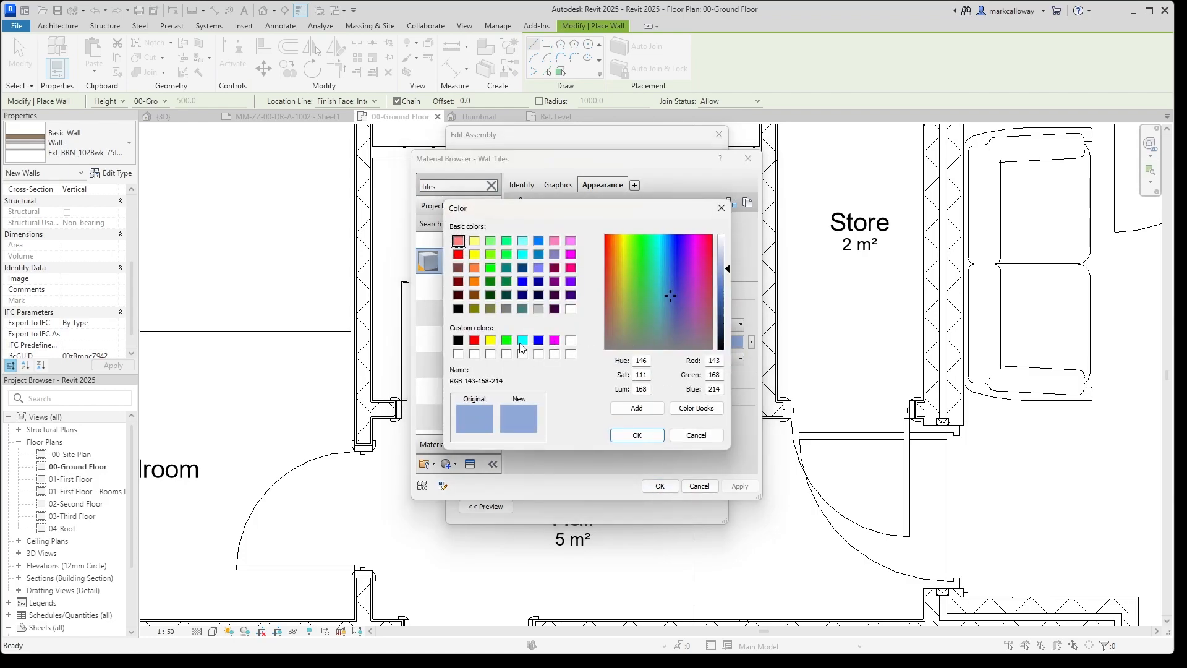
left_click(691, 436)
left_click(666, 486)
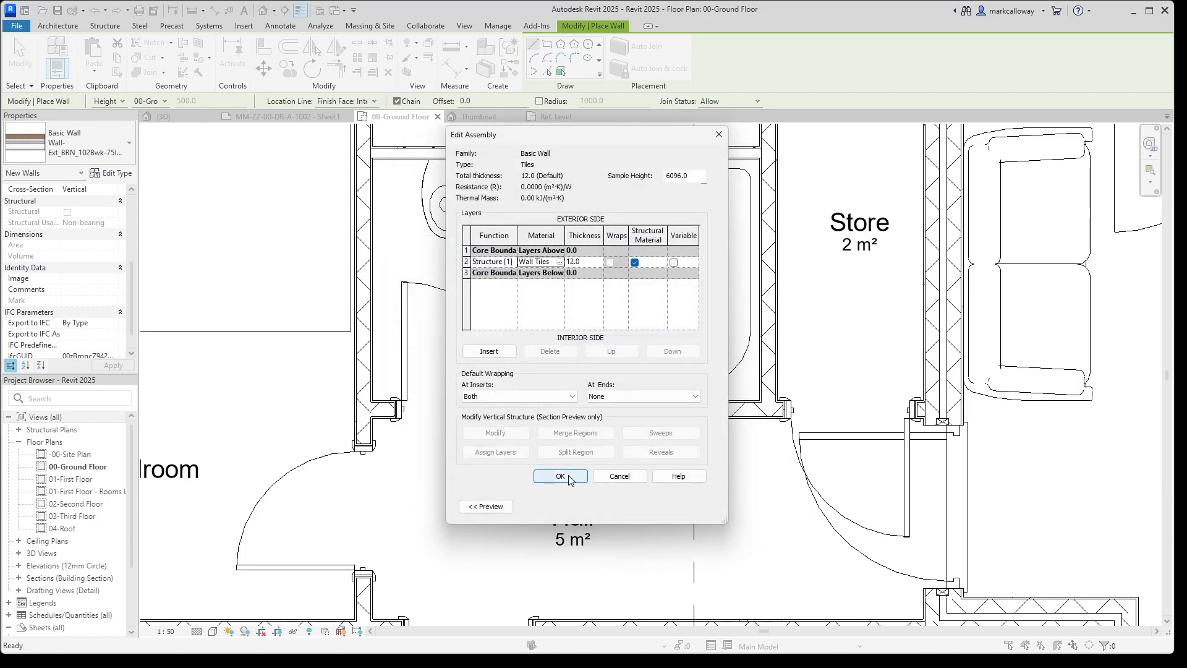
left_click(572, 479)
left_click(571, 506)
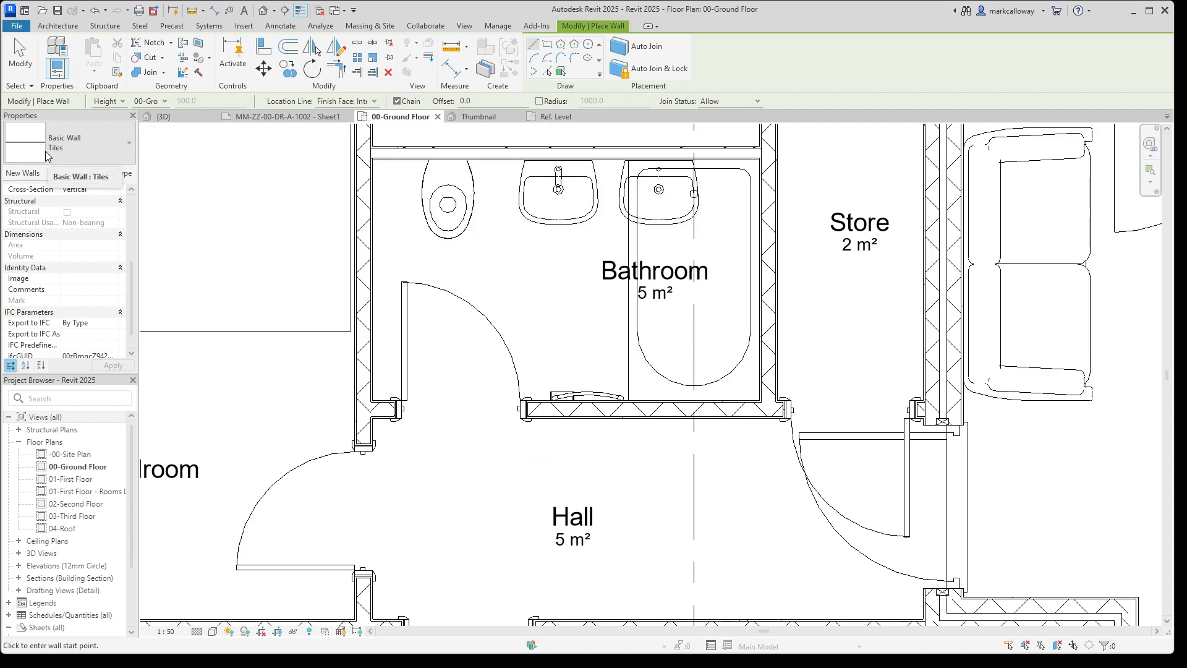
Keep the new wall's Location Line at Finish Face: Interior and set its Base Offset to 0.
scroll(121, 258, "up", 5)
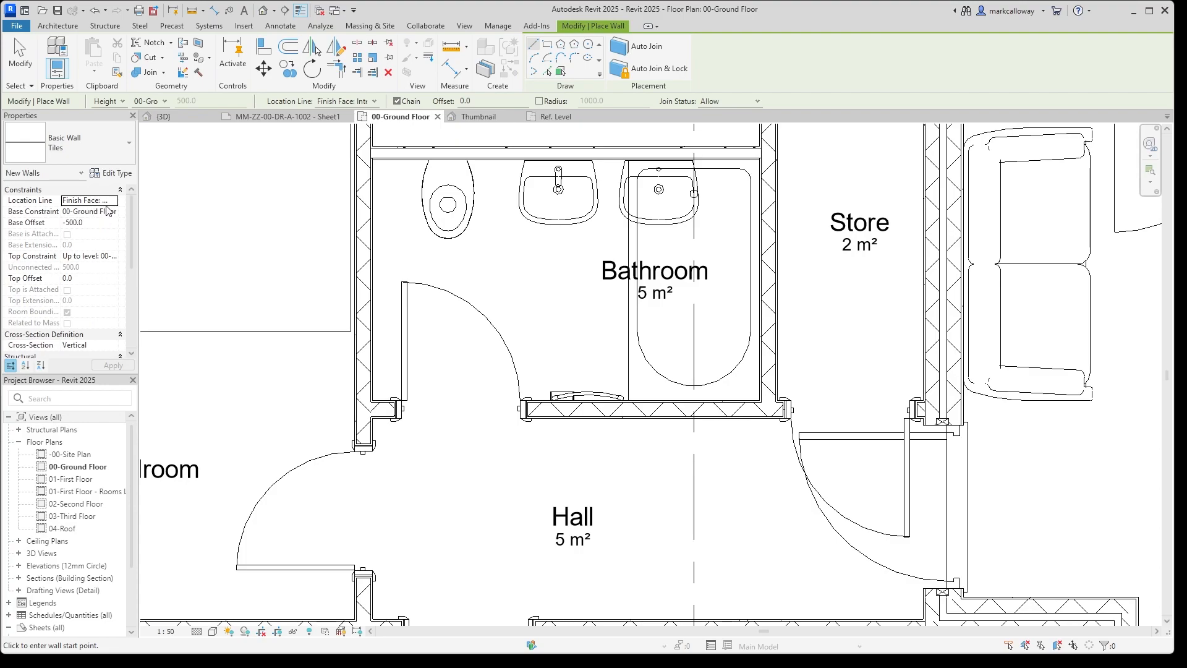
left_click(108, 201)
left_click(114, 201)
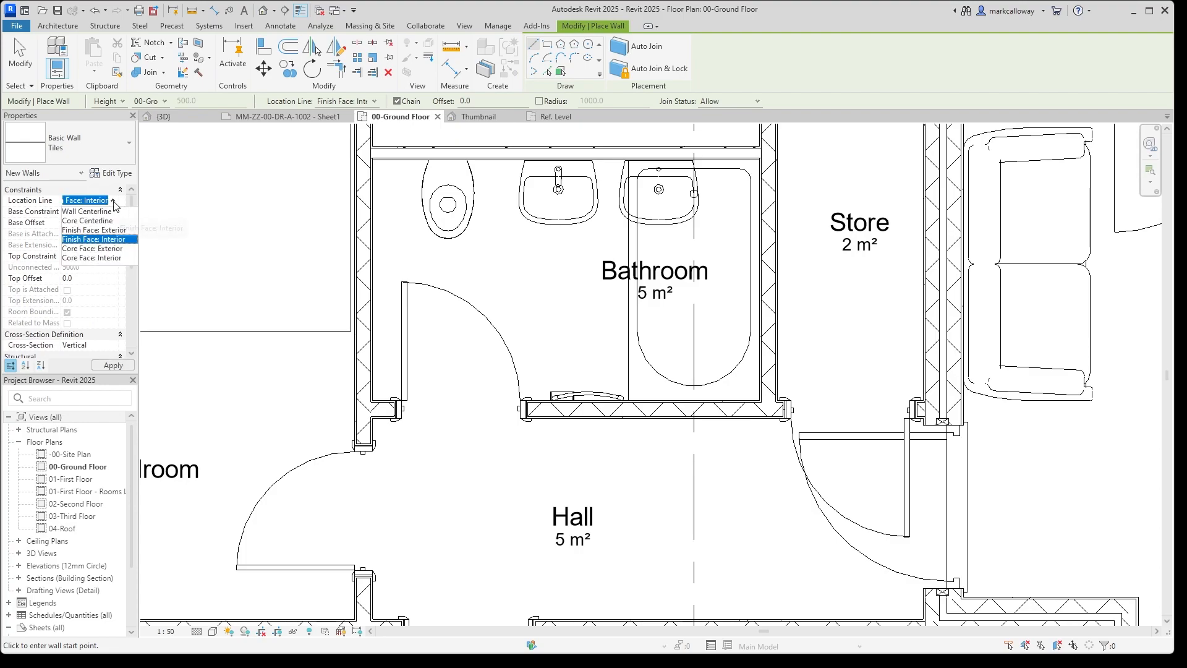
left_click(121, 240)
left_click(97, 223)
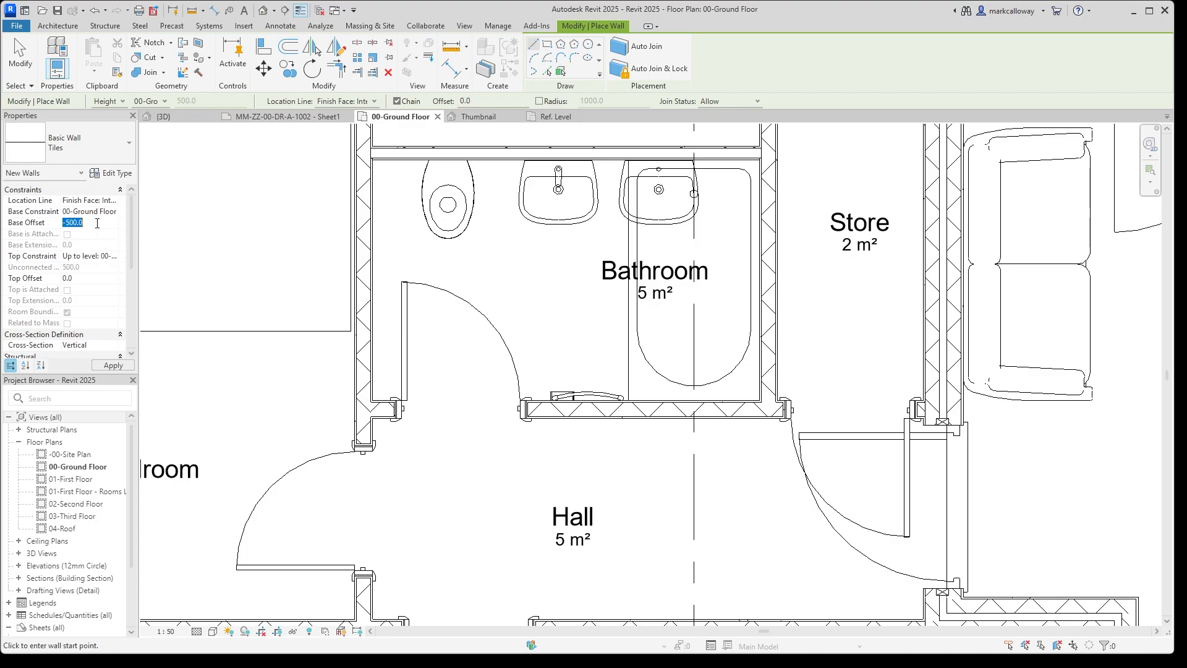
type("0")
key("Return")
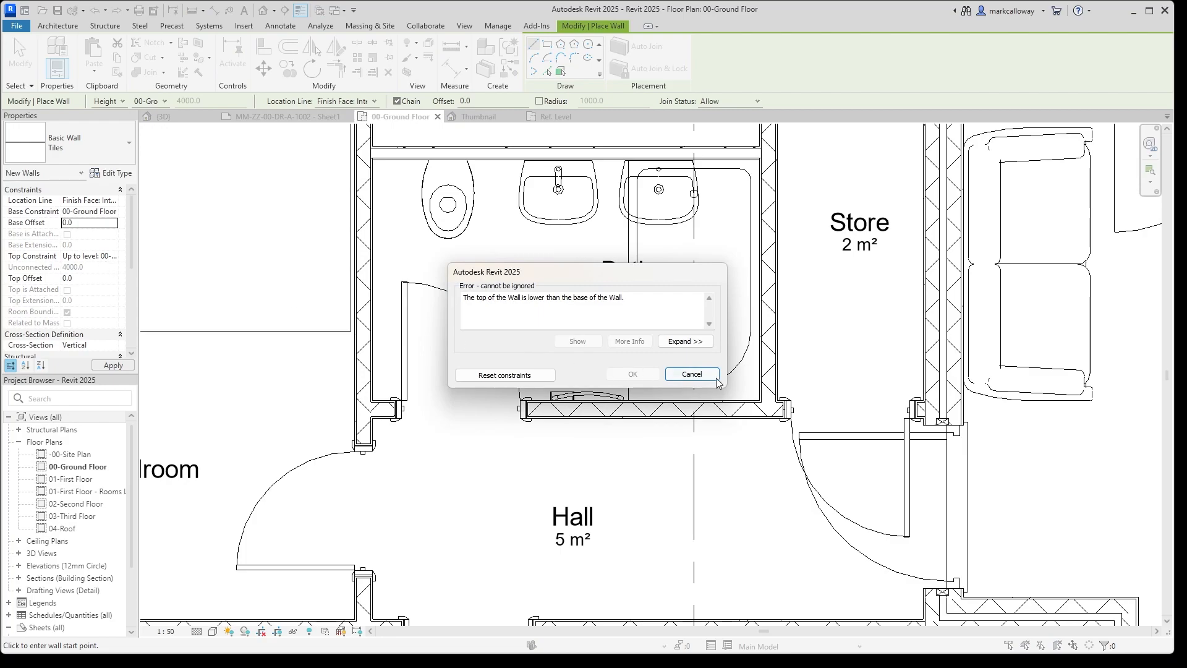
left_click(678, 372)
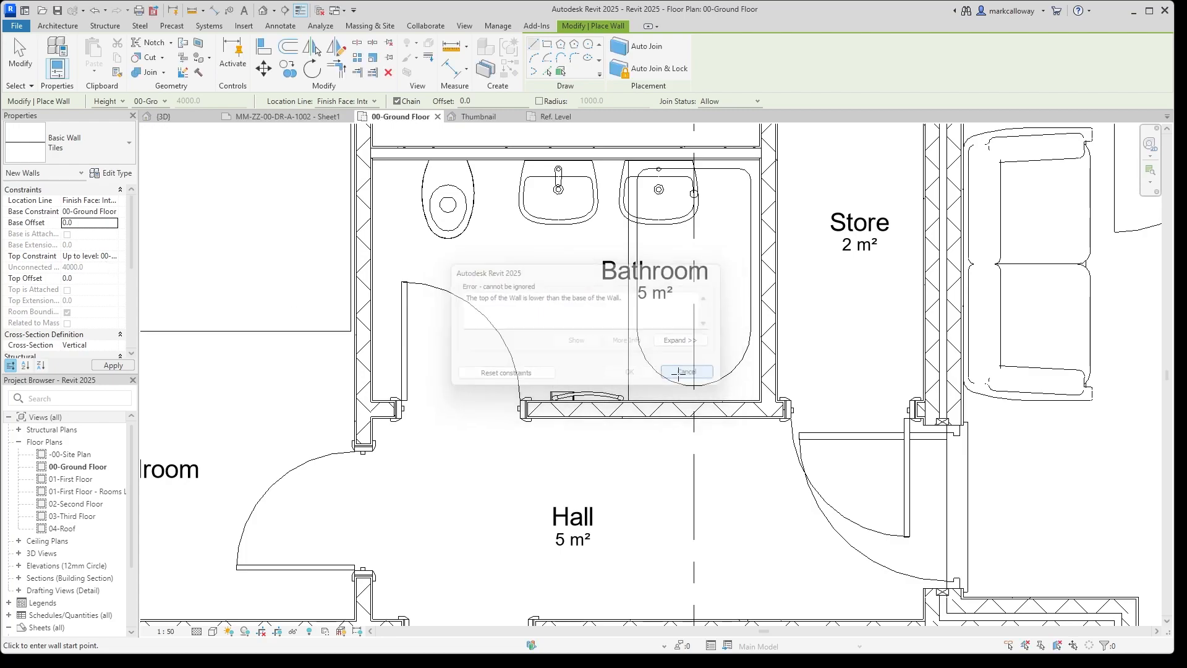
Set the new wall's Top Constraint to Unconnected with an unconnected height of 1500 mm.
left_click(108, 256)
left_click(115, 257)
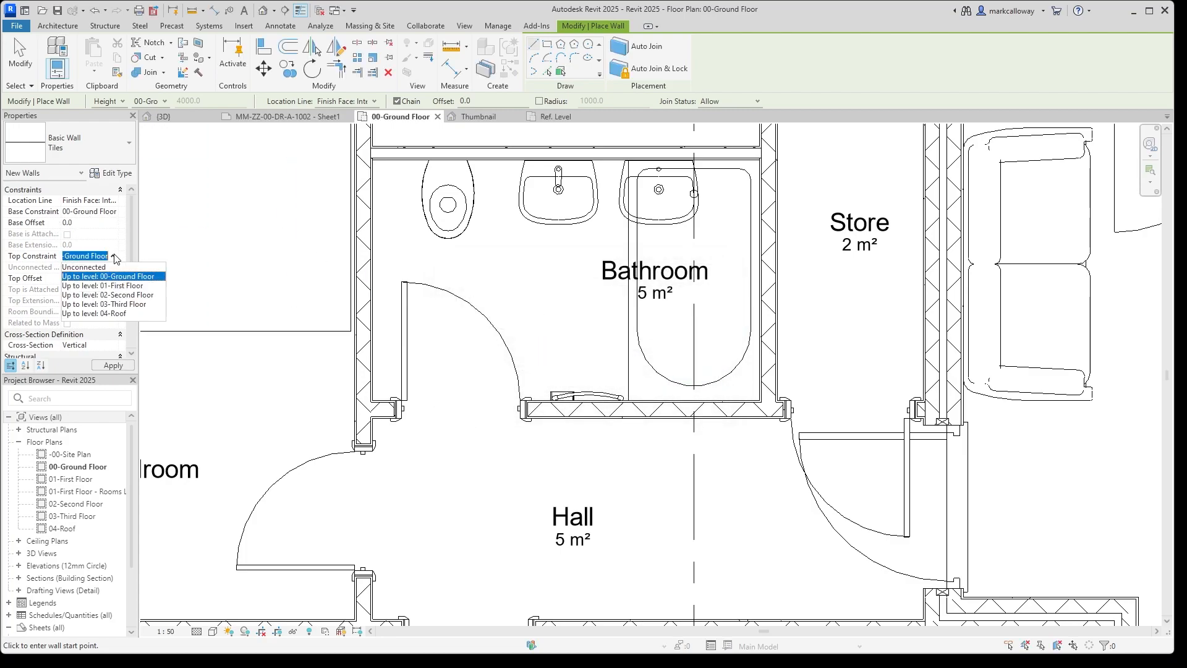
left_click(115, 258)
left_click(114, 257)
left_click(109, 272)
left_click(98, 271)
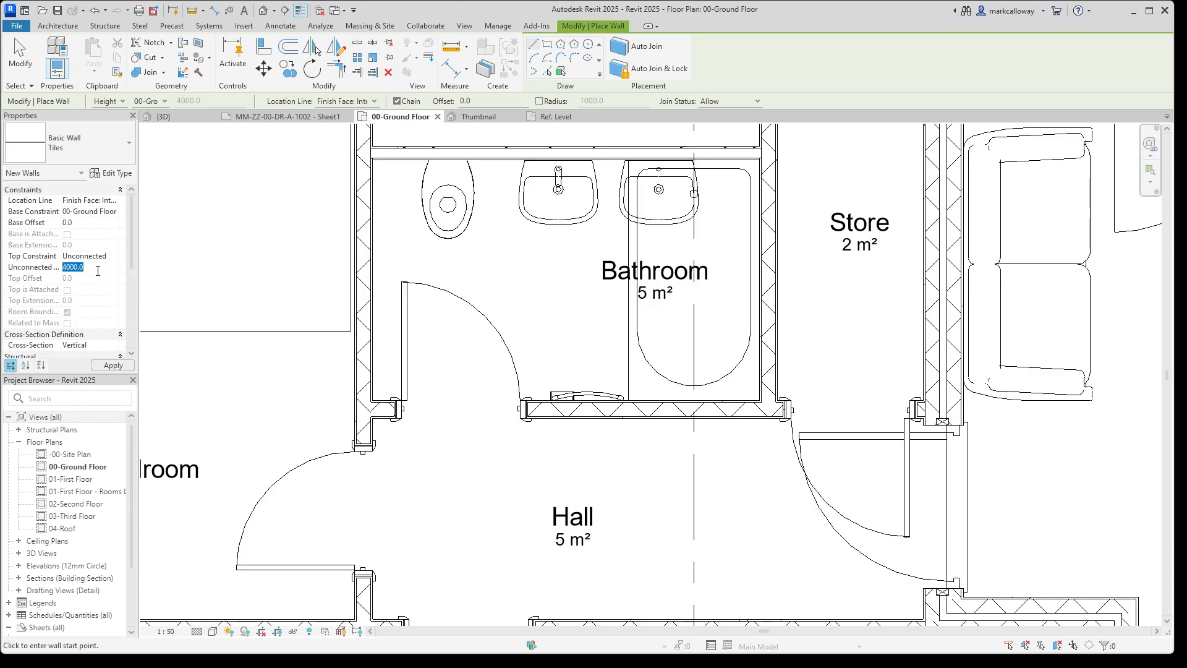
type("15")
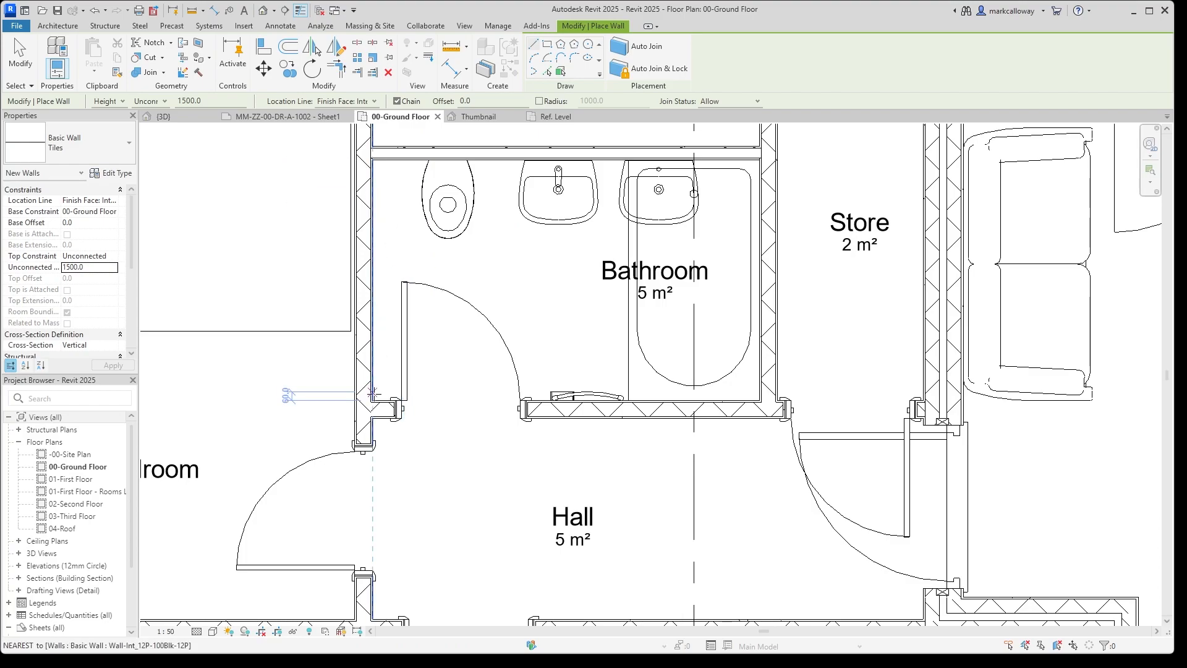
Draw a Tiles wall about 1675 mm long along the 5 m² Bathroom's left wall, from the door-side corner to the WC-side corner.
left_click(373, 400)
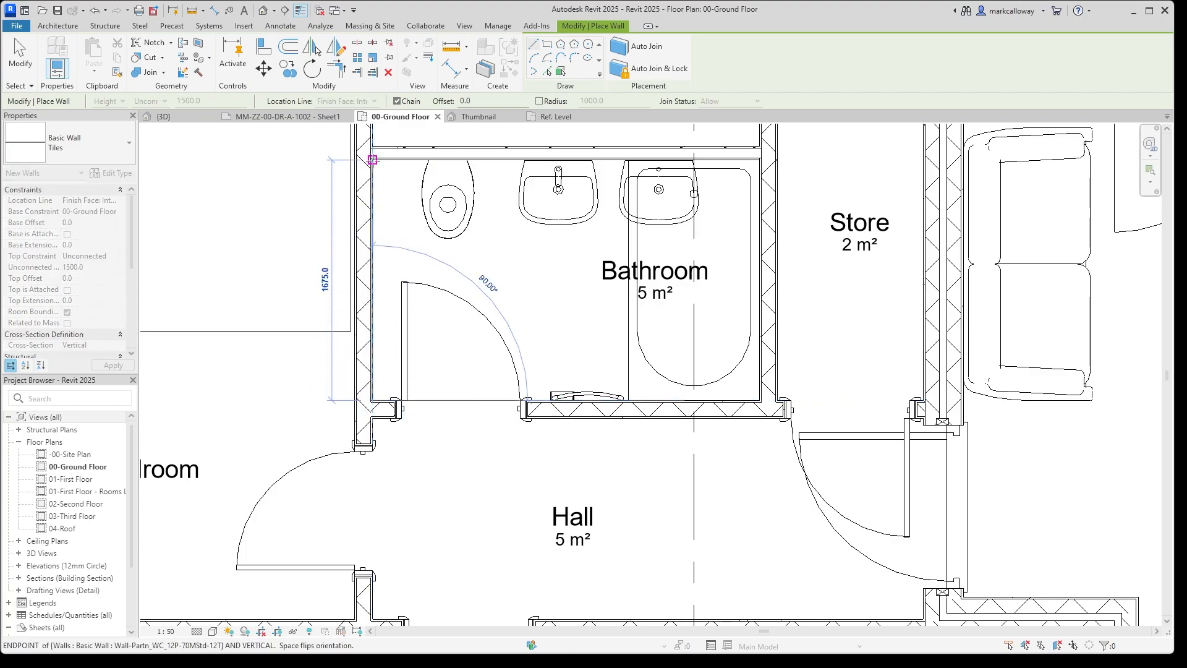
left_click(372, 160)
key("Escape")
key("Escape")
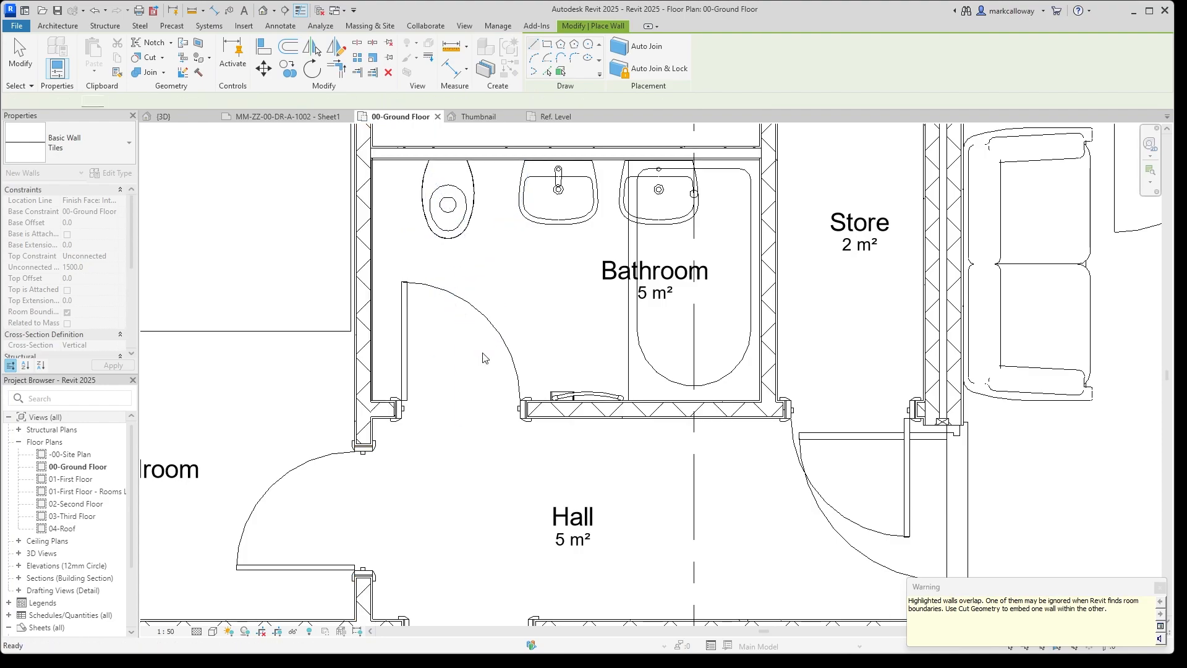
Flip the new Tiles wall so that it sits on the Bathroom side of the block partition.
scroll(388, 391, "up", 3)
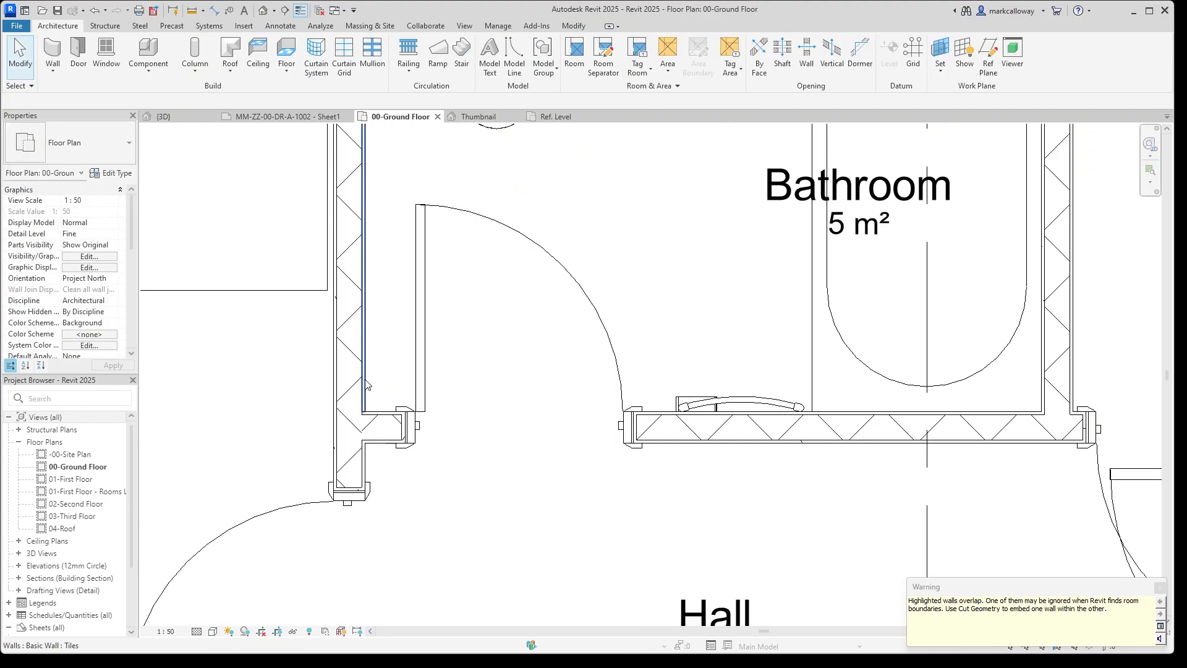
left_click(366, 385)
left_click(352, 203)
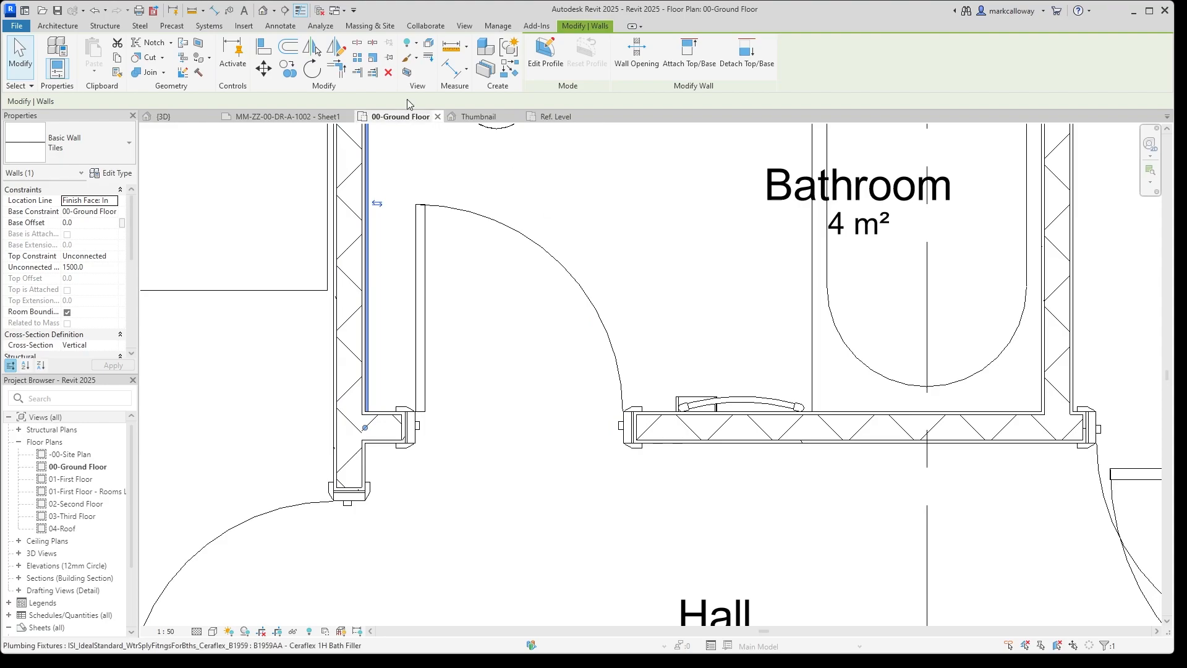
Close the basin family's open views without saving the changes, and close the sheet MM-ZZ-00-DR-A-1002.
left_click(515, 116)
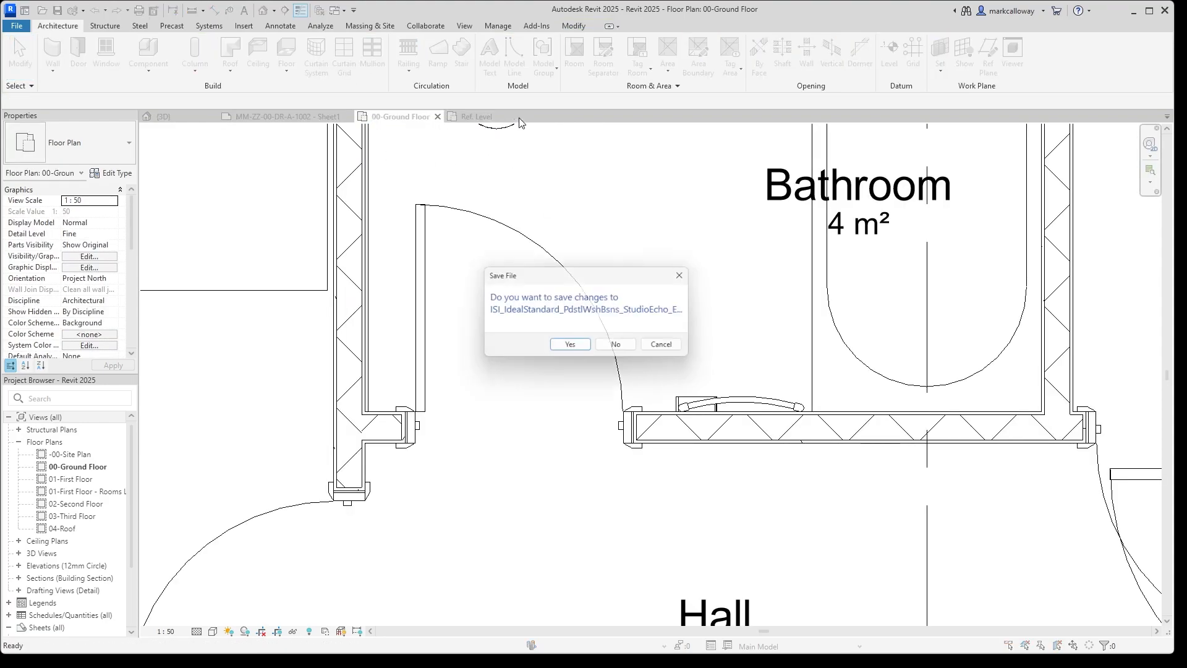
left_click(620, 347)
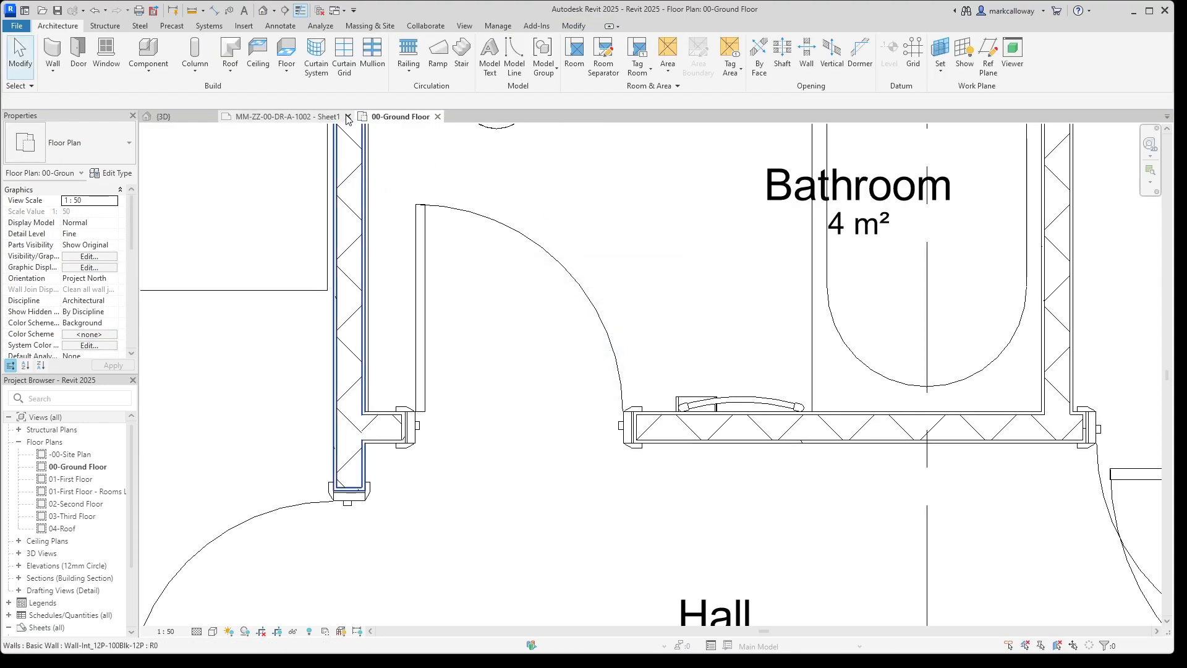
left_click(369, 295)
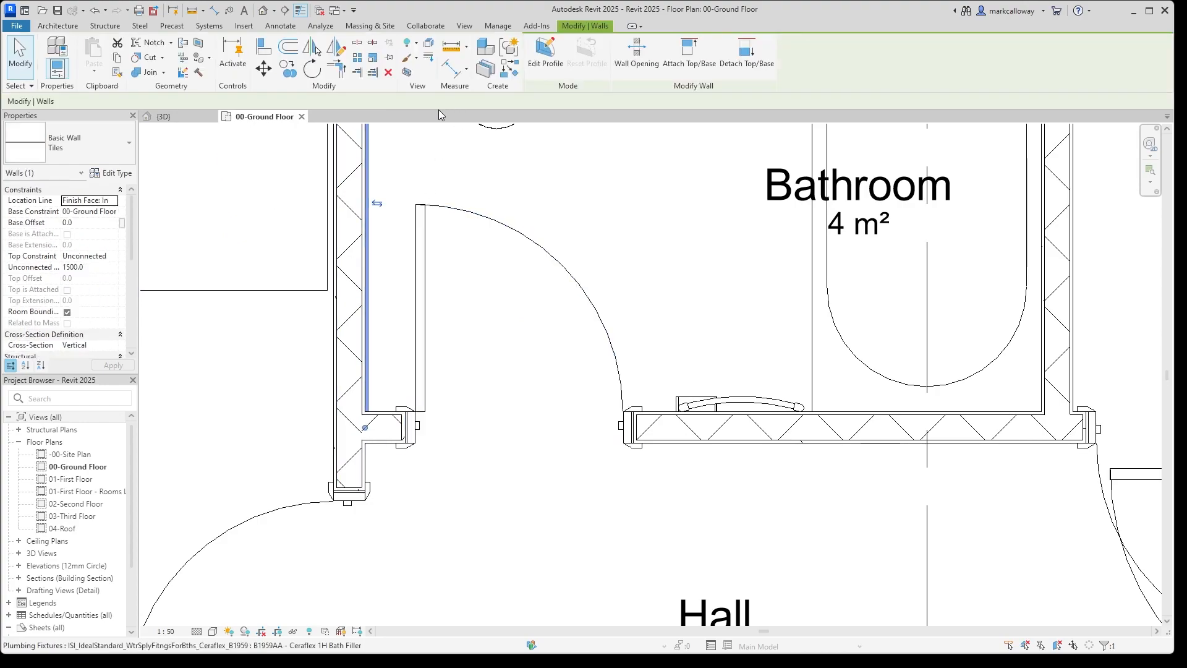
Isolate the block partition beside the Bathroom door in a 3D section box and select the Tiles wall on its face.
left_click(355, 239)
left_click(407, 72)
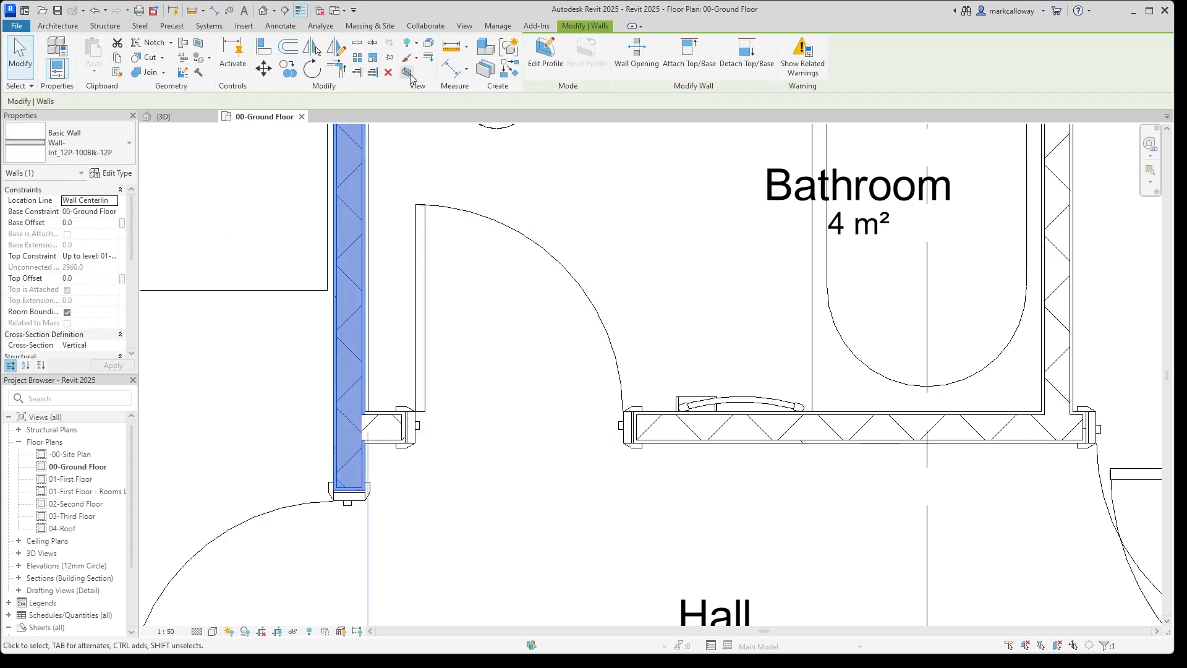
middle_click_drag(518, 472, 645, 312, "shift")
scroll(645, 312, "up", 5)
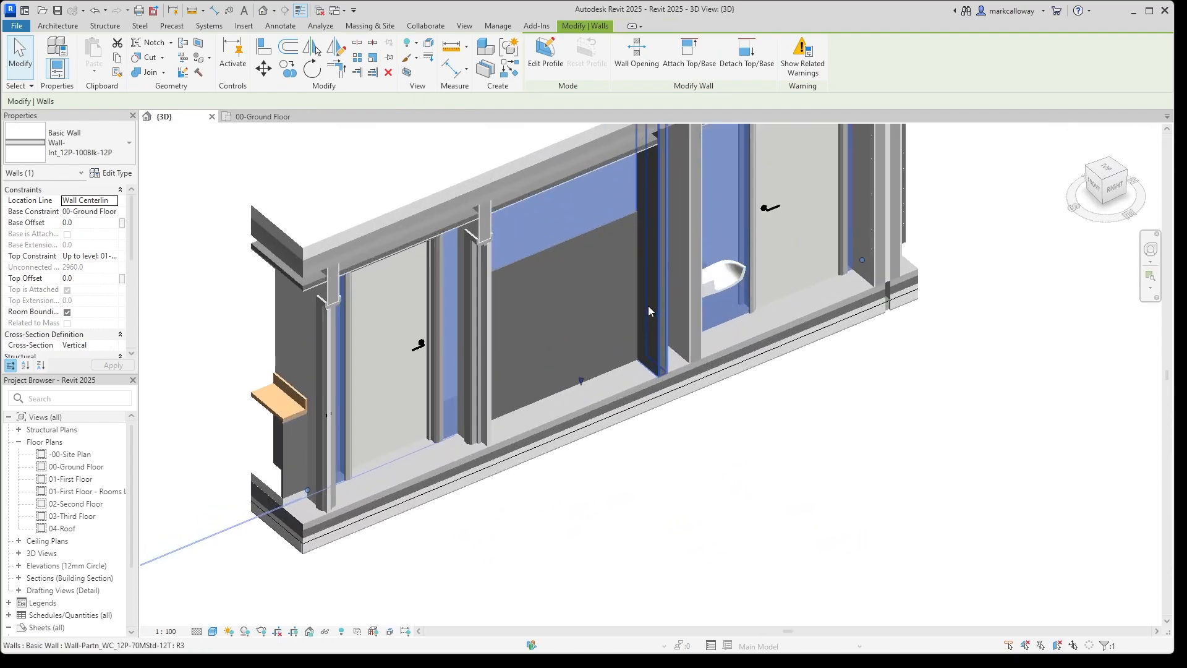
key("Escape")
left_click(573, 246)
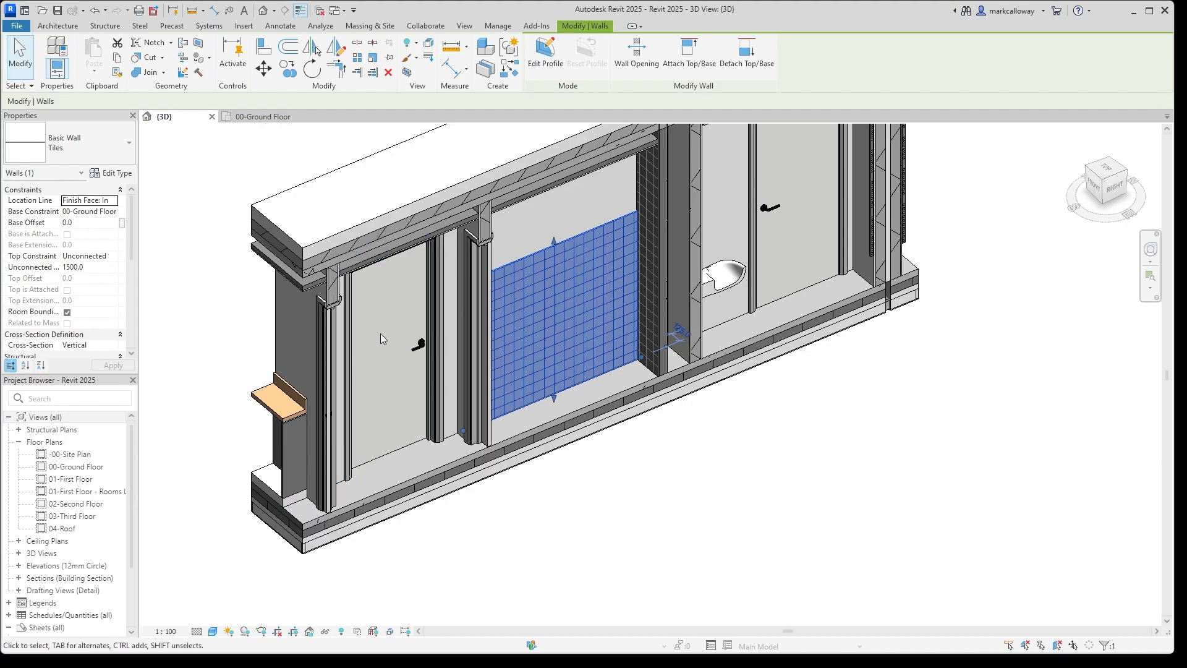
In the 00-Ground Floor plan, extend the Tiles wall's lower end past the Master Bedroom door to the Kitchen/Diner partition, and check it in 3D.
left_click(266, 116)
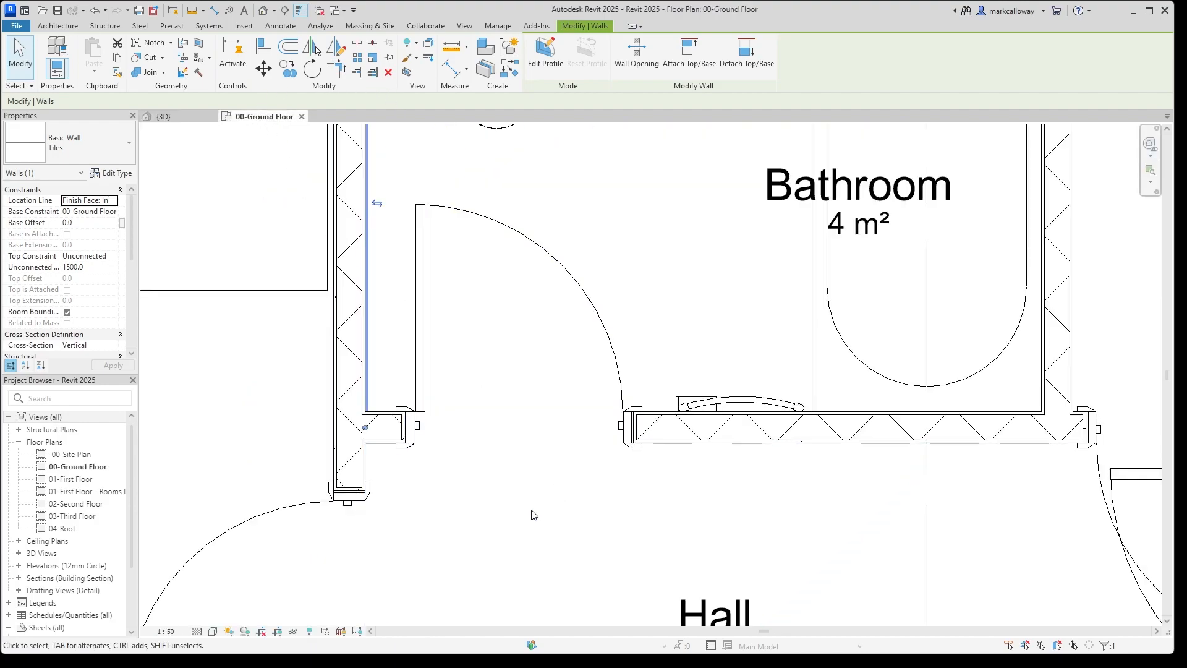
middle_click_drag(535, 529, 647, 408)
scroll(635, 433, "down", 2)
middle_click_drag(646, 477, 650, 415)
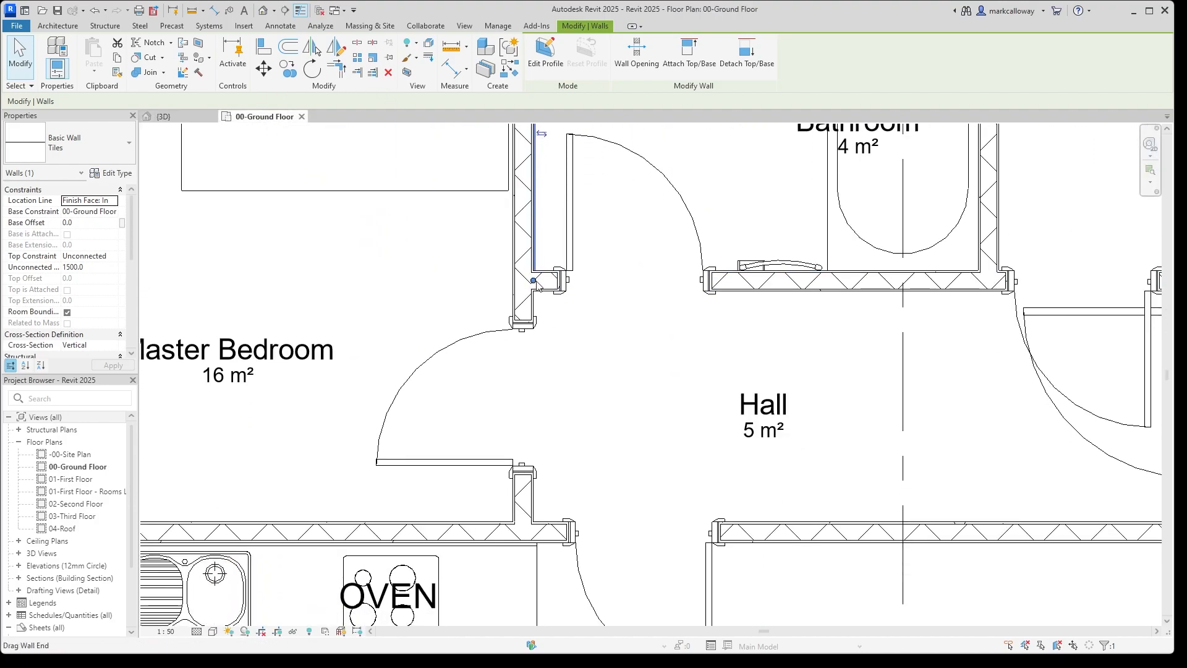
left_click_drag(536, 283, 534, 532)
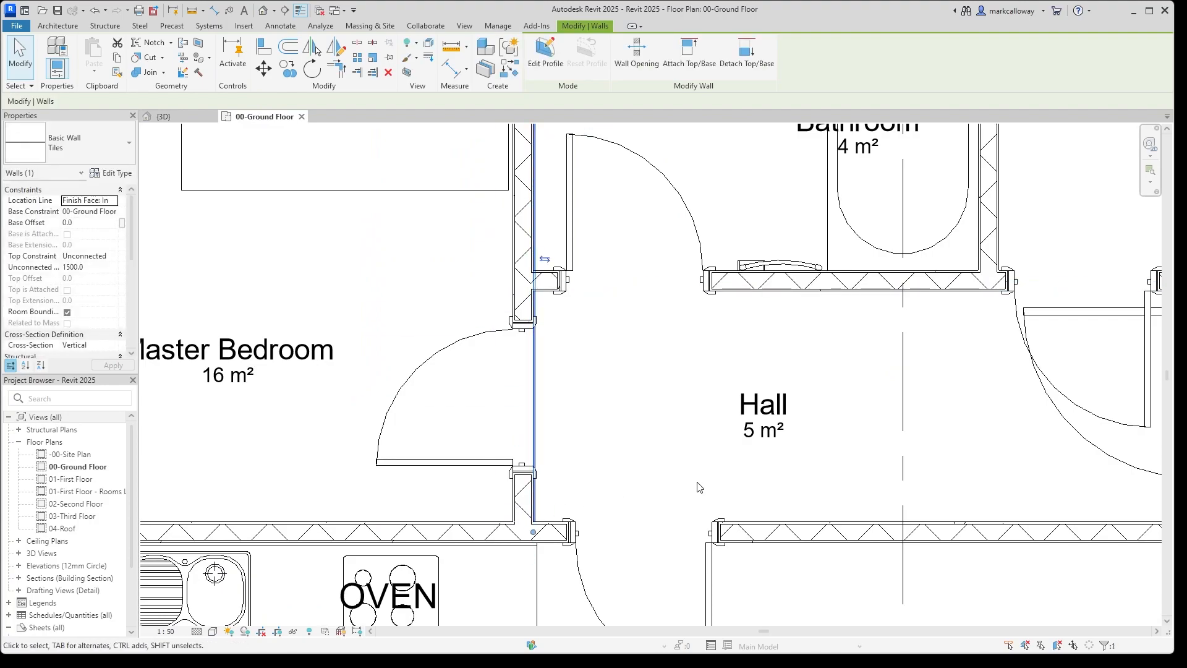
left_click(164, 116)
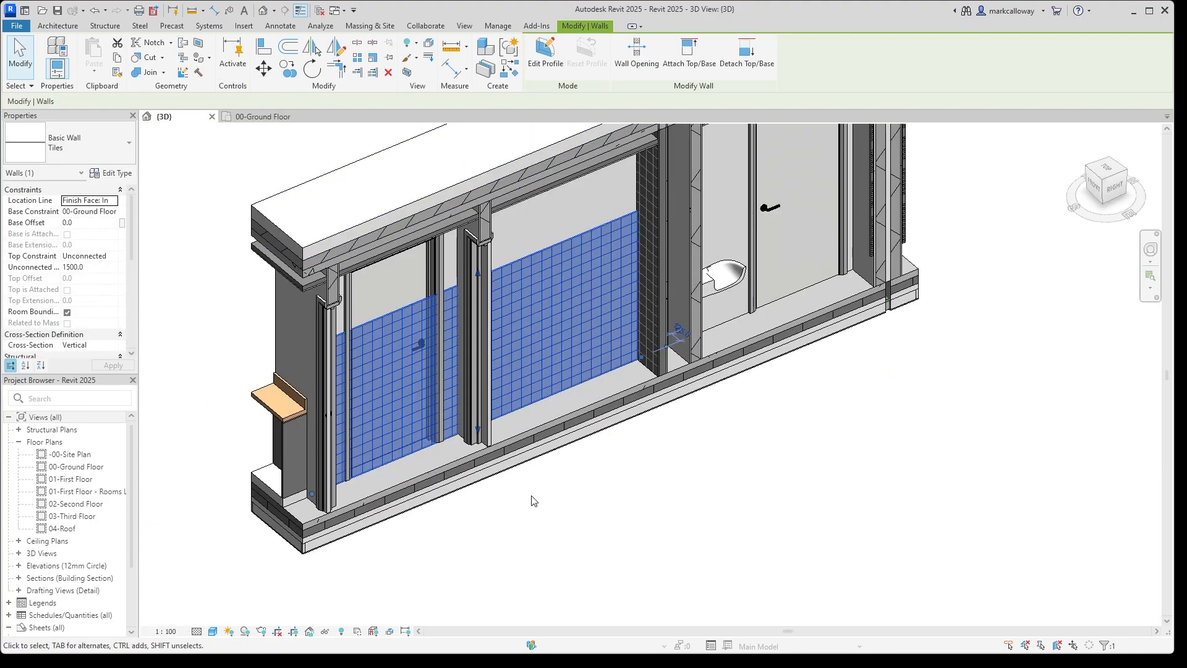
left_click(742, 564)
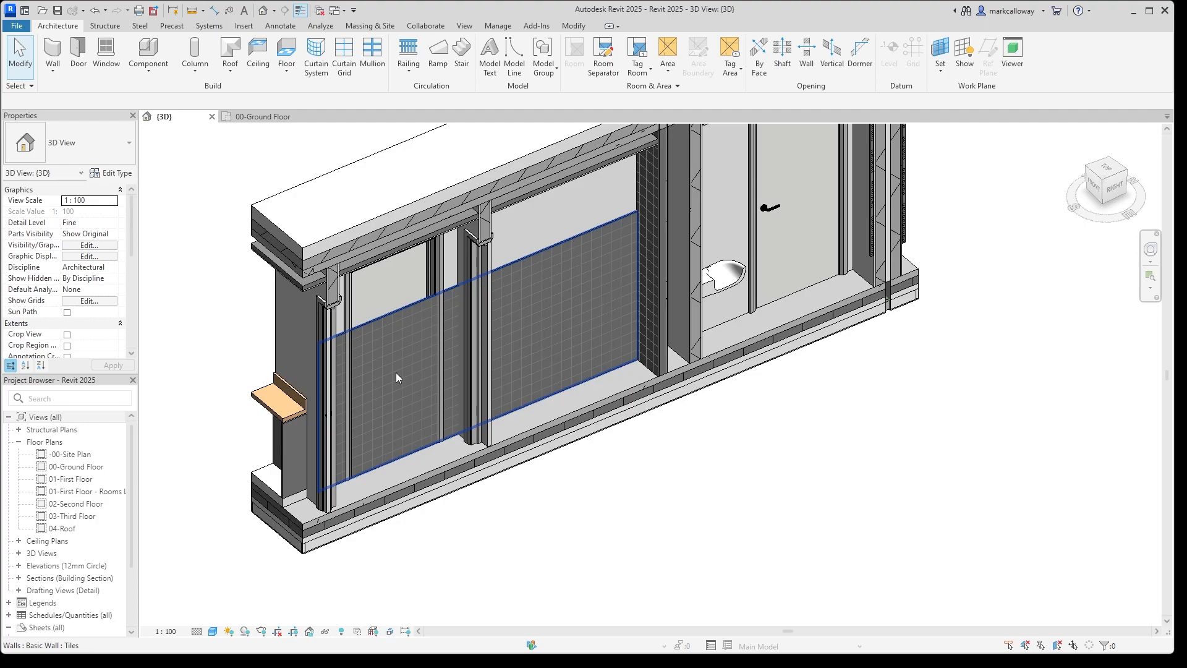
Join the extended Tiles wall's geometry to the block partition that hosts the Master Bedroom door, and check the opening in 3D.
left_click(263, 116)
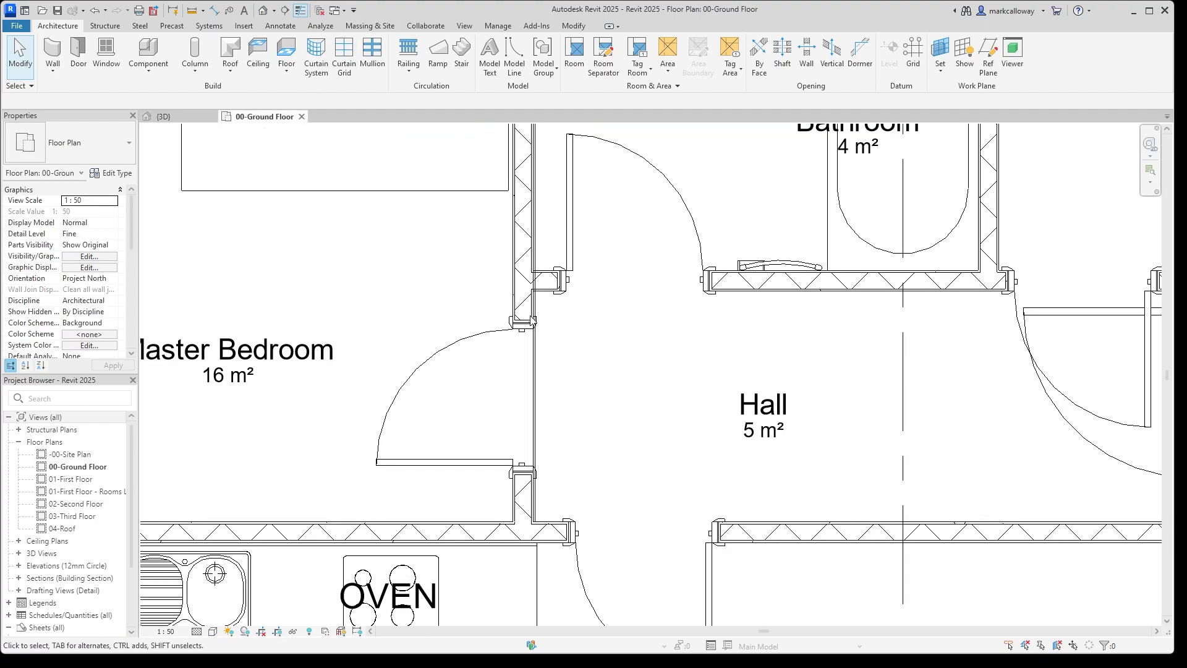
left_click(576, 27)
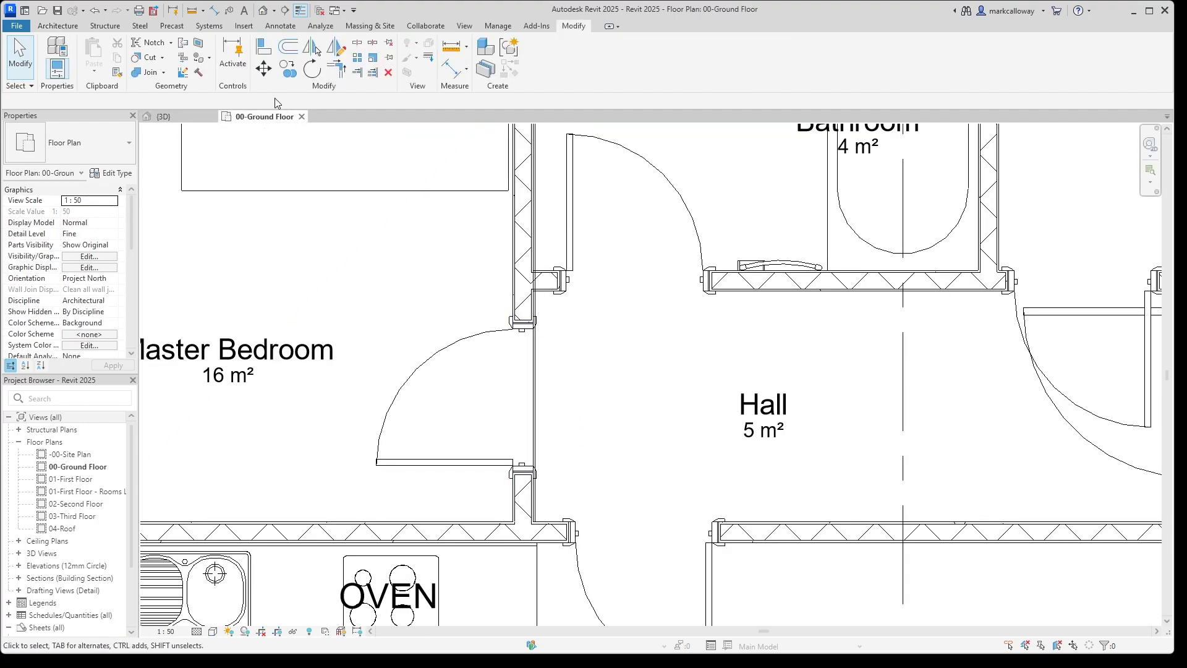
left_click(143, 77)
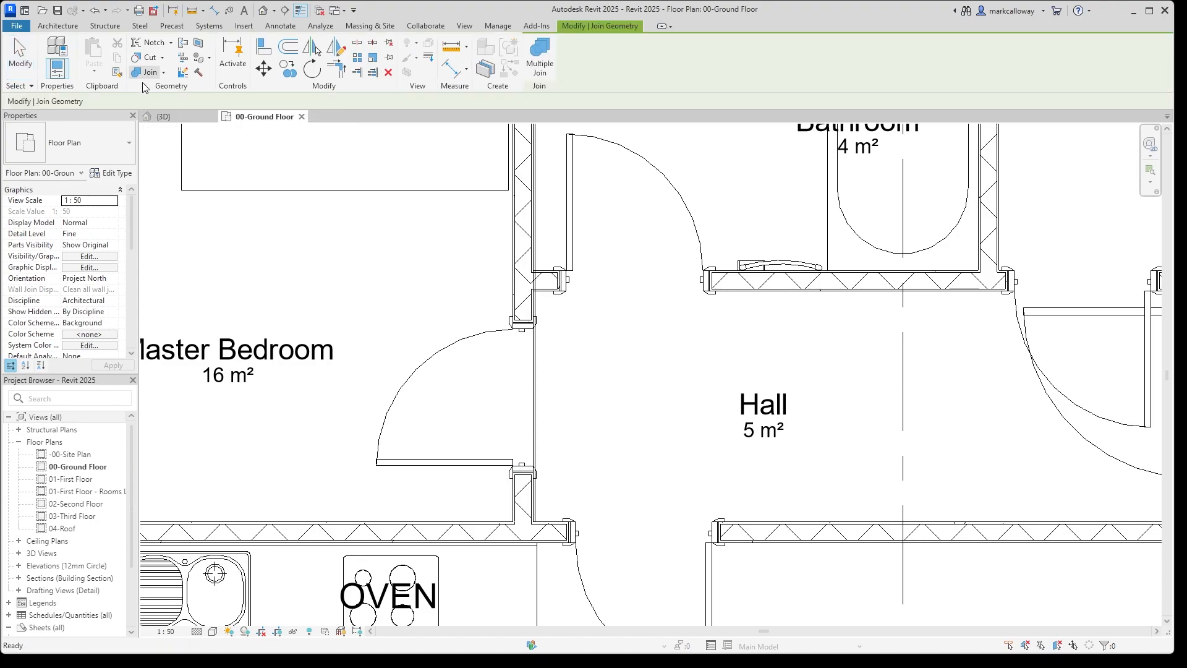
left_click(538, 417)
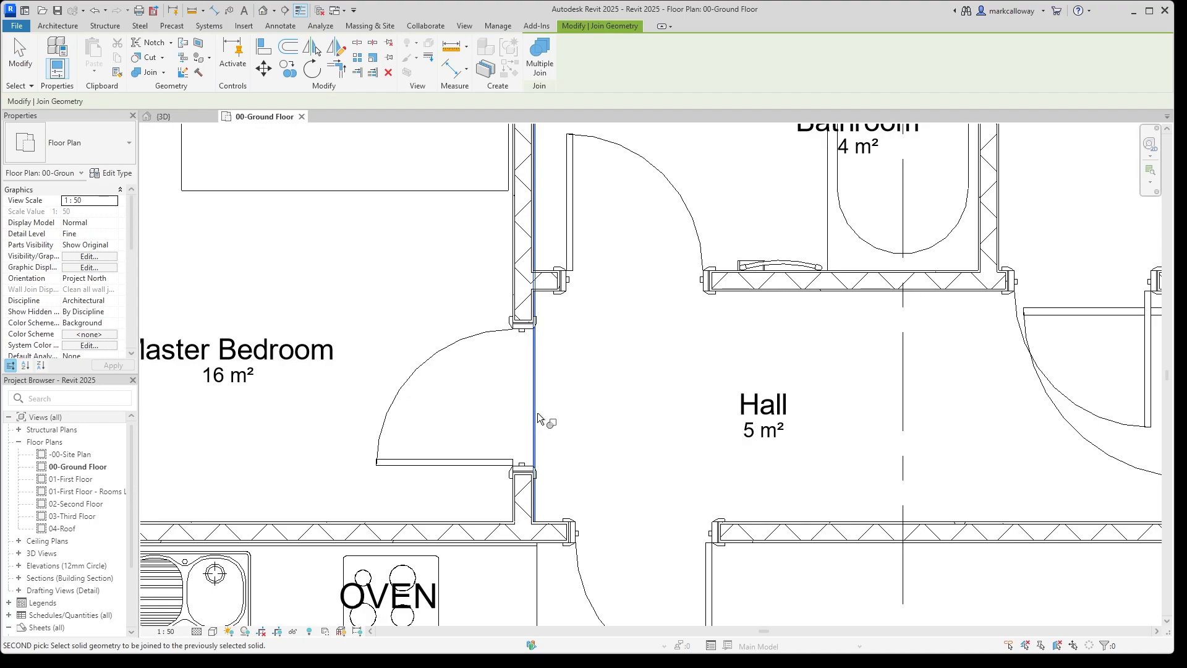
left_click(527, 311)
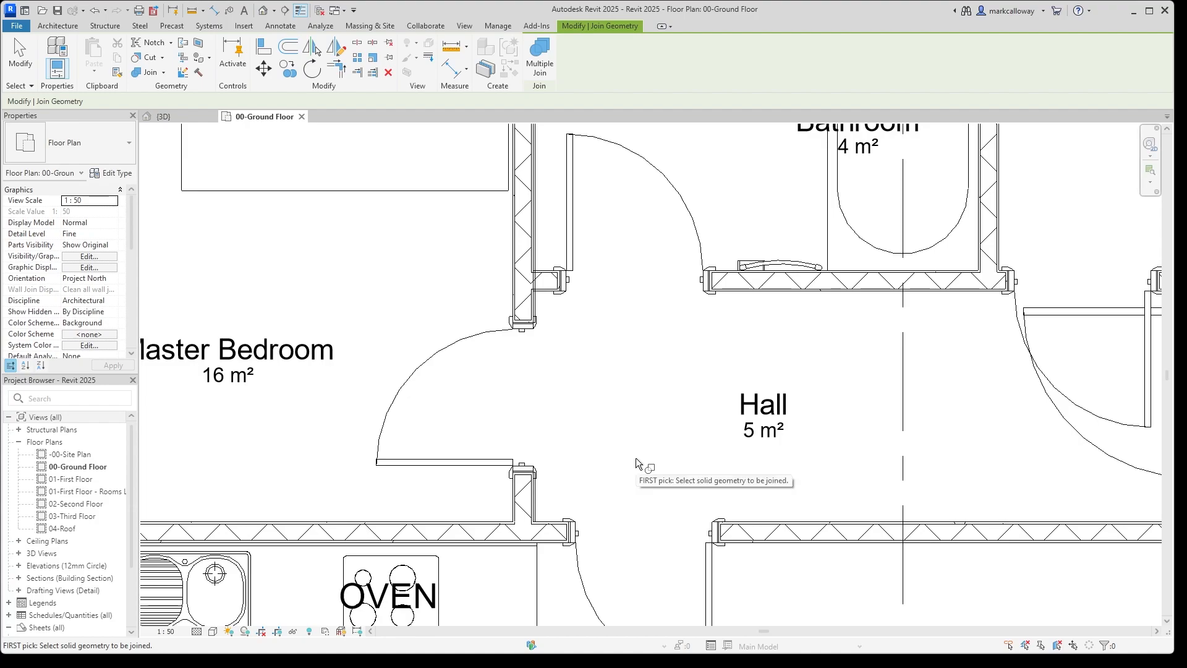
key("Escape")
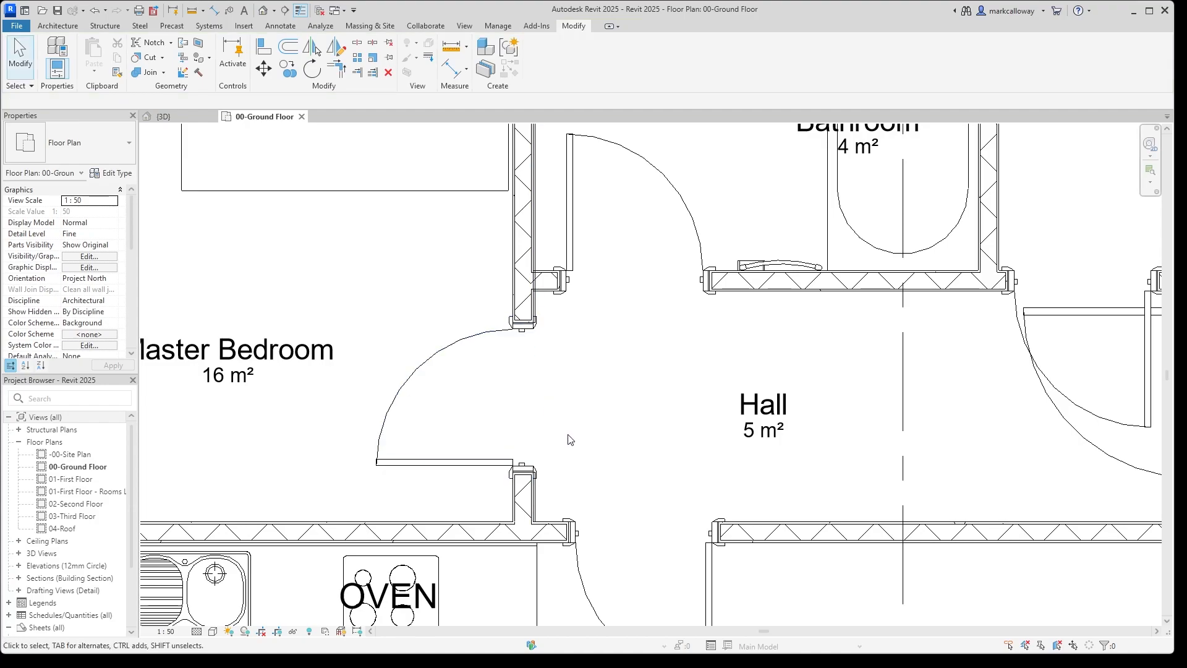
left_click(196, 118)
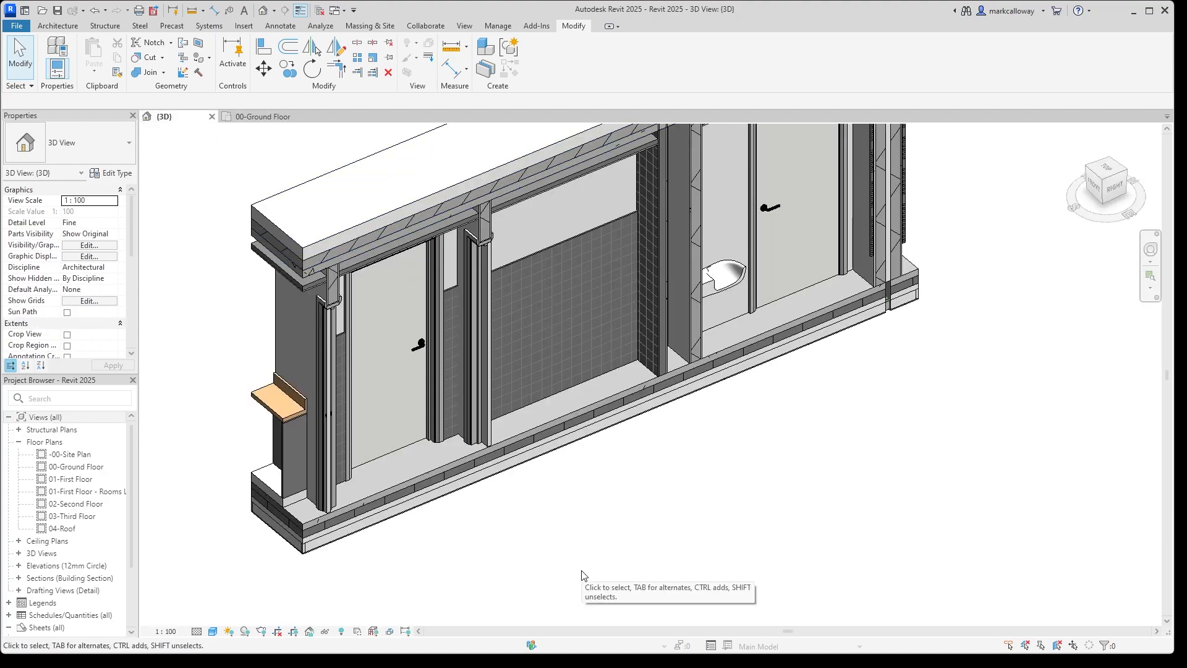
In the 00-Ground Floor plan, inspect the Bathroom/Hall partition, the Master Bedroom partition and the Tiles wall one by one.
left_click(261, 116)
left_click(544, 281)
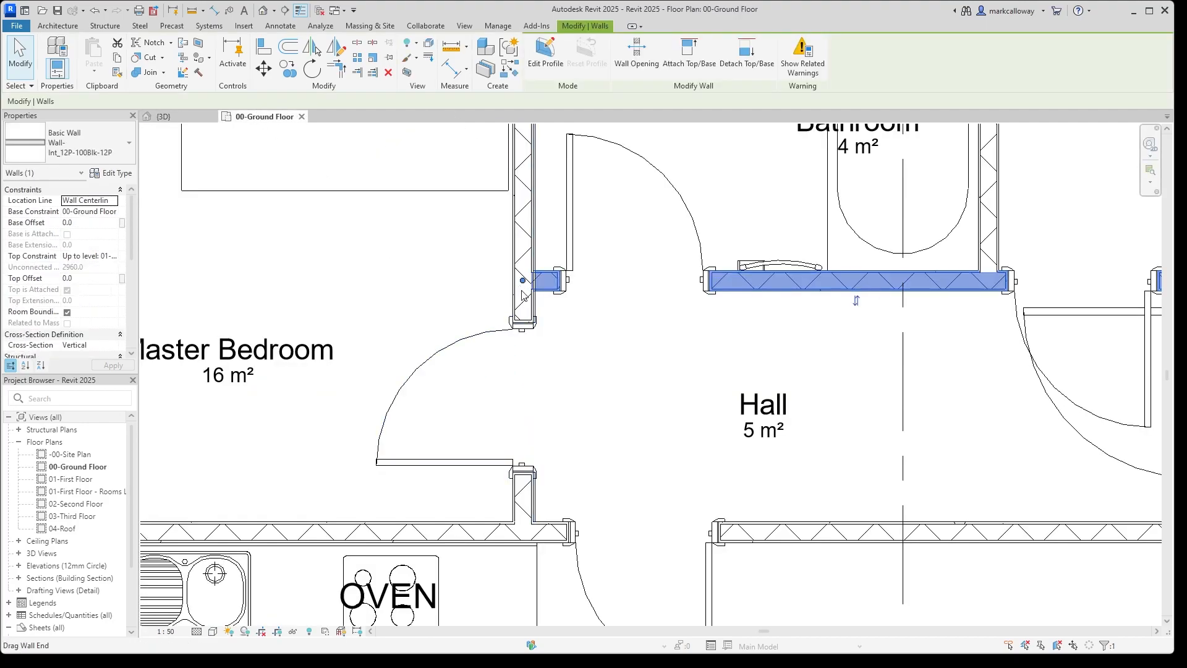
left_click(520, 321)
left_click(516, 276)
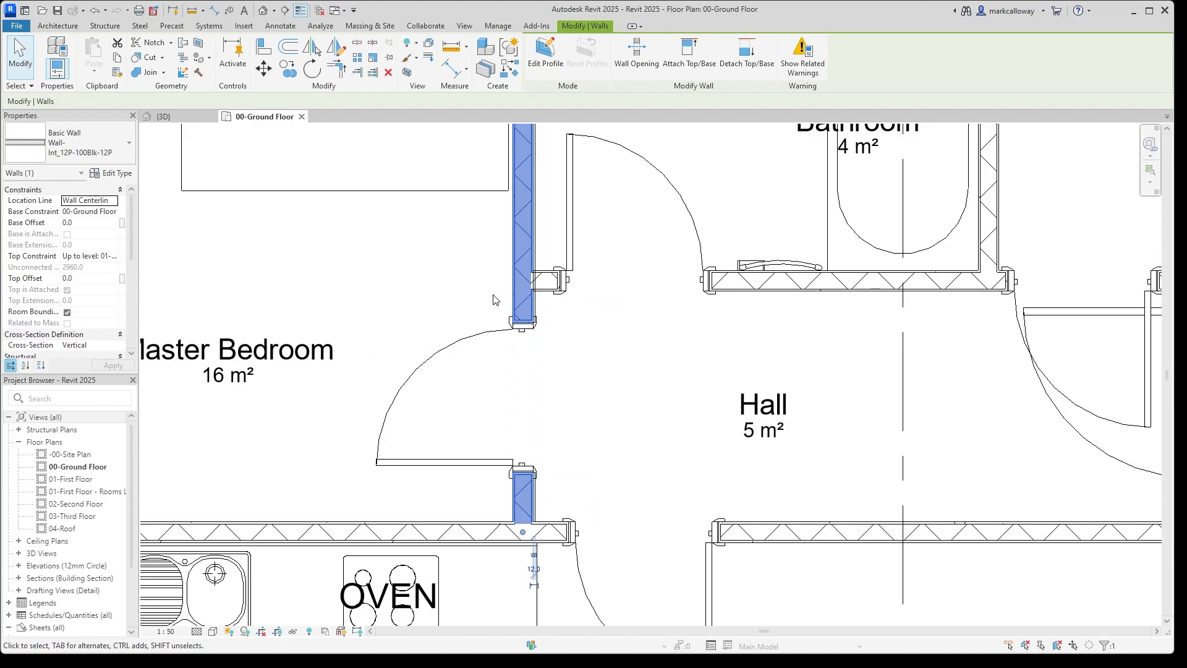
left_click(552, 399)
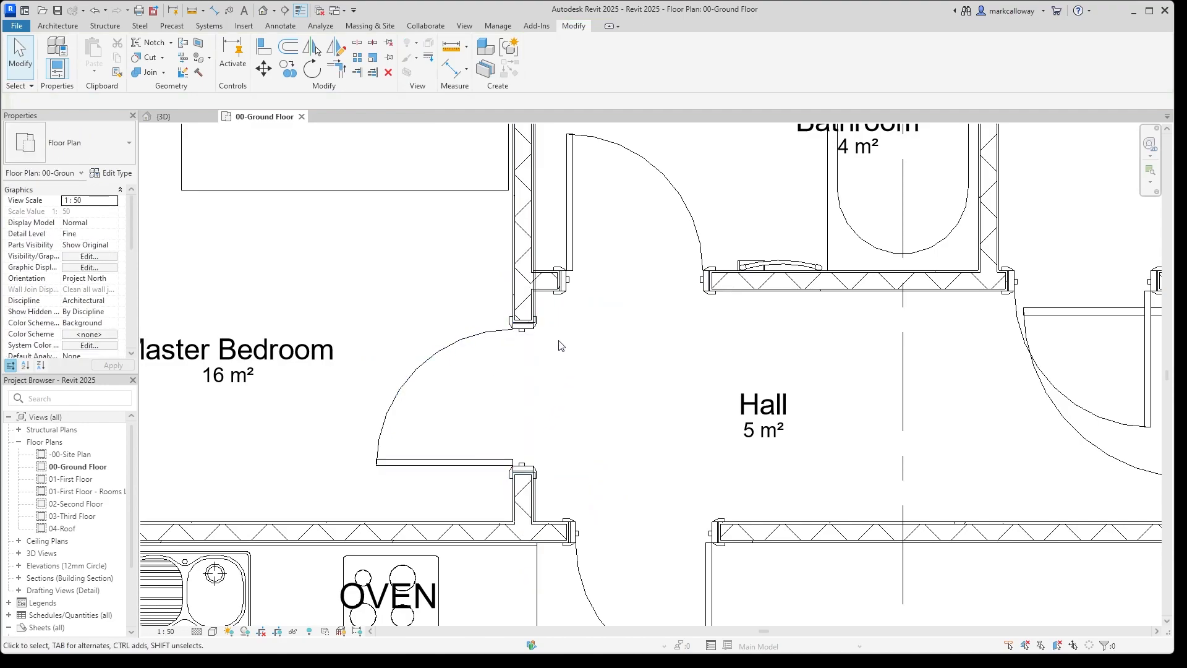
left_click(537, 308)
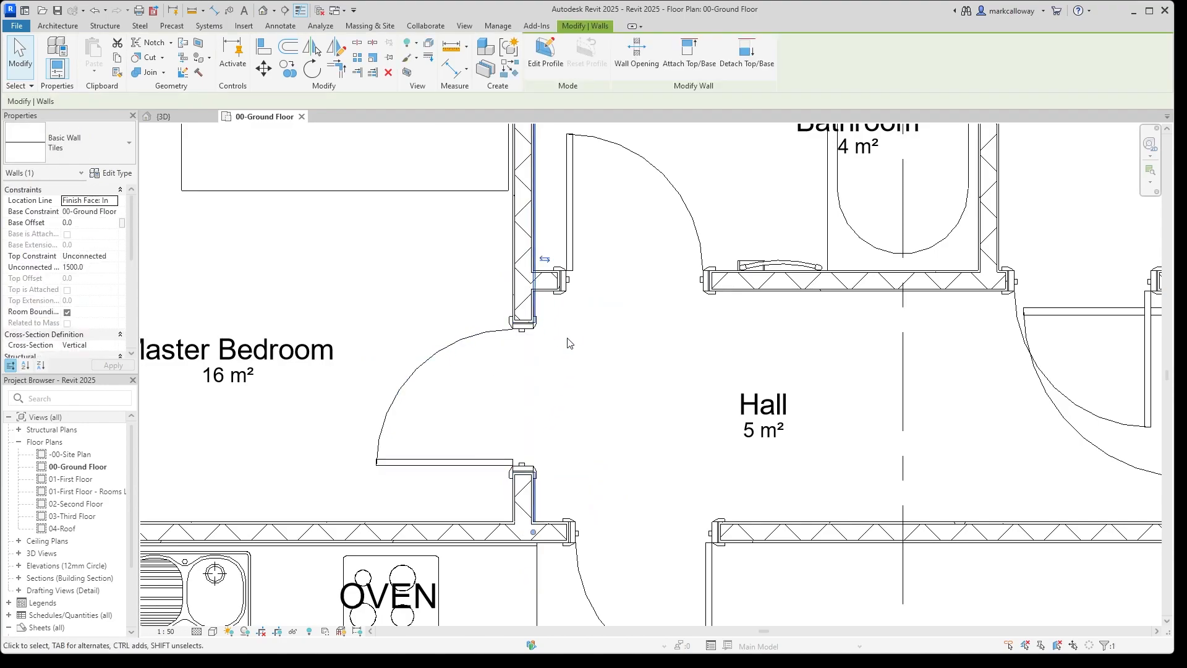
left_click(664, 447)
Delete the door between the Master Bedroom and the Hall while the 3D view is showing.
left_click(515, 444)
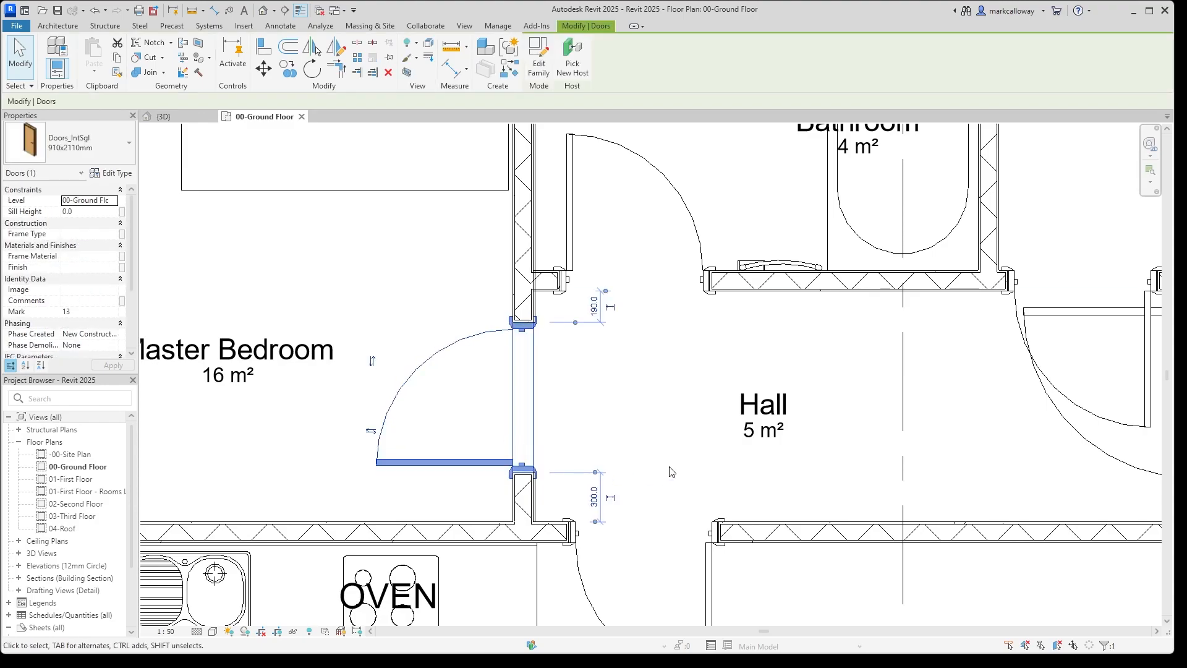
left_click(186, 116)
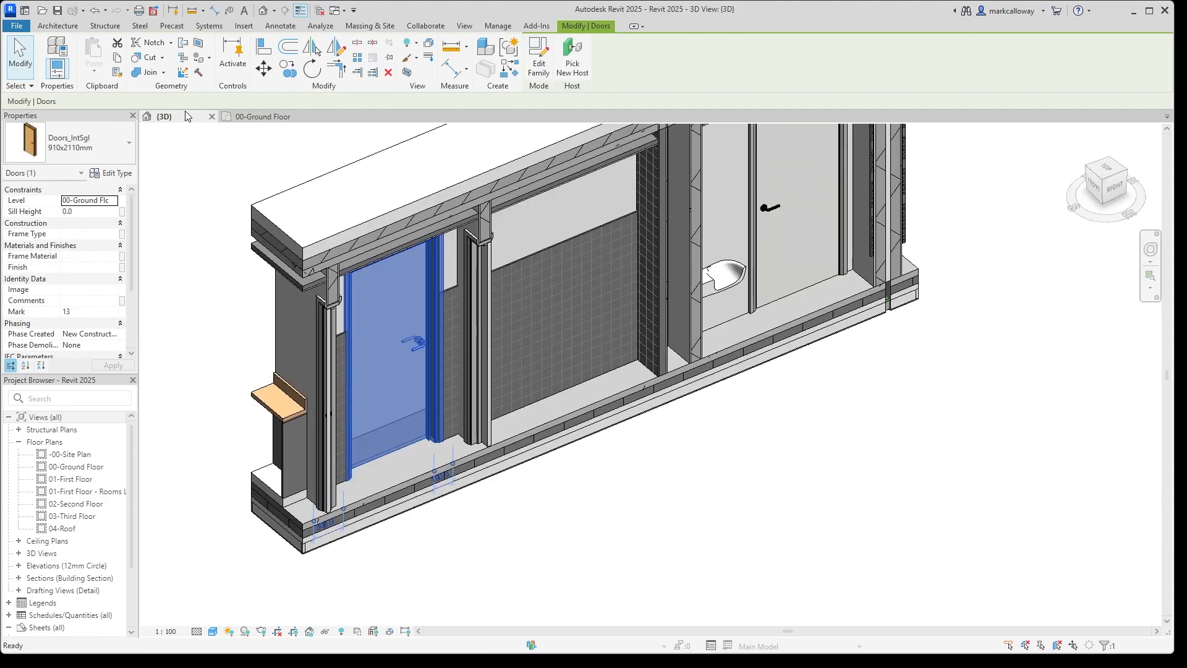
key("Delete")
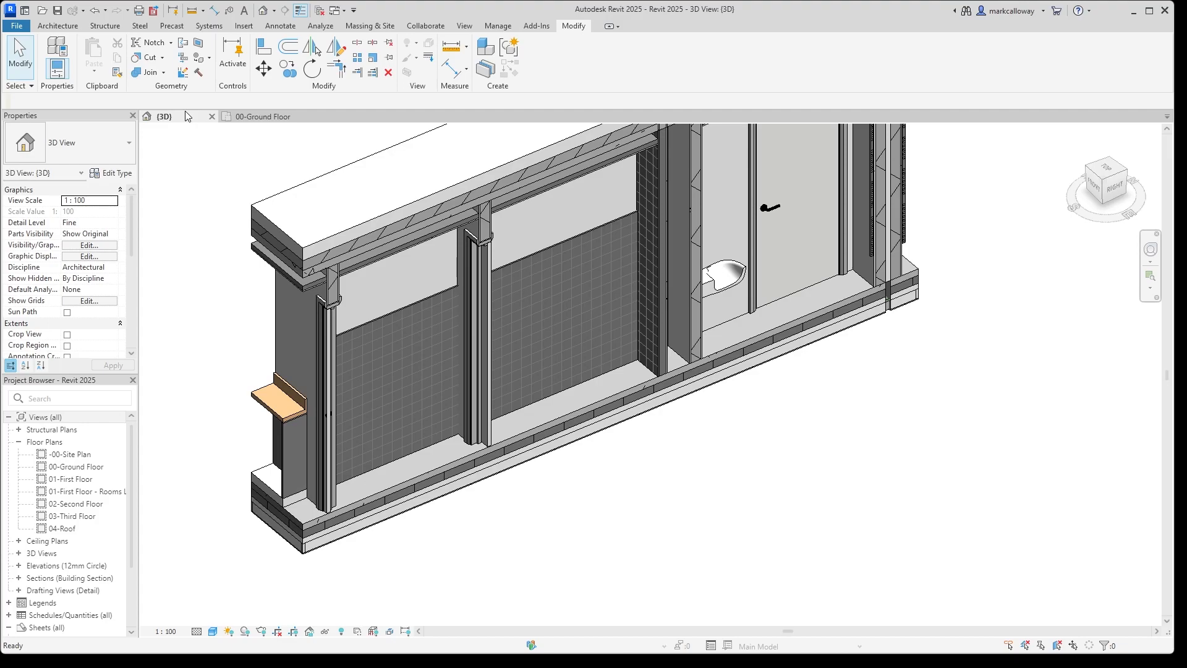
Place a Doors_IntSgl 910x2110mm door into the Master Bedroom from the Hall, about 245 mm from the walls on both sides, and check it in 3D.
left_click(270, 121)
left_click(73, 27)
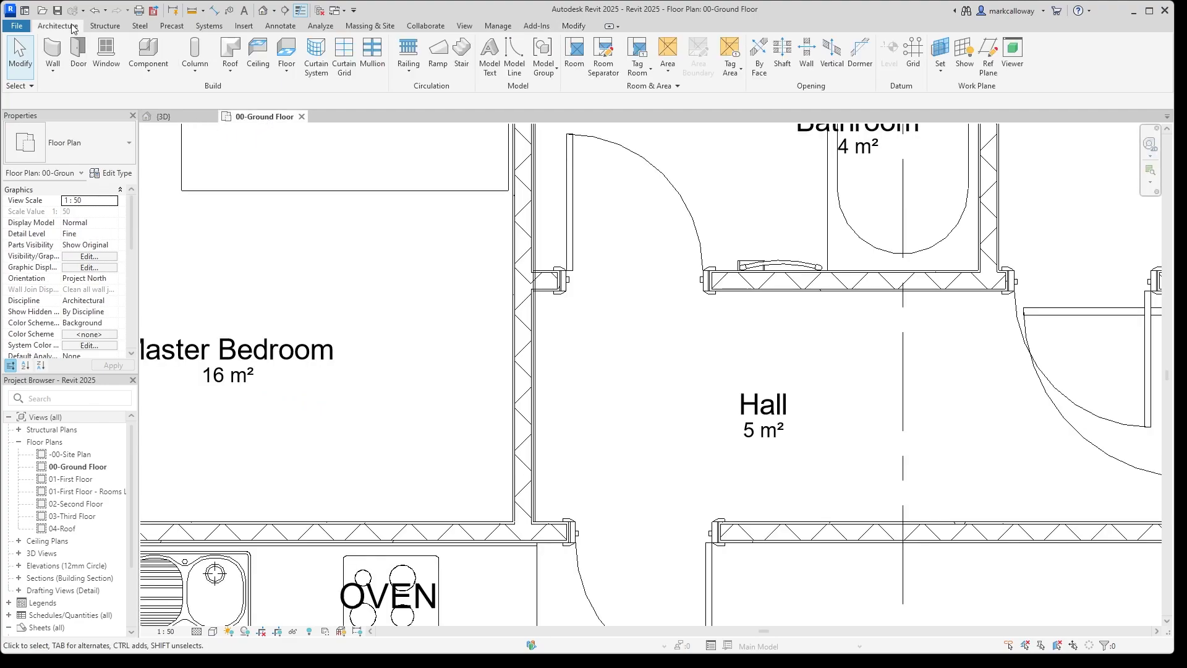
left_click(78, 52)
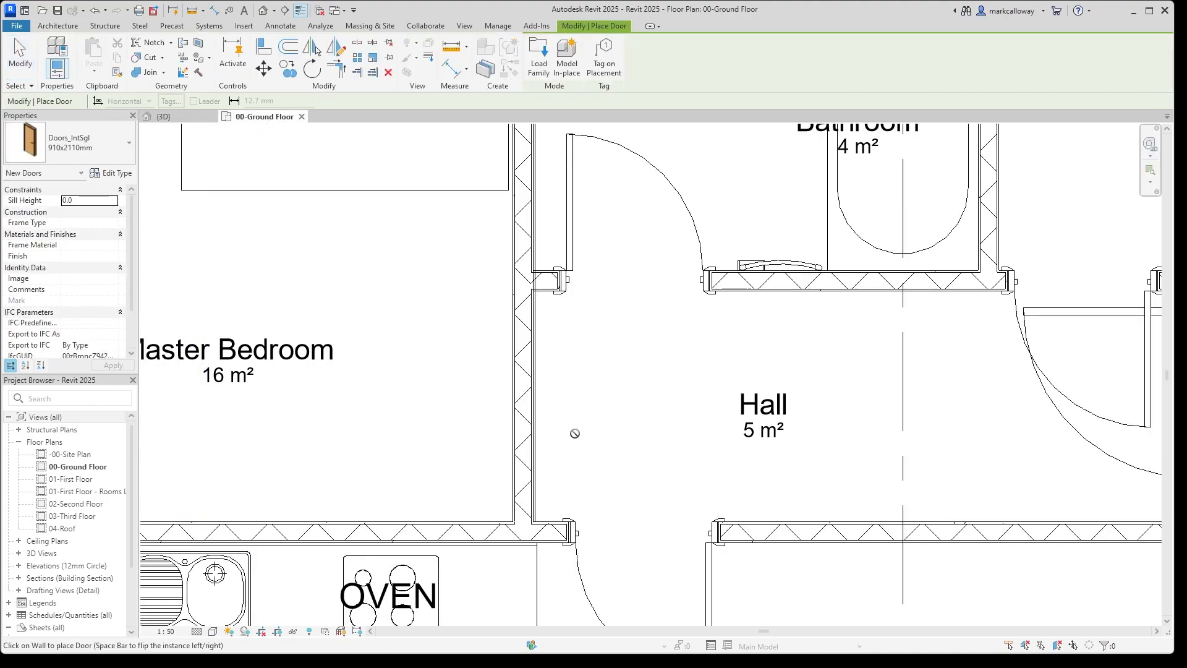
left_click(522, 405)
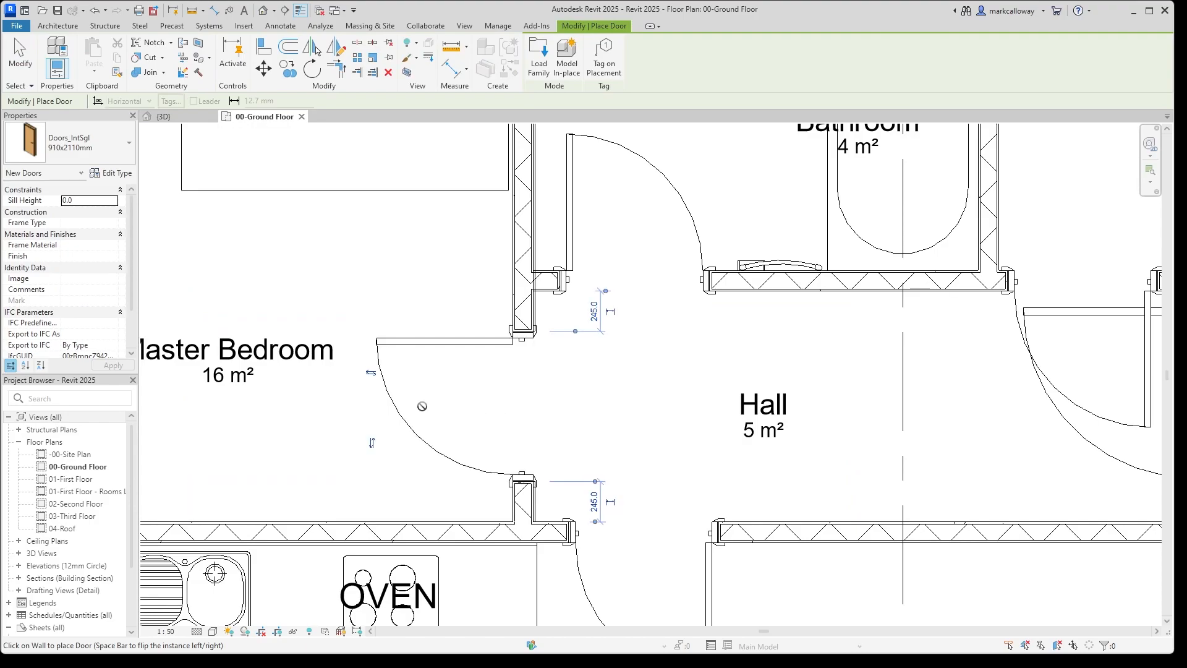
key("Escape")
key("Escape")
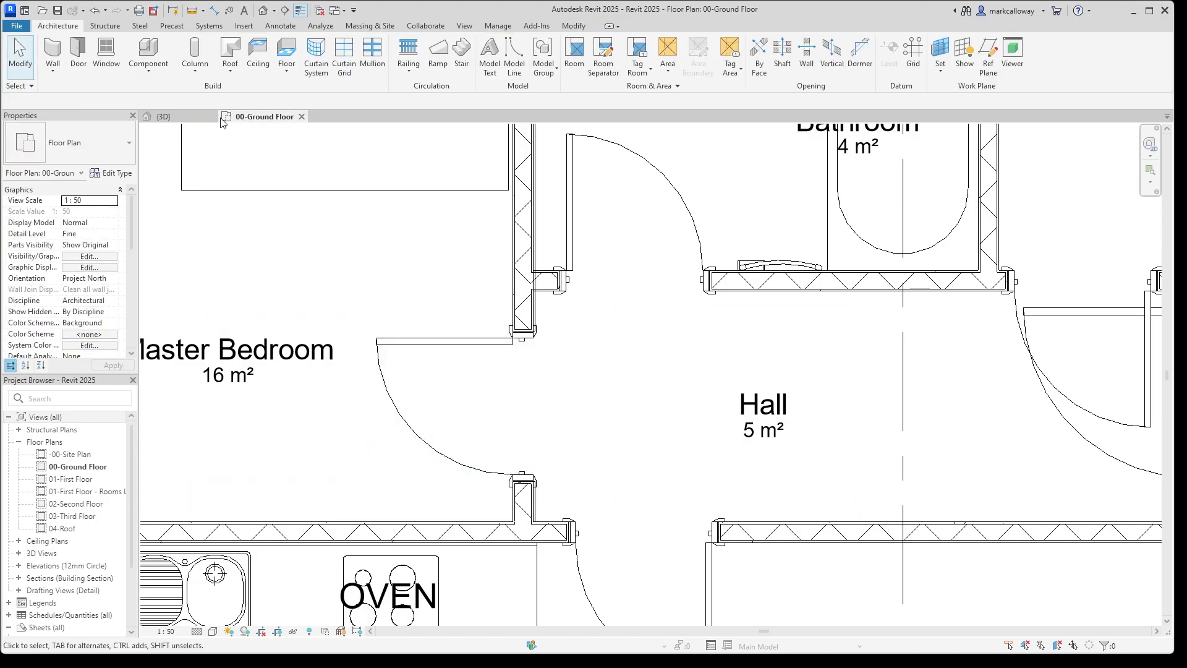
left_click(199, 121)
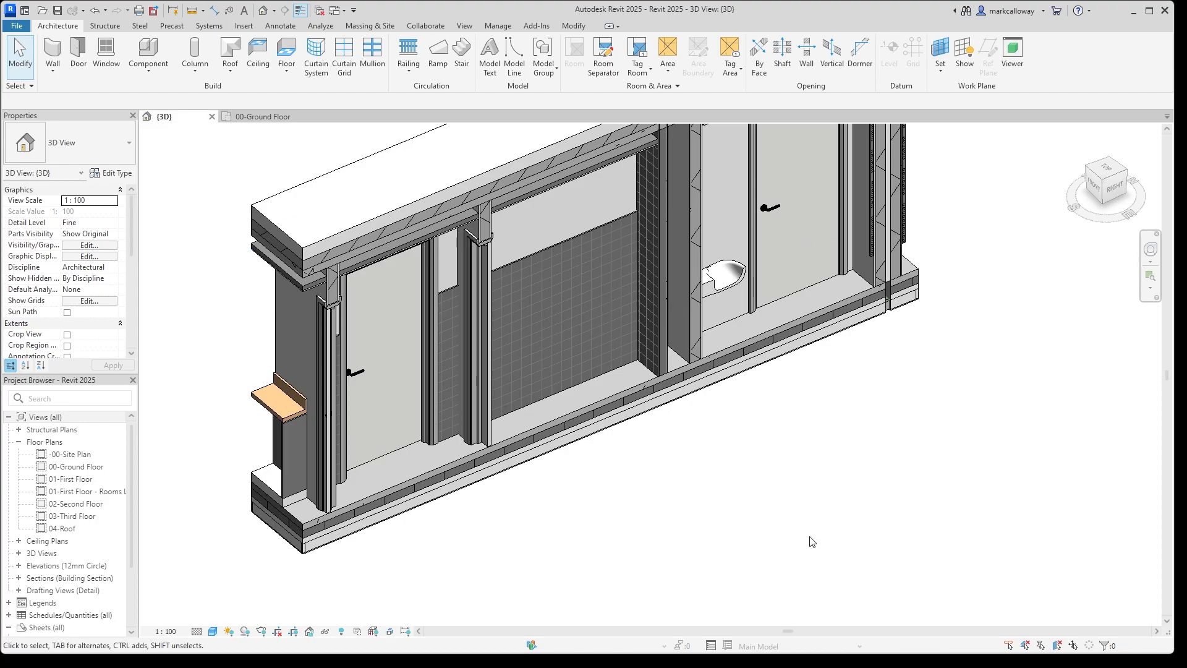
In the 00-Ground Floor plan, draw a horizontal wall about 2056 mm long outside the Kitchen/Diner, matching that room's brick exterior wall type.
left_click(263, 117)
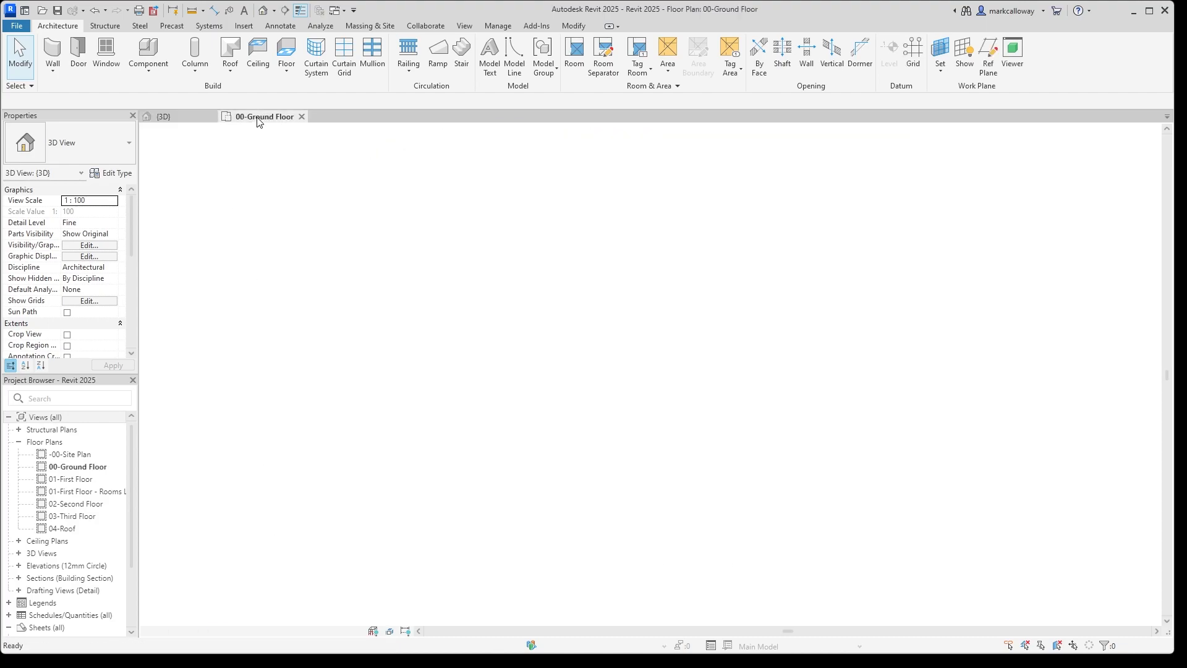
scroll(676, 406, "down", 3)
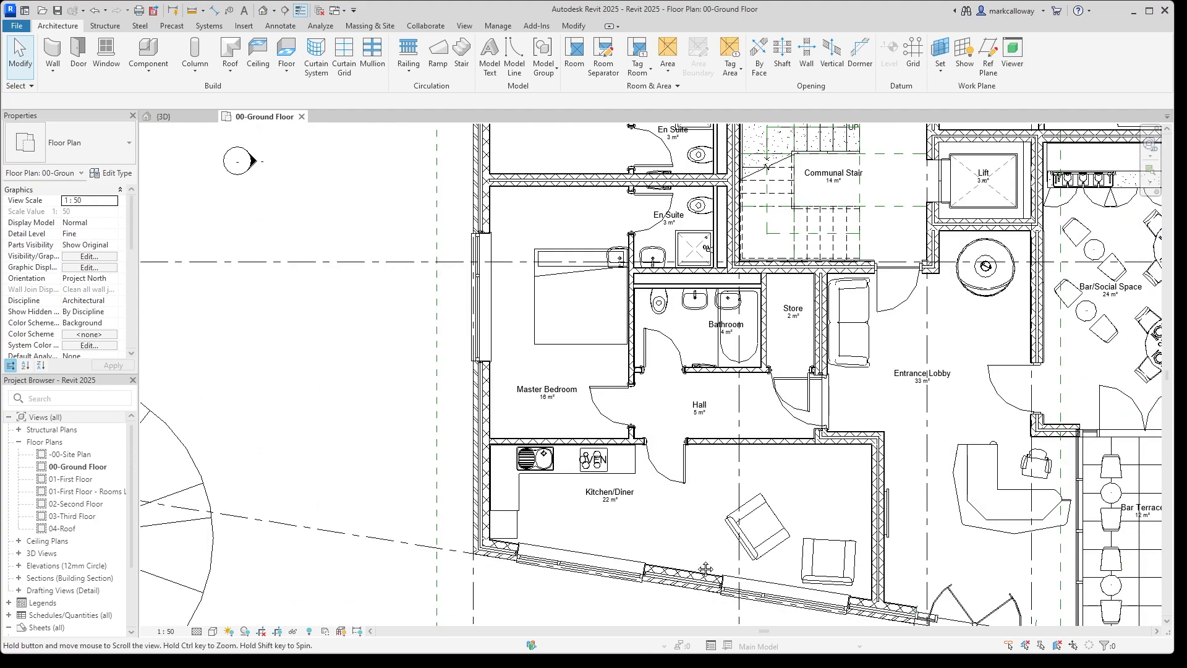
middle_click_drag(707, 570, 520, 283)
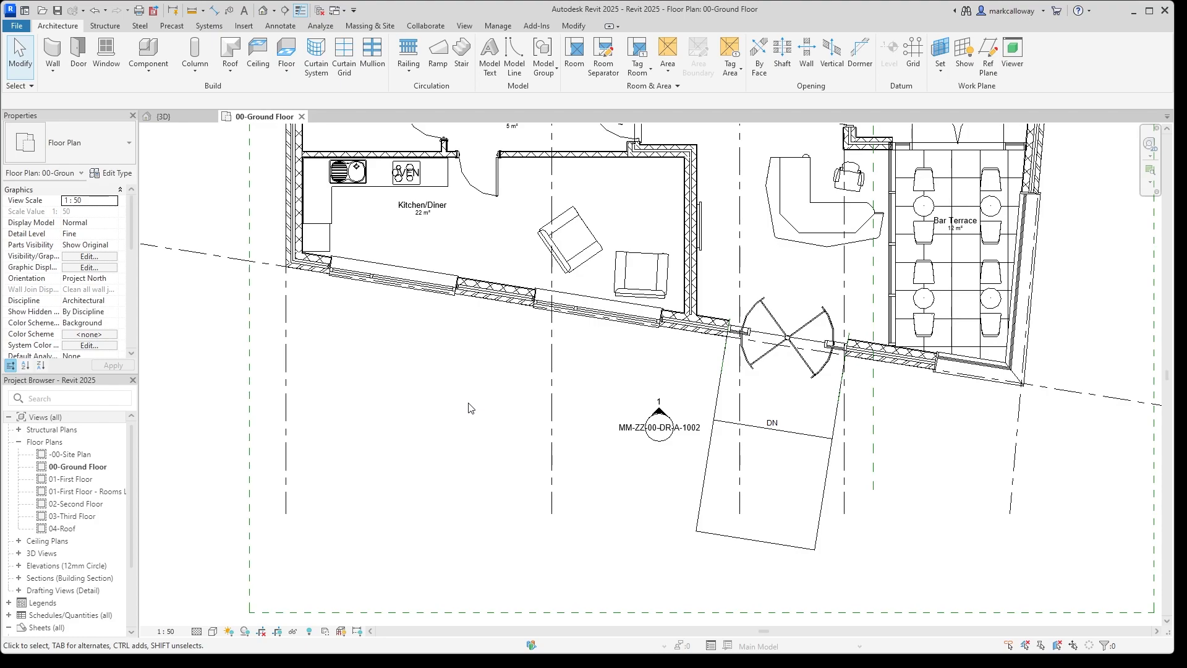
left_click(493, 293)
right_click(493, 293)
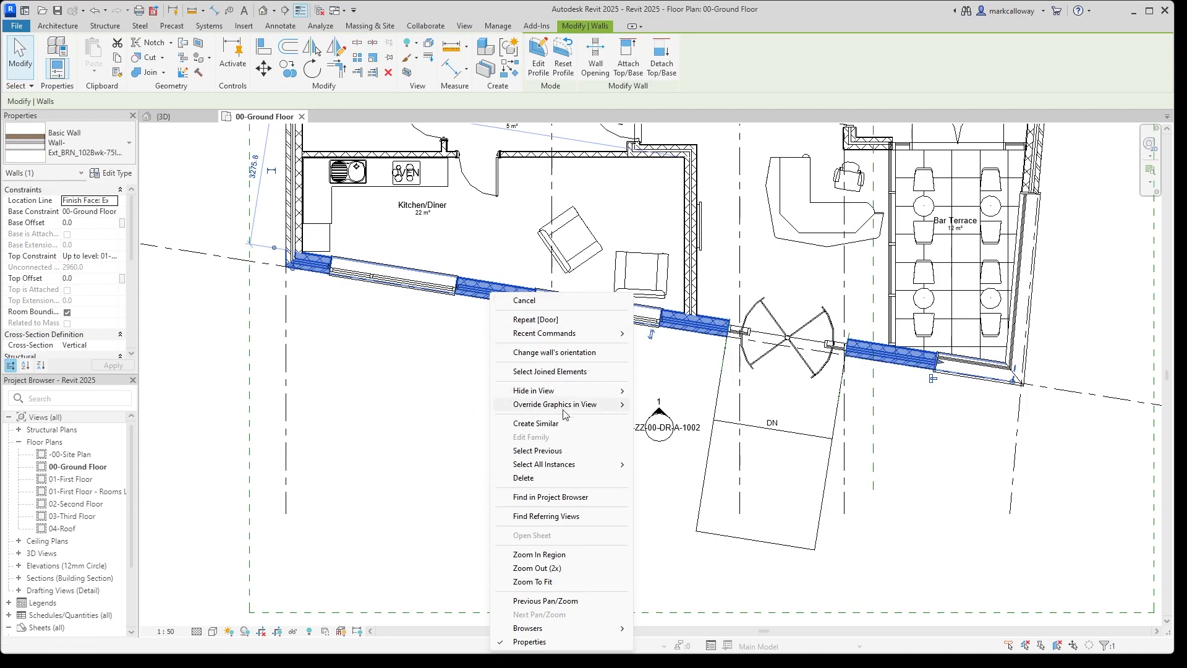
left_click(536, 423)
left_click(350, 417)
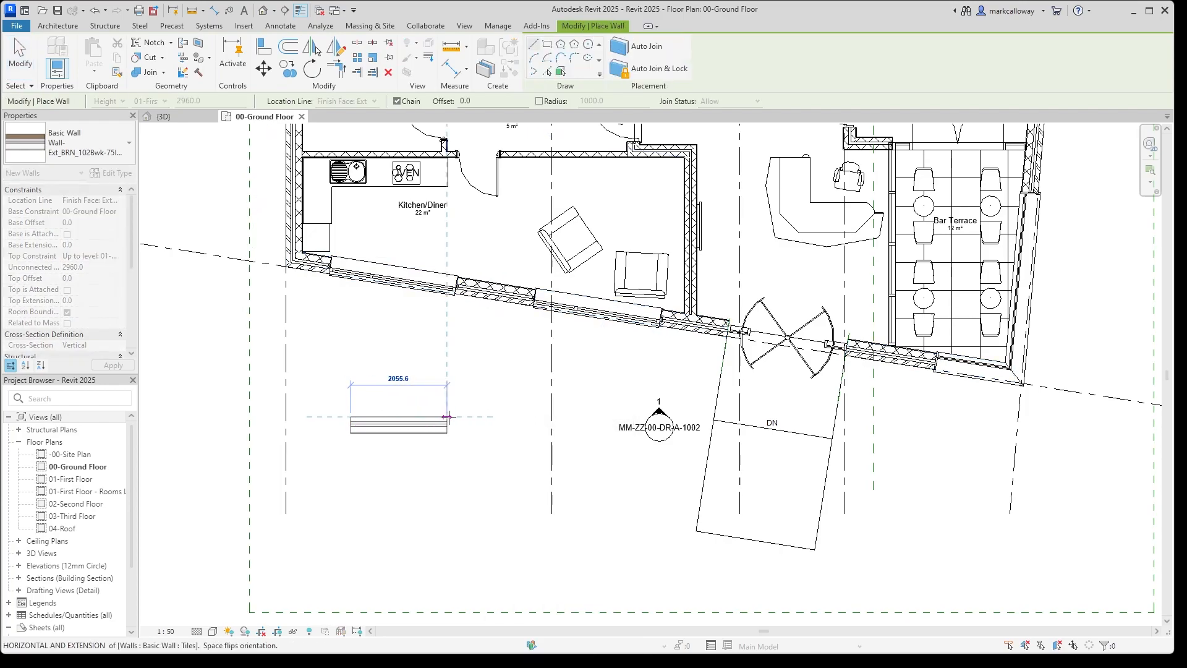
left_click(448, 417)
key("Escape")
key("Escape")
Set Wrapping at Ends to Exterior in the type properties of the new freestanding wall.
scroll(343, 438, "up", 3)
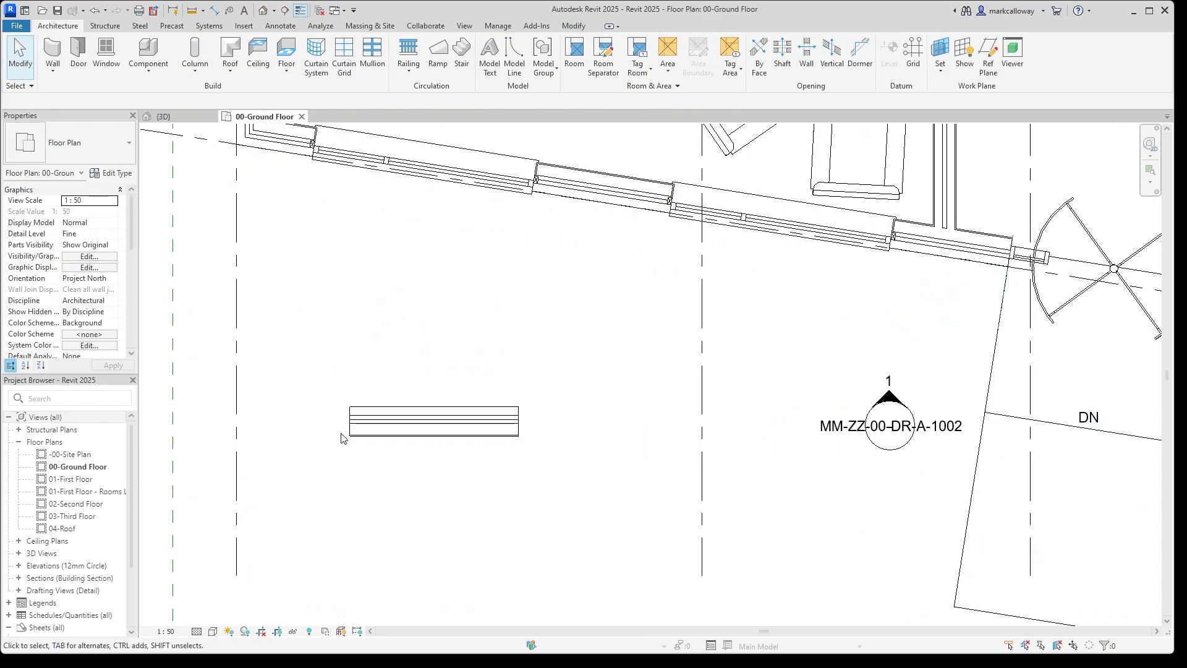
scroll(382, 472, "up", 3)
left_click(384, 374)
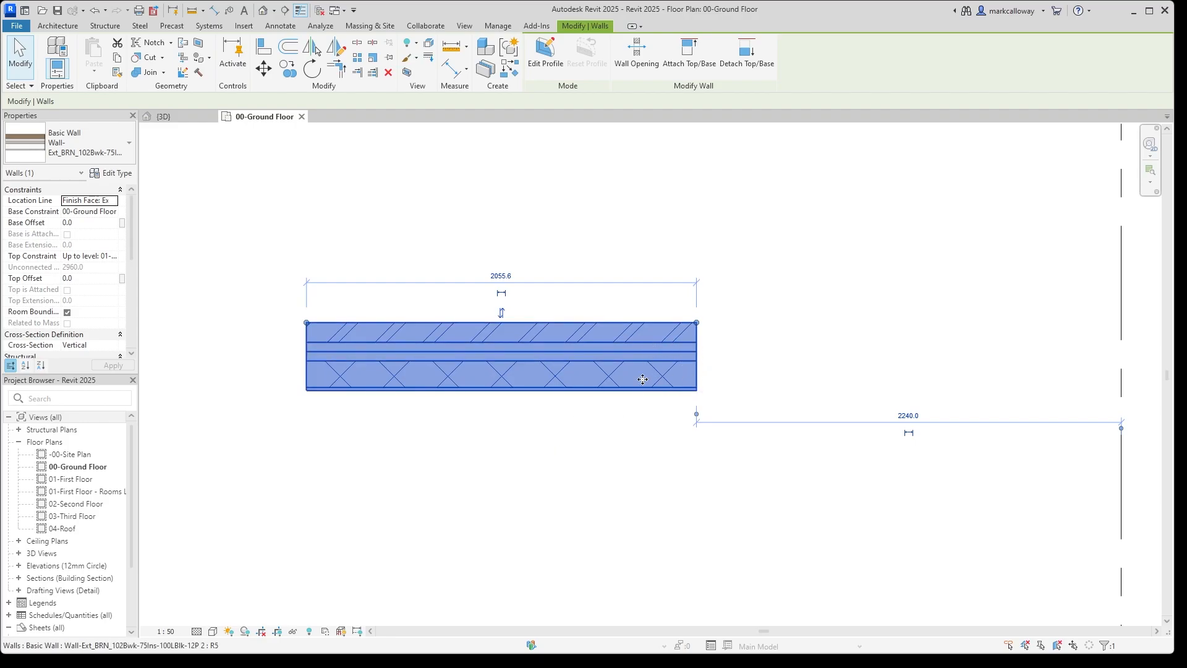
left_click(114, 174)
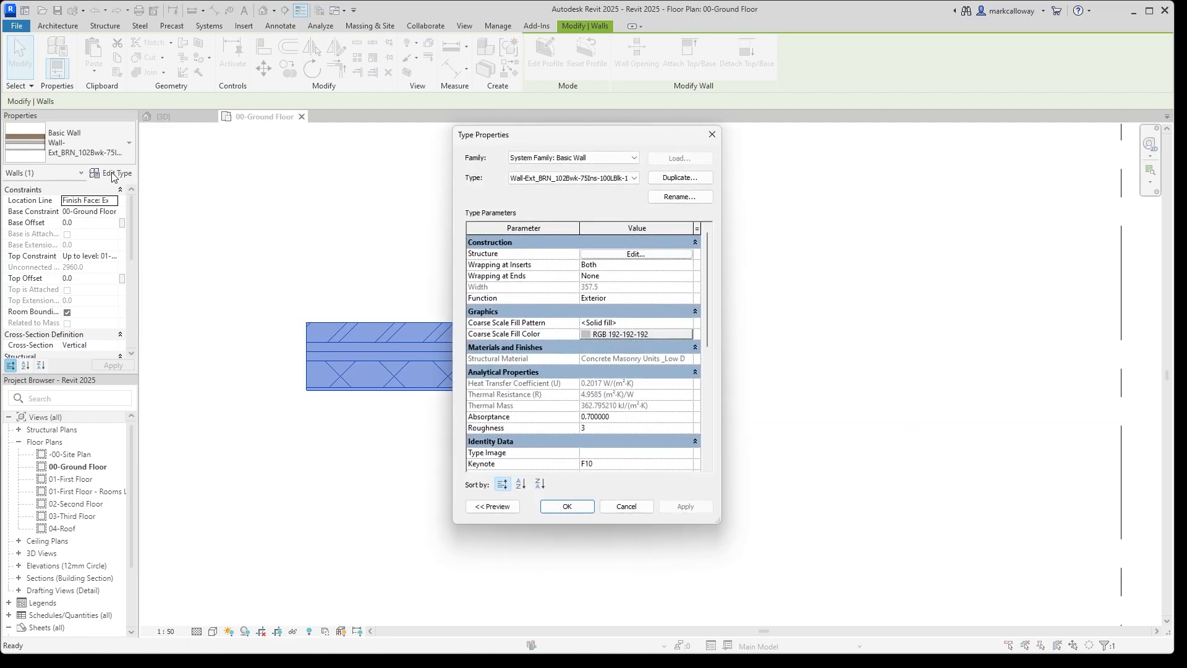
left_click(608, 275)
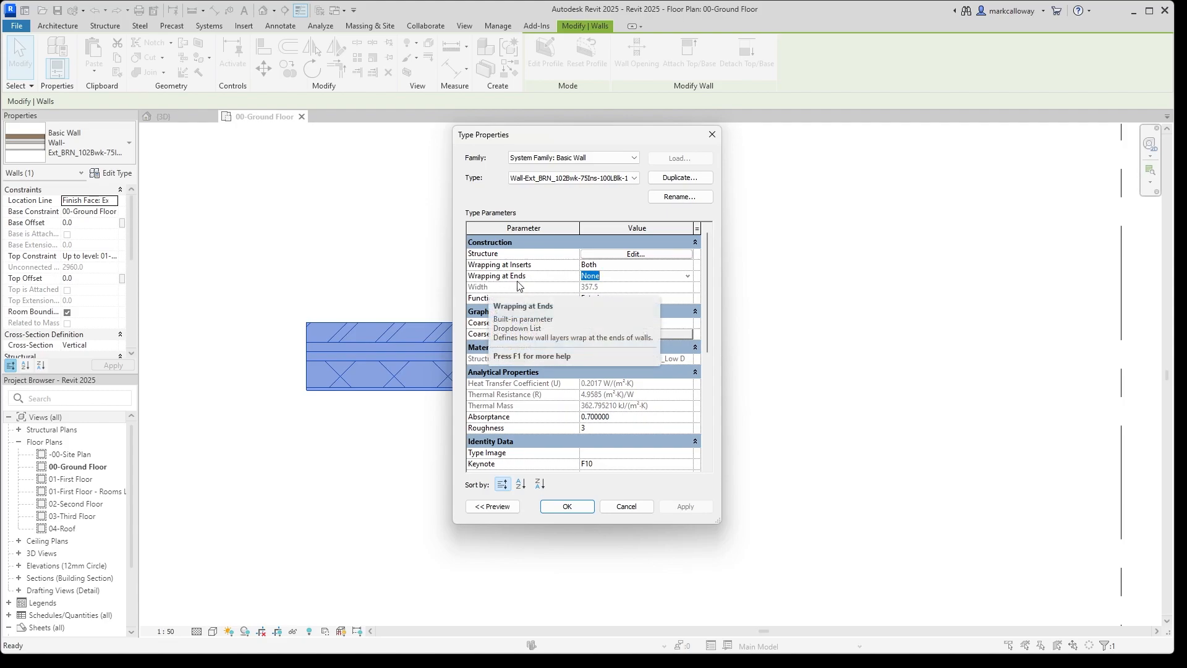
left_click(689, 276)
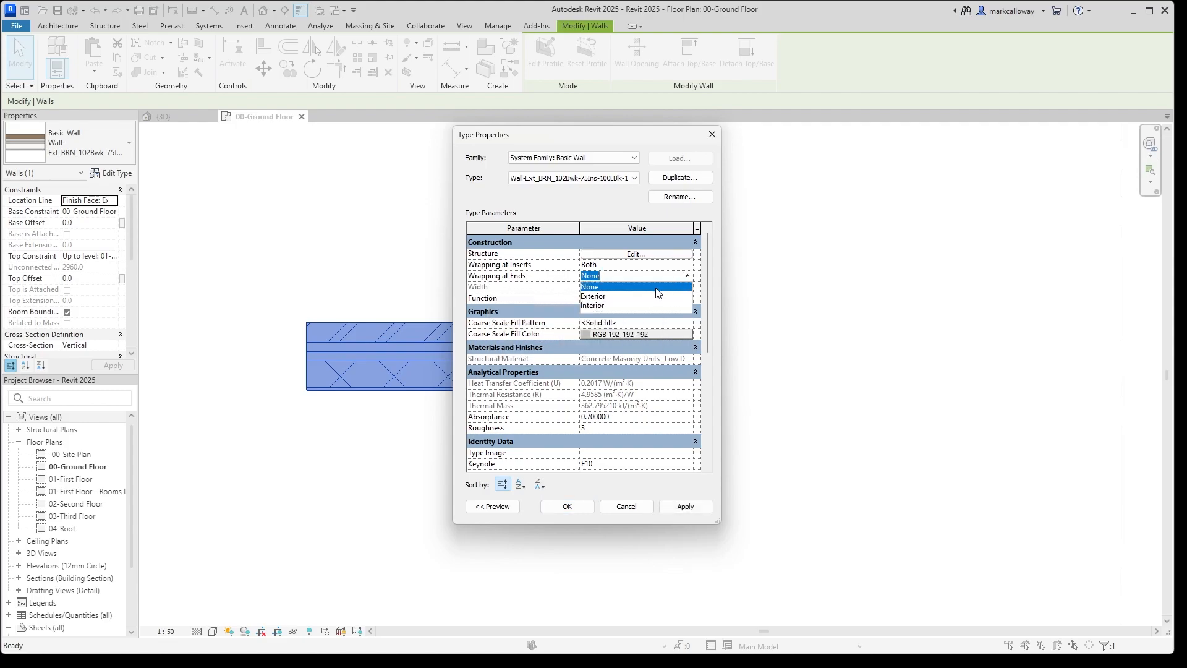
left_click(618, 306)
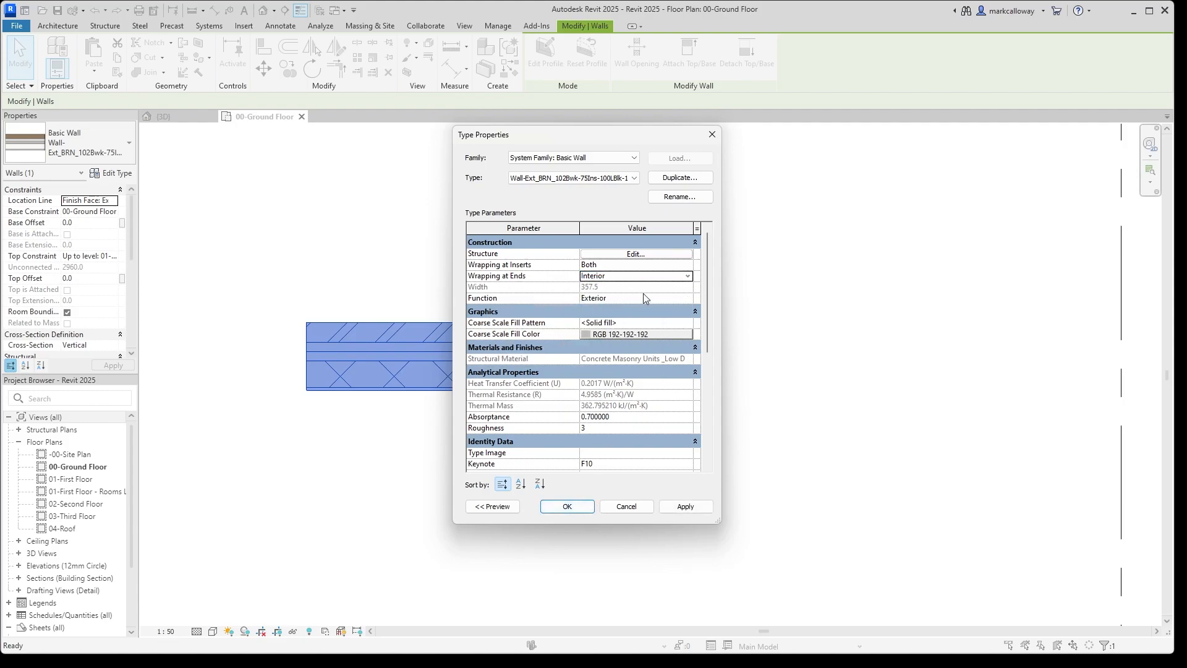
left_click(683, 278)
left_click(688, 276)
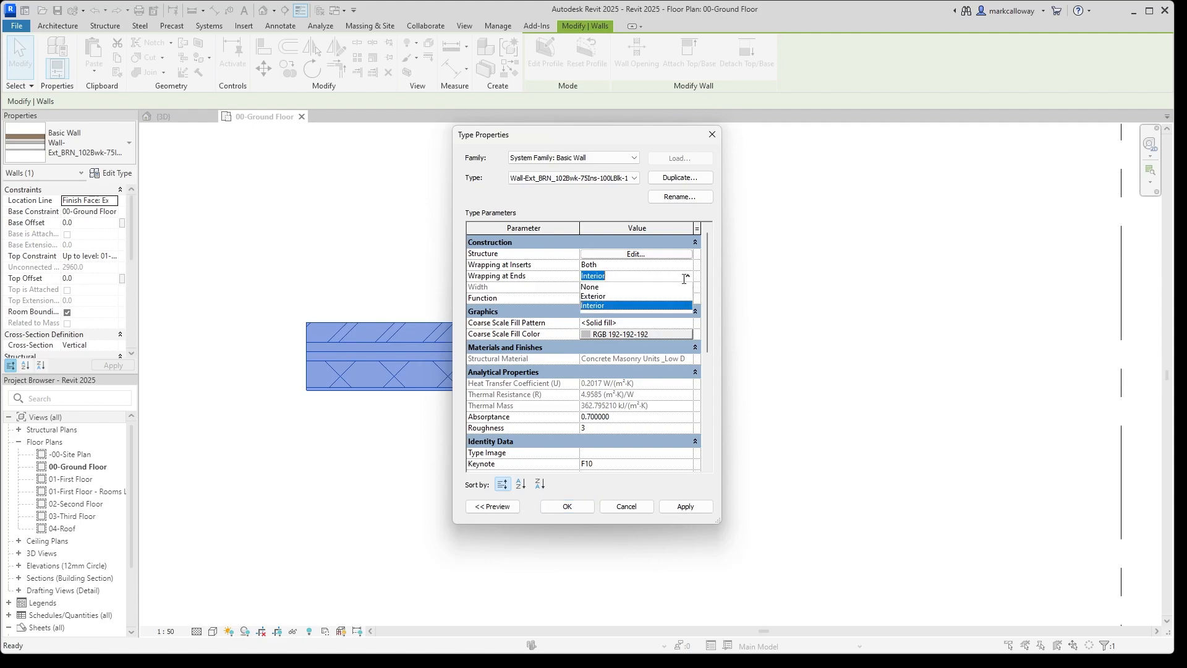
left_click(659, 297)
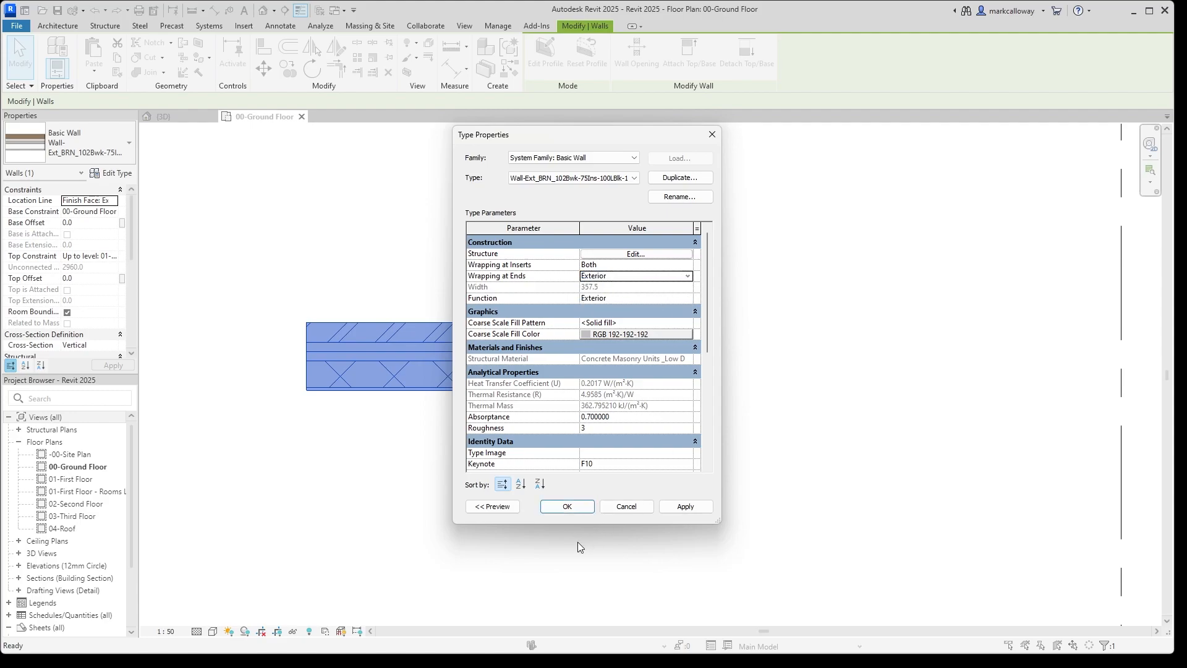
left_click(552, 510)
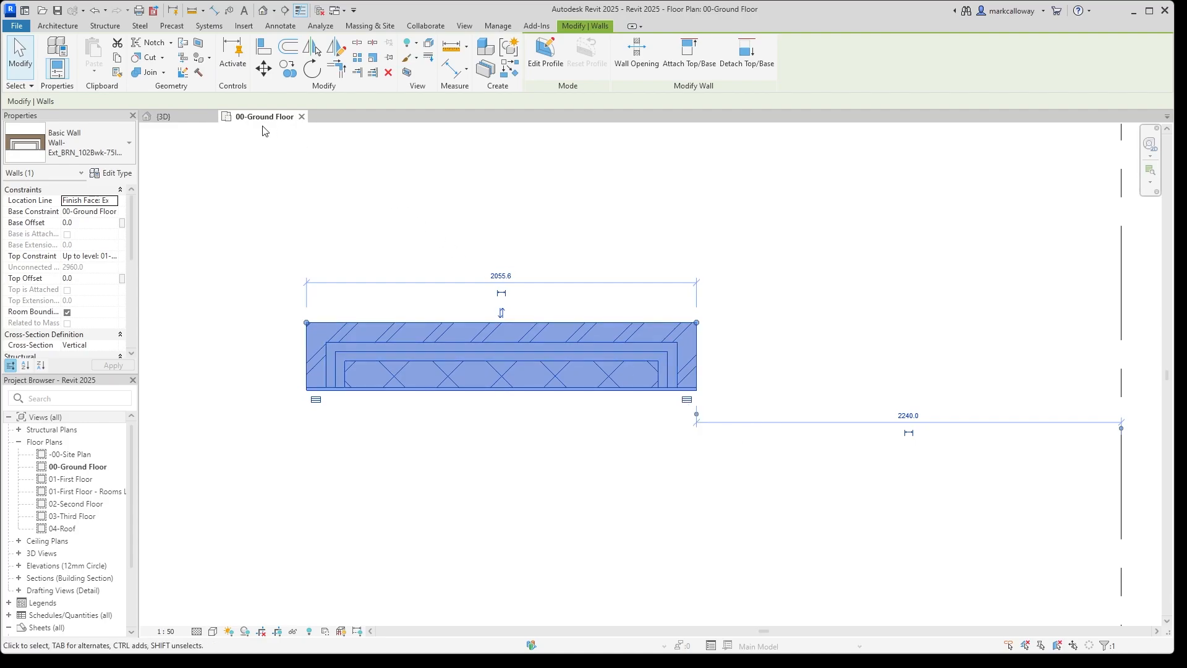
Recheck the type's end wrapping setting and toggle end wrapping off and on at each end of the freestanding wall, leaving both ends wrapped.
left_click(100, 174)
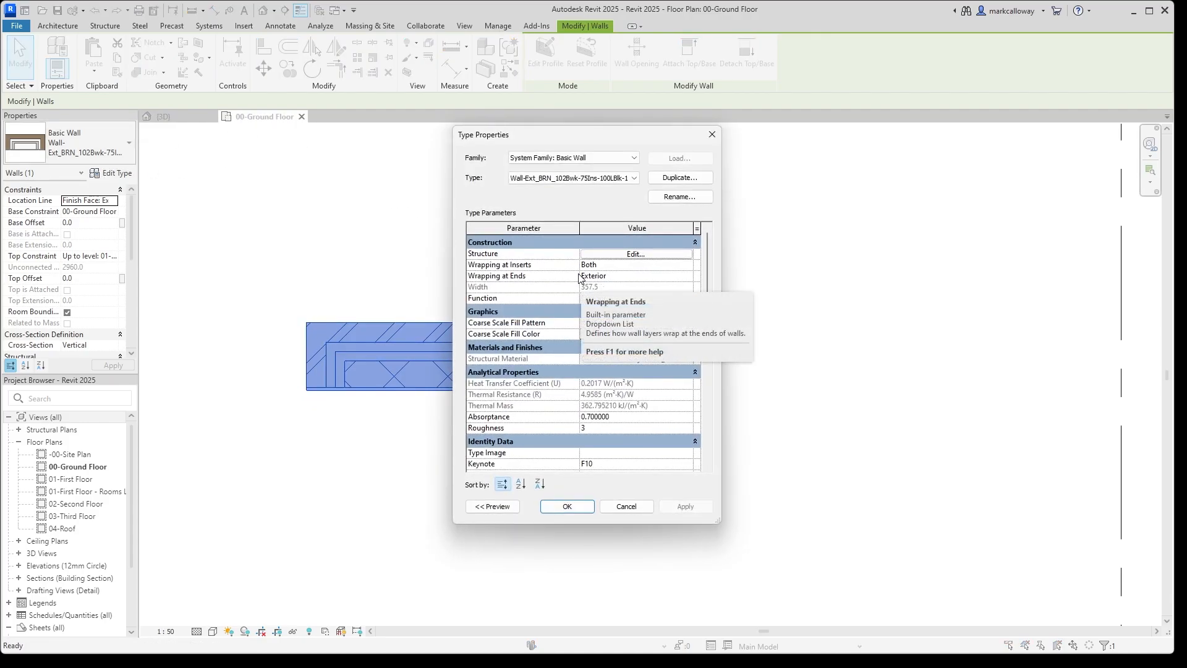
left_click(623, 509)
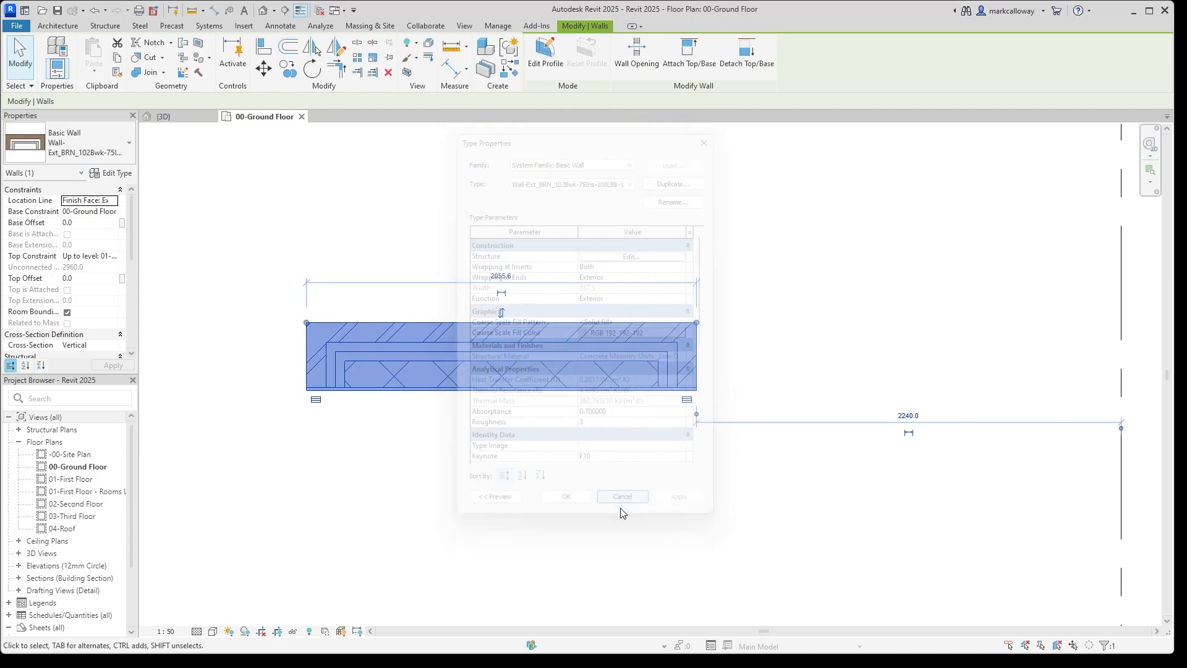
left_click(687, 399)
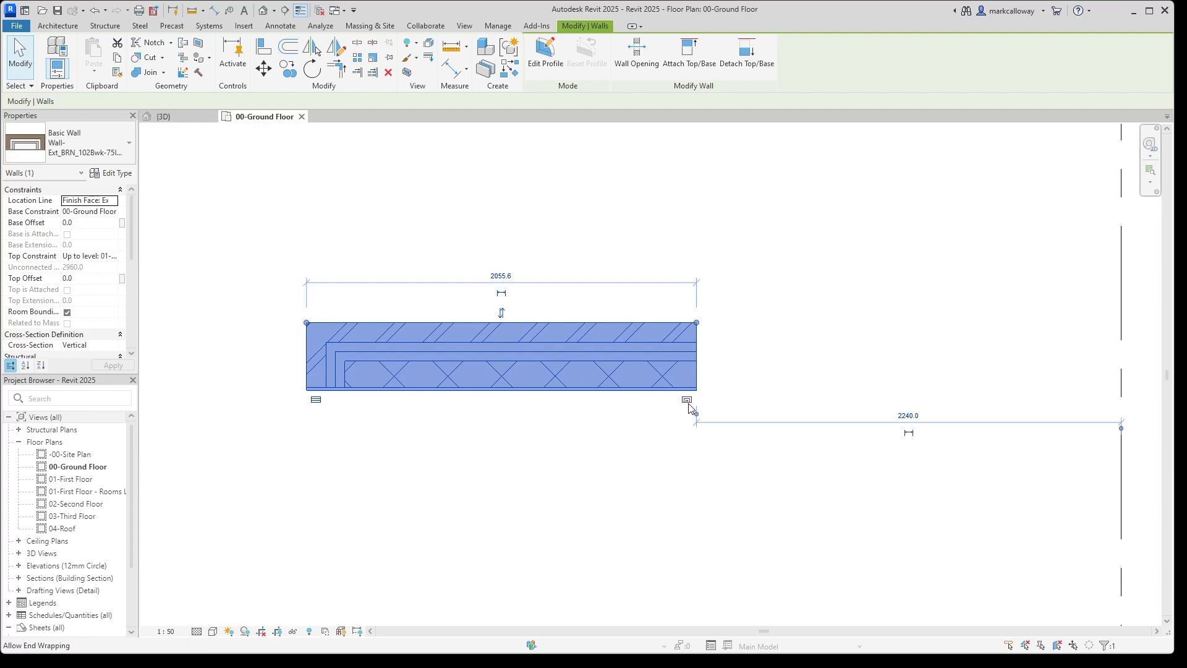
left_click(316, 399)
left_click(316, 400)
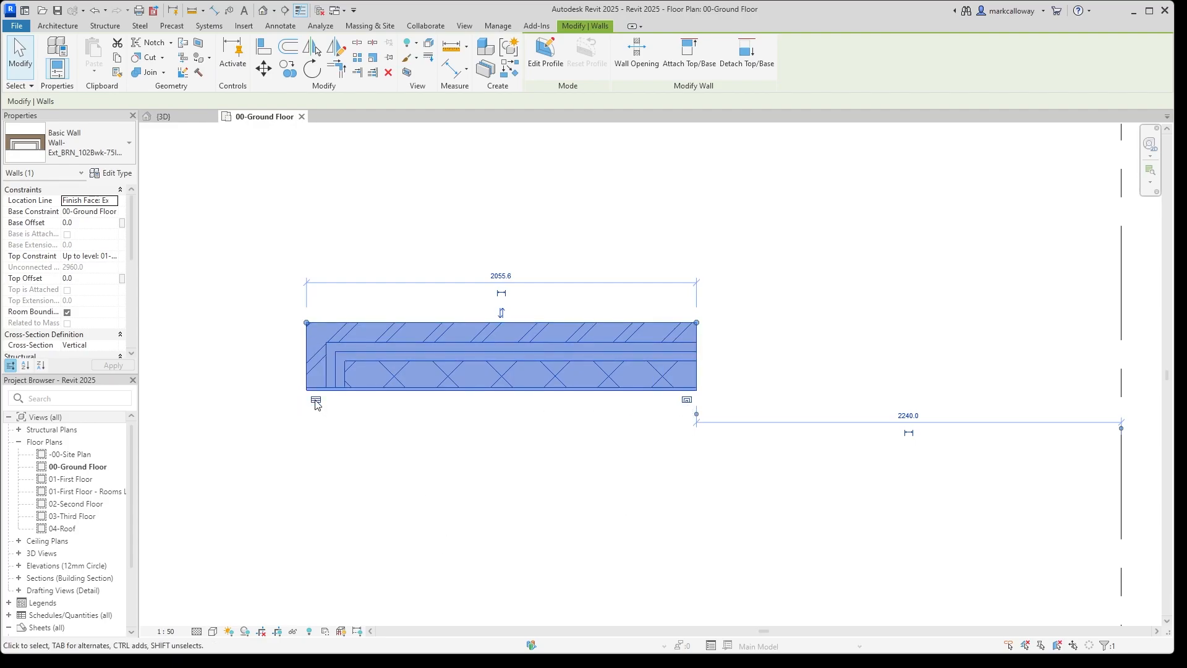
left_click(686, 399)
left_click(316, 400)
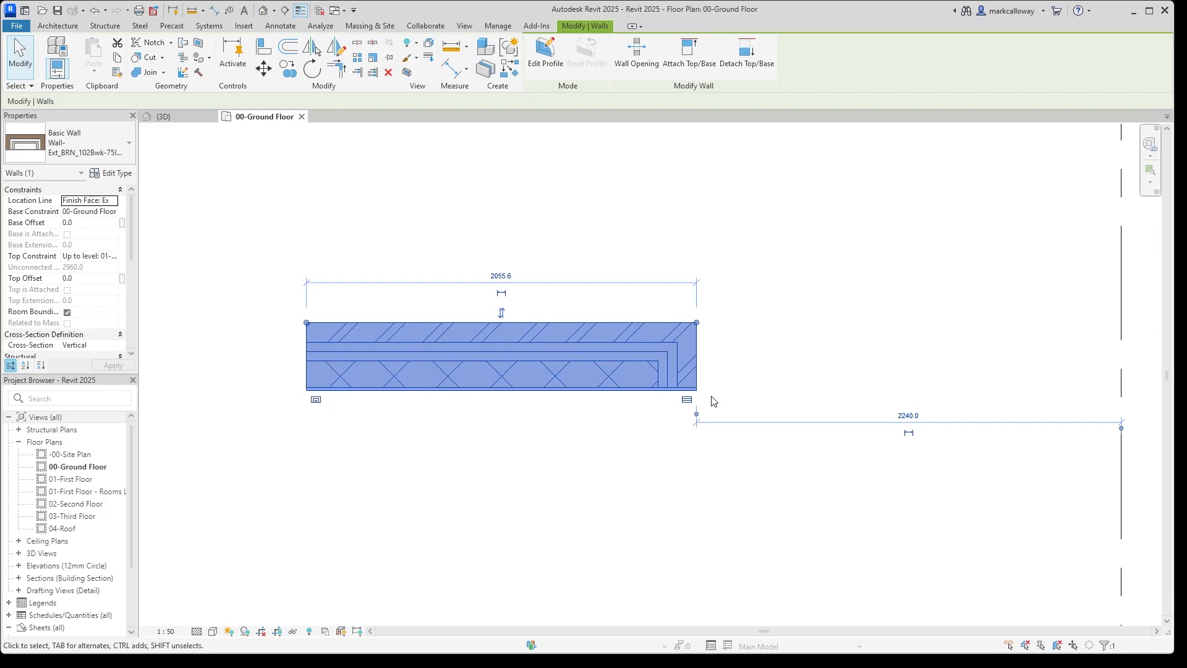
left_click(687, 400)
left_click(686, 399)
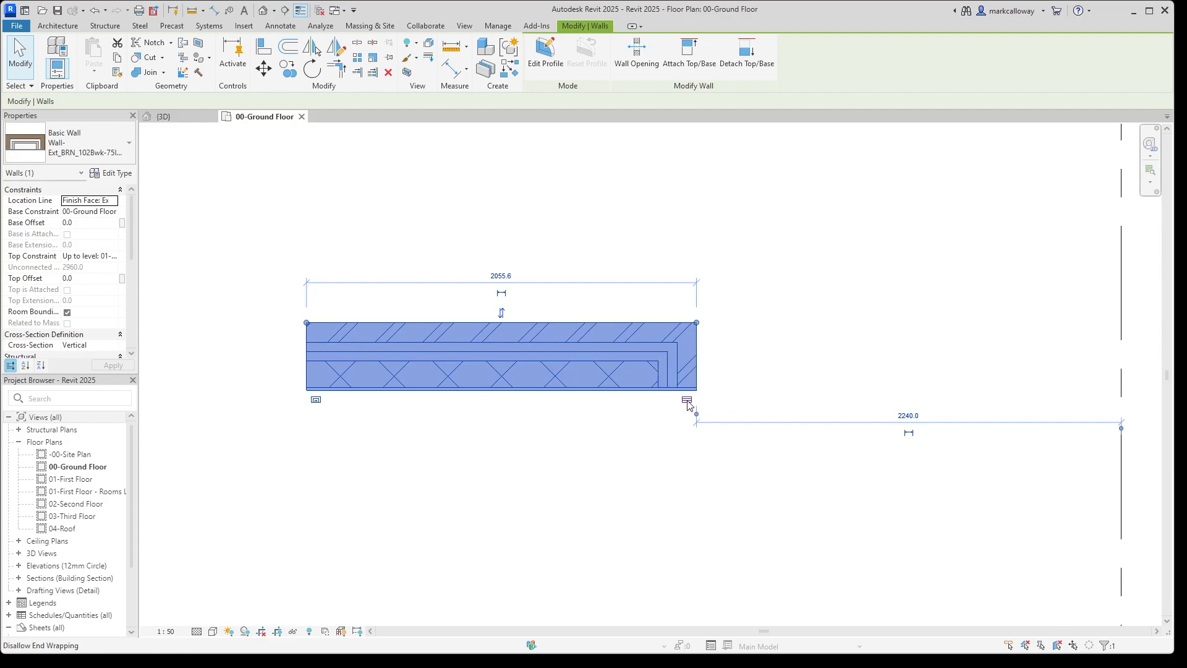
left_click(316, 399)
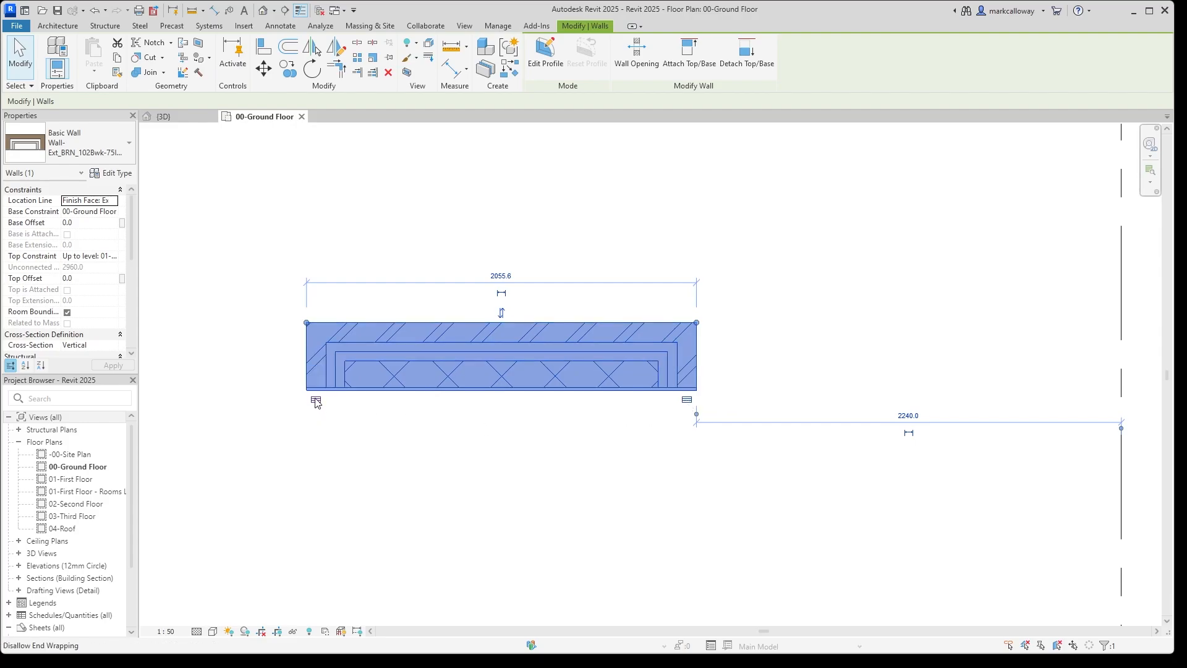
Delete the freestanding exterior wall outside the Kitchen/Diner.
left_click(459, 482)
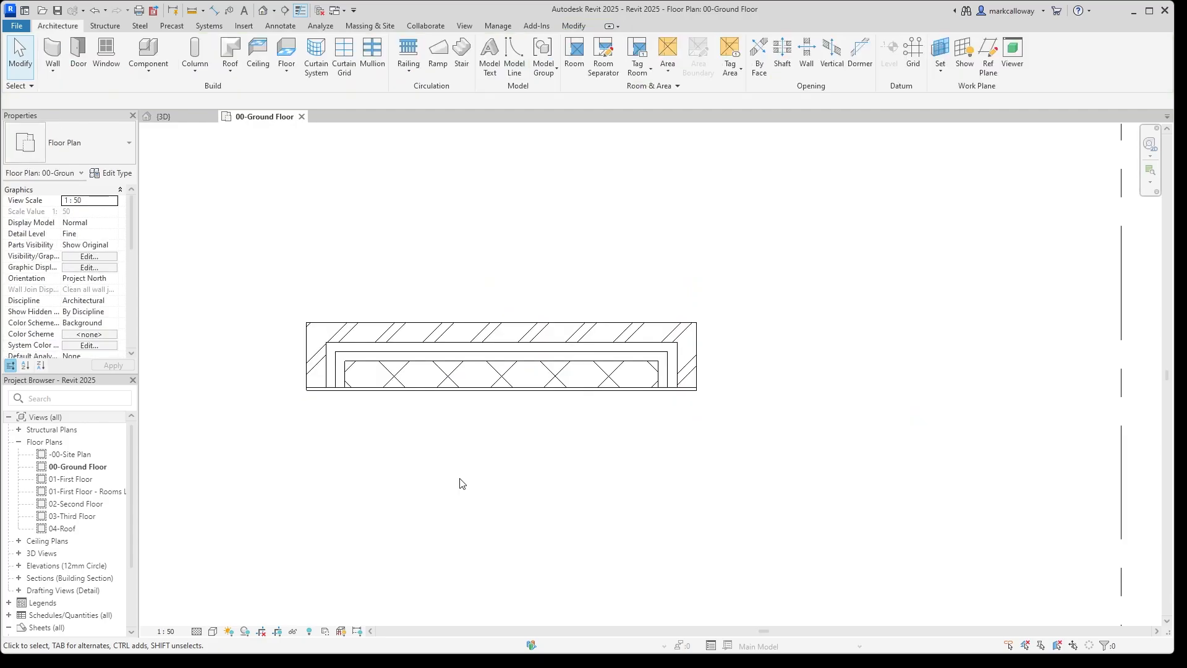
left_click(462, 369)
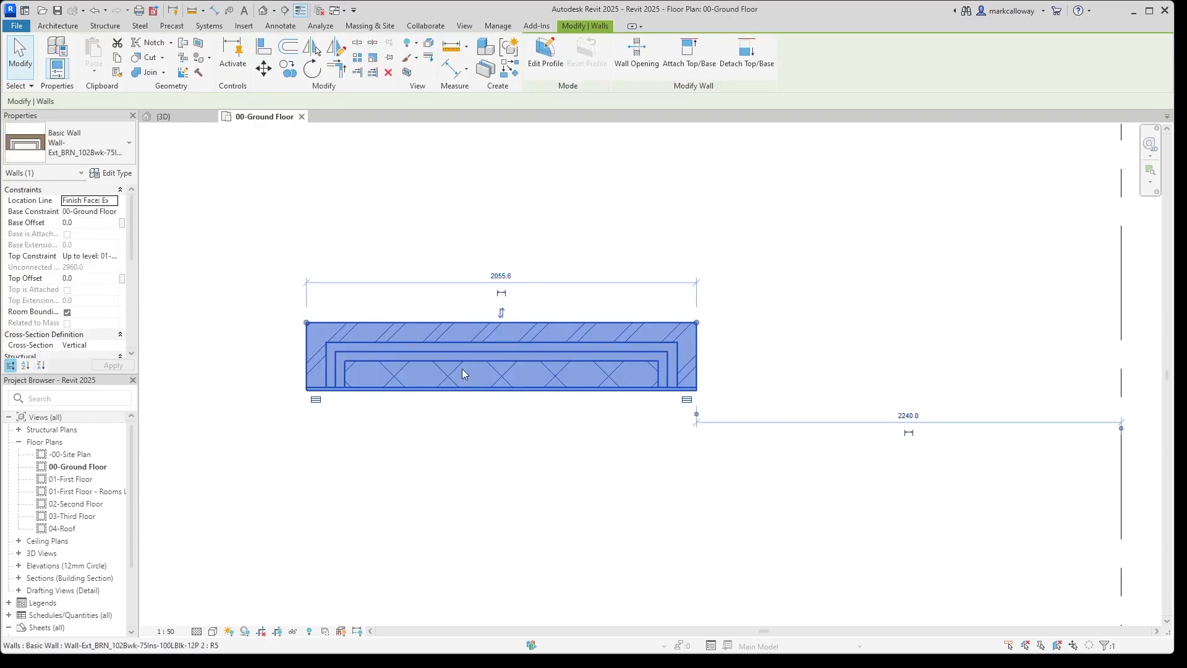
key("Delete")
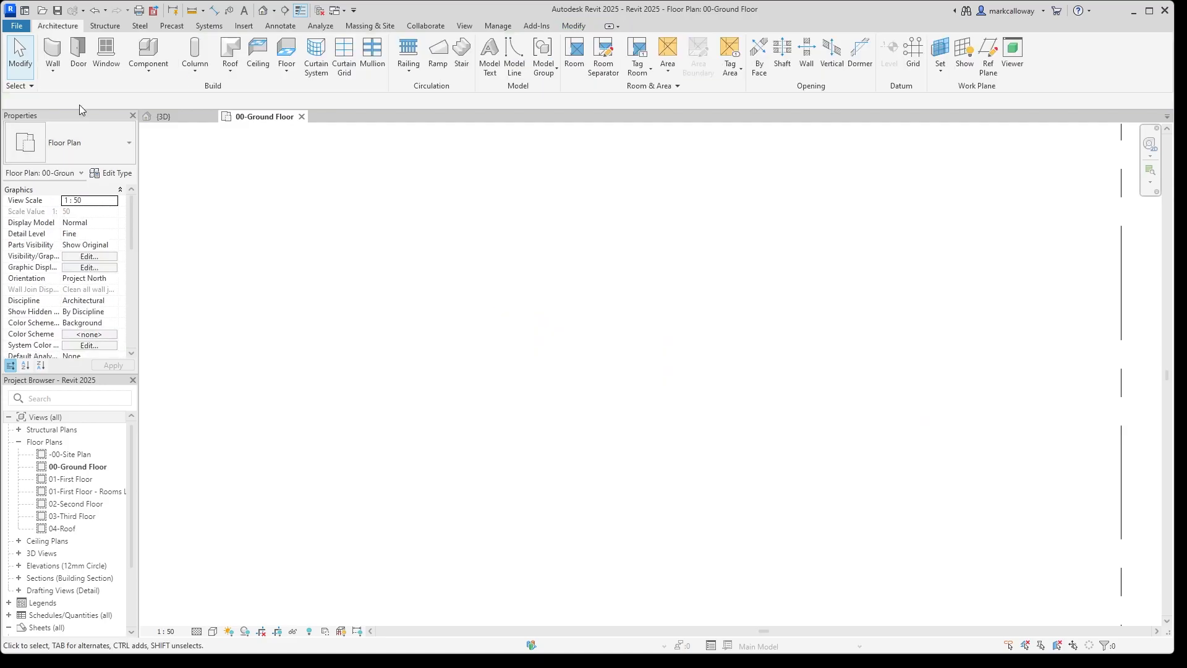
Turn off the Section Box in the 3D view and show the whole building on its site.
left_click(166, 116)
scroll(74, 321, "down", 2)
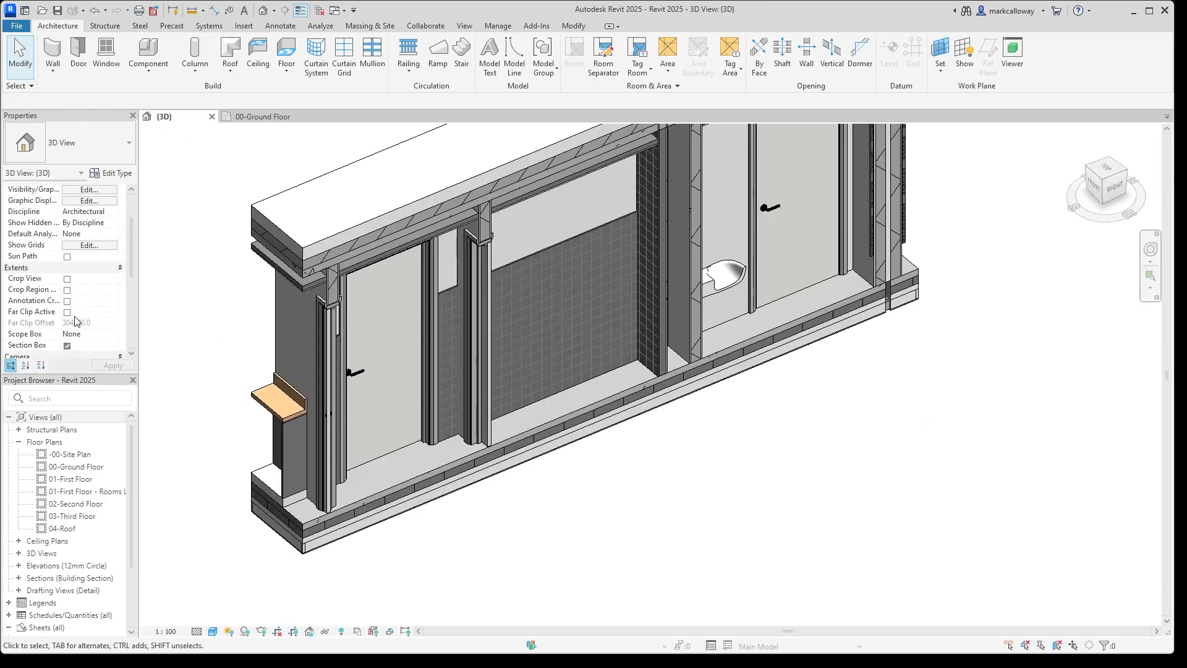
left_click(67, 312)
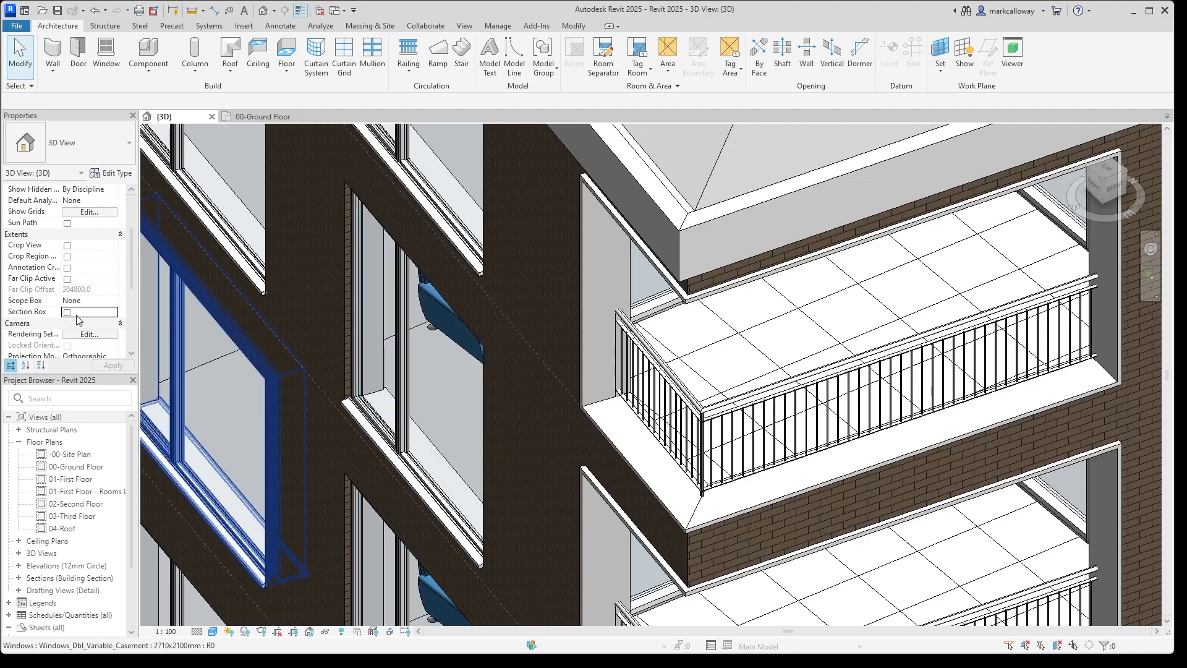
scroll(711, 433, "down", 10)
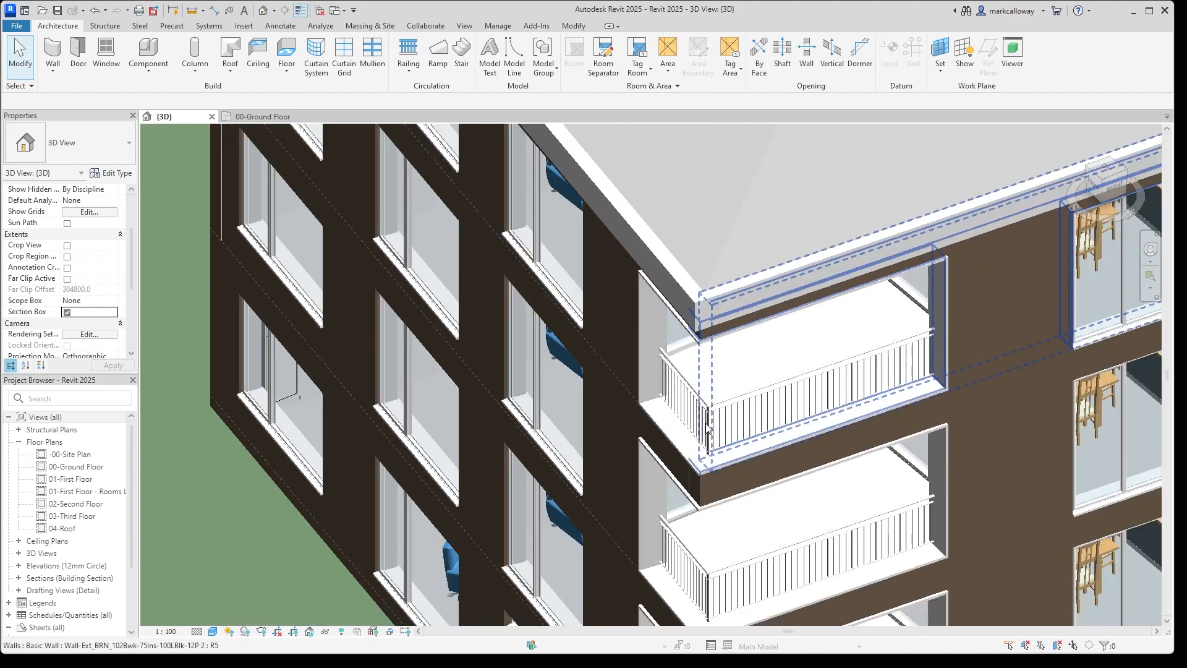
scroll(711, 433, "down", 3)
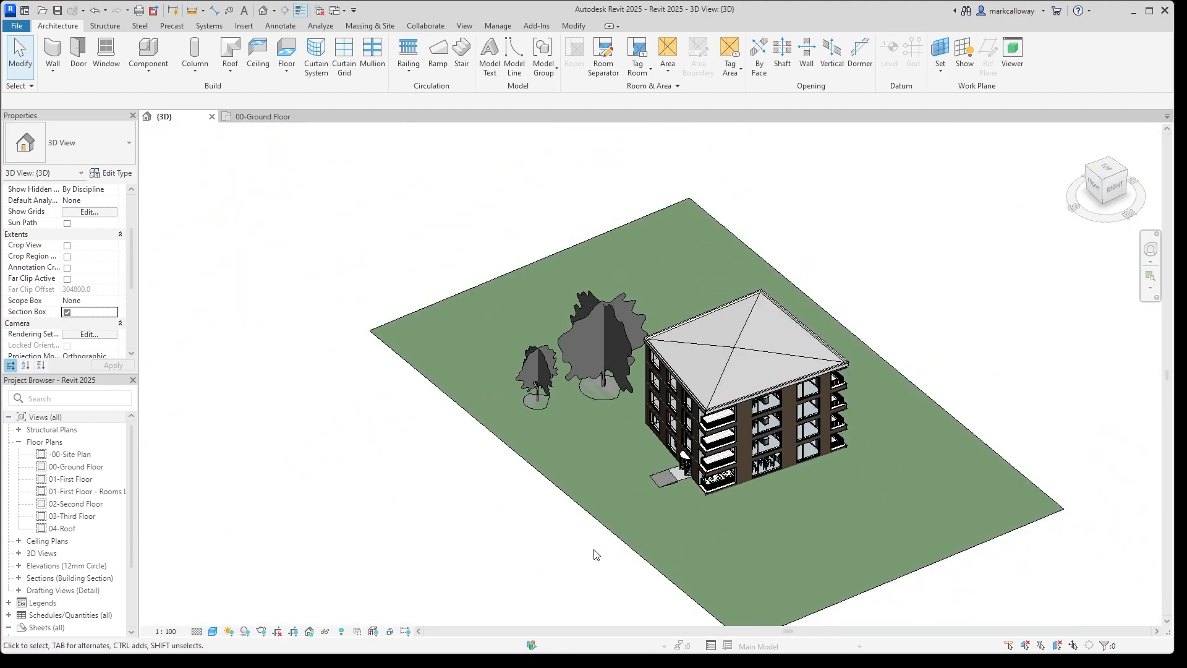
Generate a toposolid of type Toposolid 1 on base level 00-Ground Floor from the site topography, dismiss the warnings and select the new toposolid.
middle_click_drag(506, 538, 781, 519, "shift")
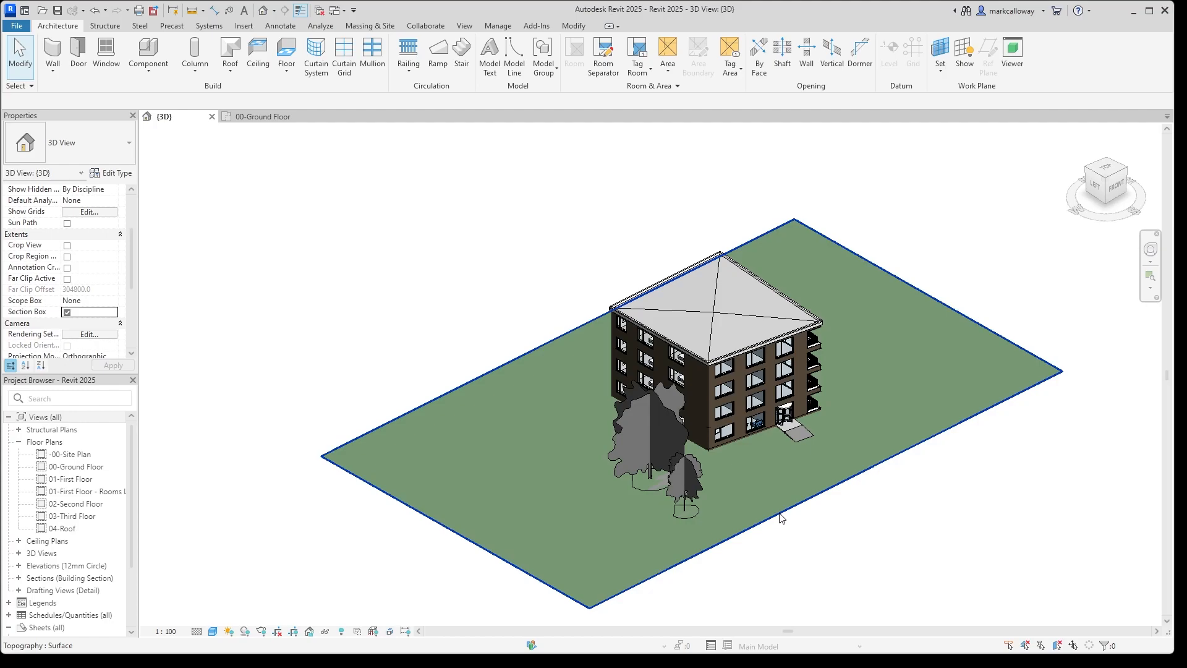
scroll(906, 475, "up", 3)
left_click(850, 465)
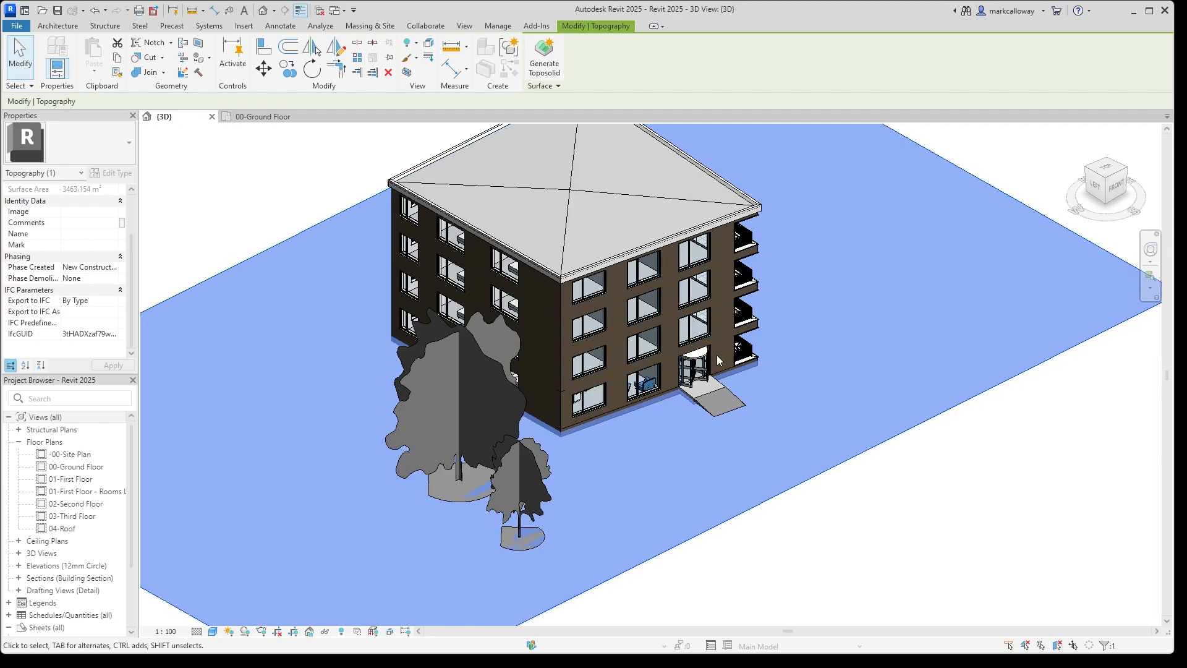
left_click(544, 65)
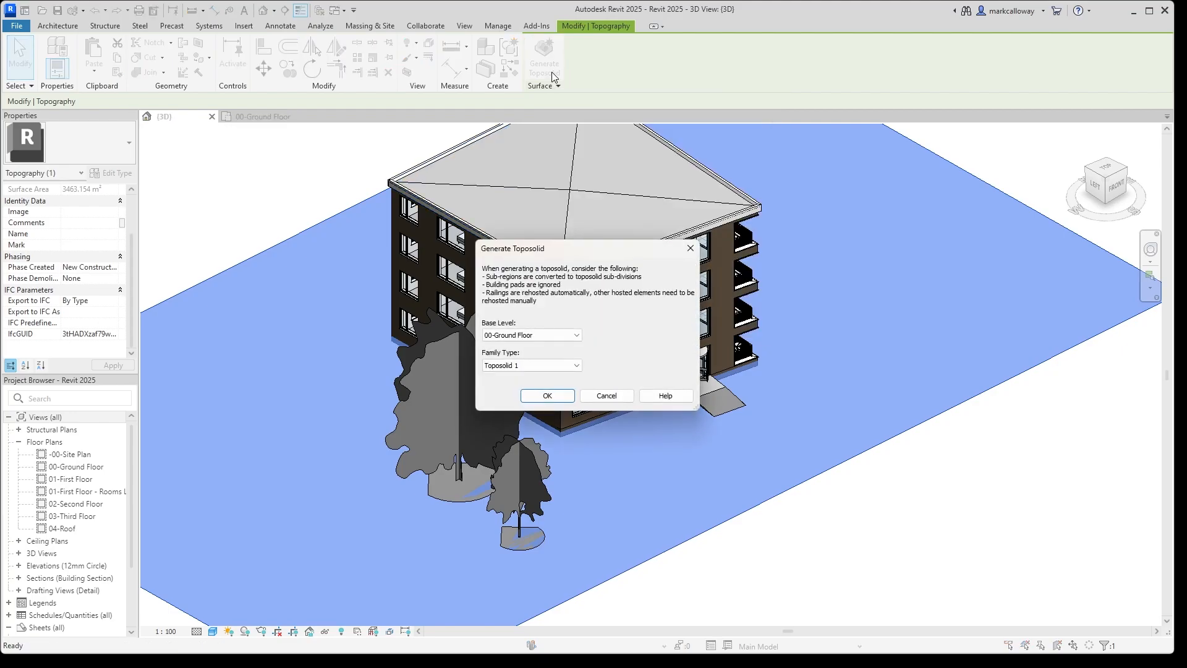
left_click(547, 396)
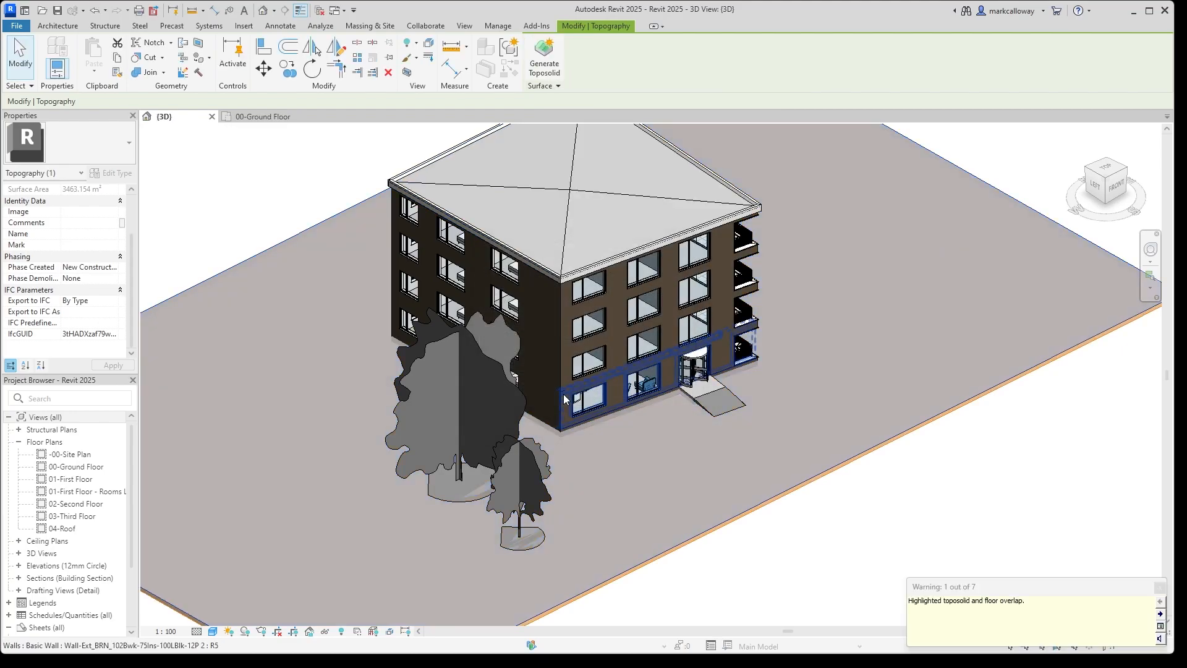
left_click(1160, 587)
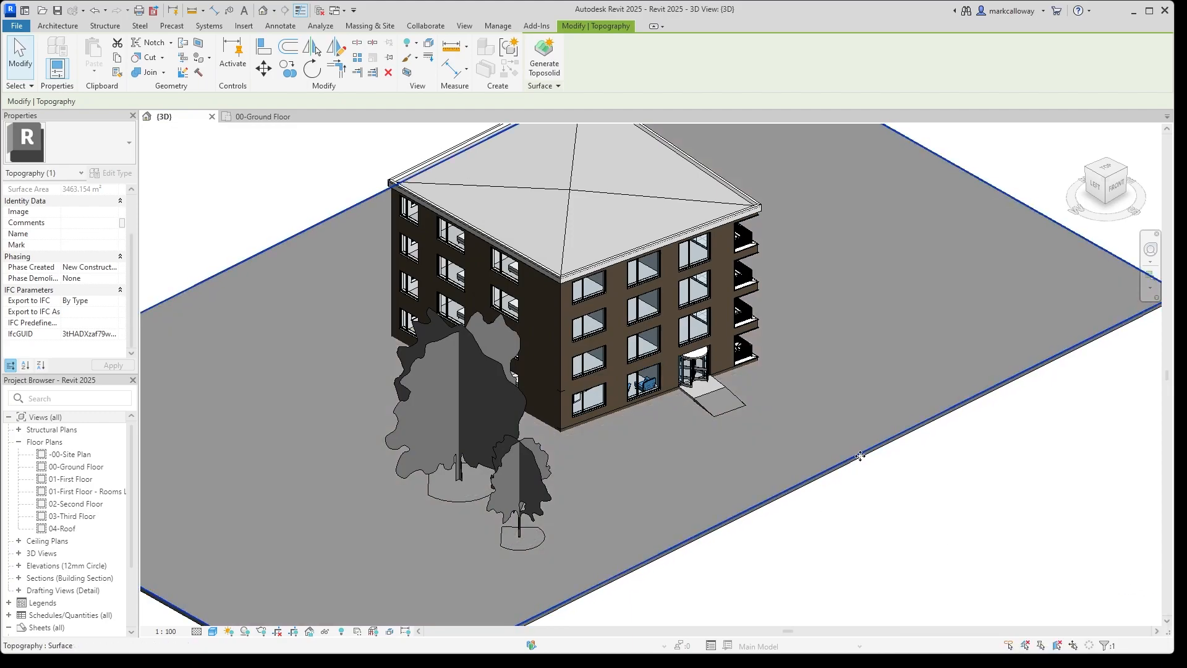
scroll(829, 526, "up", 2)
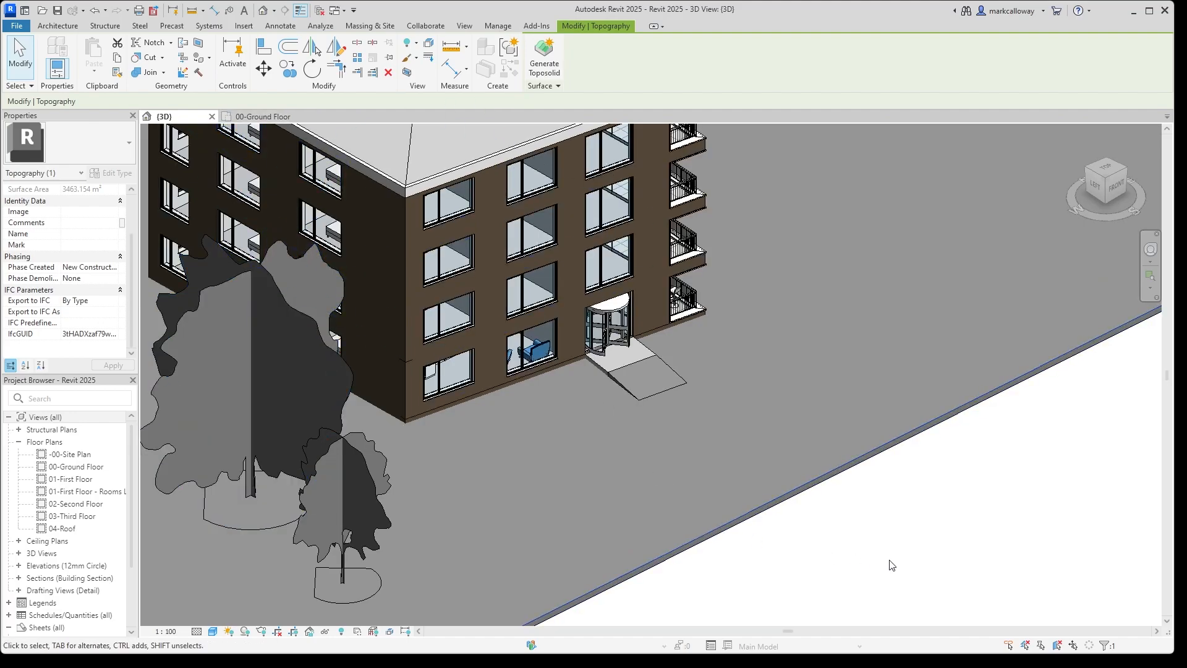
left_click(822, 487)
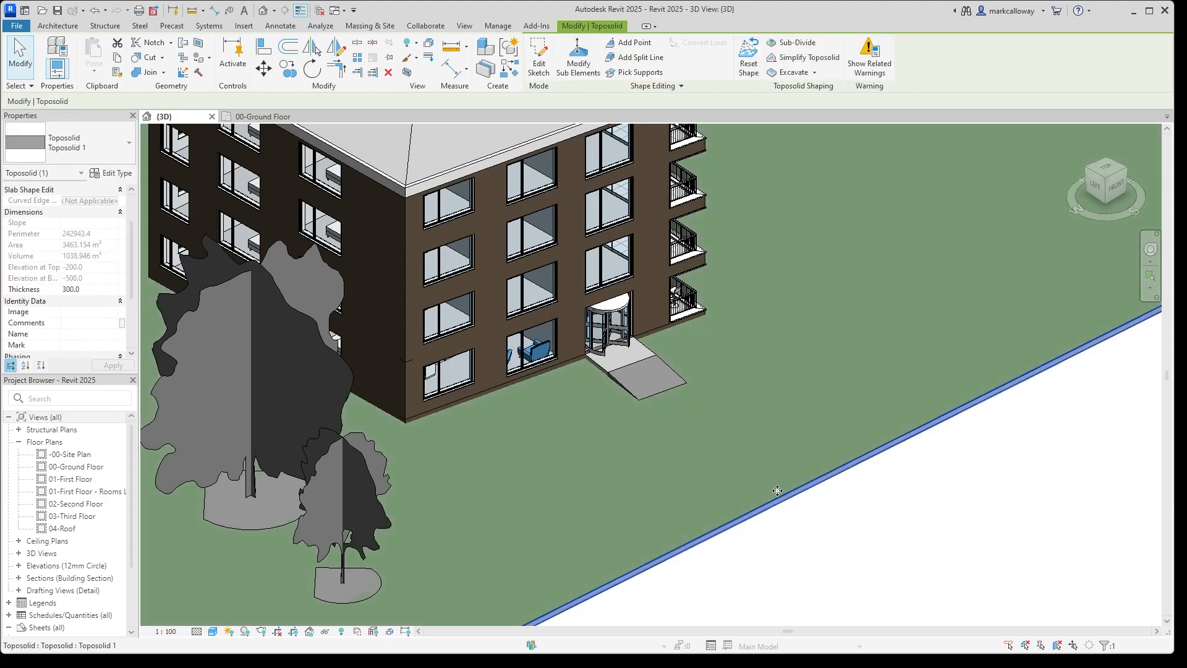
Deselect the toposolid and start a new architectural floor of type Generic 300mm.
left_click(882, 527)
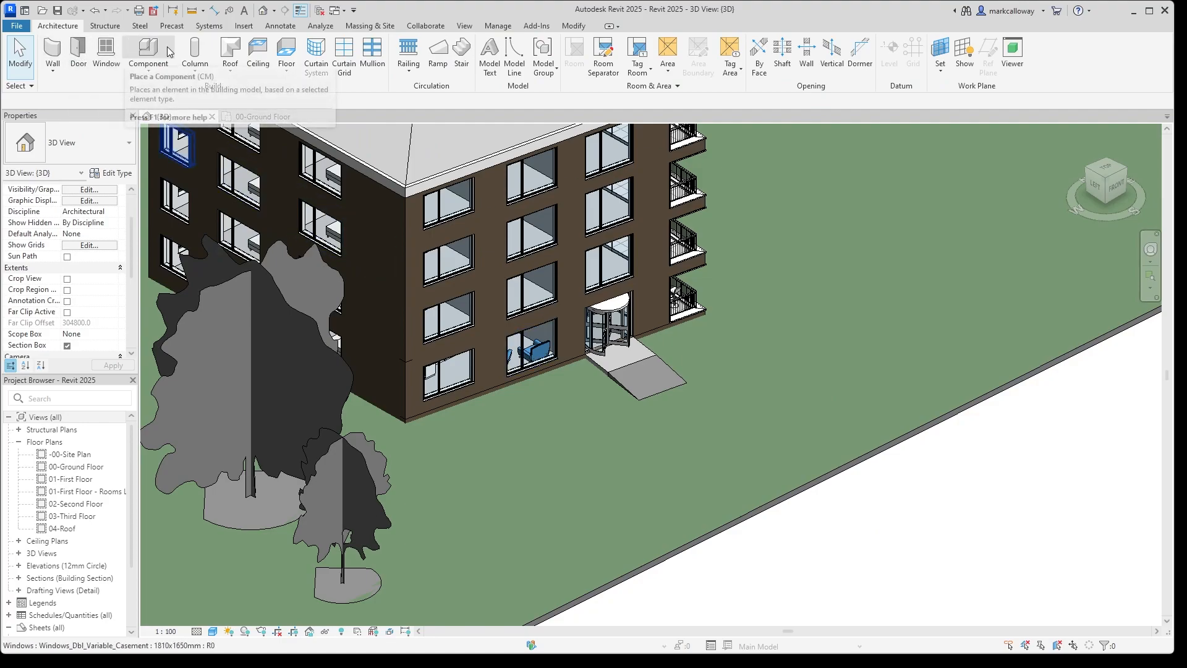
left_click(287, 51)
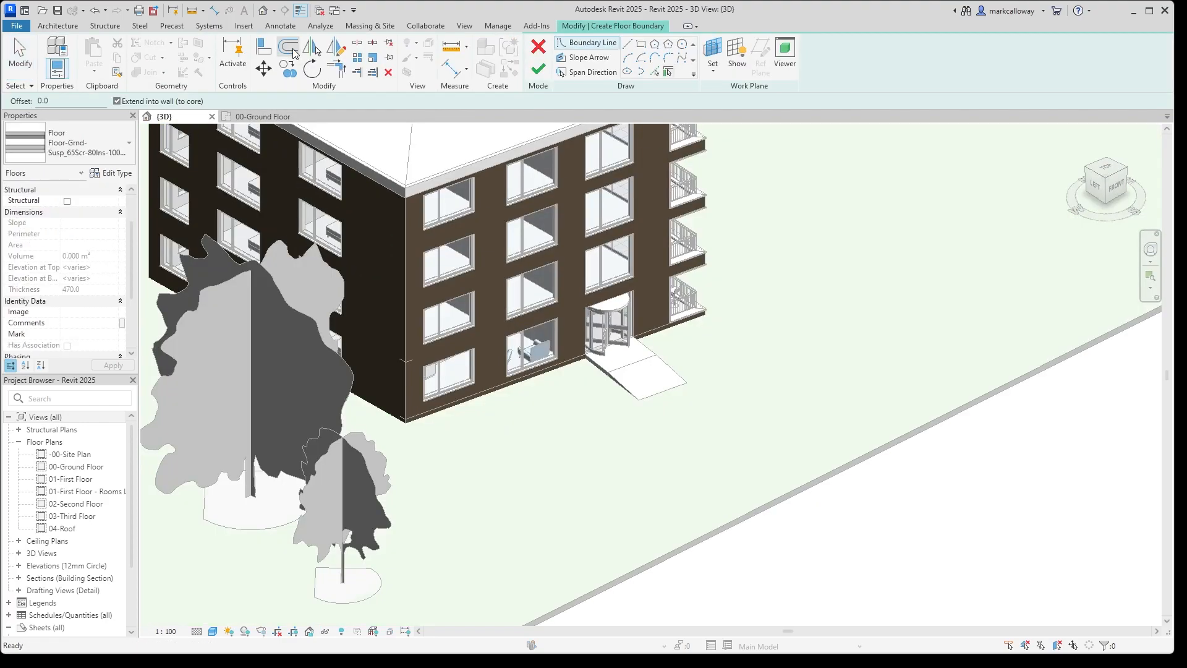
left_click(92, 143)
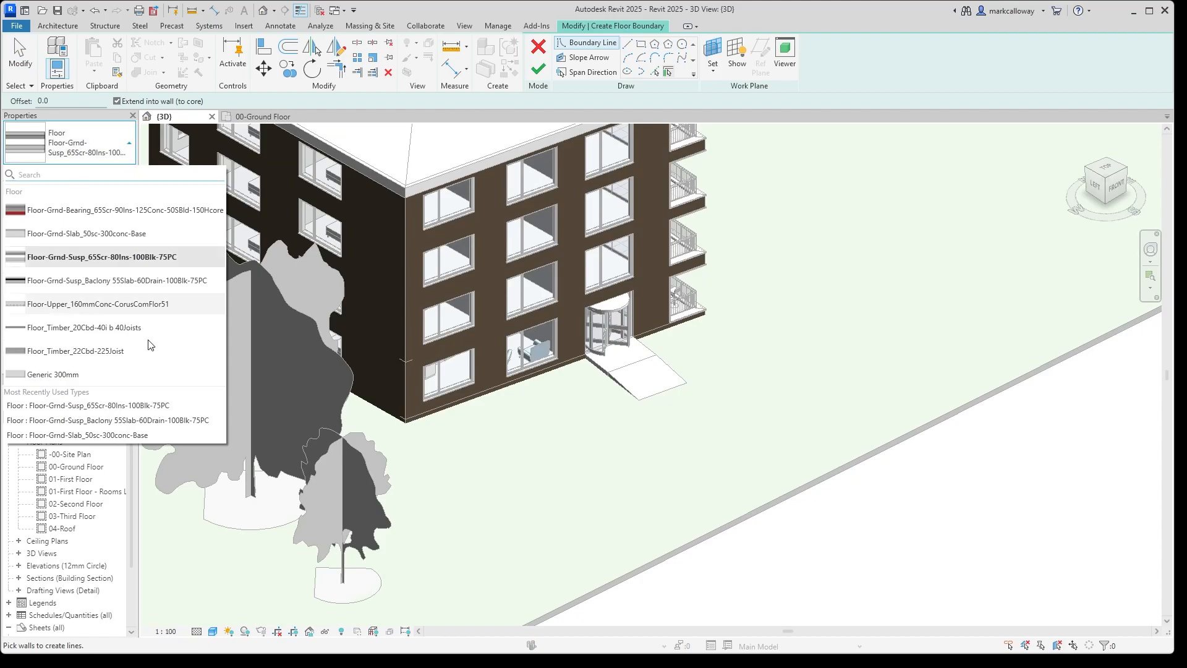
left_click(134, 375)
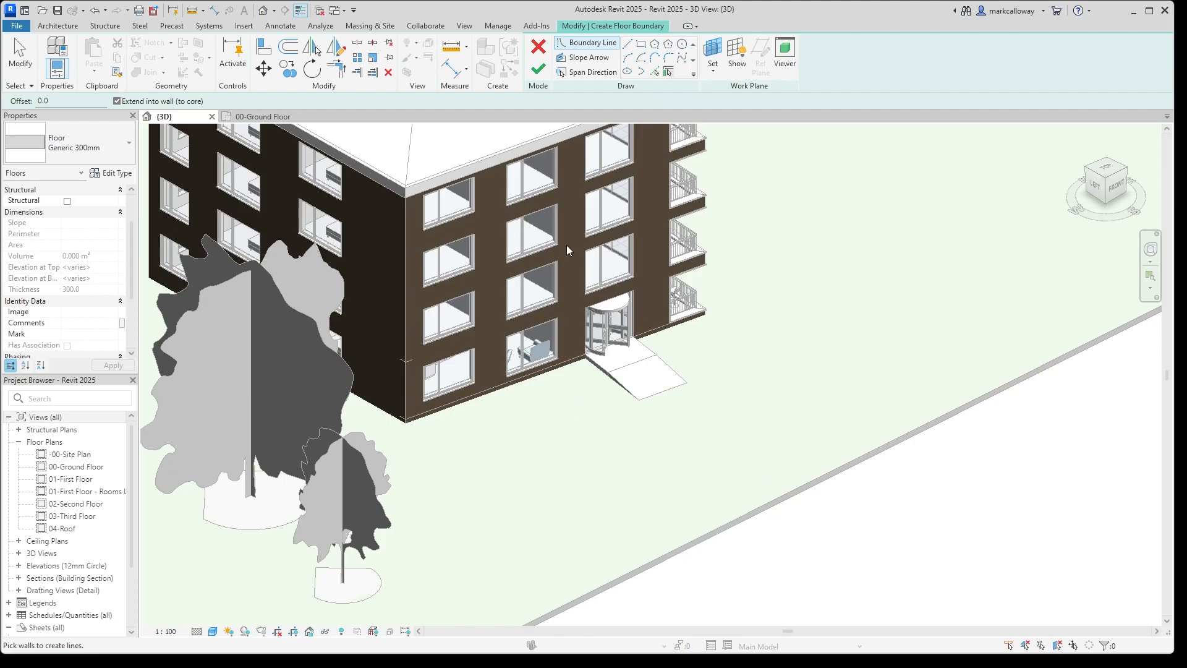
Create the floor from a closed six-sided boundary starting at the entrance ramp's outer corner and extending past the site edge, and dismiss the overlap warning.
left_click(628, 44)
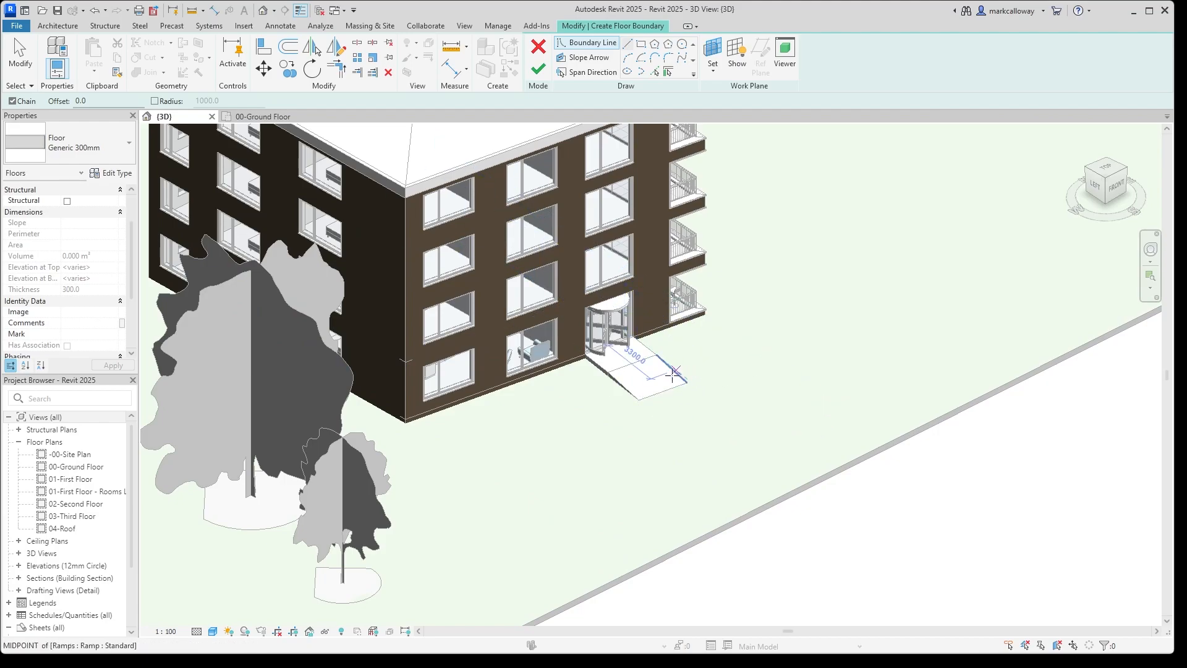
left_click(640, 399)
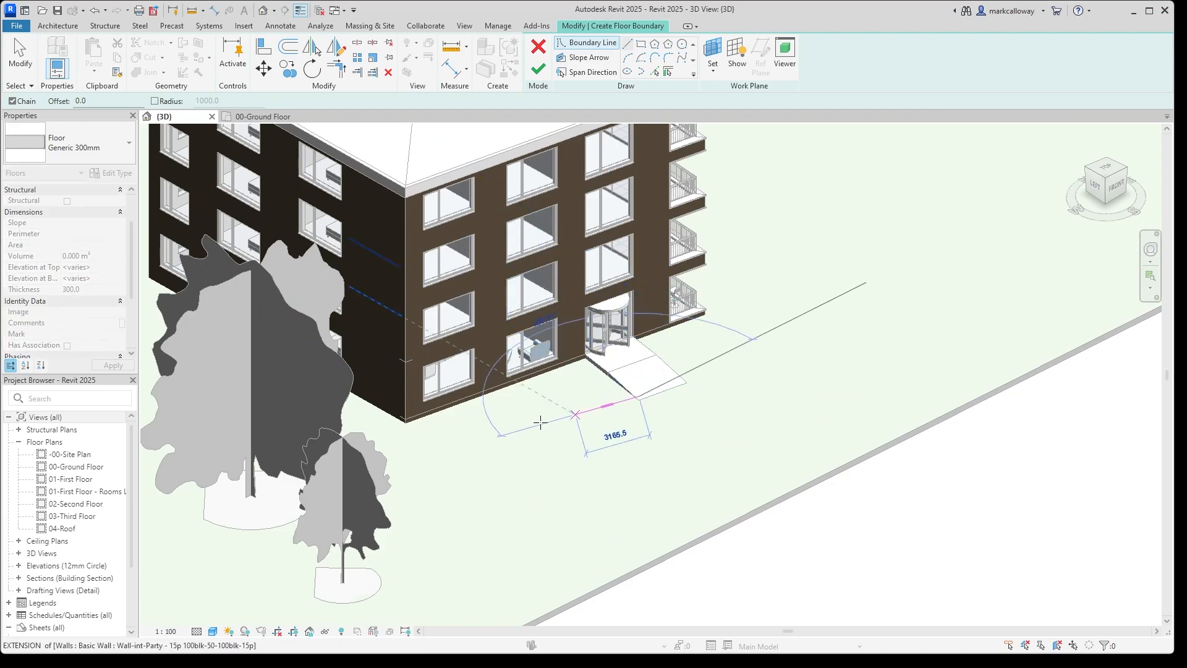
left_click(501, 465)
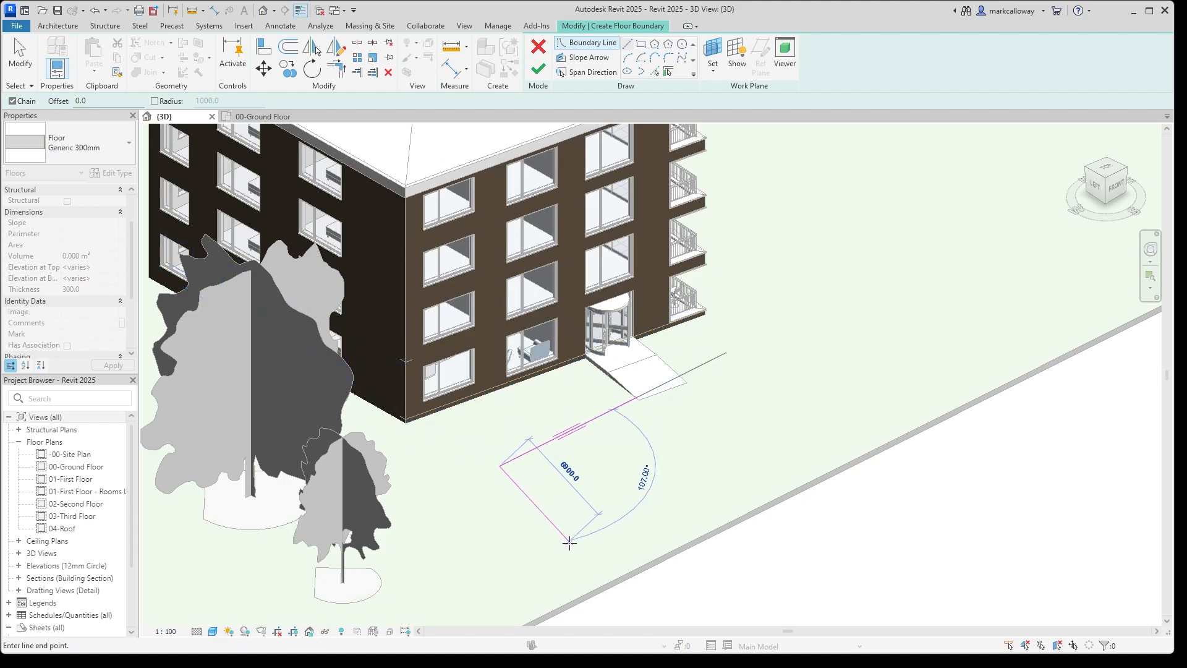
left_click(580, 551)
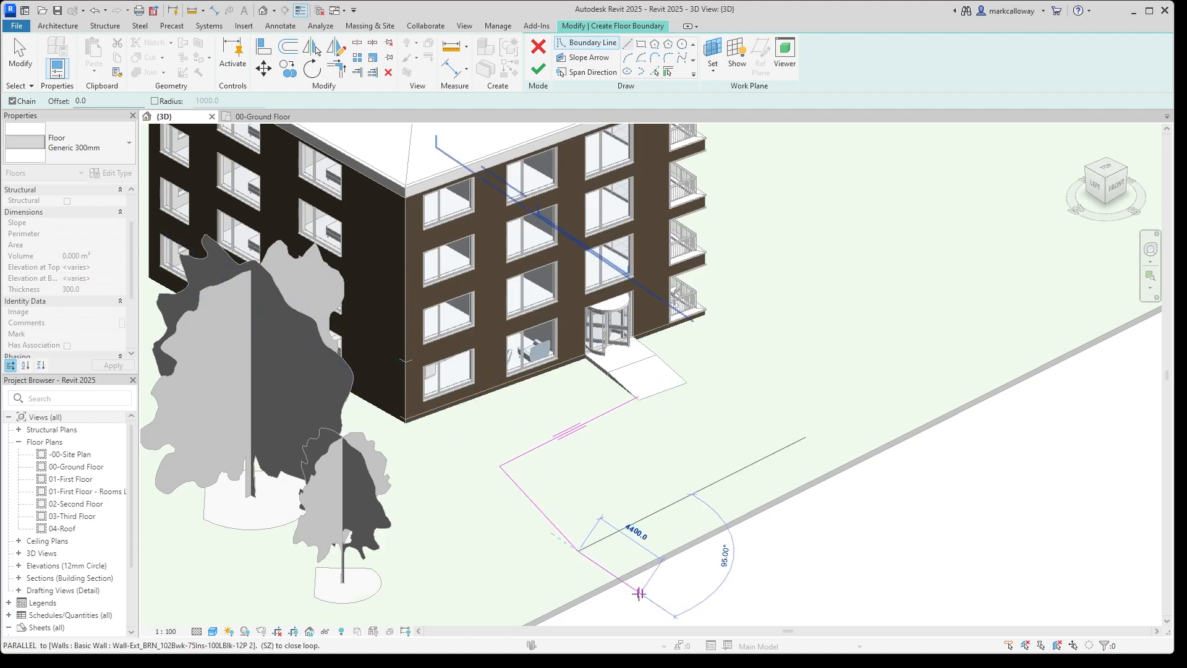
left_click(640, 592)
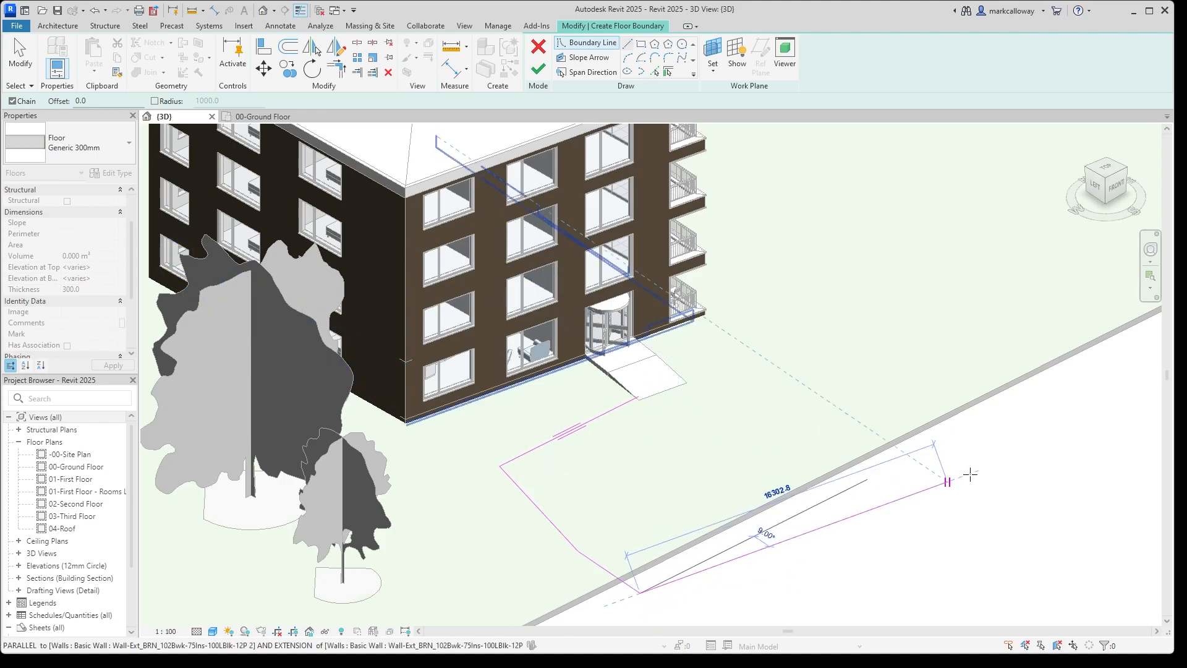
left_click(1070, 378)
left_click(993, 293)
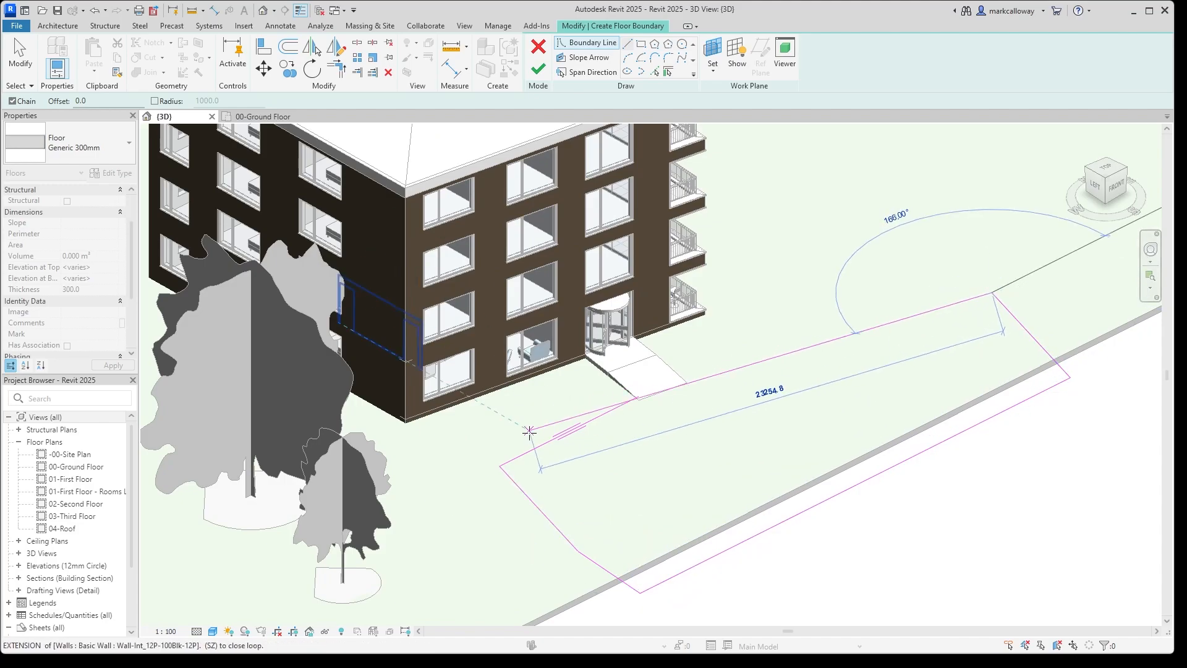
left_click(639, 395)
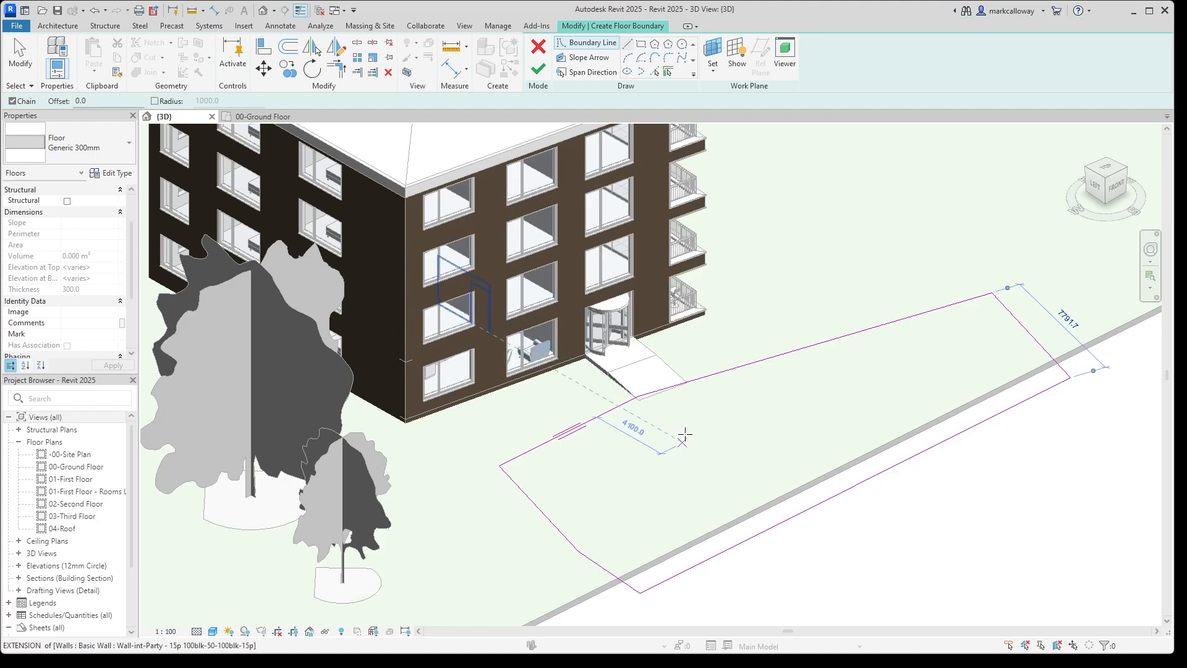
left_click(544, 73)
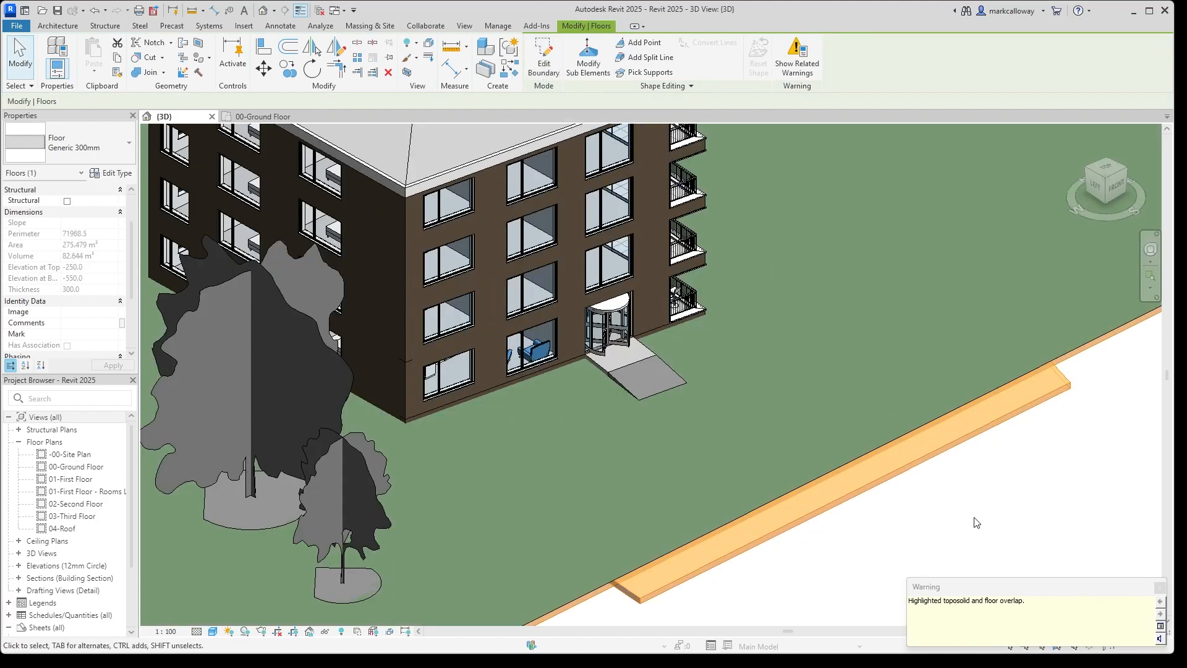
left_click(1160, 588)
left_click(927, 563)
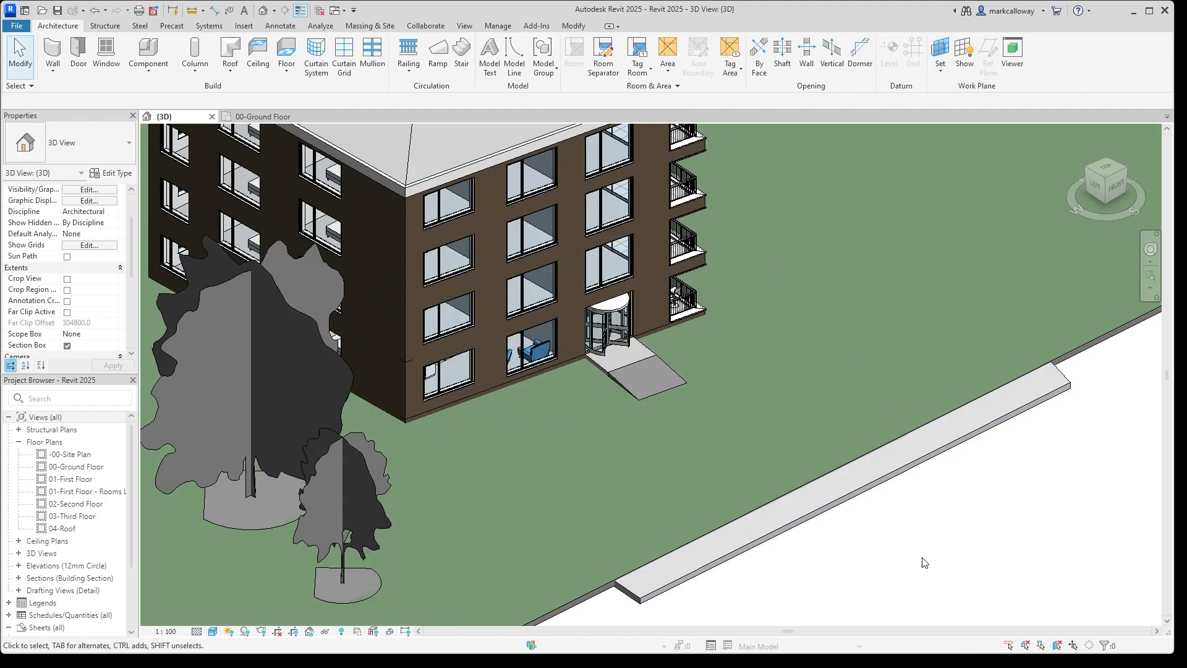
Examine the corner where the new floor slab meets the toposolid at the site edge.
scroll(695, 555, "up", 5)
middle_click_drag(678, 562, 795, 414)
scroll(532, 463, "up", 3)
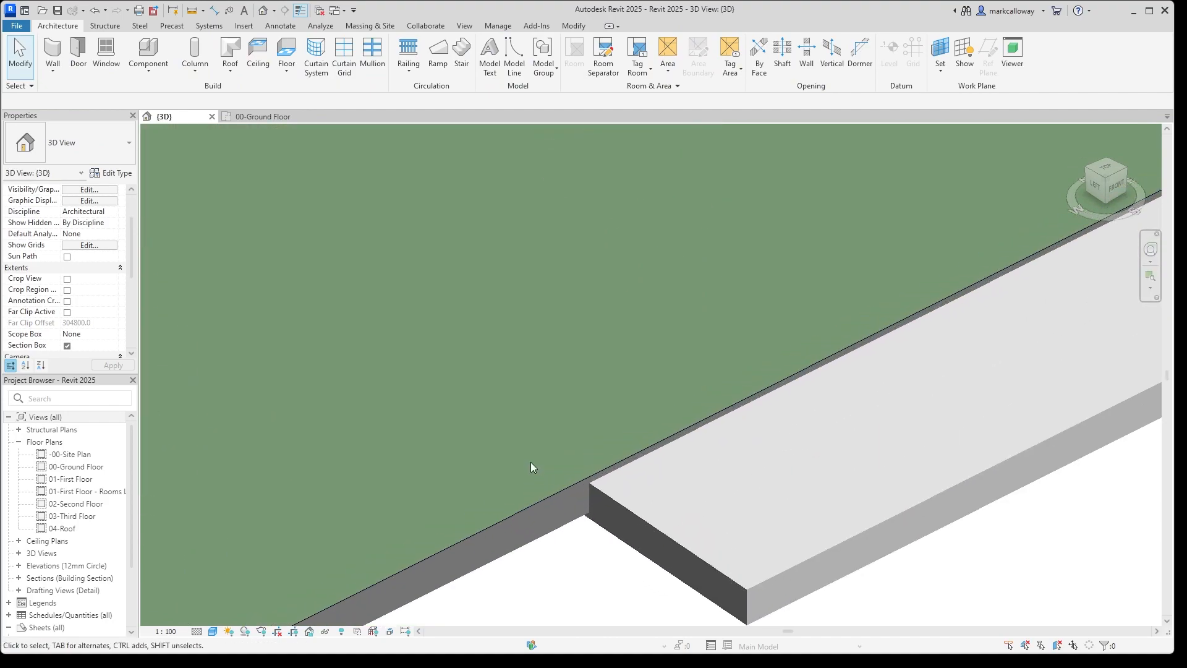
scroll(622, 474, "up", 2)
scroll(617, 488, "up", 1)
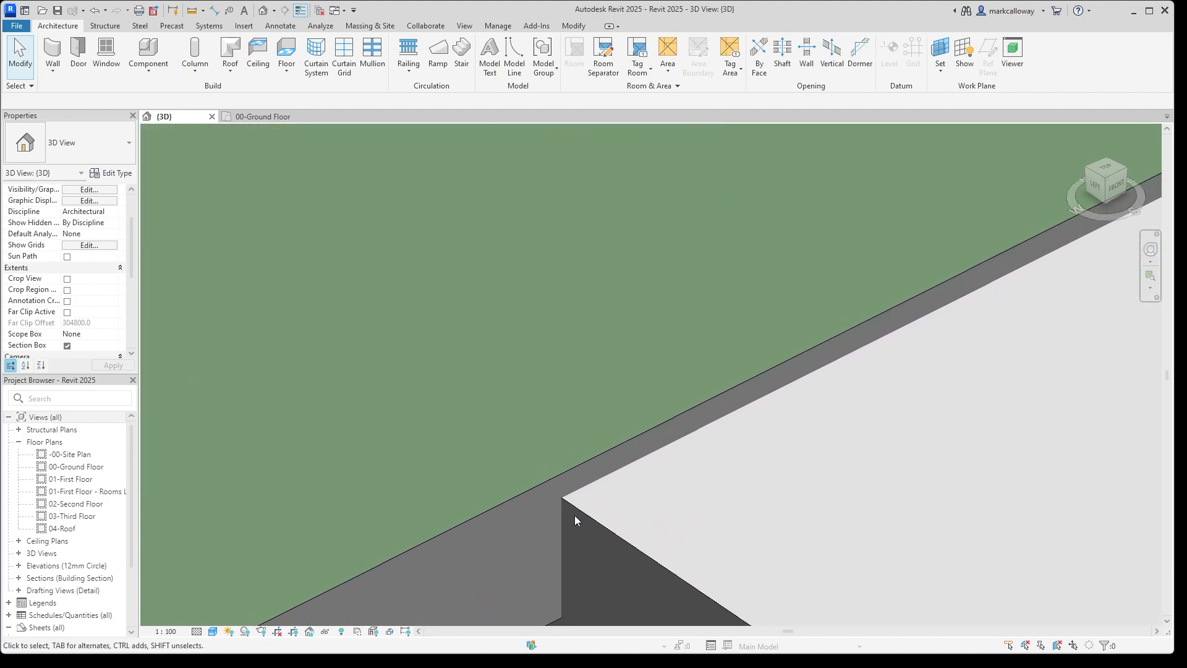
scroll(655, 493, "down", 1)
scroll(660, 496, "down", 1)
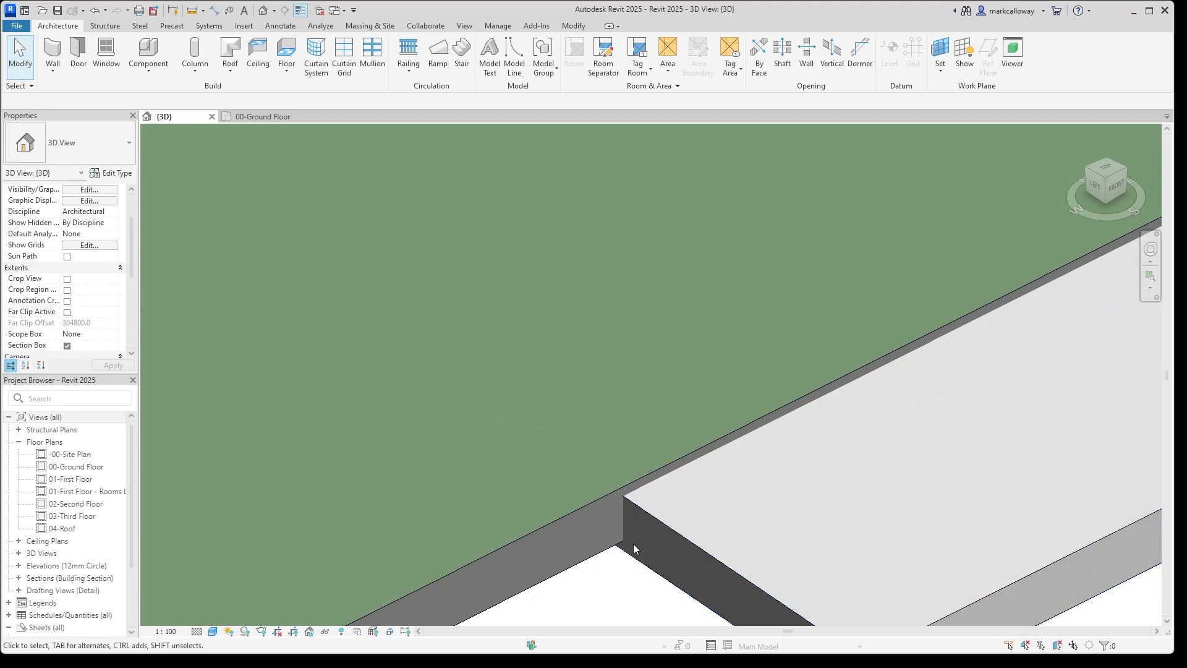
scroll(686, 507, "down", 6)
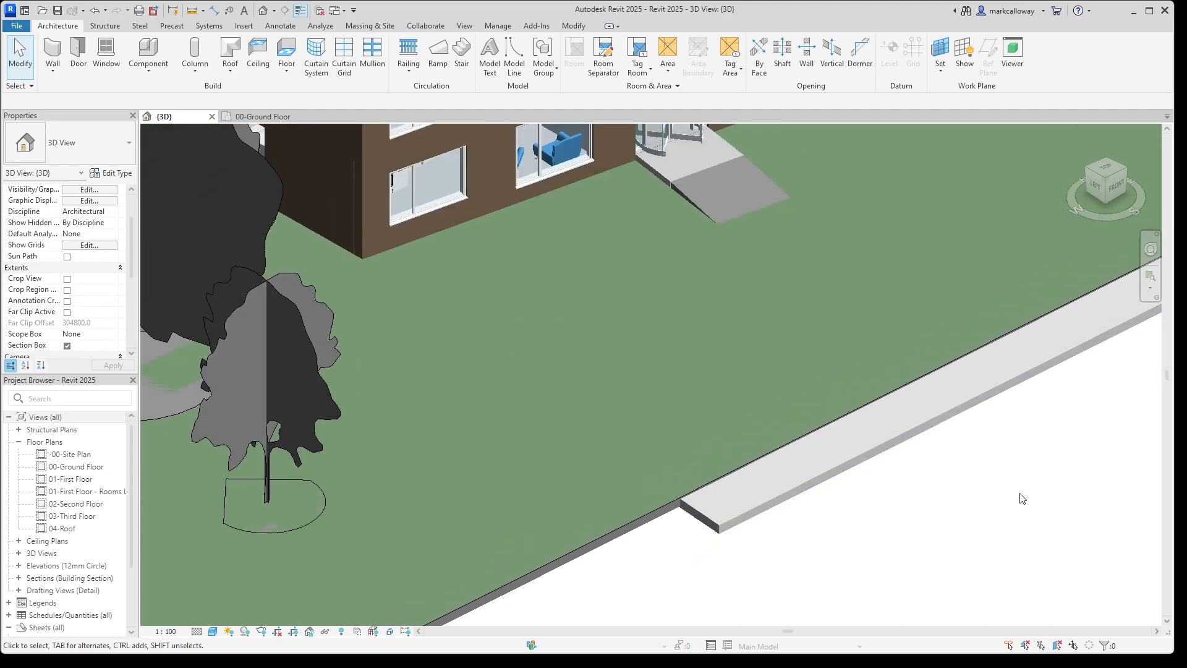
Select the original topography surface overlying the toposolid and remove it from the 3D view.
left_click(513, 598)
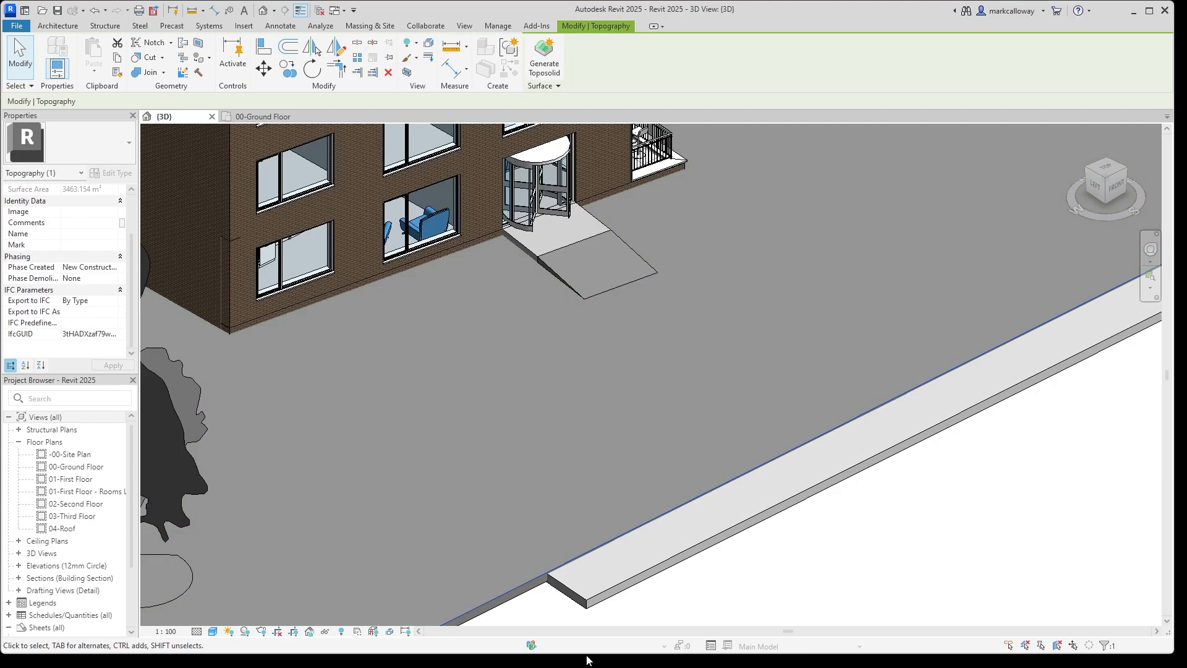
left_click(539, 615)
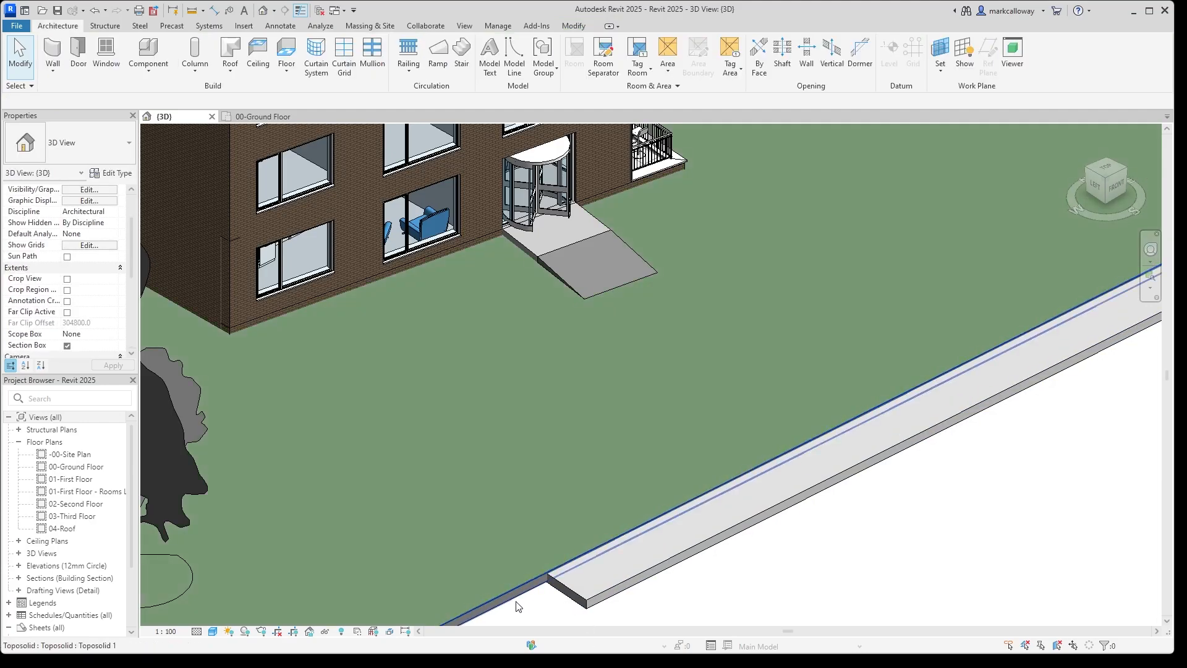
left_click(511, 593)
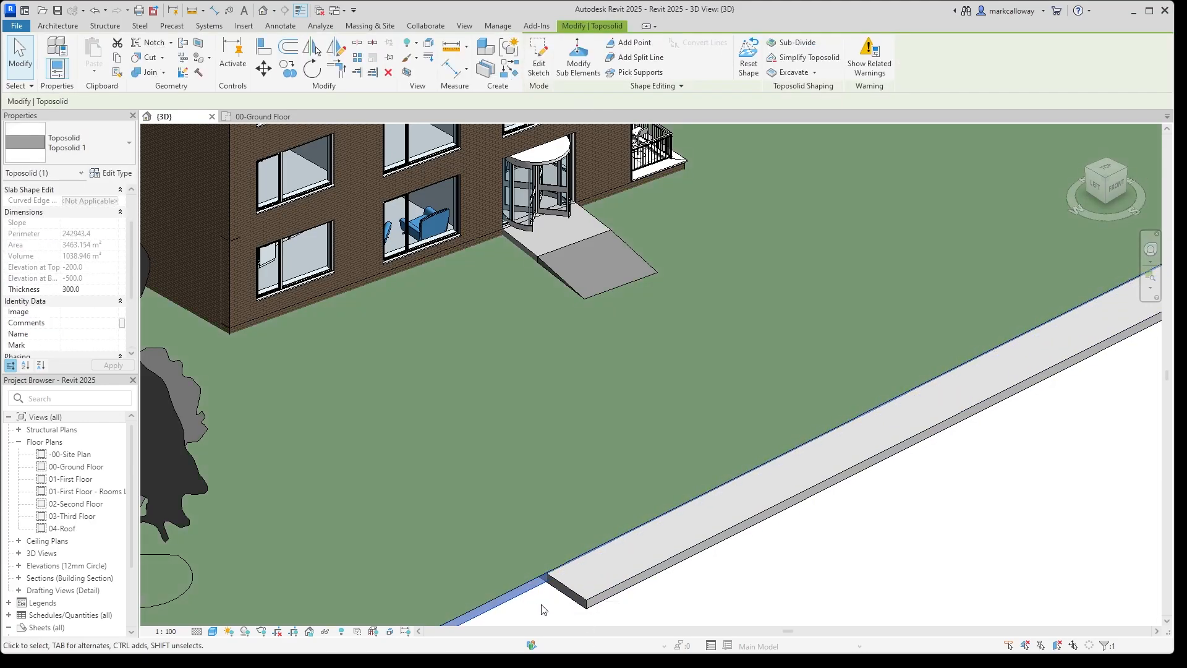
left_click(544, 610)
left_click(526, 592)
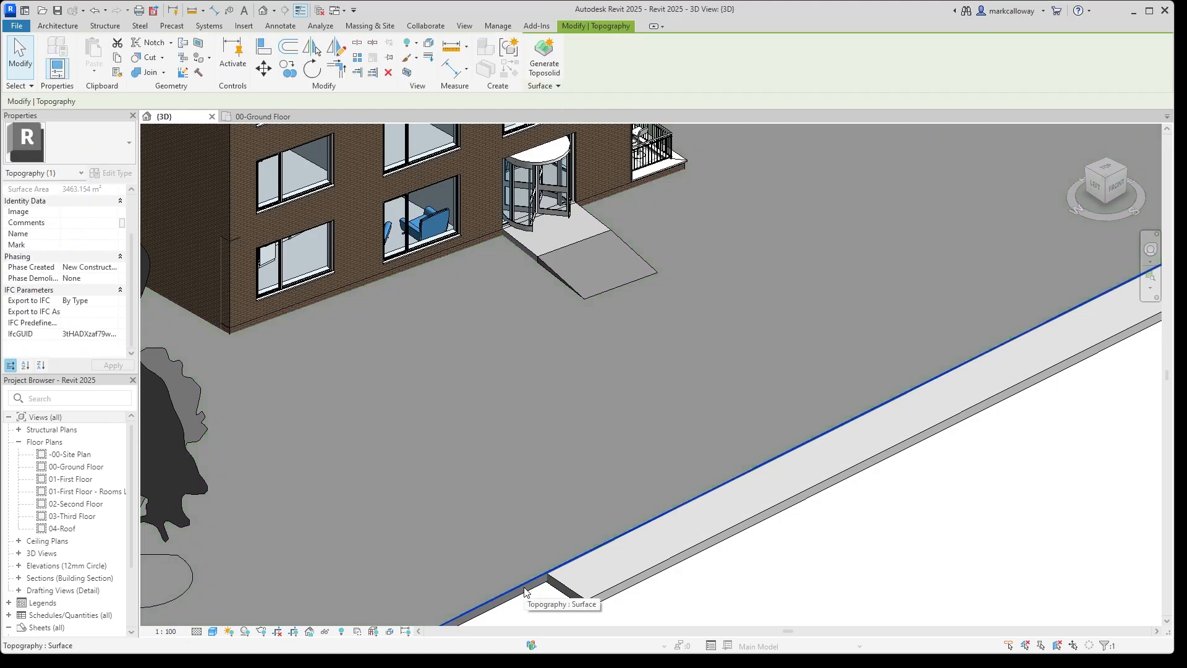
left_click(527, 593)
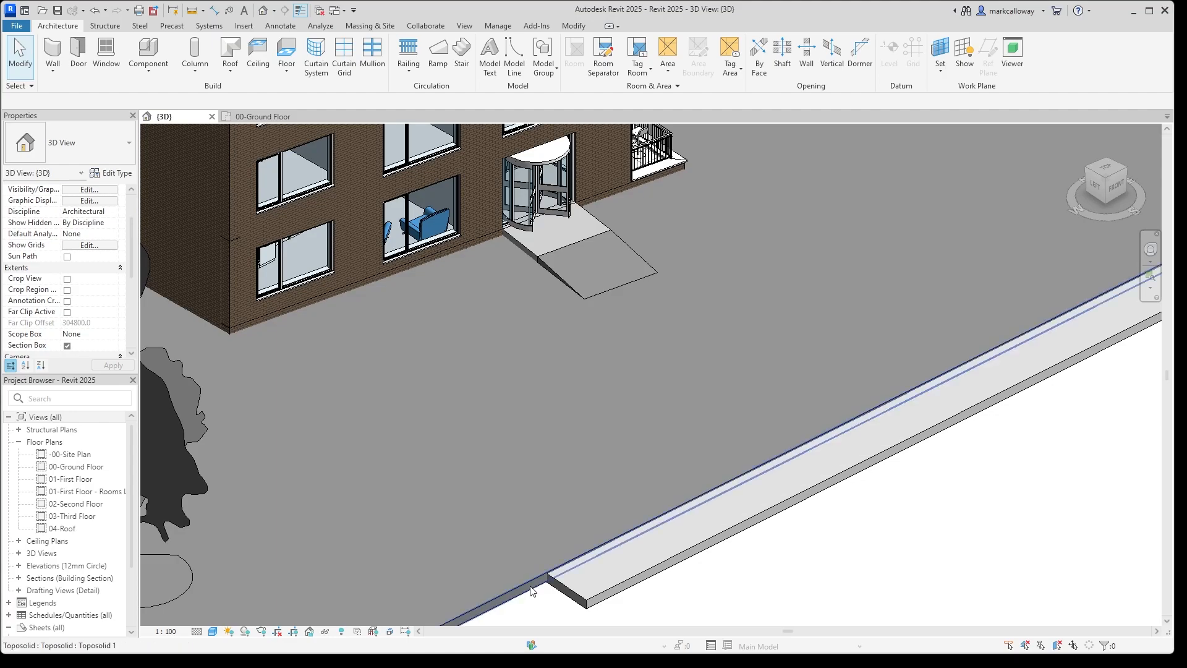
Excavate the toposolid with the Generic 300mm floor and end the command.
left_click(560, 606)
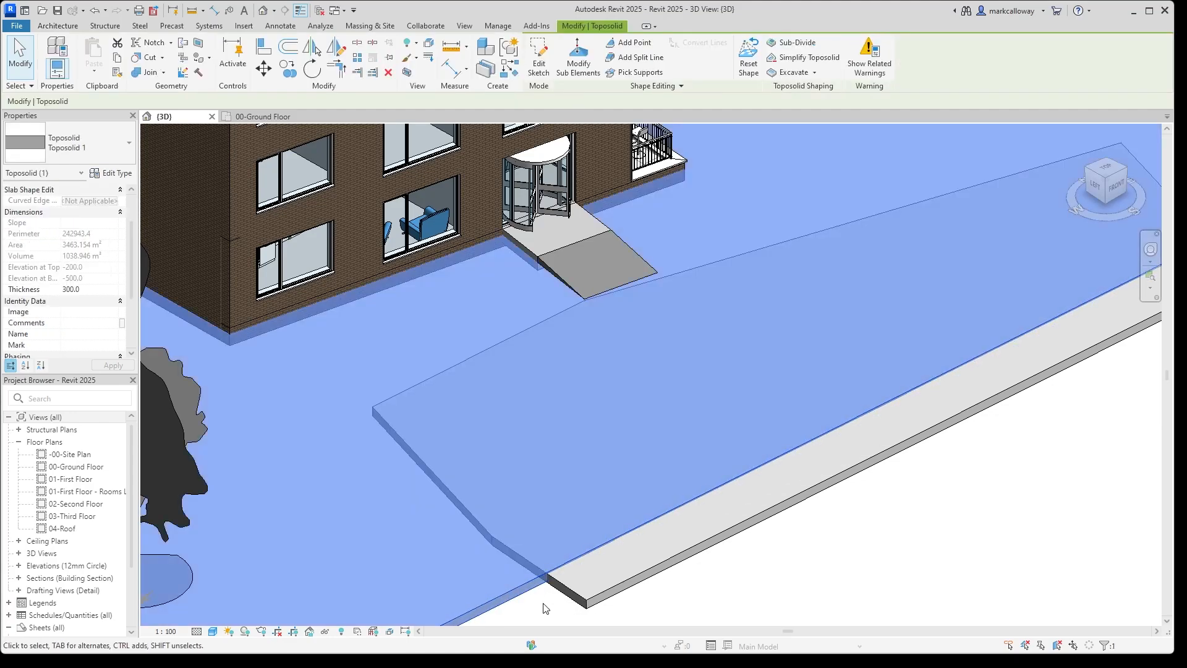
left_click(787, 73)
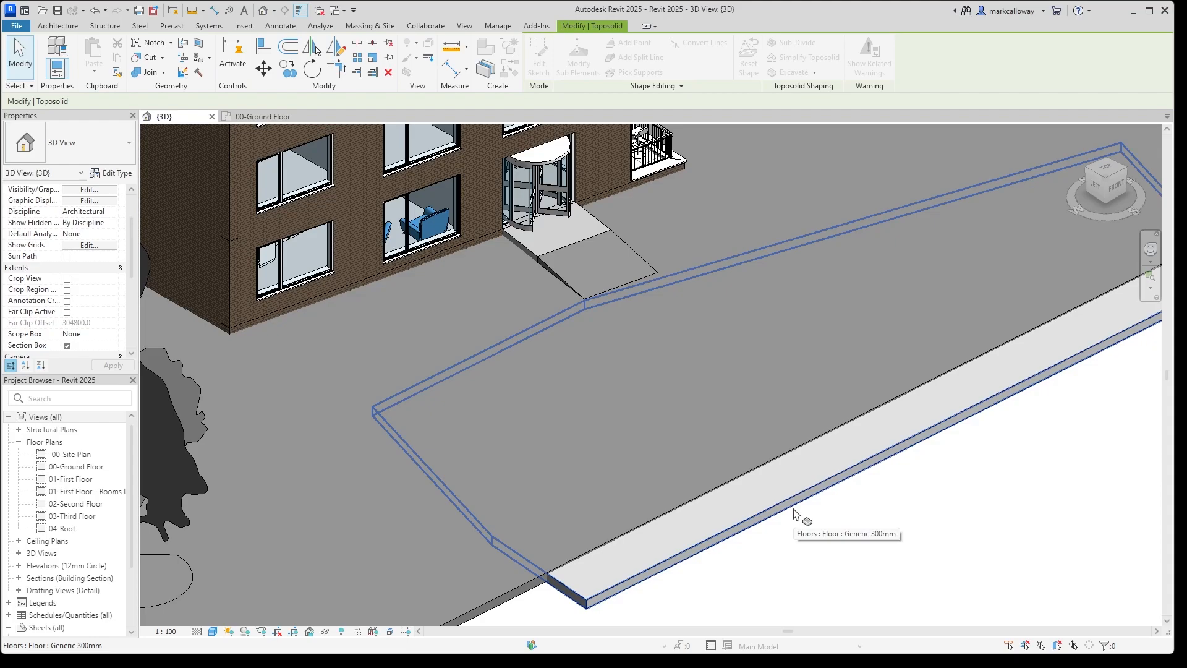
left_click(795, 514)
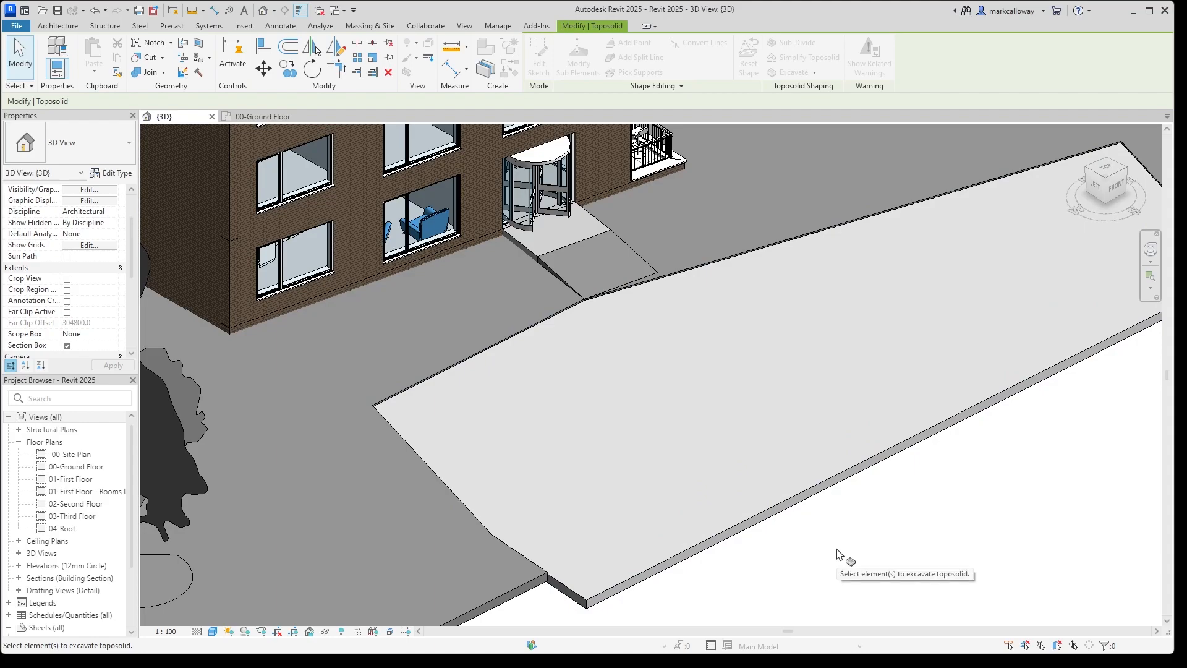
key("Escape")
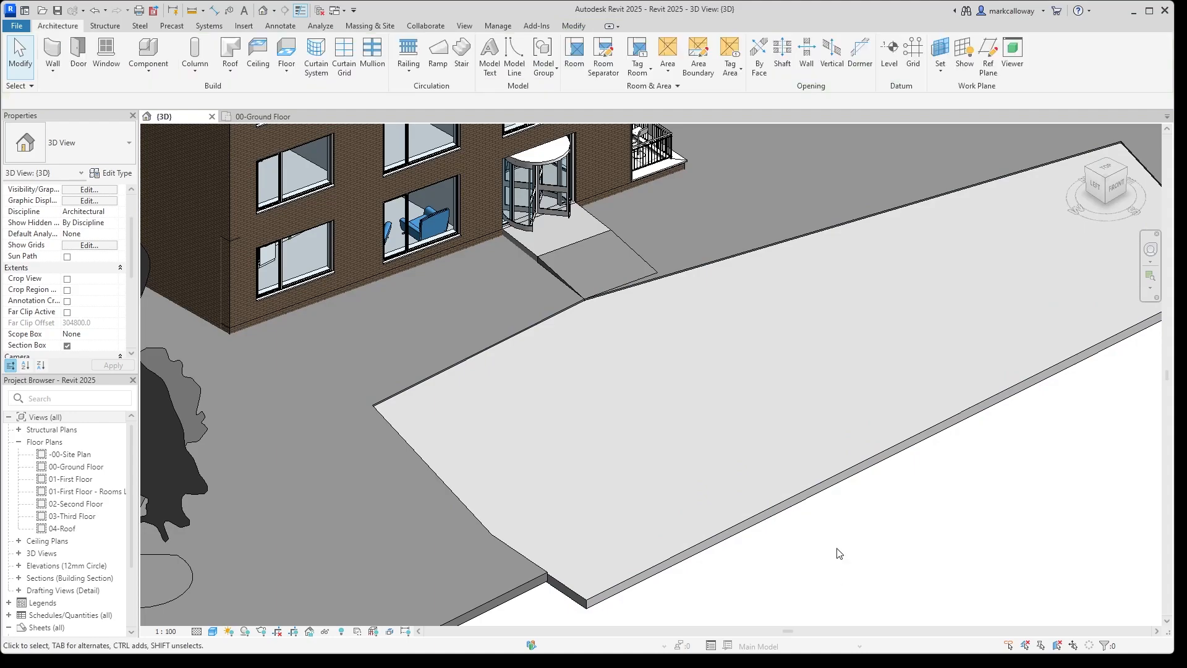
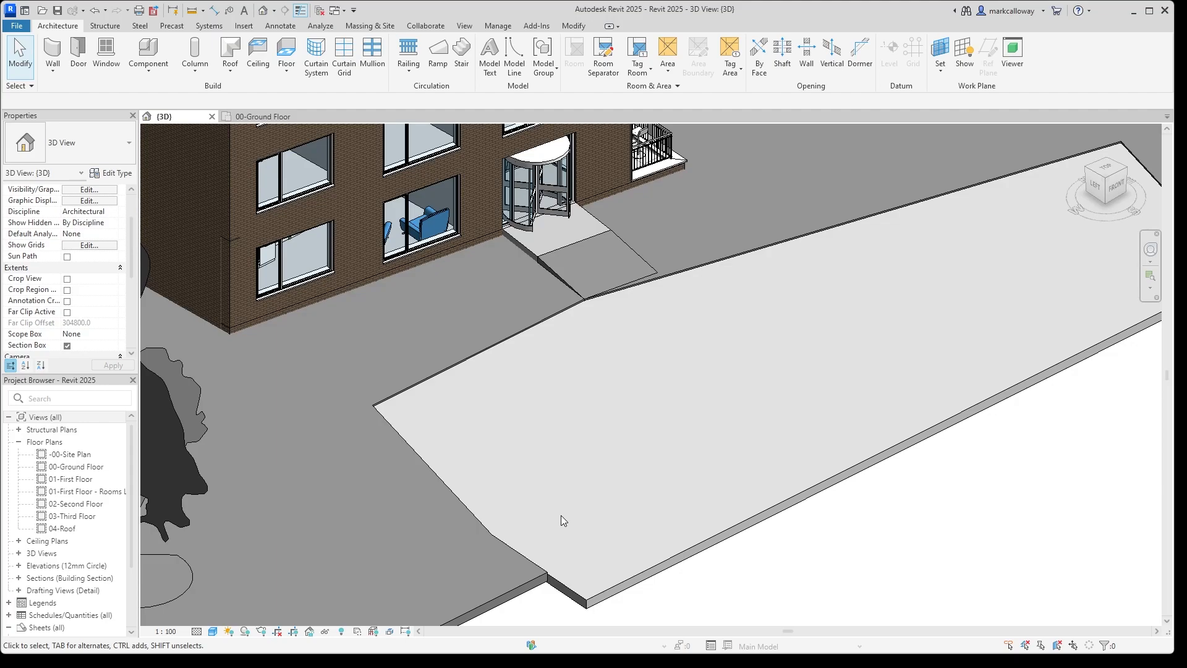
Examine the excavated toposolid edge along the floor slab, near the entrance ramp.
scroll(525, 496, "up", 6)
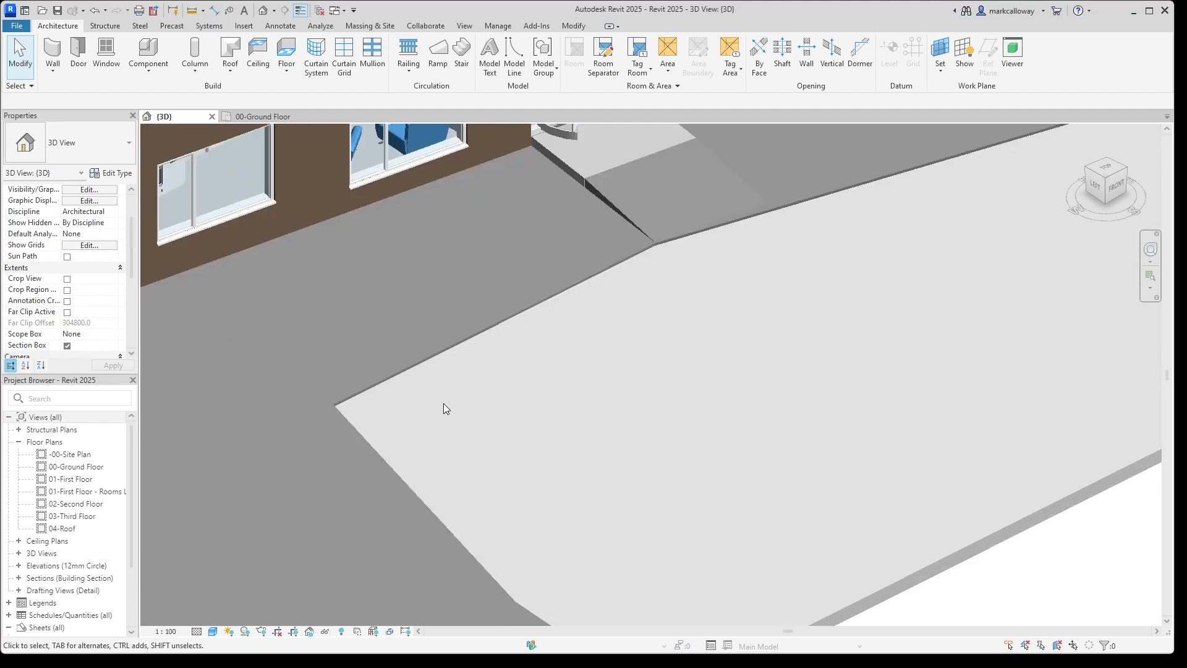
scroll(349, 339, "up", 2)
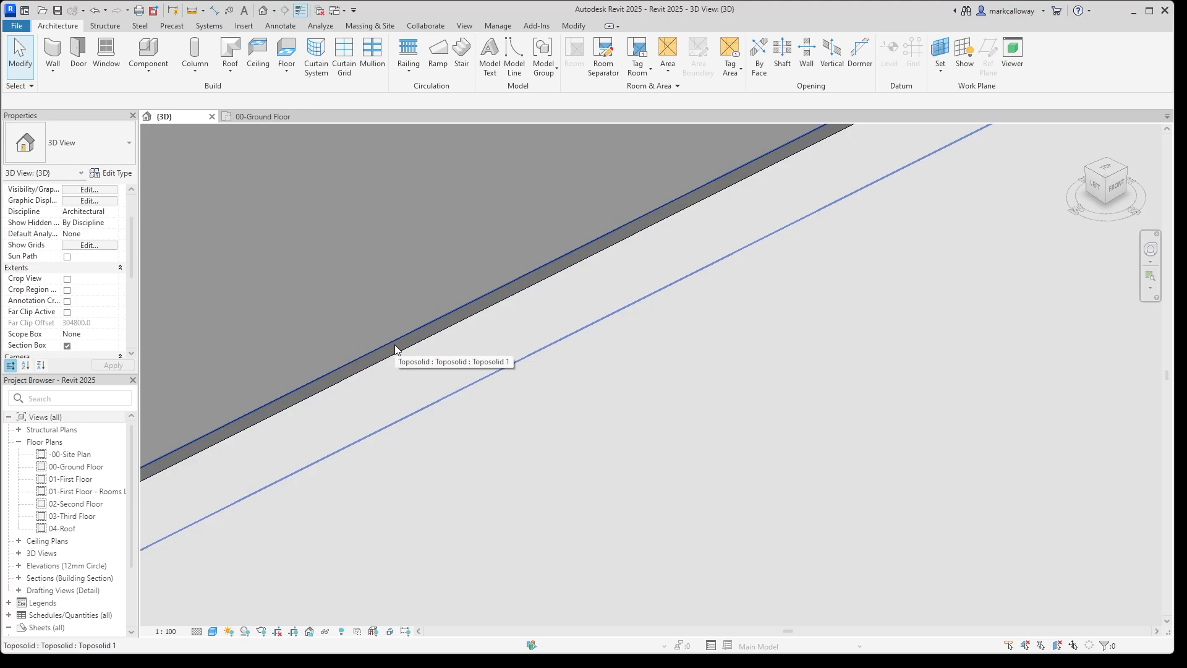
scroll(608, 502, "down", 8)
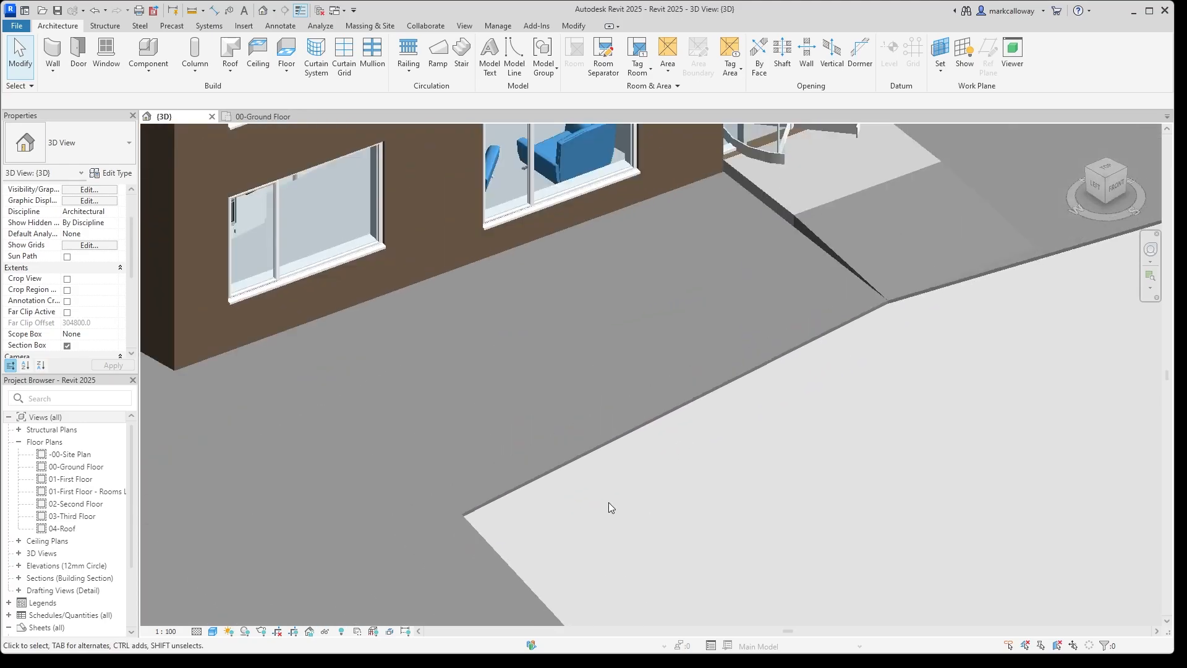
scroll(608, 506, "down", 5)
scroll(755, 479, "up", 3)
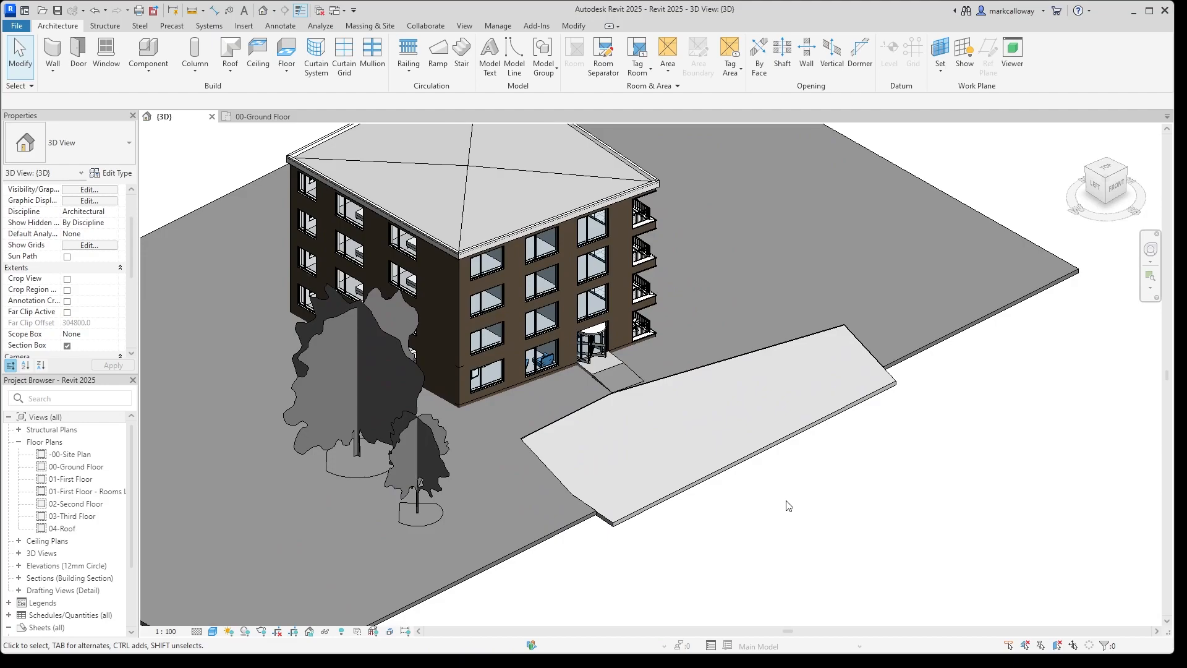
Create a rectangular shaft opening about 4869 by 4453 mm, straddling the toposolid and floor slab edge beyond the entrance ramp.
left_click(781, 56)
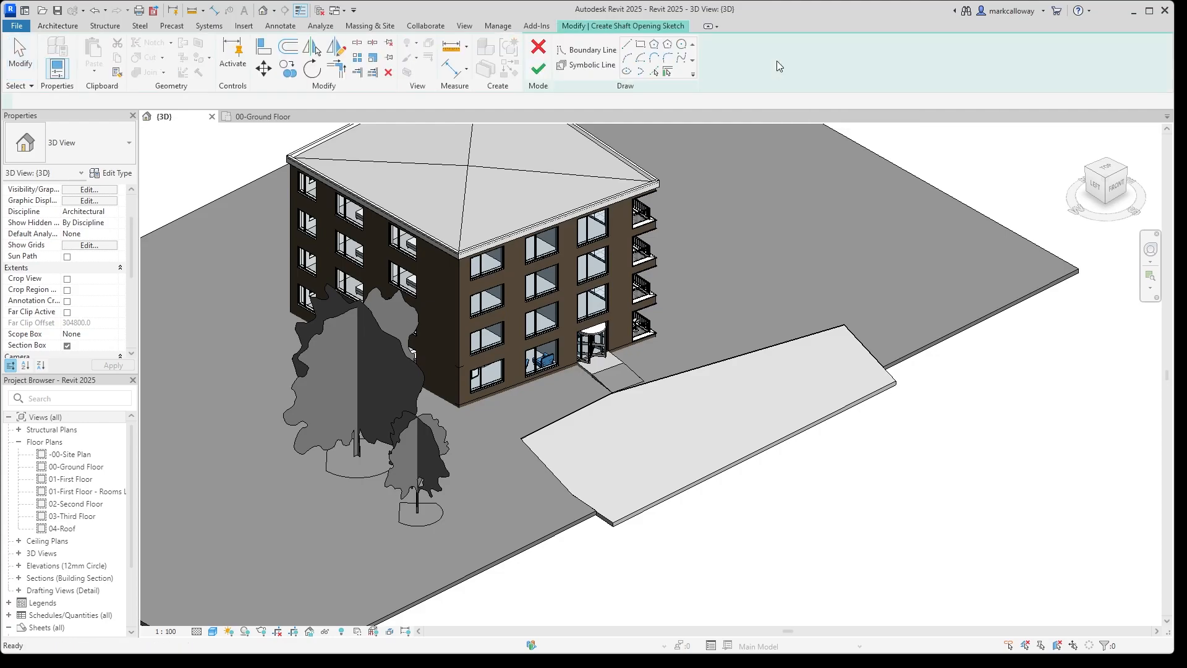
left_click(641, 44)
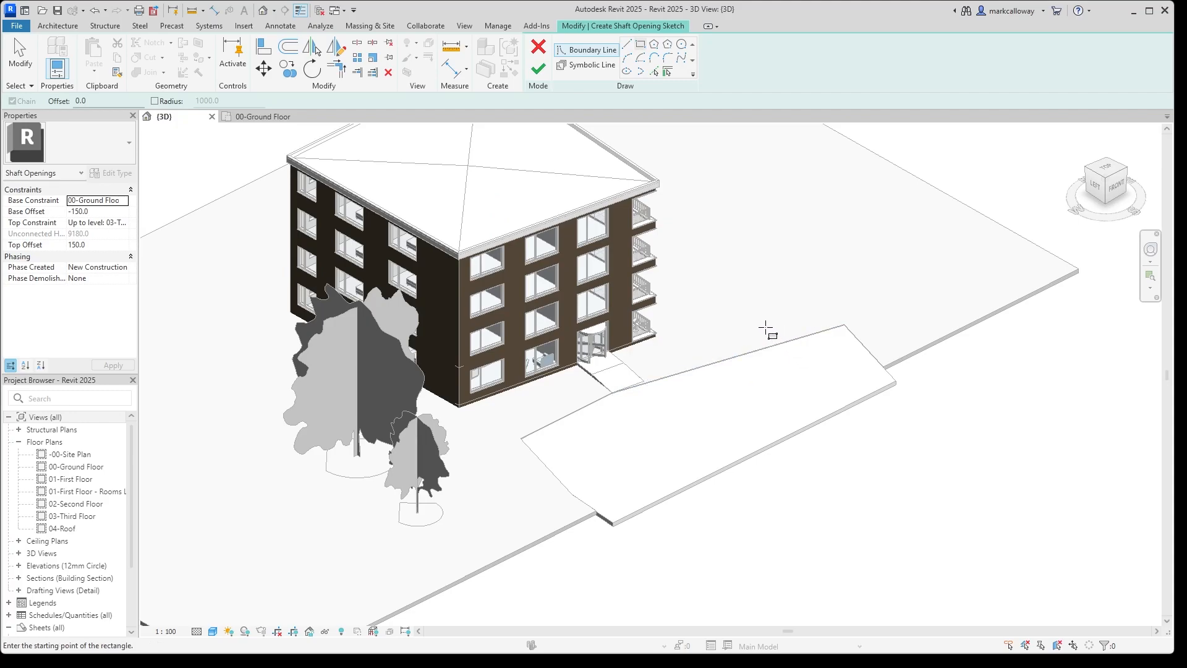
left_click(759, 325)
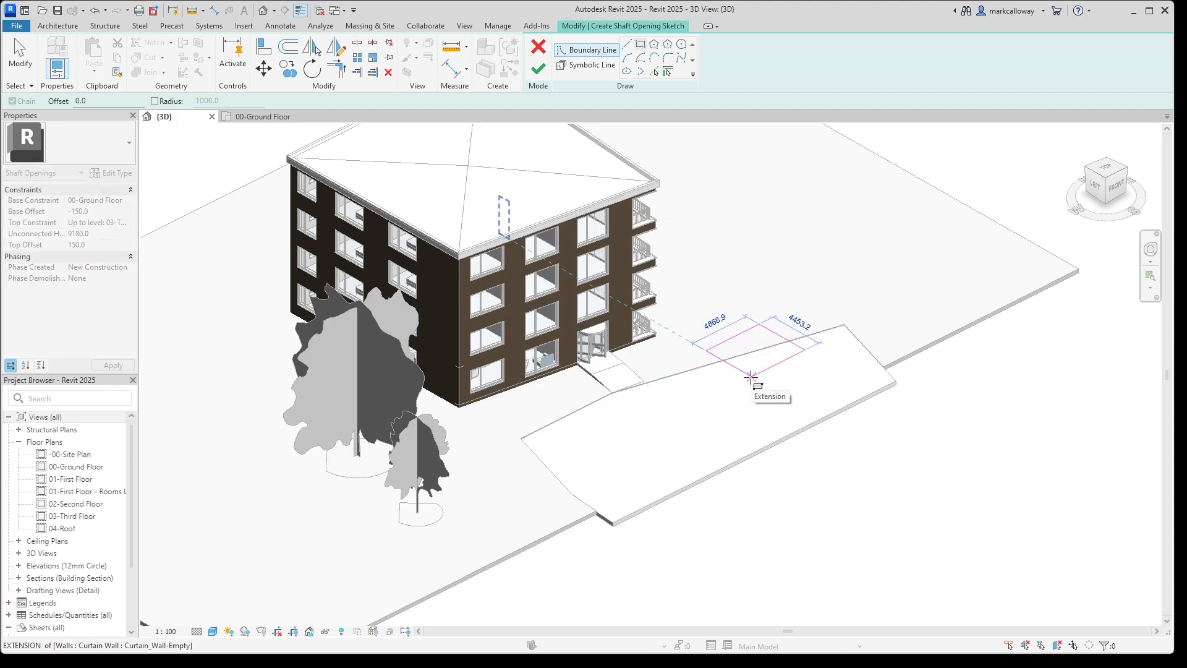
left_click(751, 377)
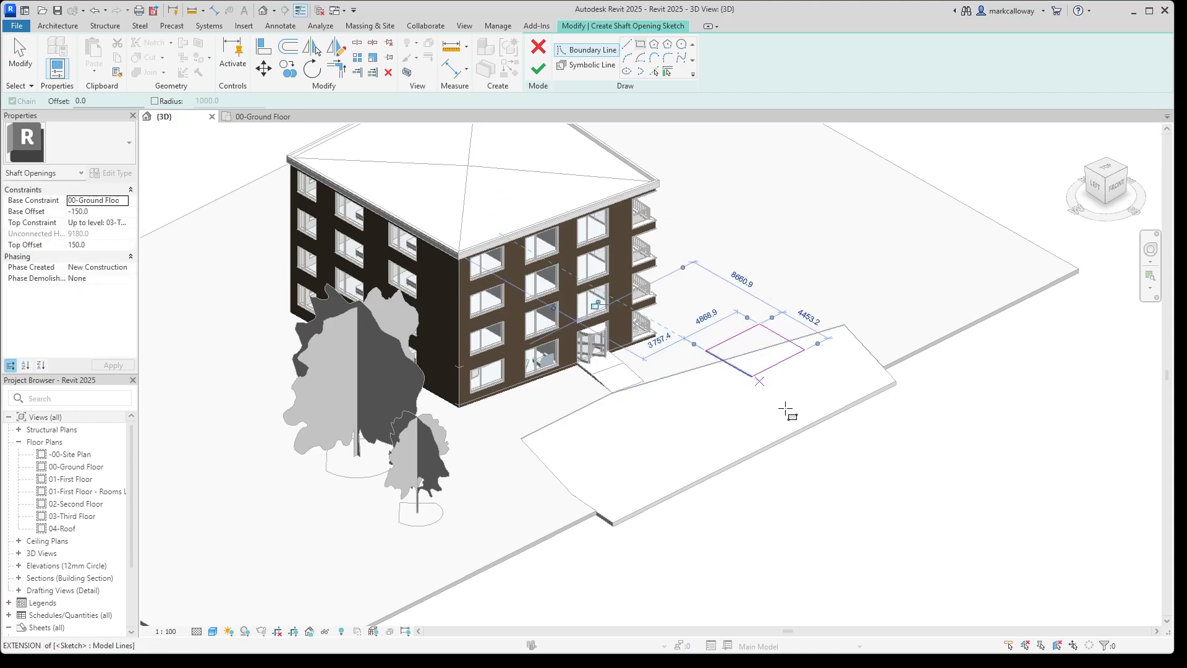
left_click(541, 71)
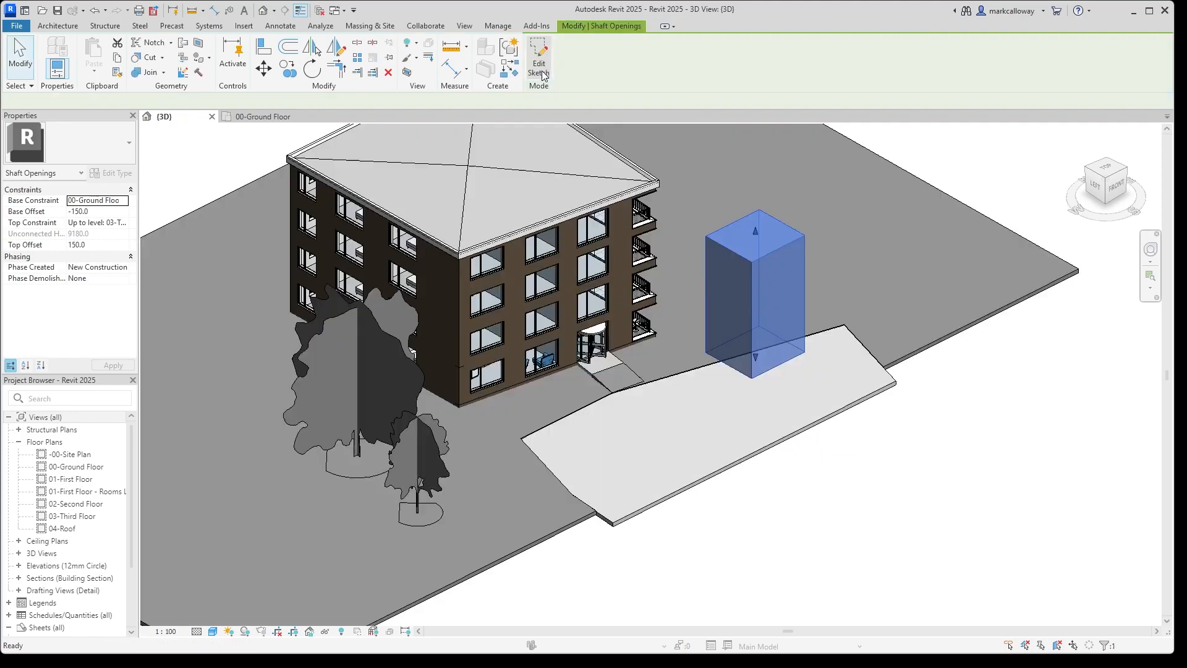
Extend the shaft opening's base downward through the toposolid and floor, to a base offset of about -2224 mm.
middle_click_drag(813, 466, 755, 321, "shift")
left_click_drag(754, 369, 757, 396)
middle_click_drag(822, 392, 855, 508, "shift")
key("Escape")
scroll(756, 350, "up", 6)
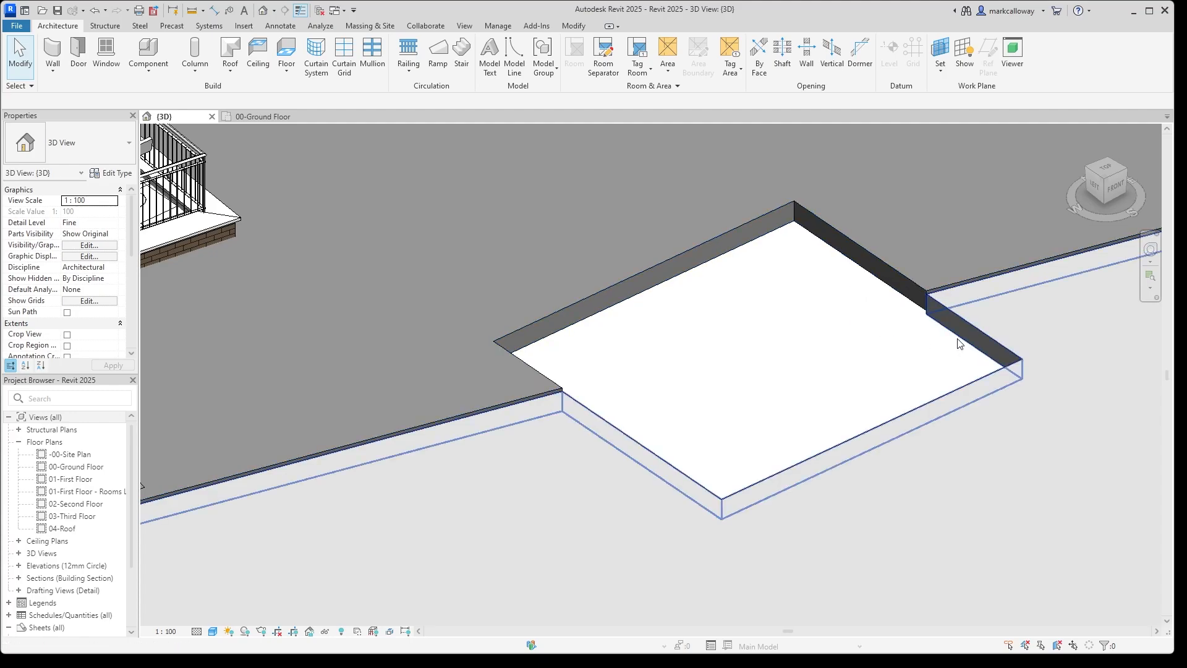
Set the shaft opening's base to an offset of about -358 mm by stretching its lower end, and deselect it.
scroll(927, 340, "down", 5)
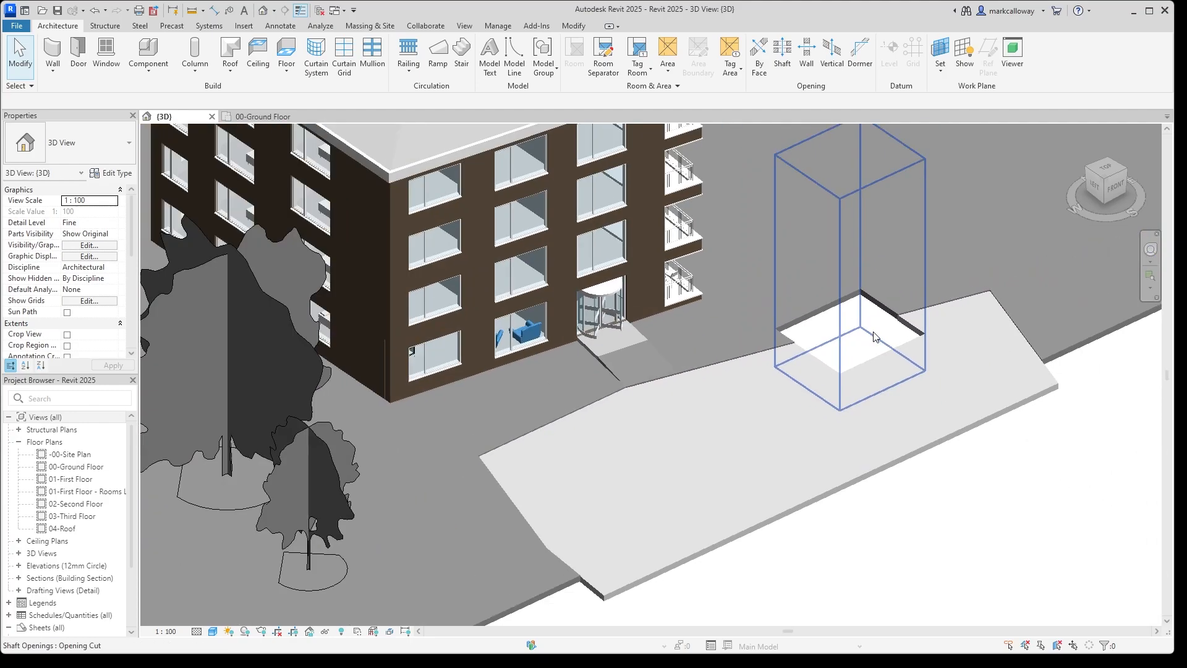
left_click(874, 344)
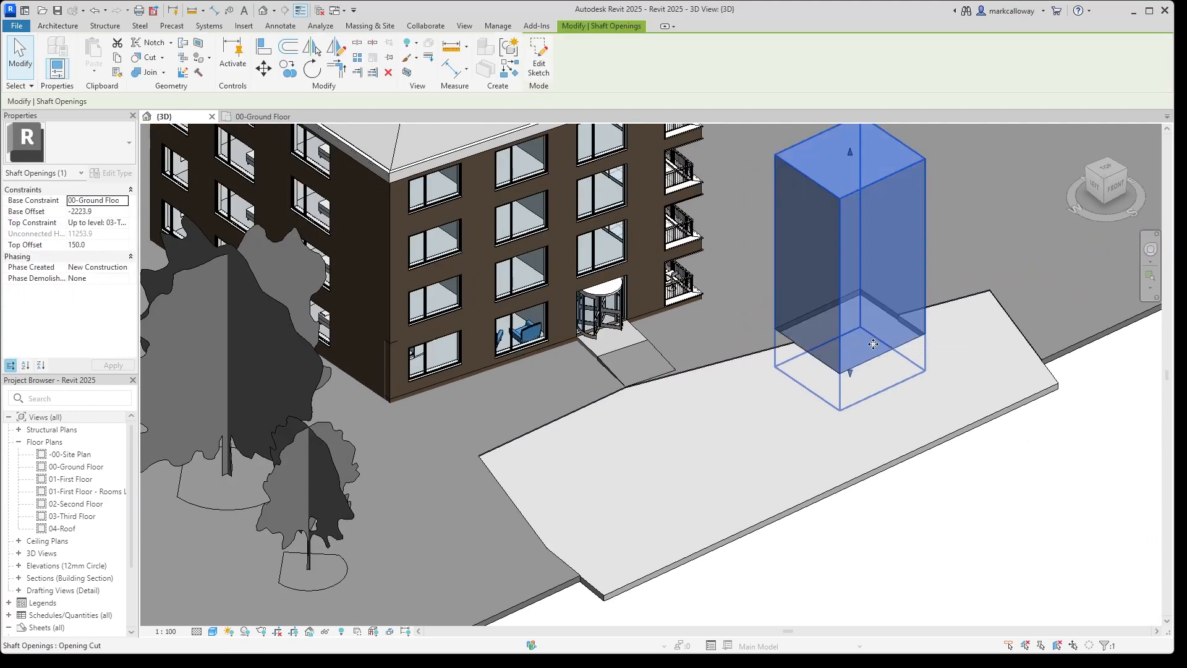
left_click_drag(851, 372, 857, 321)
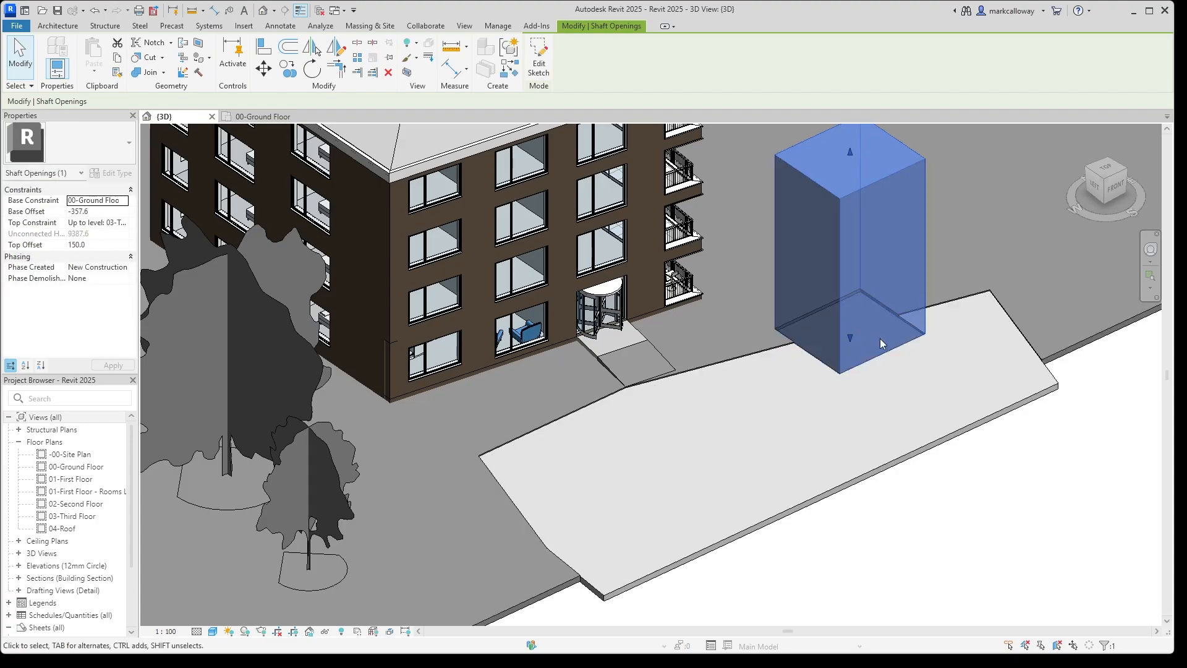
left_click(1032, 554)
scroll(808, 275, "up", 4)
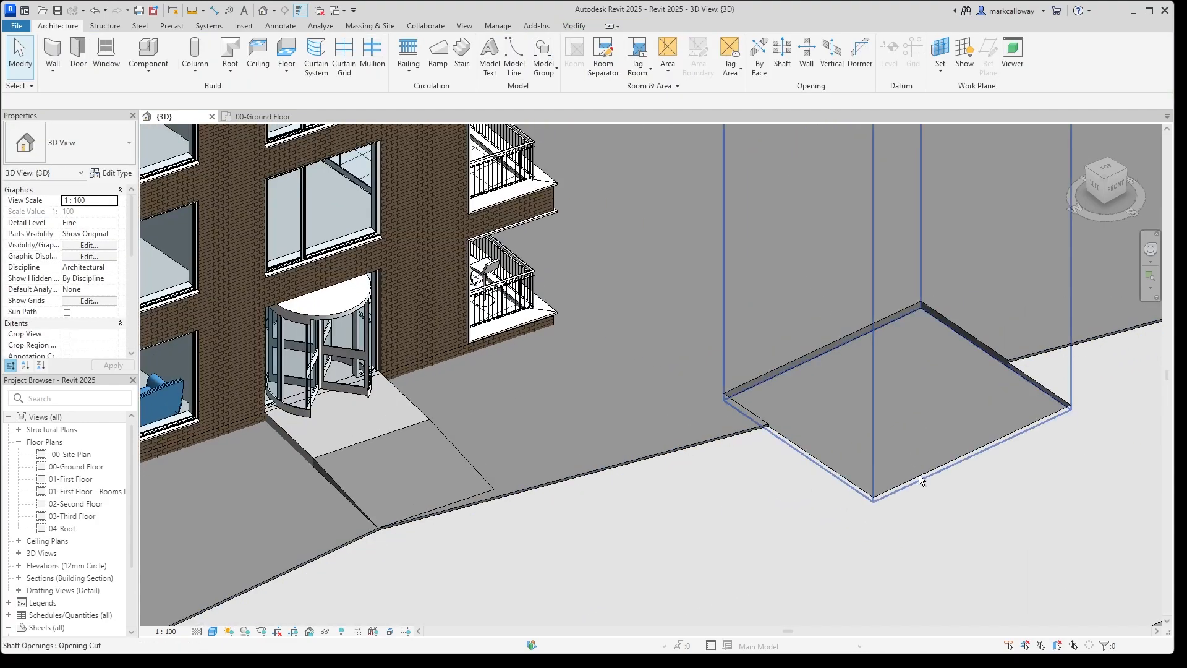
Create a 900mm_Single Rail railing with a straight path about 13100 mm long, along the floor slab edge and across the shaft opening.
middle_click_drag(919, 475, 695, 495, "shift")
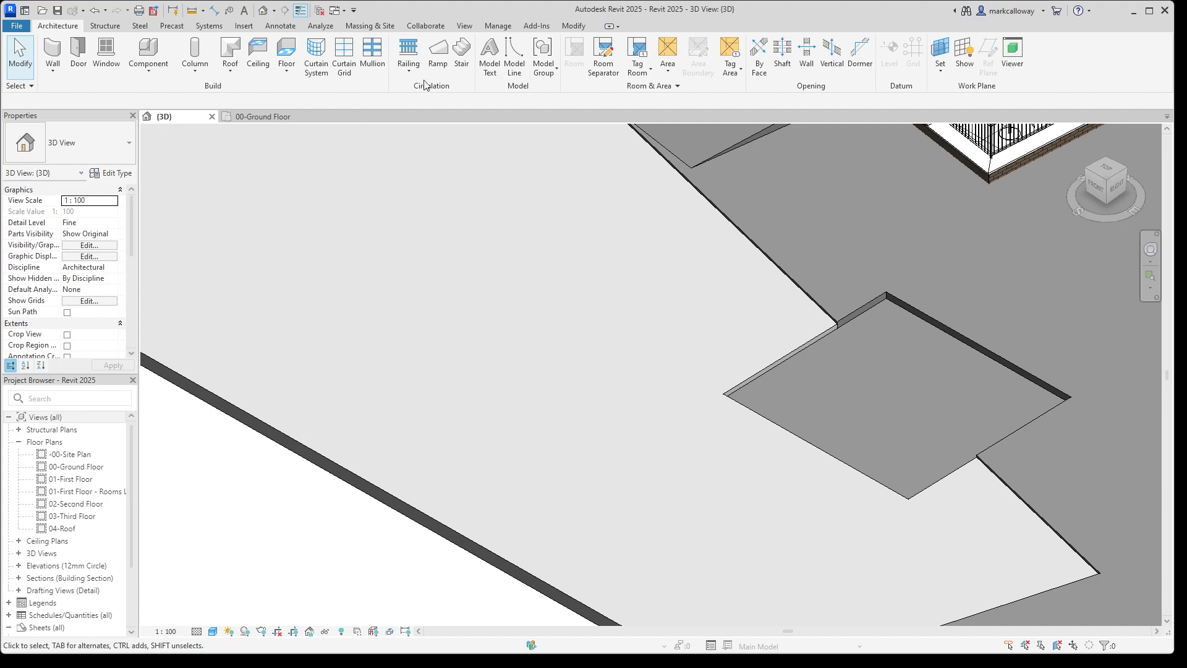
left_click(409, 70)
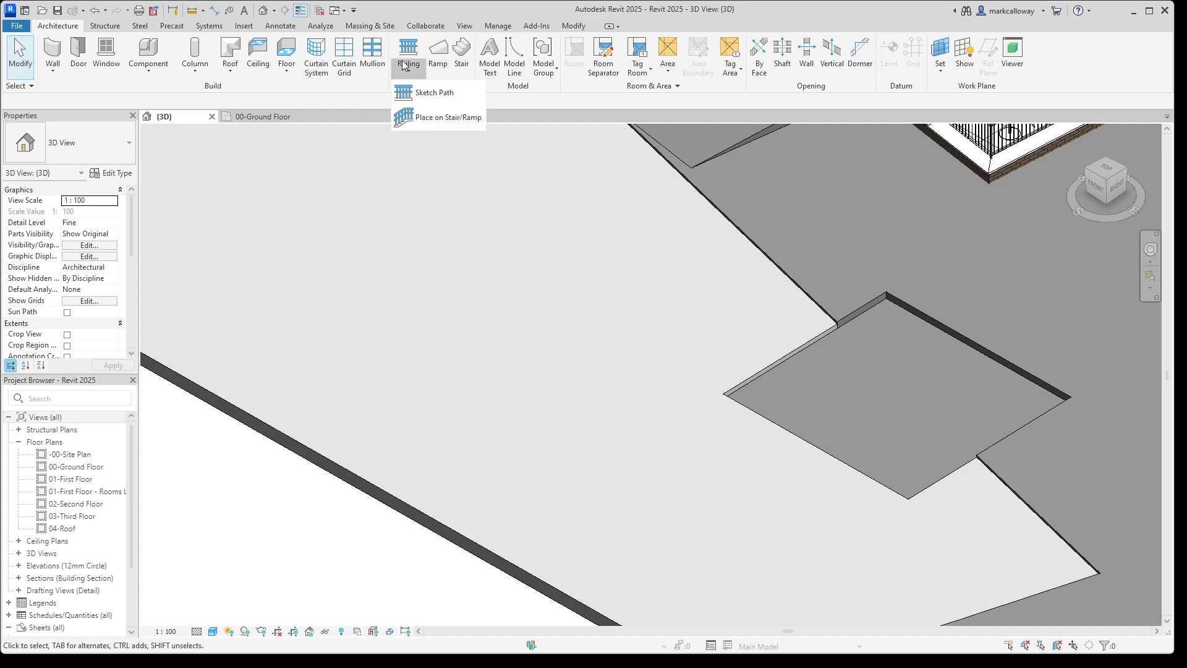
left_click(424, 99)
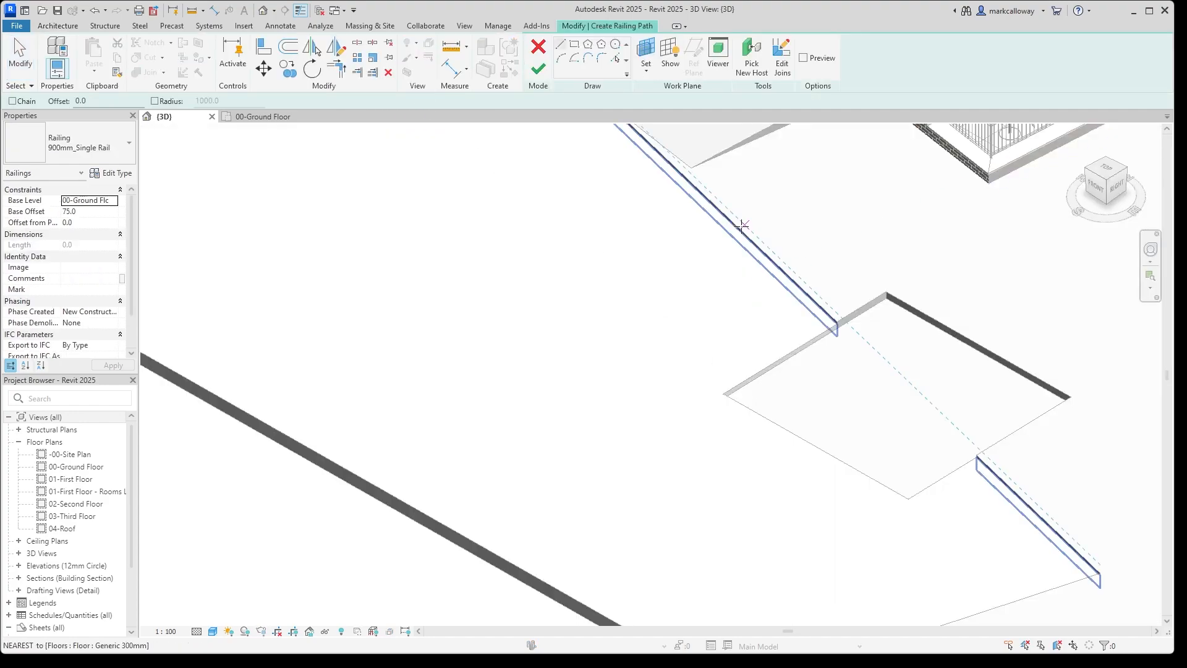
left_click(735, 220)
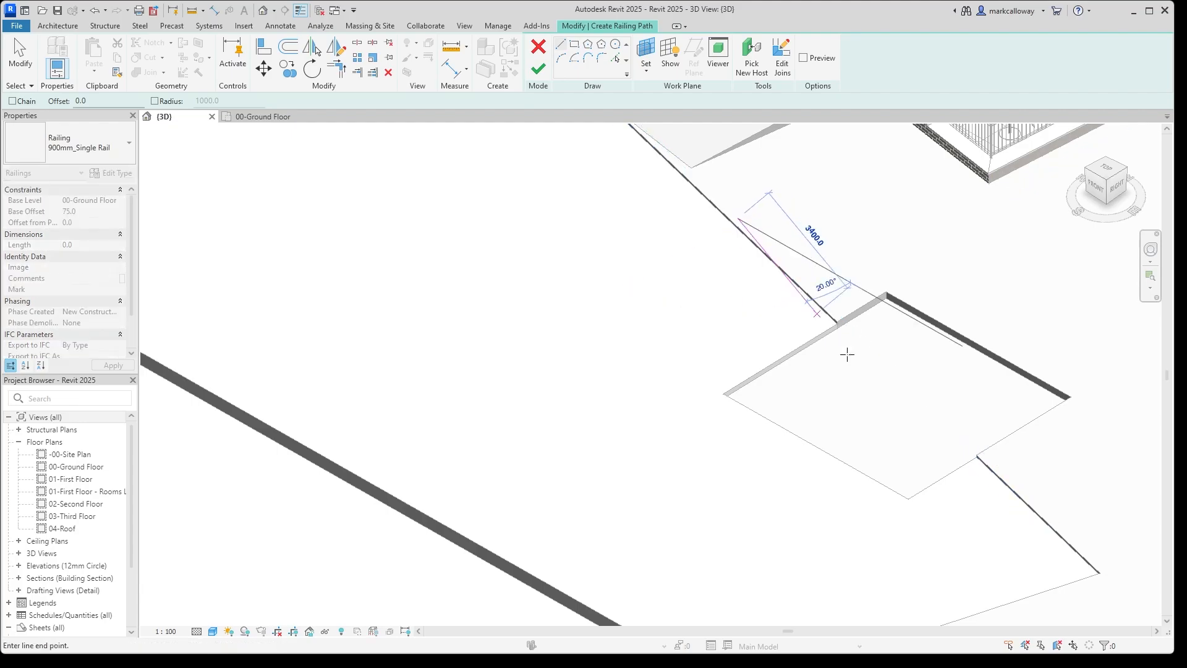
left_click(1092, 569)
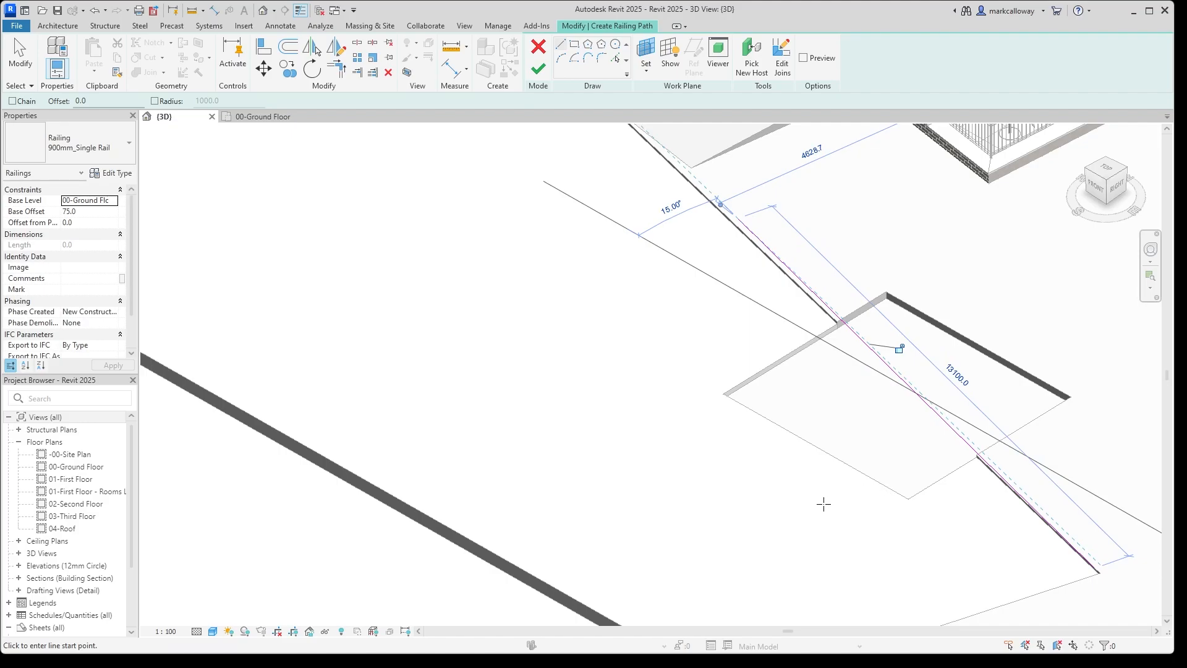
mouse_move(824, 504)
middle_mouse_down("shift")
mouse_move(856, 496)
mouse_move(904, 433)
mouse_move(853, 477)
middle_mouse_up("shift")
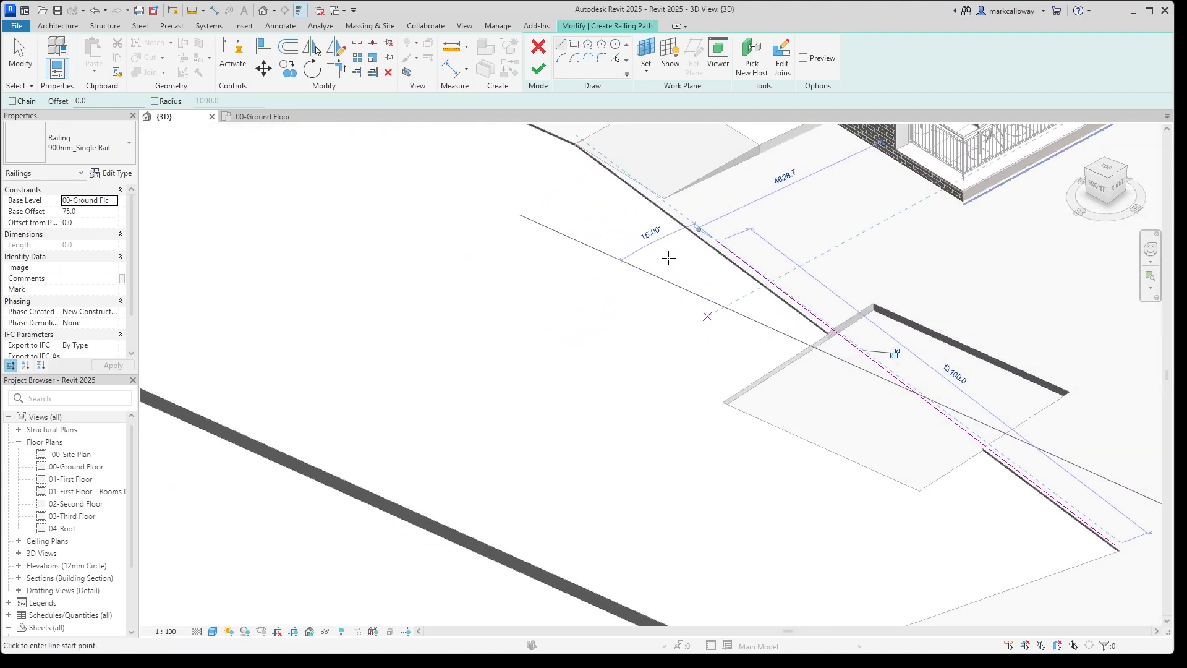
left_click(537, 71)
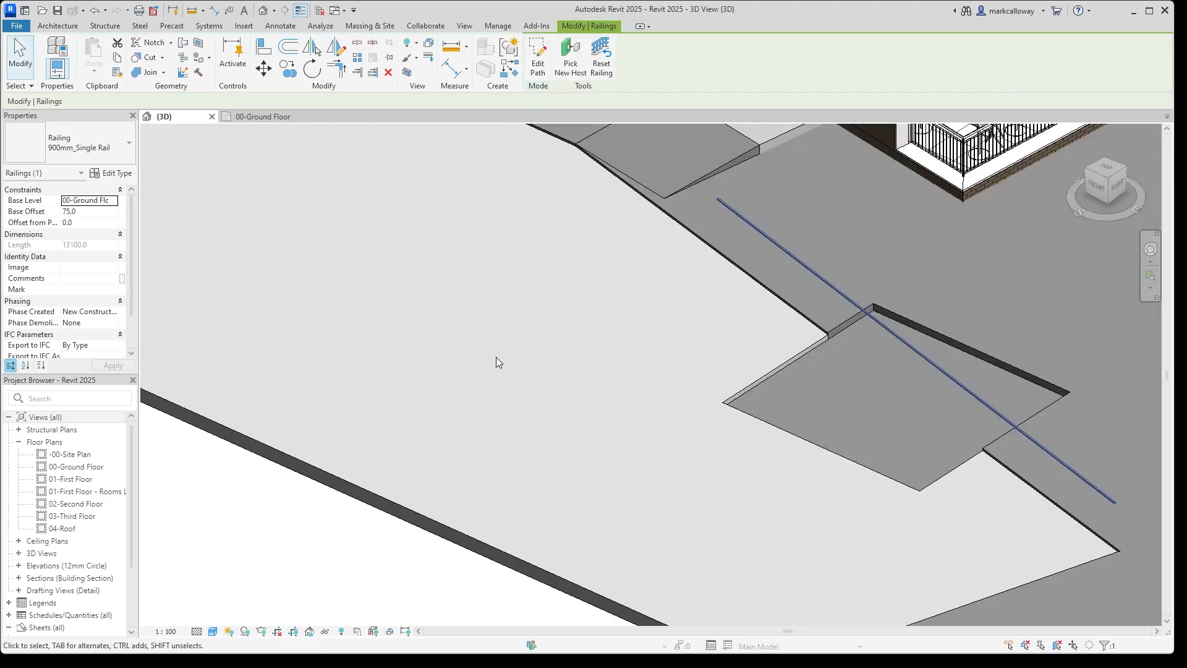
Change the railing to the 1100mm type and set the toposolid as its host.
left_click(94, 152)
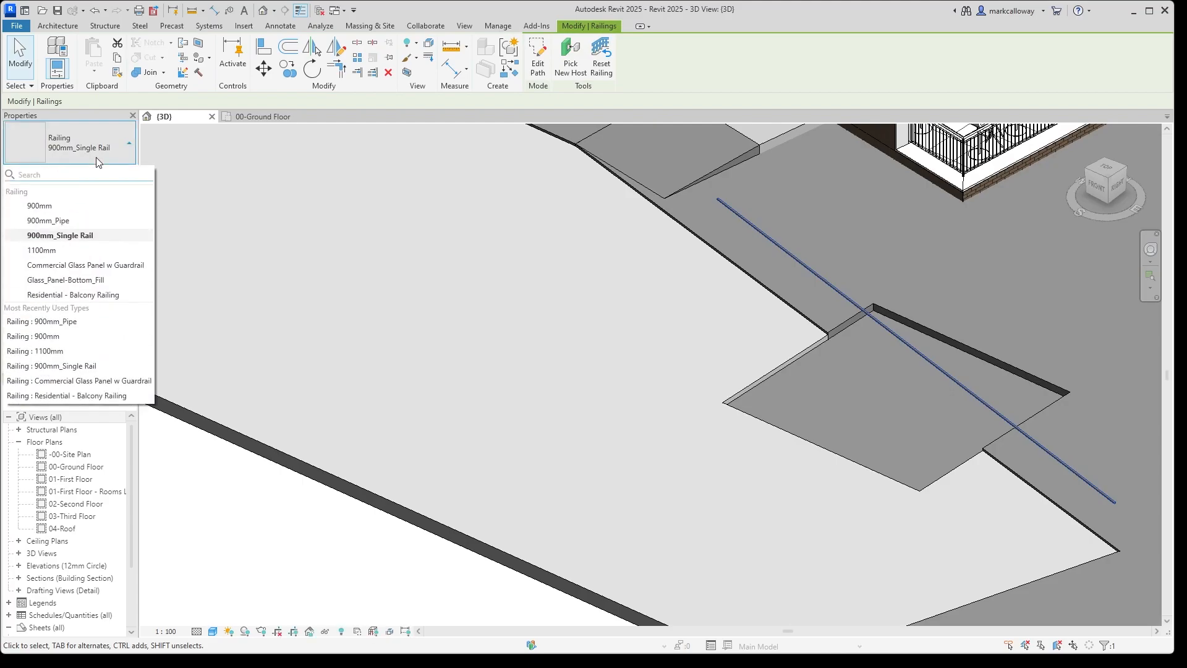
left_click(101, 251)
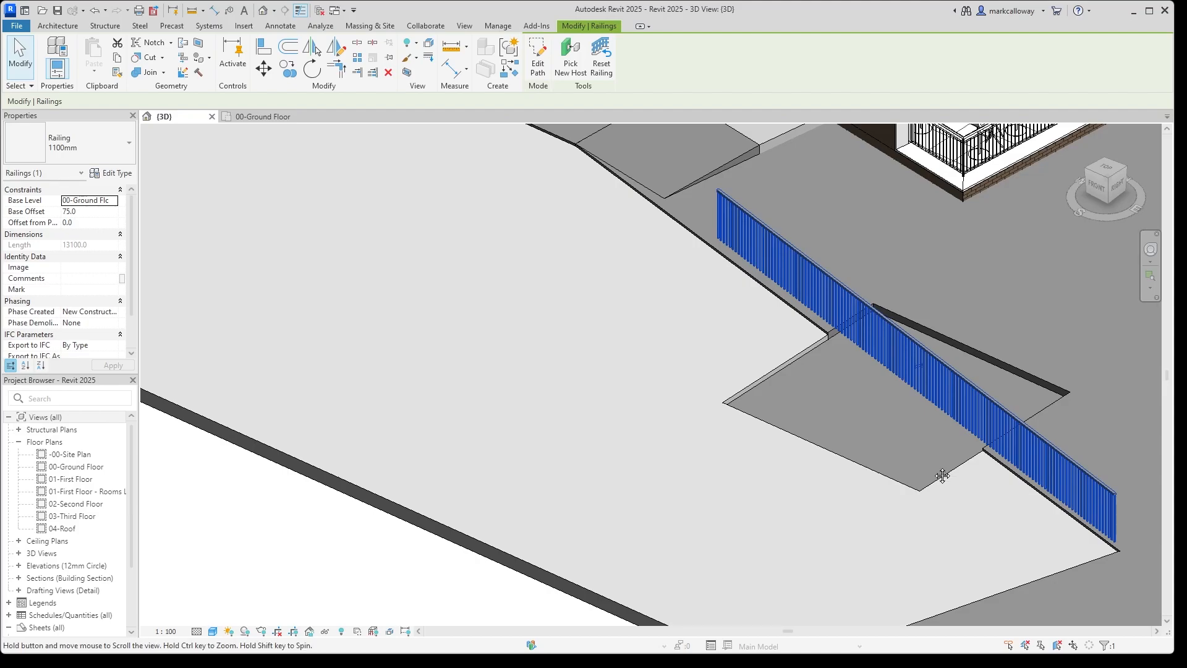
middle_click_drag(947, 477, 723, 412)
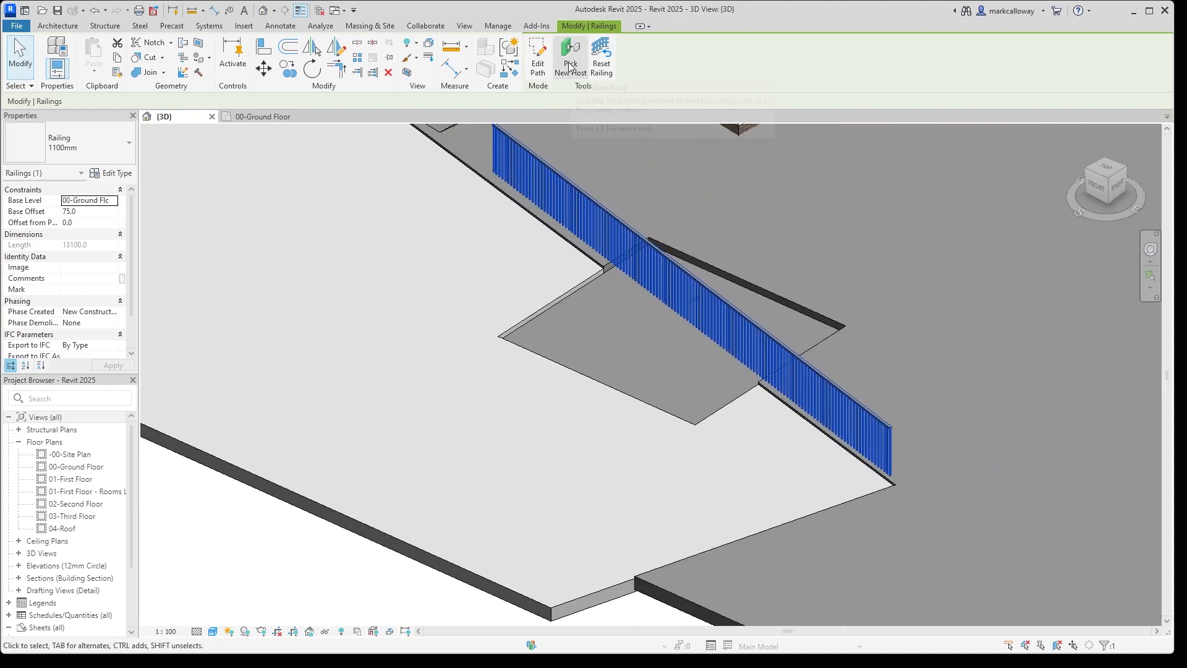
left_click(569, 67)
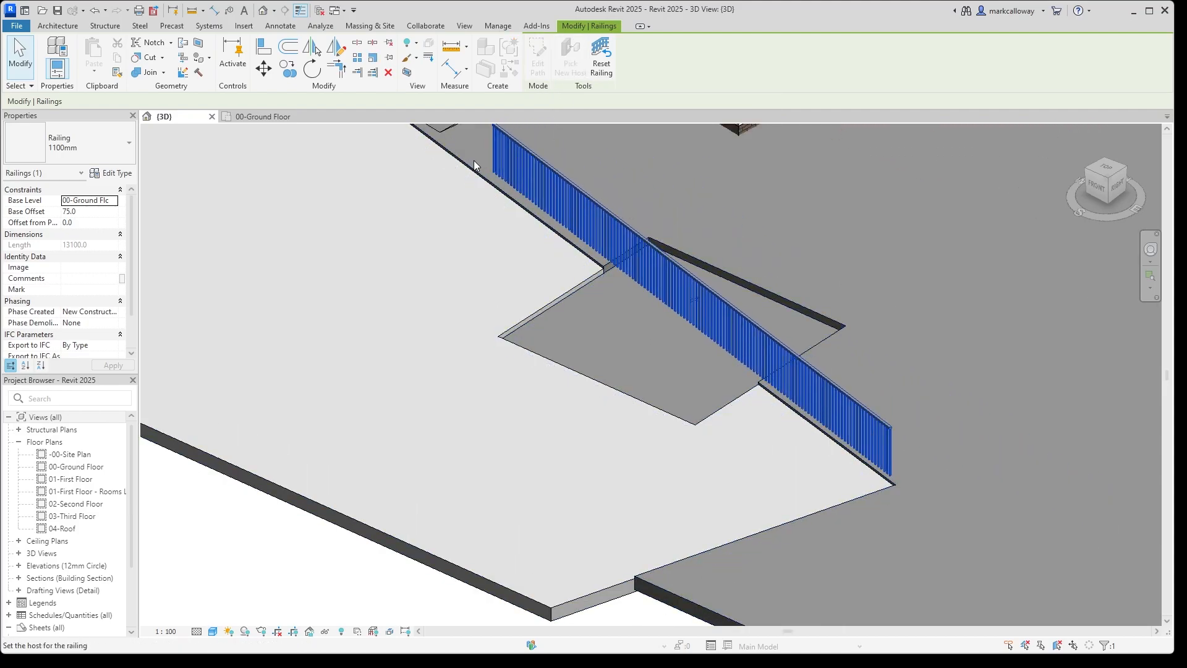
left_click(732, 274)
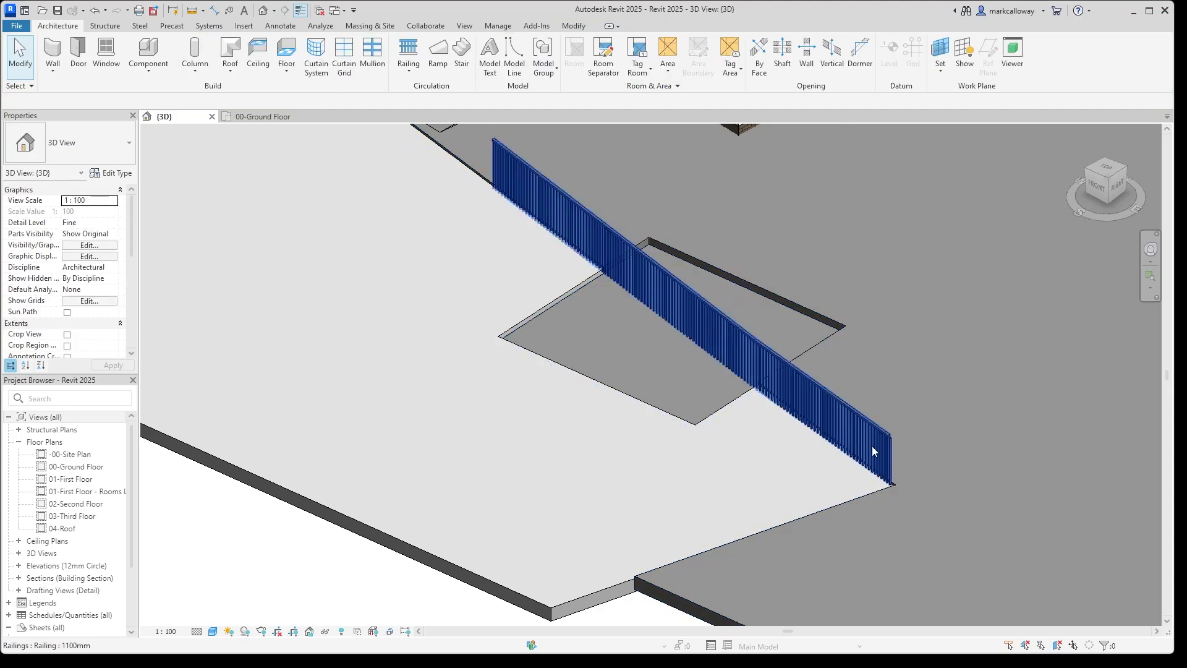
Split the railing's path where it crosses both edges of the shaft opening, finish the path and dismiss the warning.
scroll(732, 383, "up", 6)
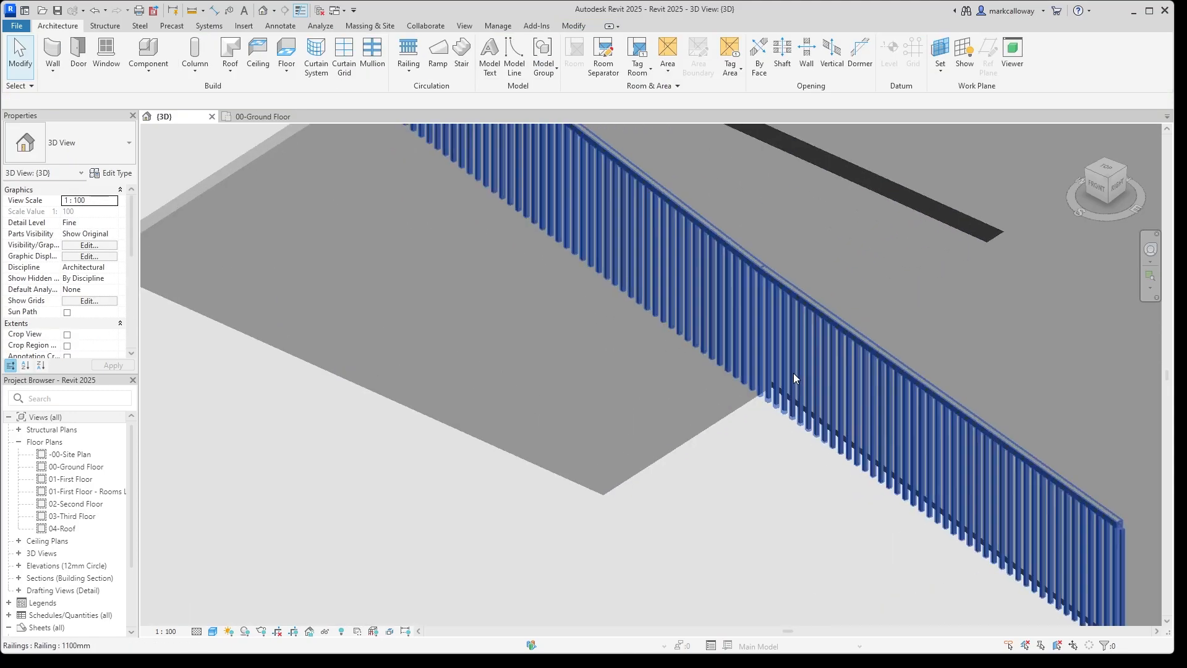
middle_click_drag(766, 422, 781, 378, "shift")
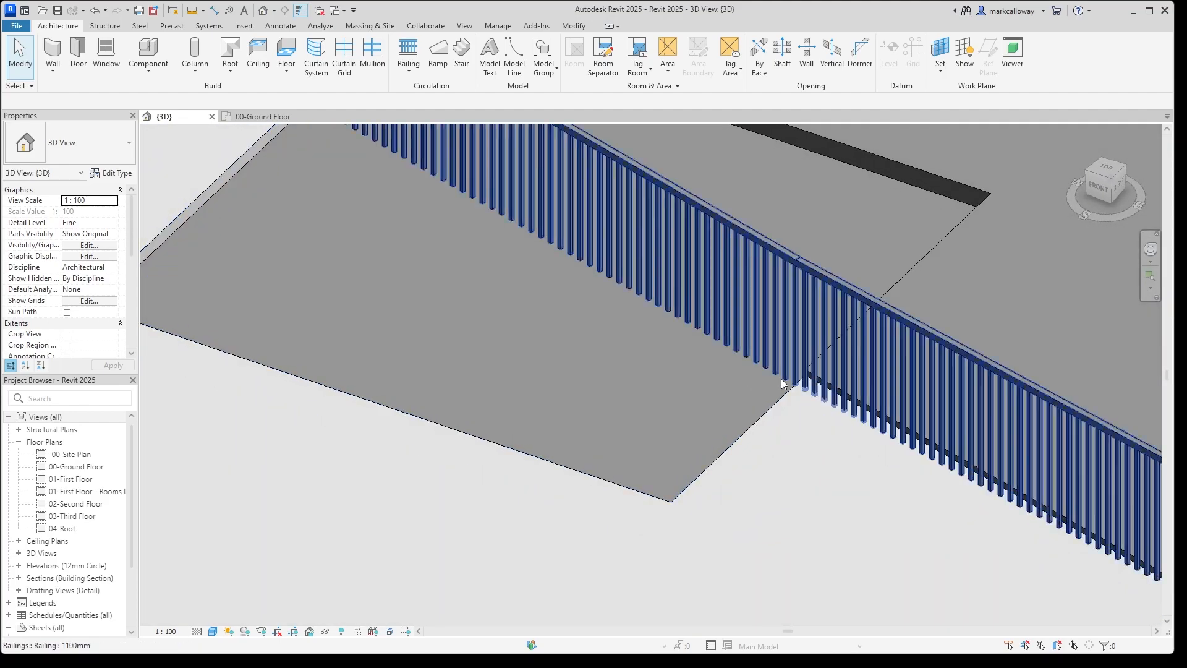
scroll(620, 307, "down", 3)
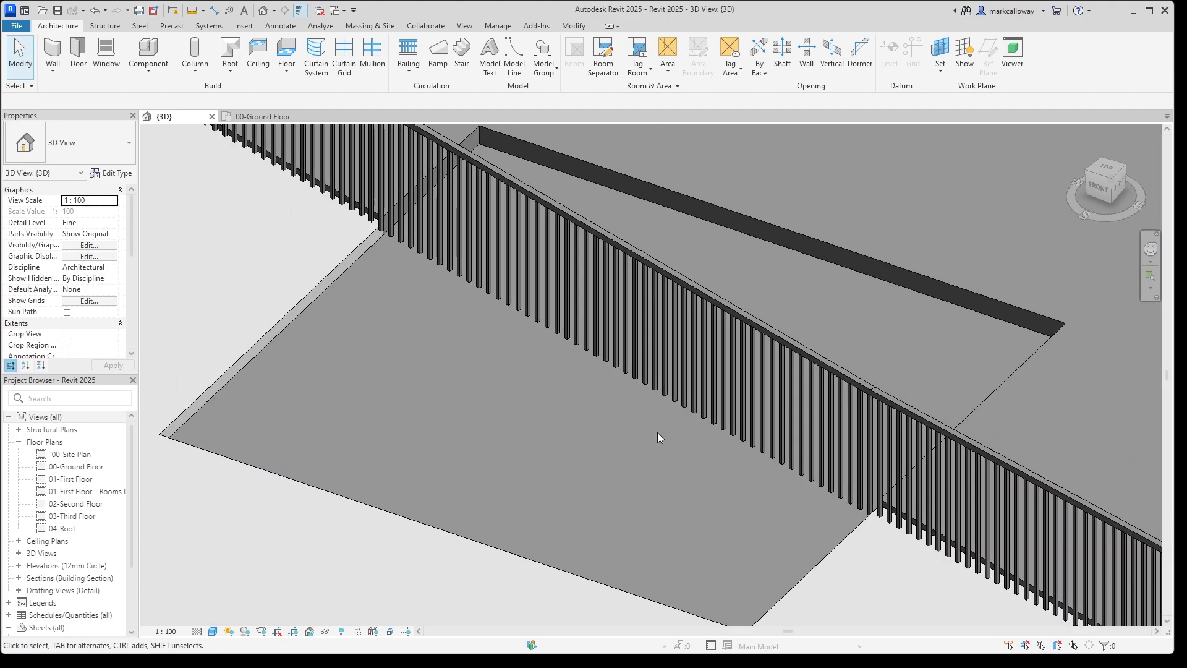
middle_click_drag(658, 432, 670, 377, "shift")
left_click(670, 378)
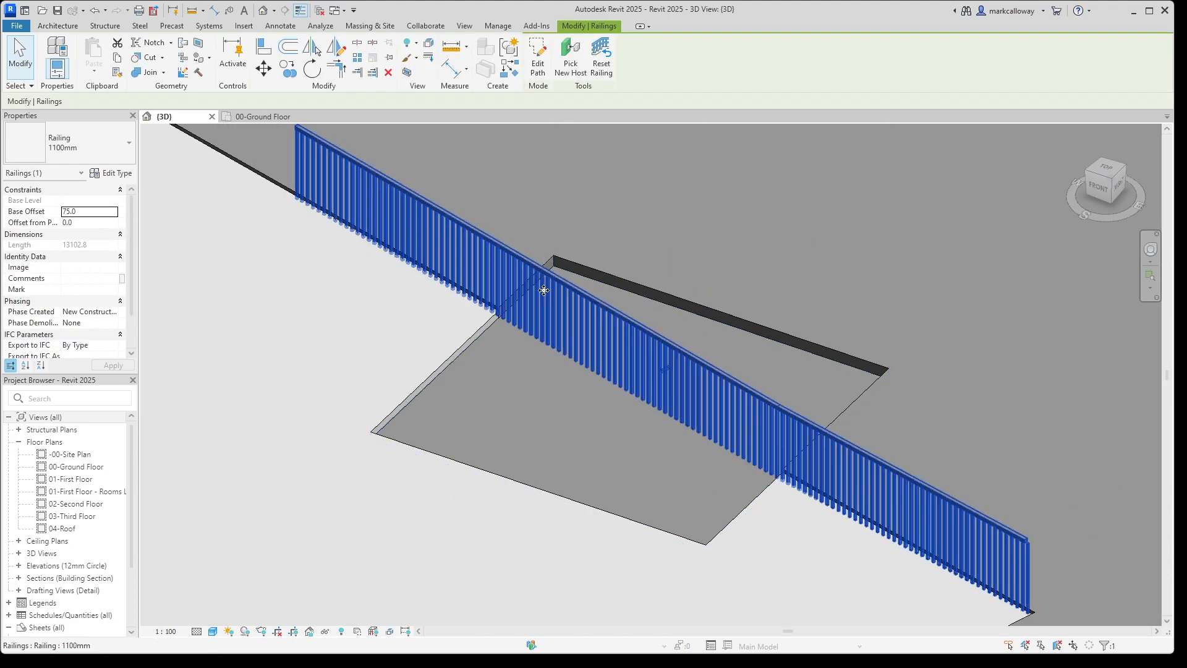
left_click(539, 57)
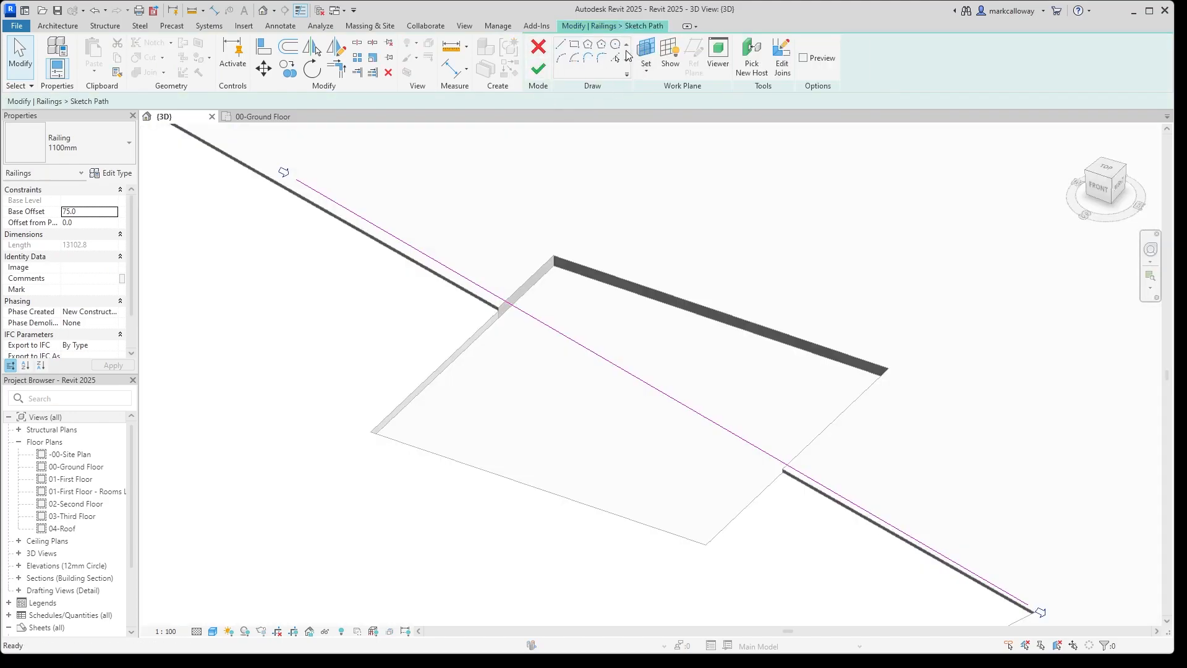
left_click(357, 42)
left_click(515, 306)
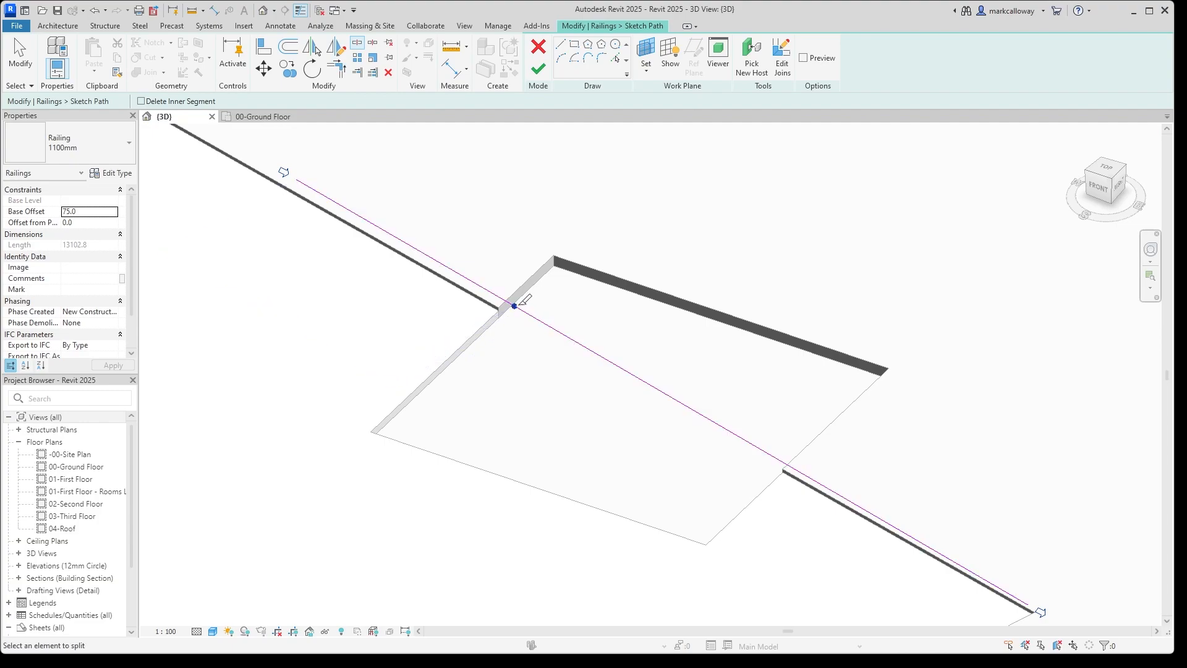
left_click(778, 460)
left_click(539, 69)
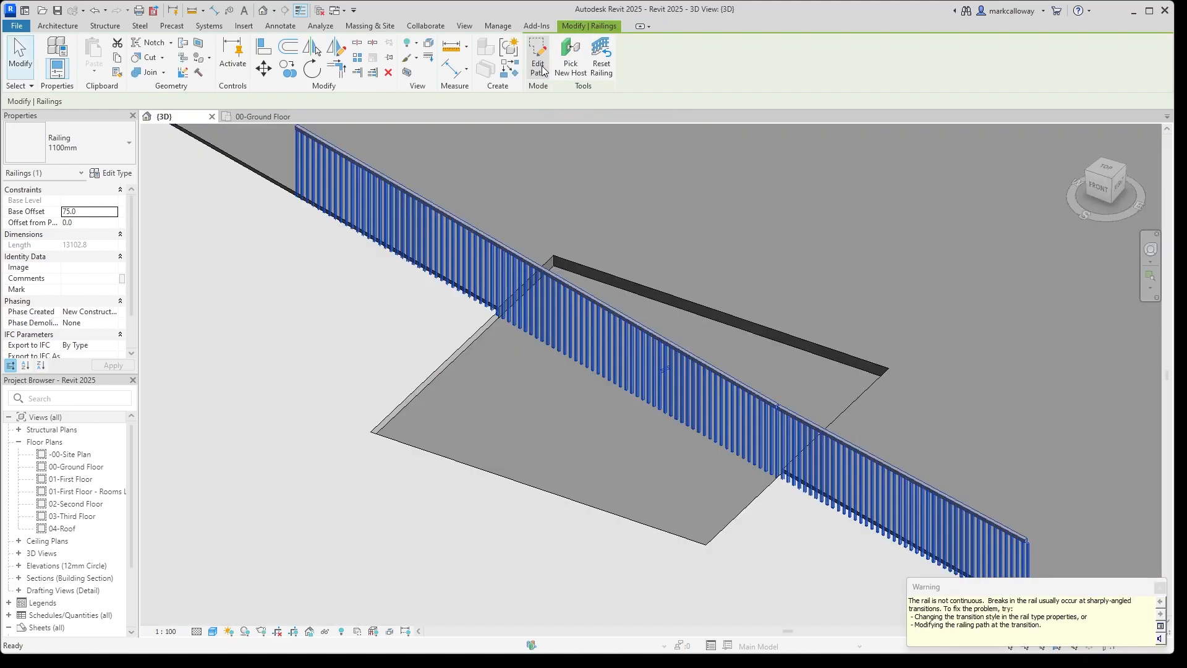
left_click(1160, 588)
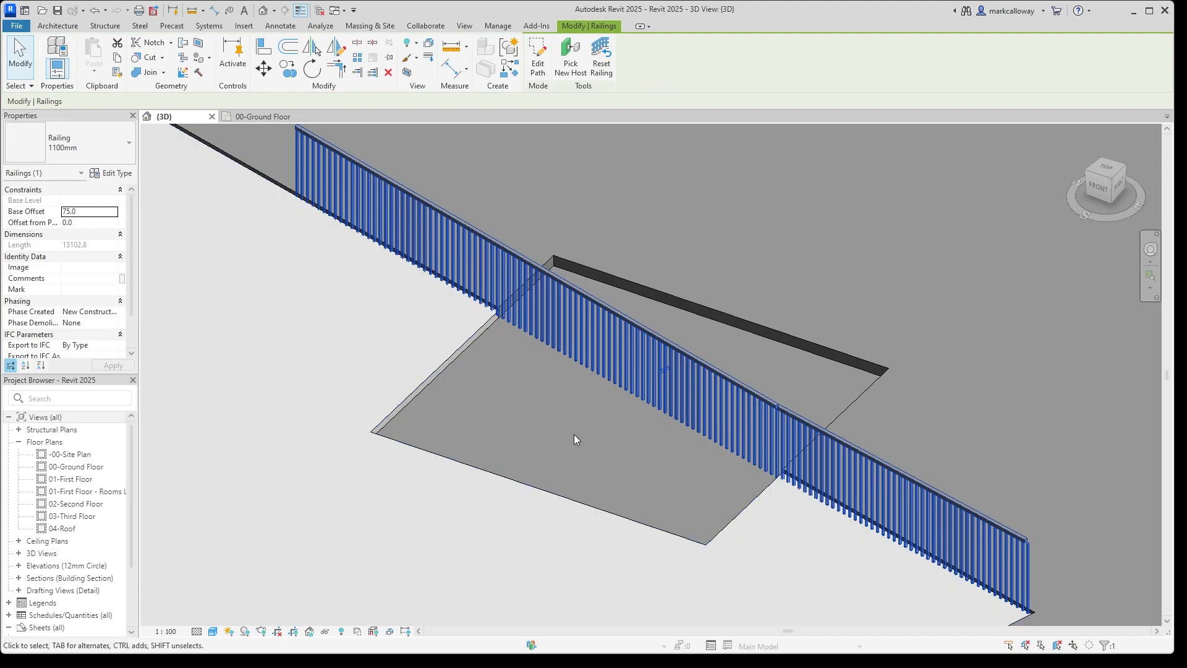
middle_click_drag(574, 434, 769, 322, "shift")
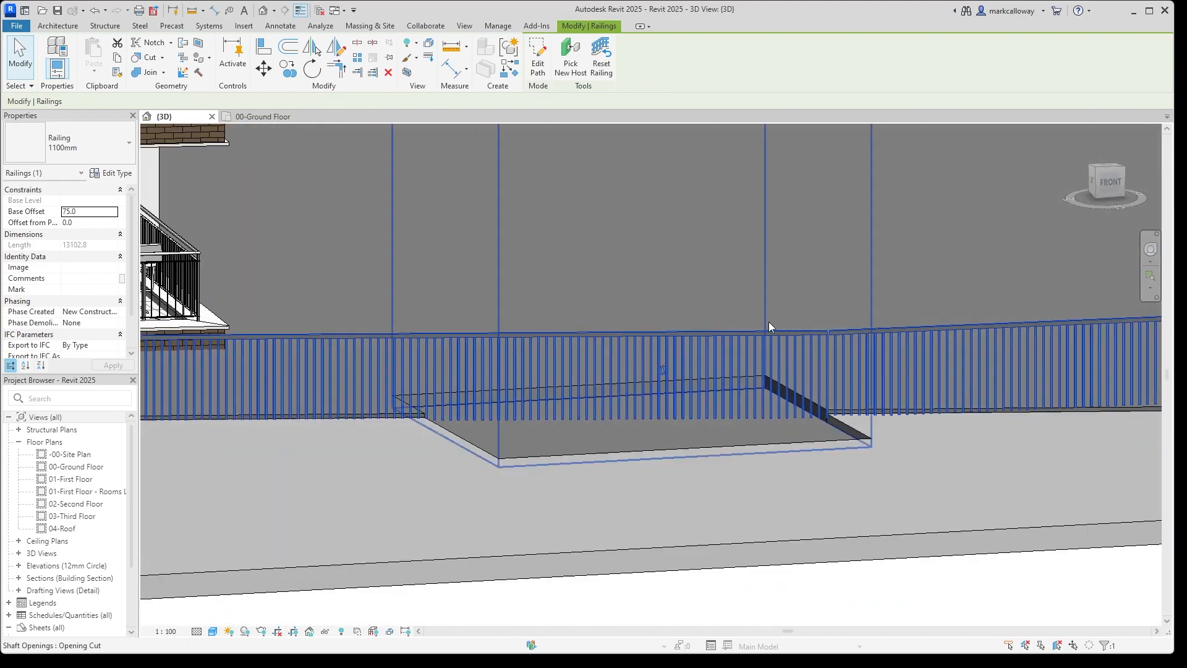
Inspect the railing where it spans both edges of the shaft opening, and delete the railing.
scroll(769, 326, "up", 3)
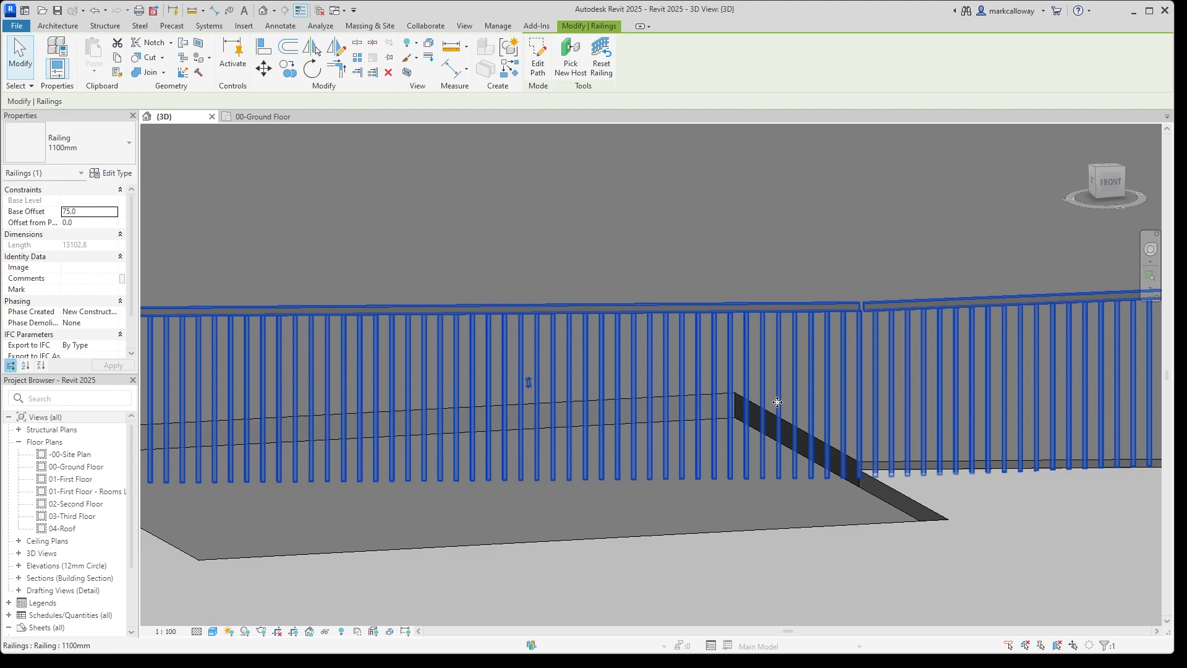
middle_click_drag(777, 402, 728, 458, "shift")
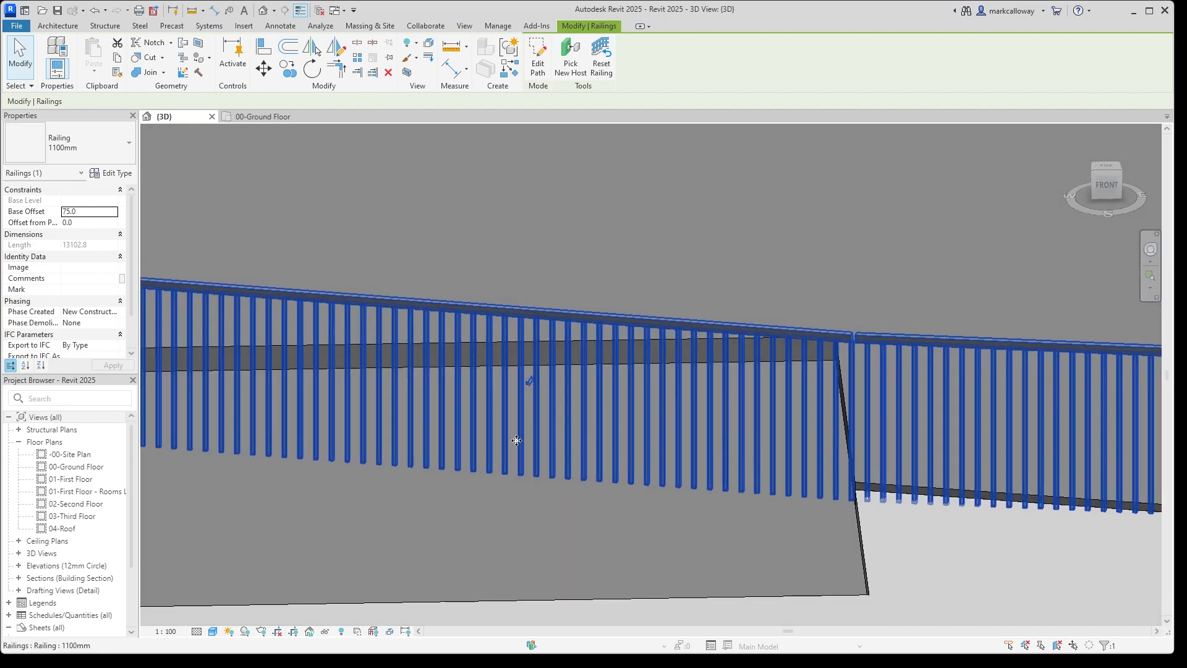
middle_click_drag(517, 440, 560, 347, "shift")
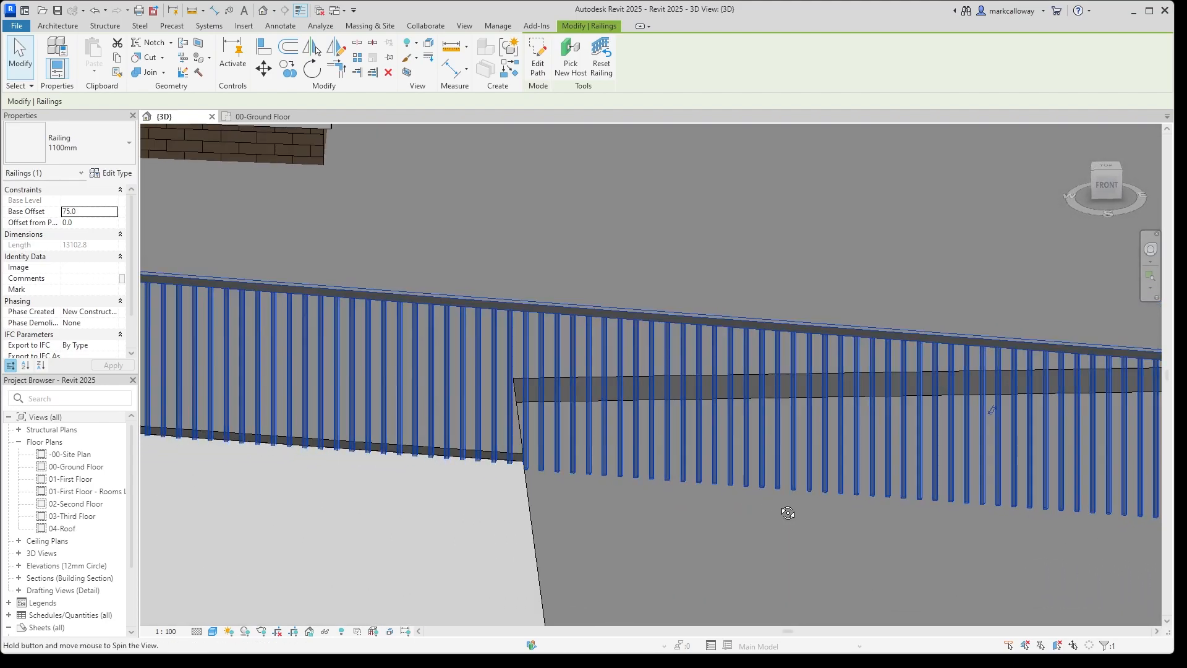
middle_click_drag(785, 509, 740, 536, "shift")
scroll(737, 536, "down", 4)
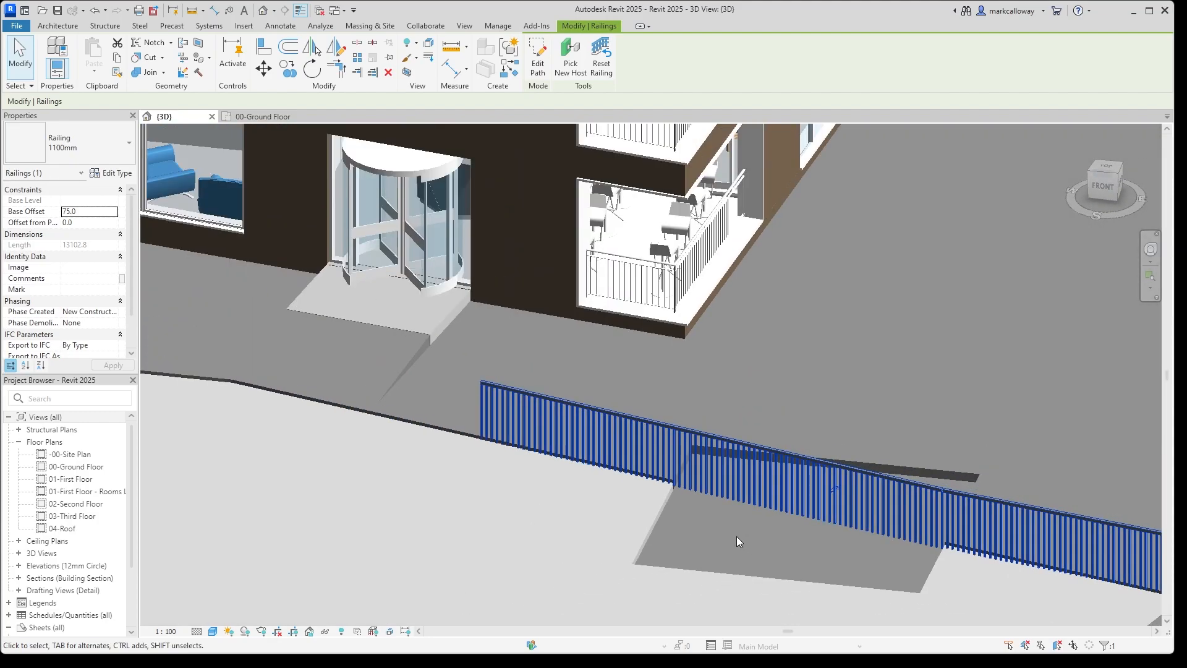
key("Delete")
middle_click_drag(789, 515, 710, 485, "shift")
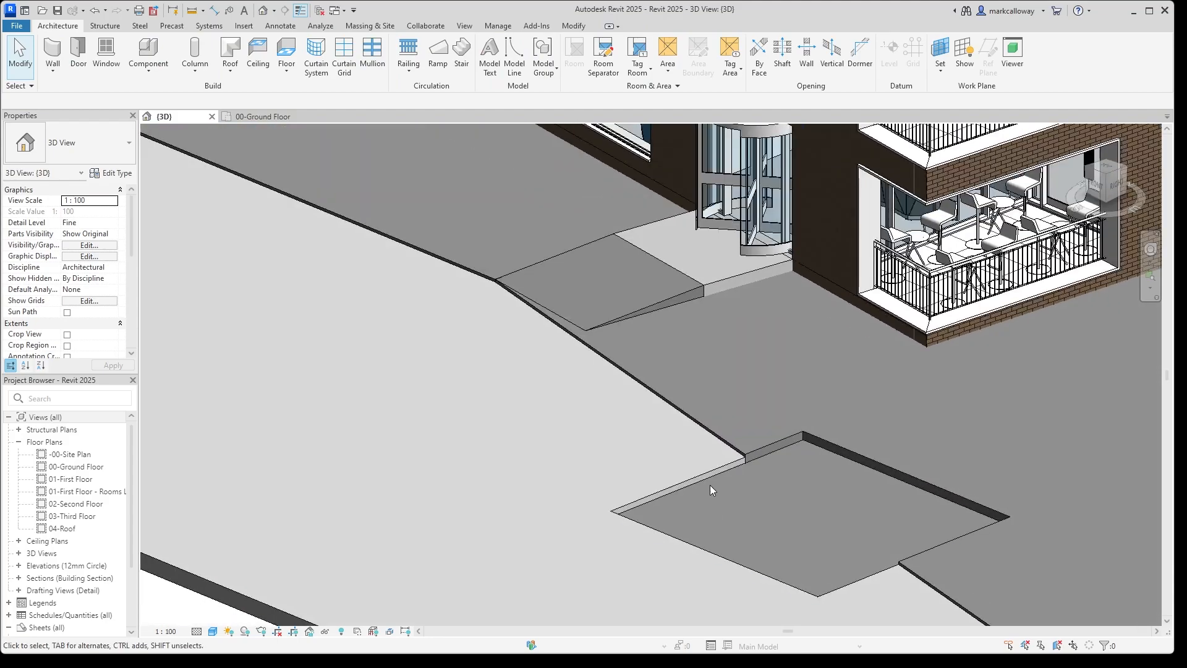
Create a new project from the Architectural Template.
left_click(17, 25)
mouse_move(38, 77)
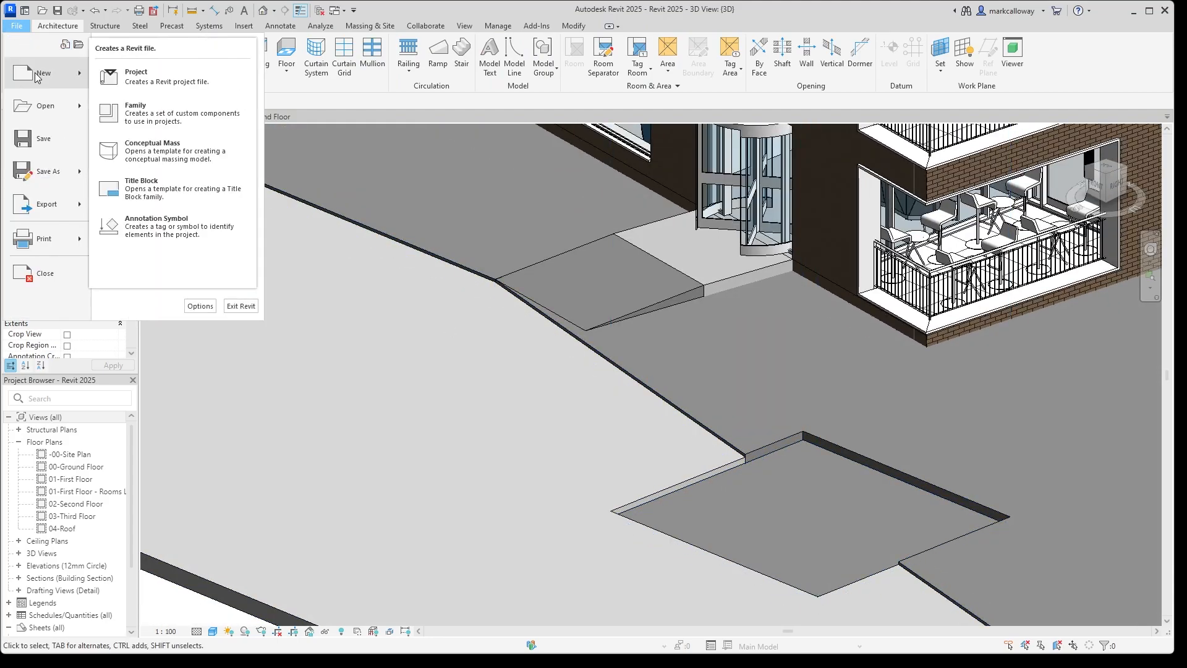
left_click(139, 77)
left_click(569, 314)
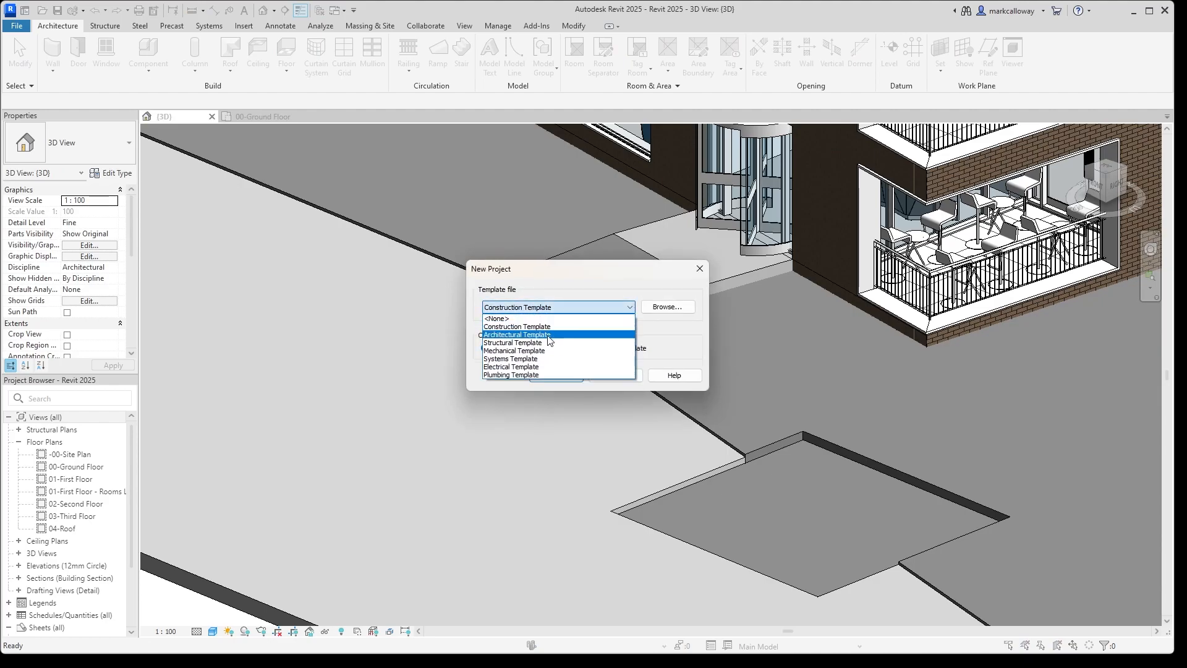
left_click(548, 337)
left_click(552, 374)
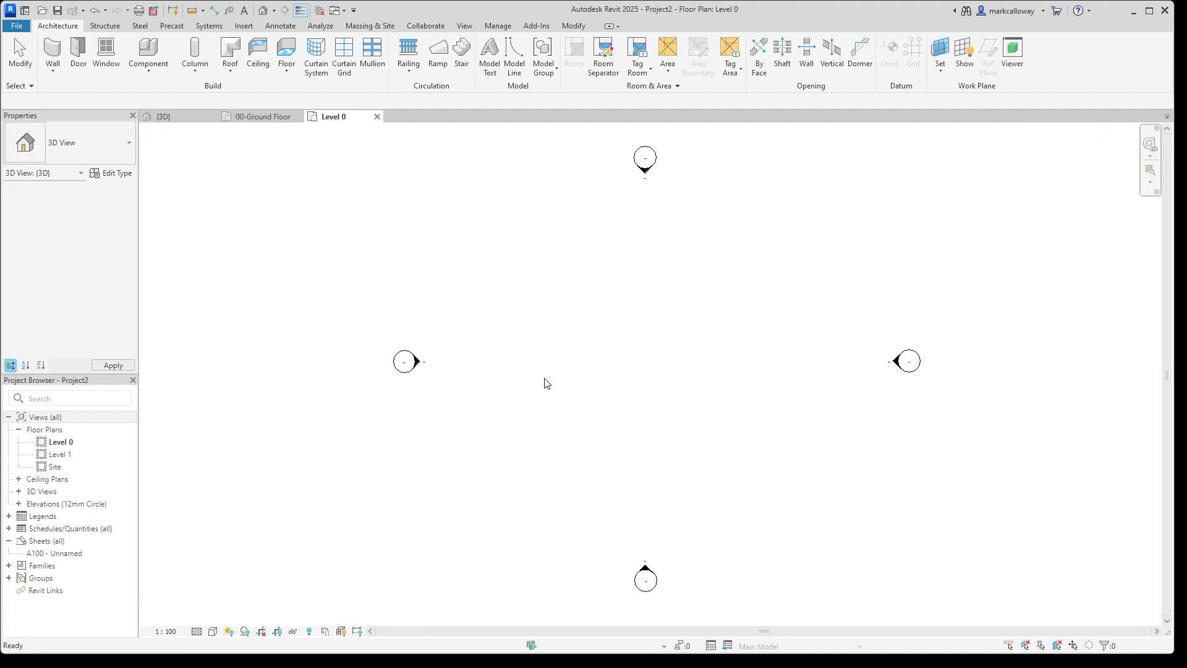
Create a rectangular toposolid about 17900 by 10300 mm on Level 0, between the elevation markers.
left_click(366, 26)
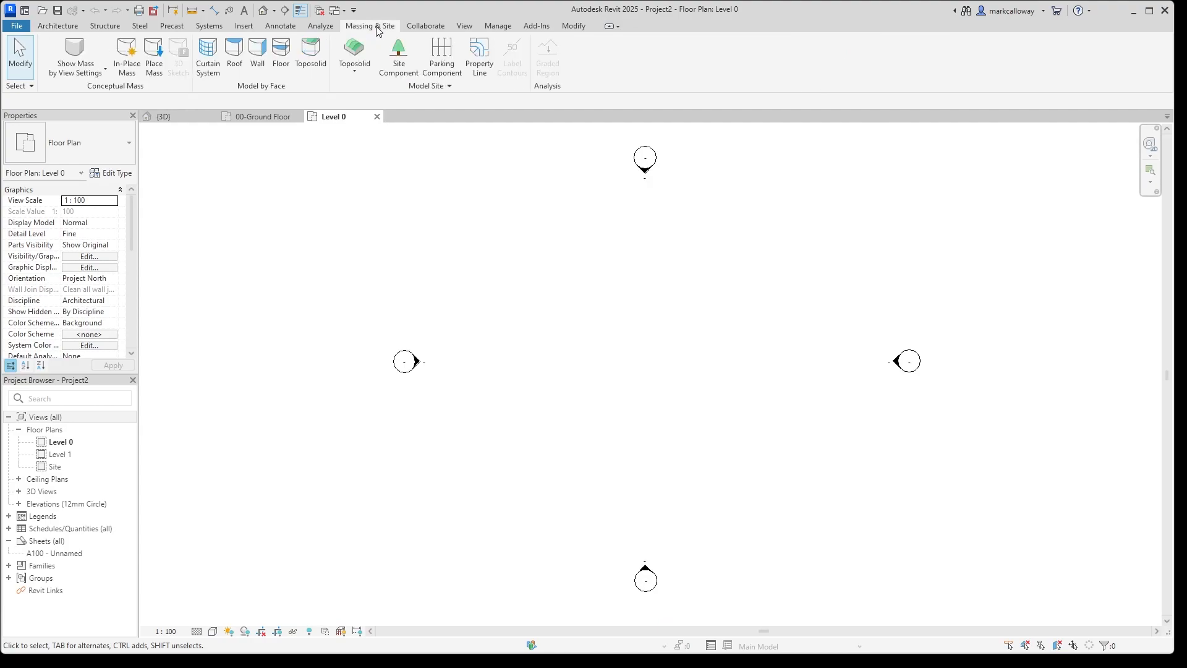
left_click(359, 52)
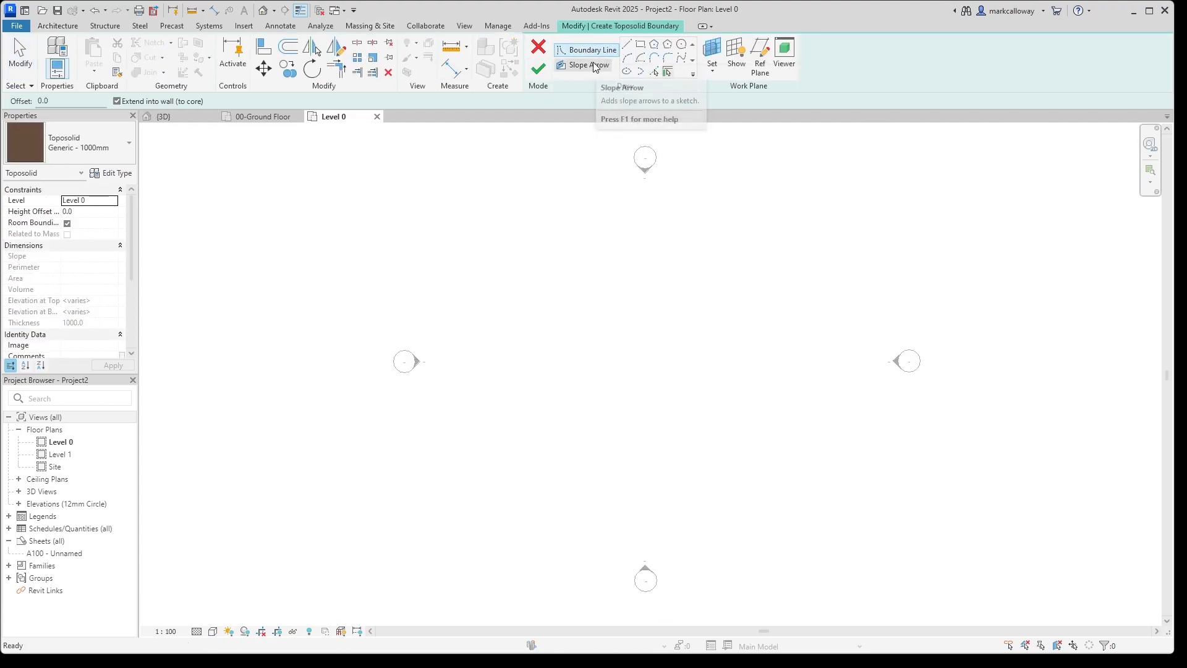
left_click(641, 44)
left_click(504, 299)
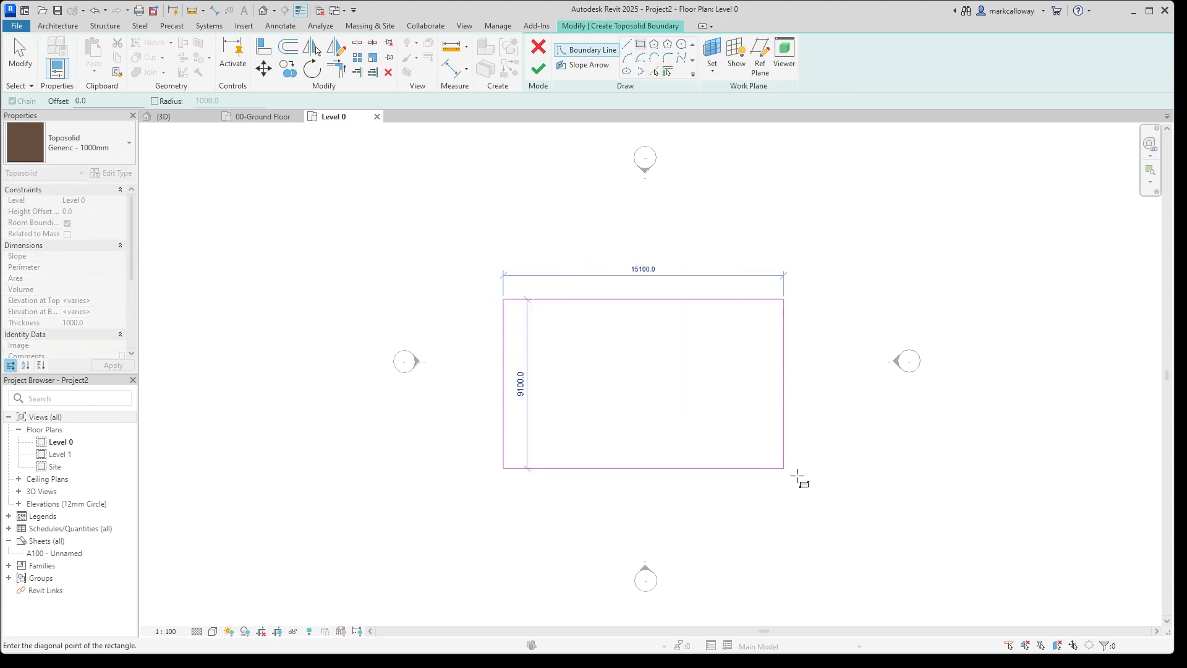
left_click(835, 491)
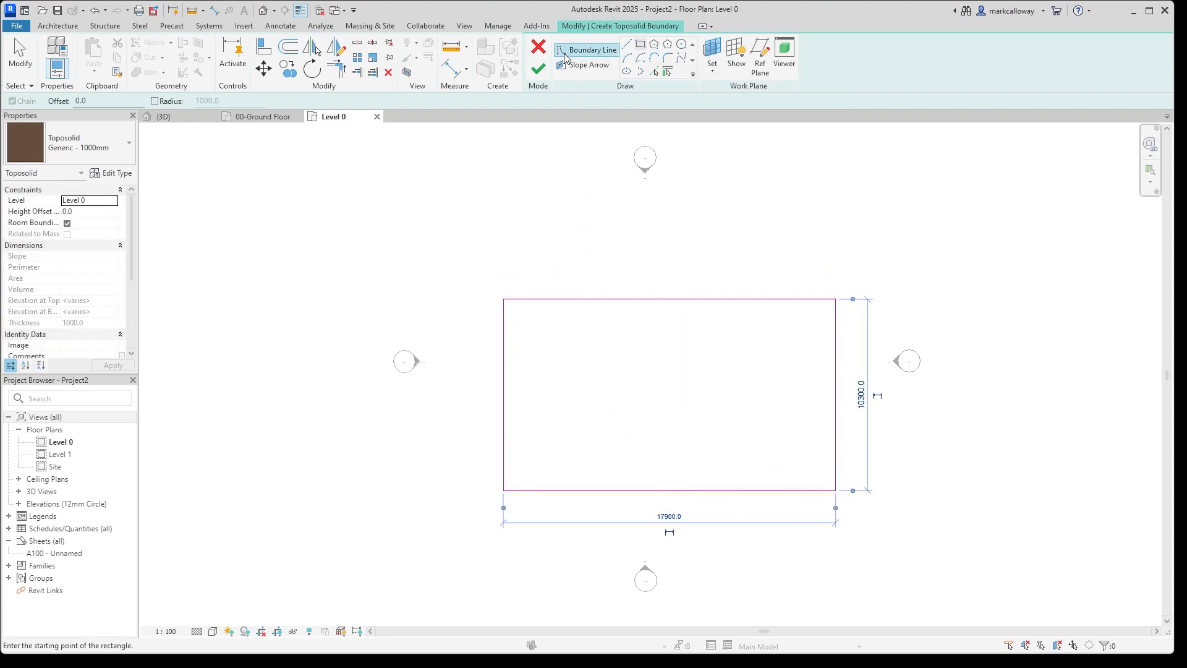
left_click(538, 68)
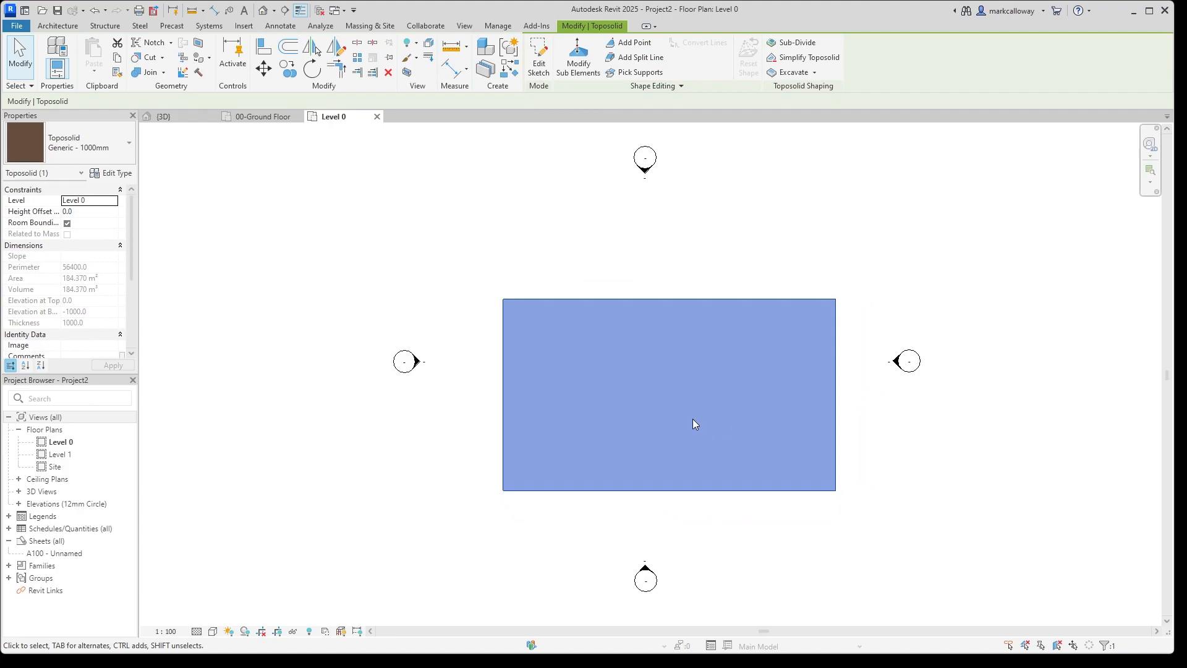
Change the toposolid to the Grassland - 1200mm type and show the model in the default 3D view.
left_click(102, 137)
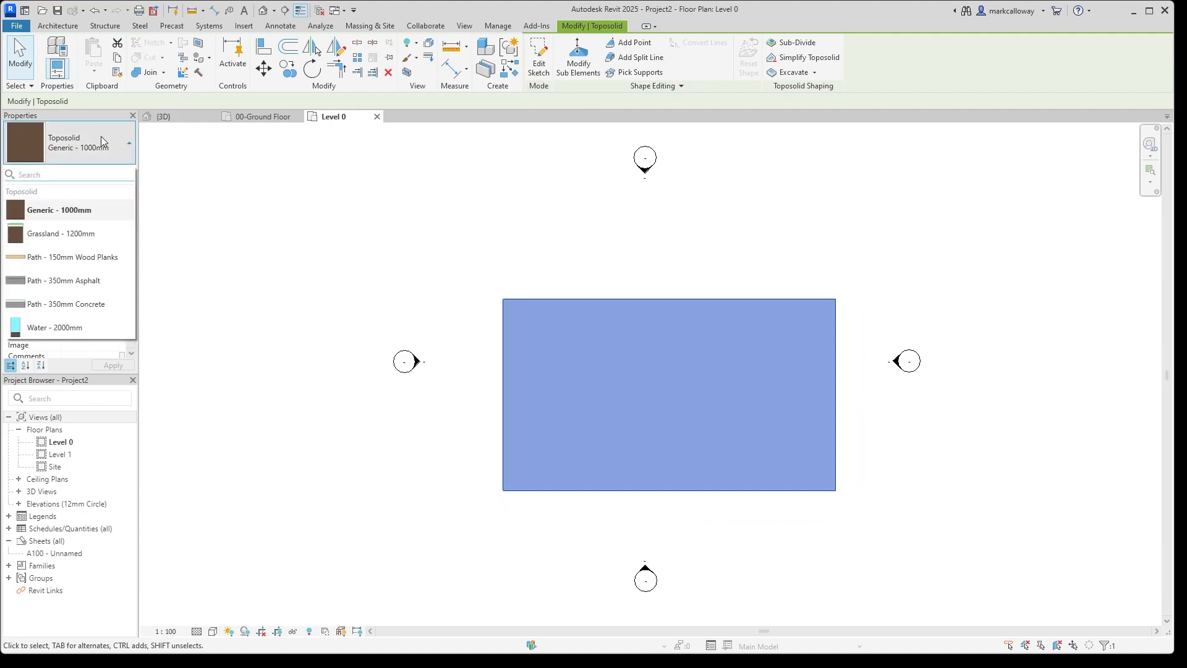
left_click(102, 235)
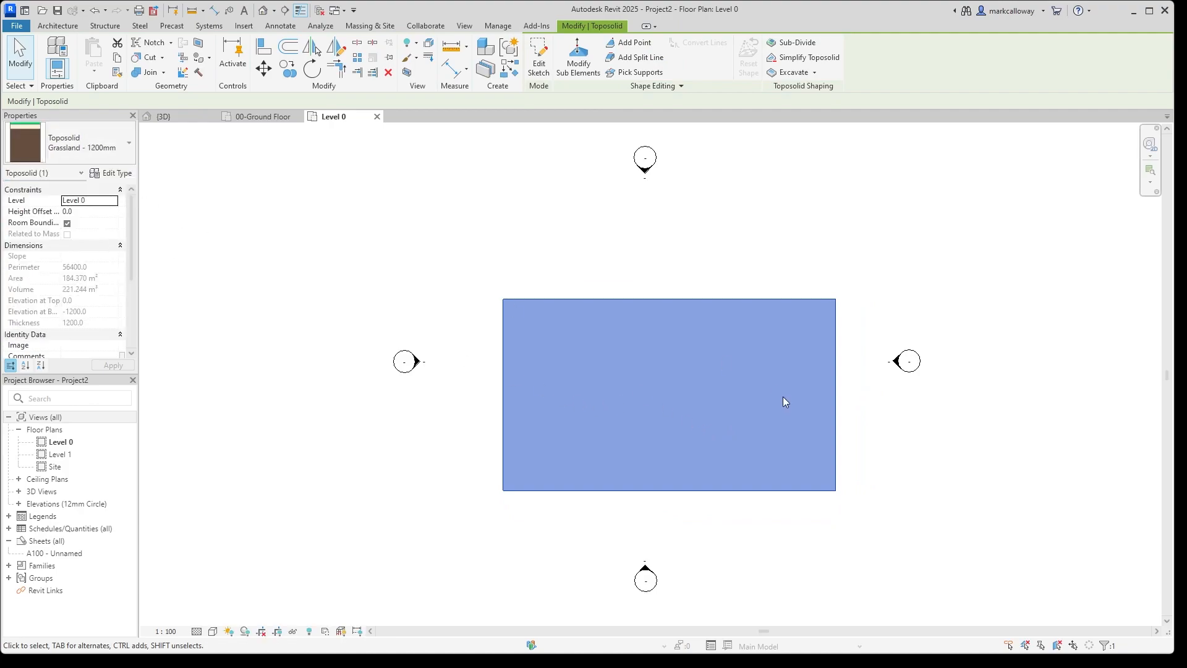
left_click(356, 202)
left_click(265, 11)
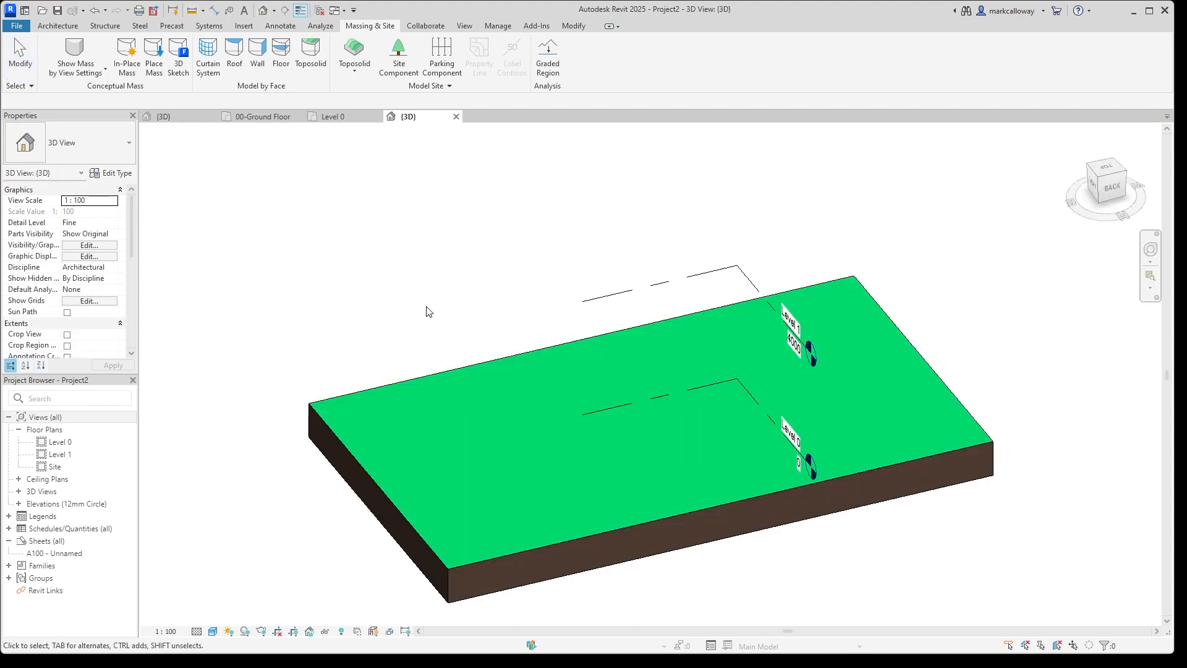
Create a shaft opening in the toposolid with a rectangular boundary about 2600 by 1600 mm.
scroll(711, 457, "up", 3)
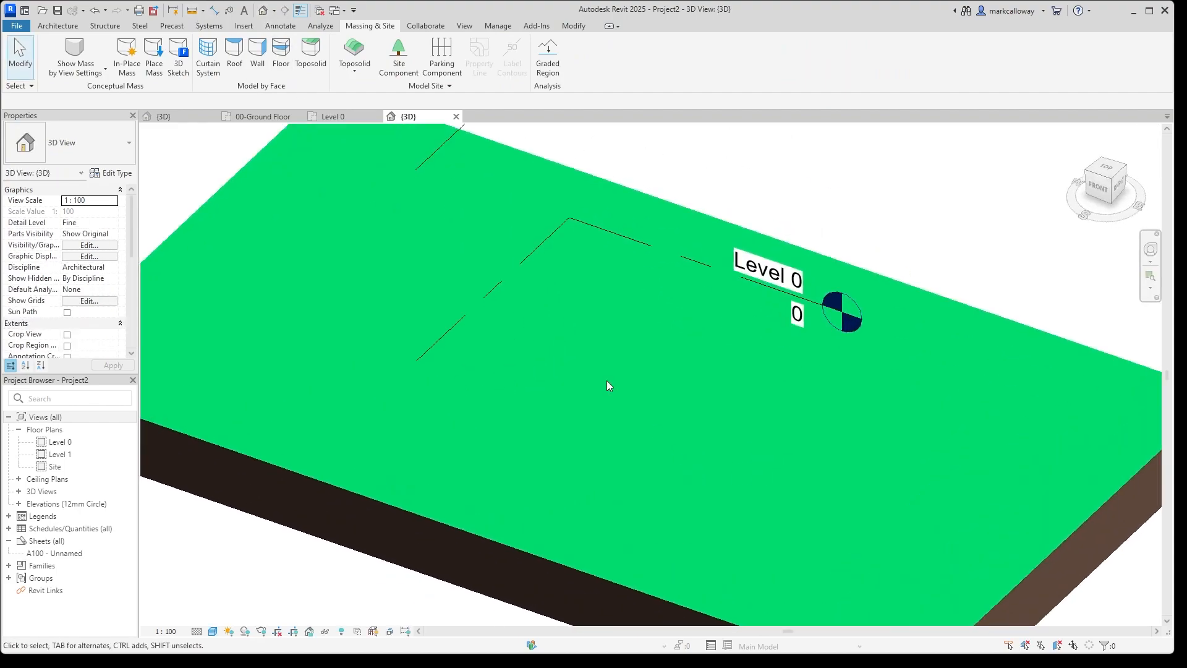
left_click(50, 27)
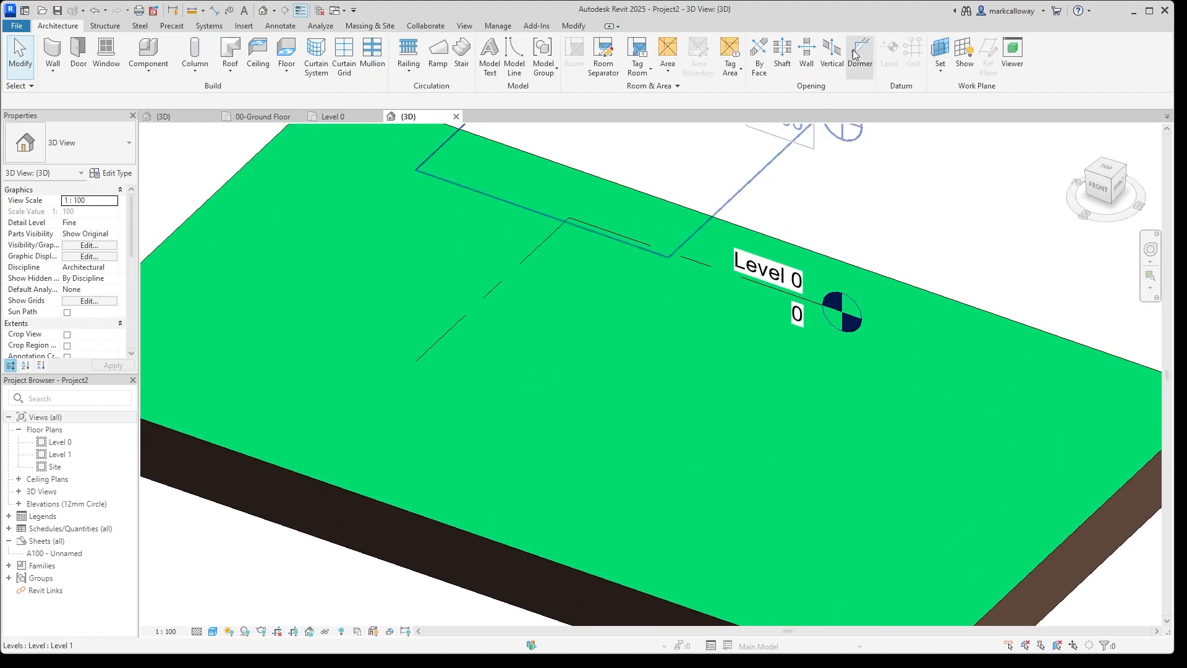
left_click(784, 59)
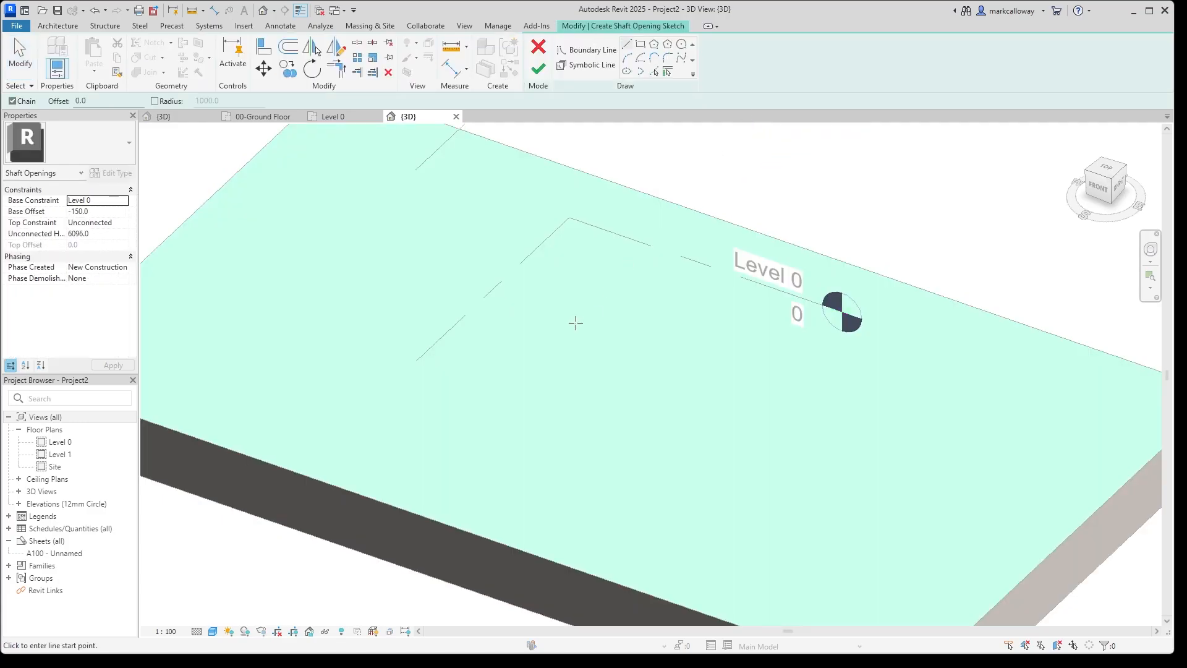
left_click(640, 44)
left_click(577, 301)
left_click(657, 389)
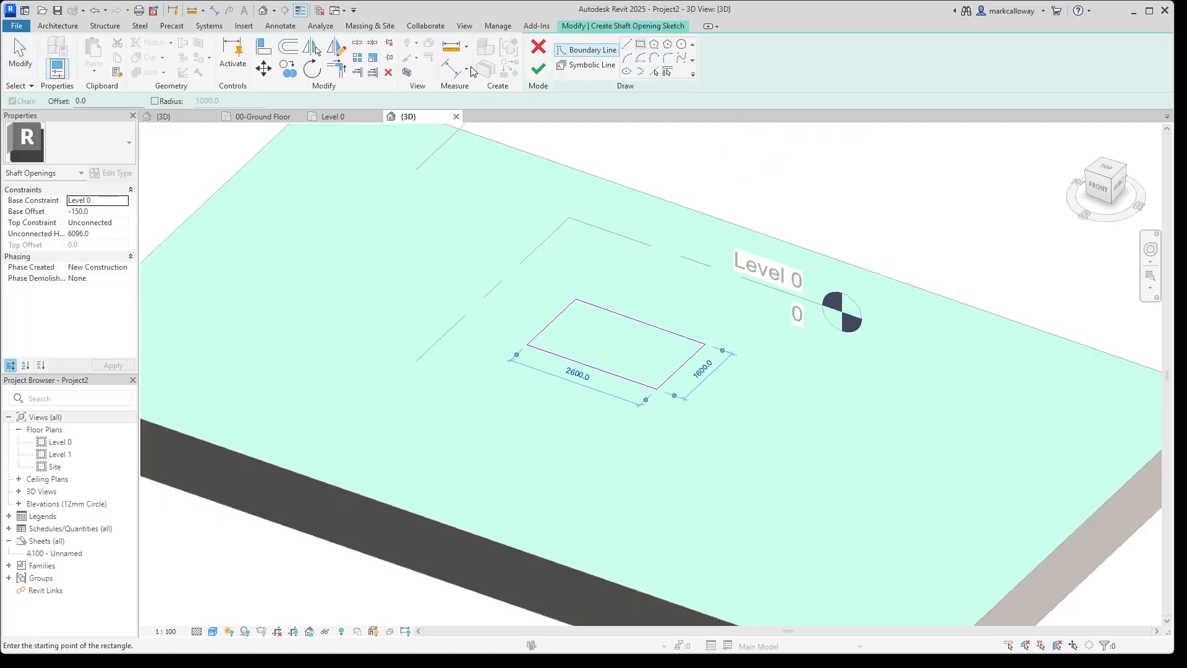
left_click(538, 69)
Stretch the shaft opening's lower end down to a base offset of about -538 mm and deselect it.
left_click_drag(614, 362, 615, 376)
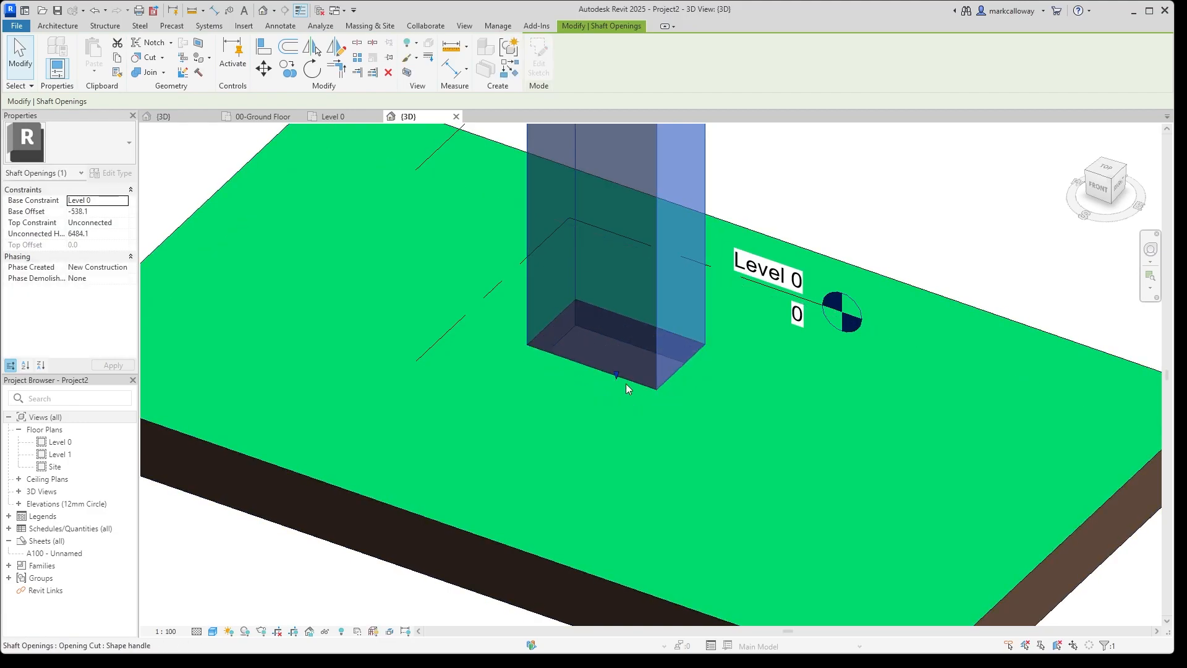
left_click(908, 230)
scroll(656, 339, "up", 3)
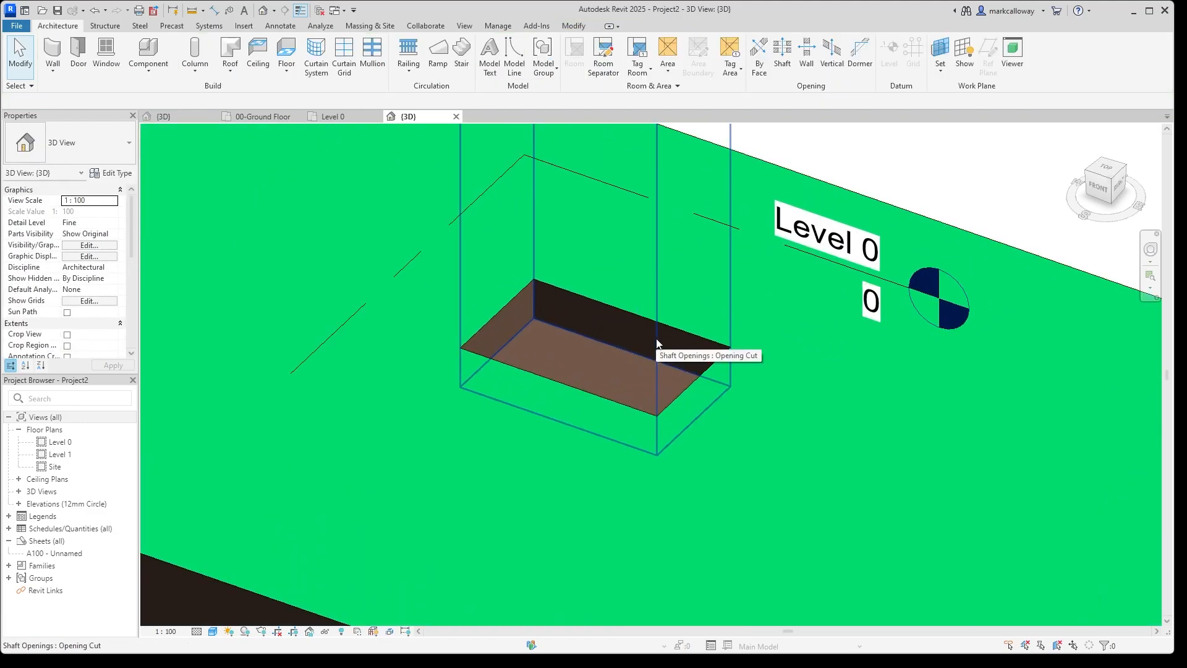
Create a 1100mm railing with a straight path about 5100 mm long across the shaft opening, and set the toposolid as its host.
middle_click_drag(658, 334, 658, 410)
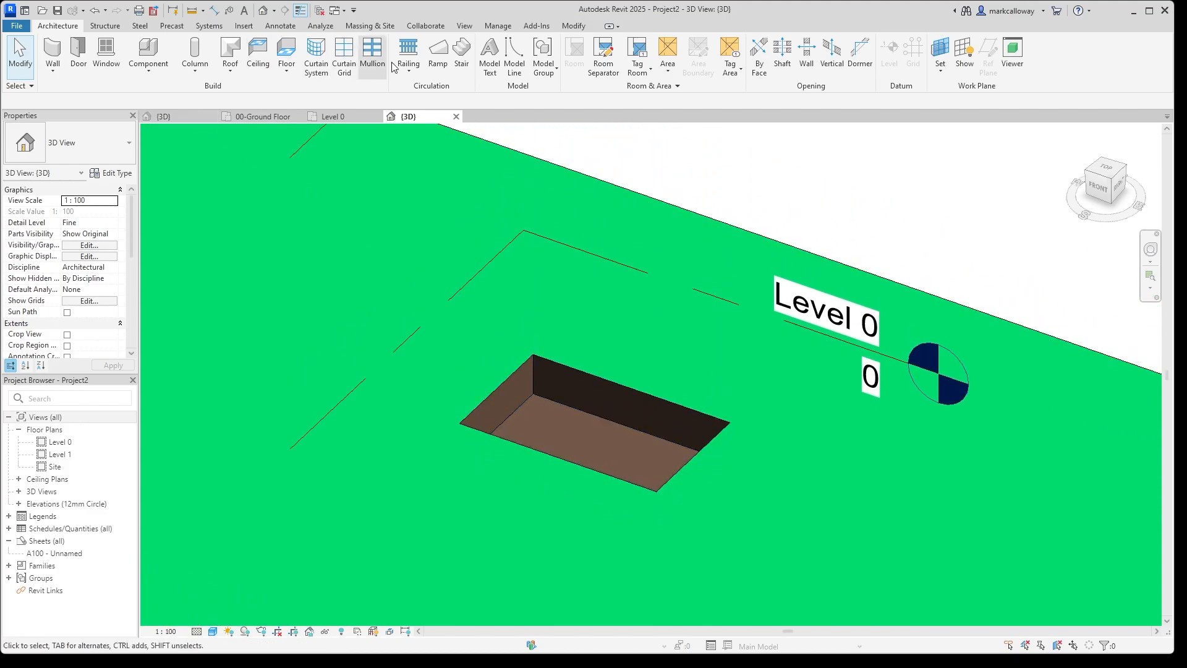
left_click(412, 49)
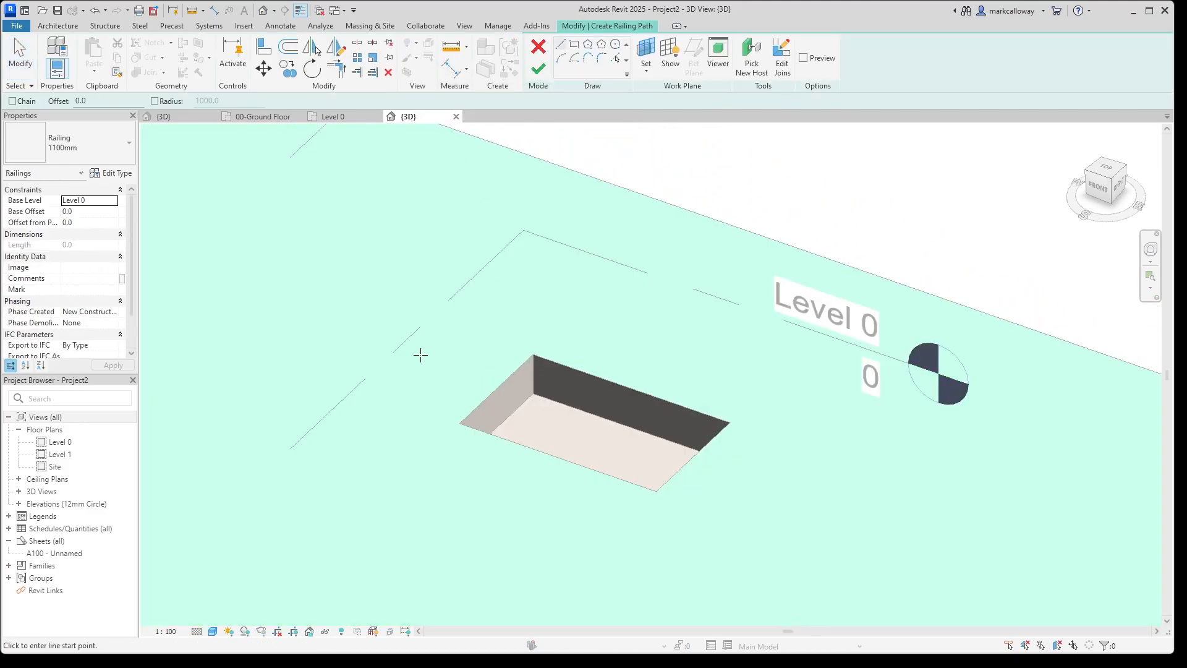
left_click(421, 355)
left_click(793, 499)
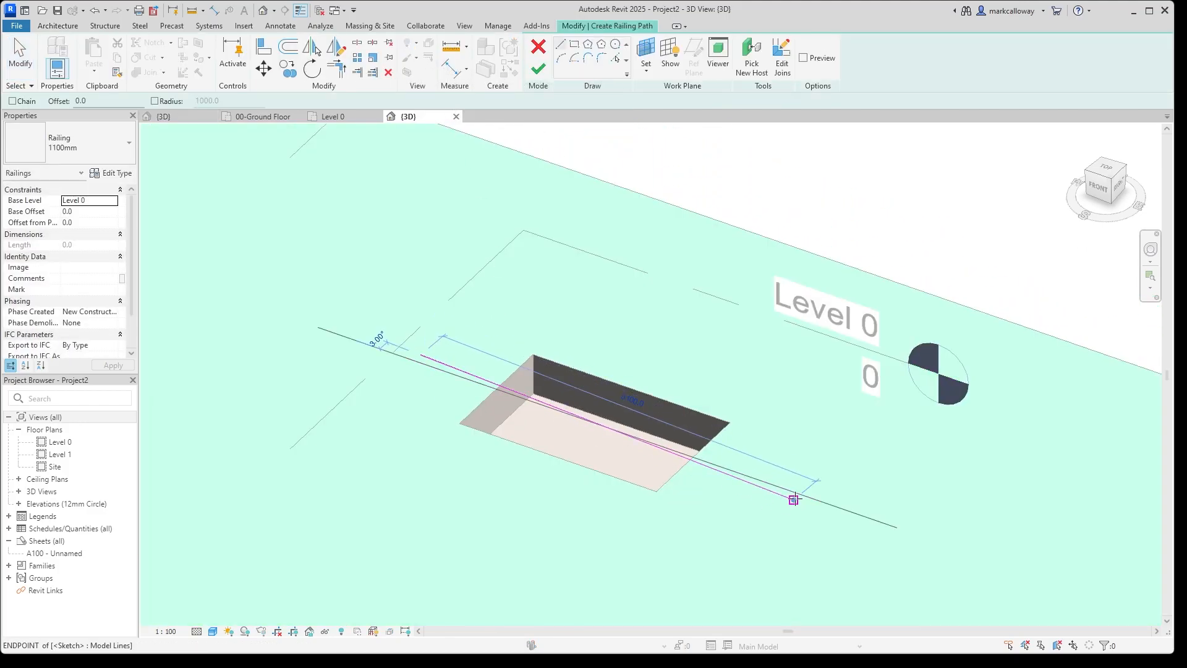
left_click(538, 71)
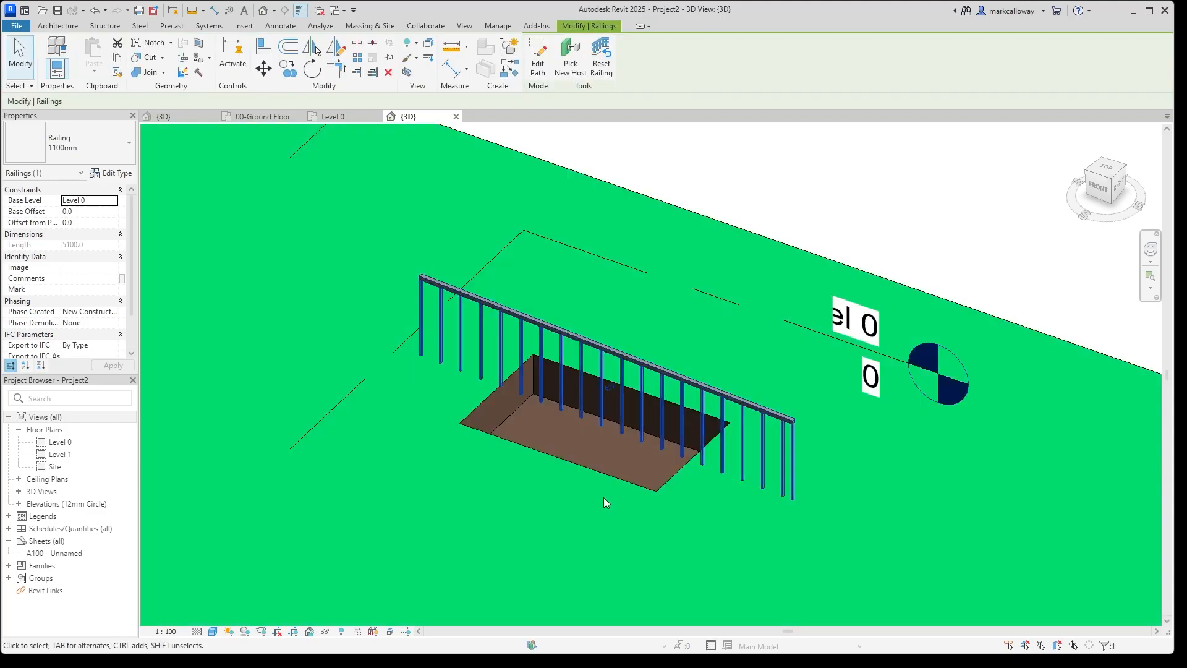
left_click(571, 61)
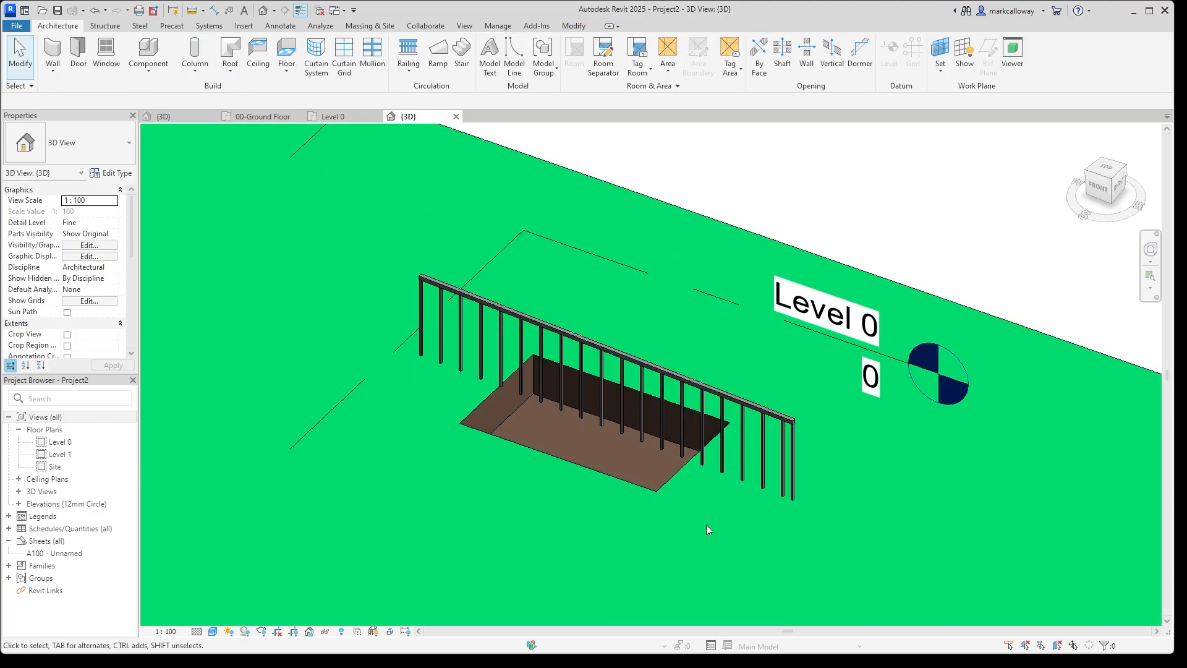
Split the new railing's path at both edges of the shaft opening, finish the path and deselect the railing.
mouse_move(591, 506)
middle_mouse_down("shift")
mouse_move(630, 456)
mouse_move(640, 489)
mouse_move(650, 477)
mouse_move(663, 498)
mouse_move(530, 499)
mouse_move(602, 543)
mouse_move(498, 373)
middle_mouse_up("shift")
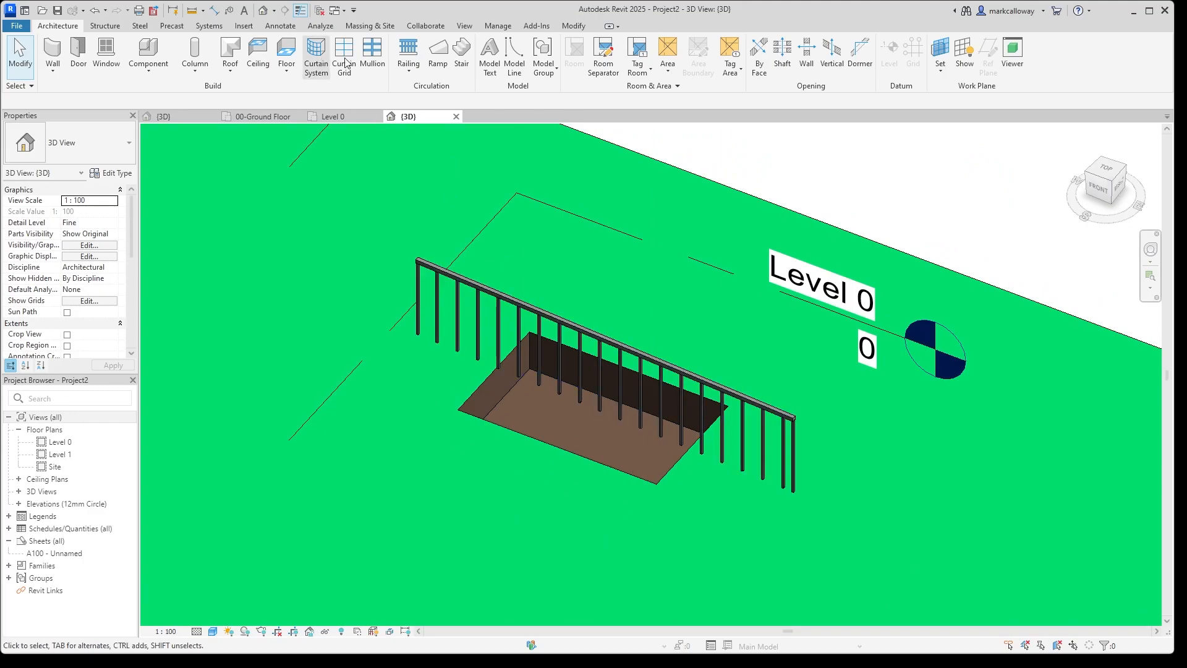
left_click(738, 412)
left_click(744, 410)
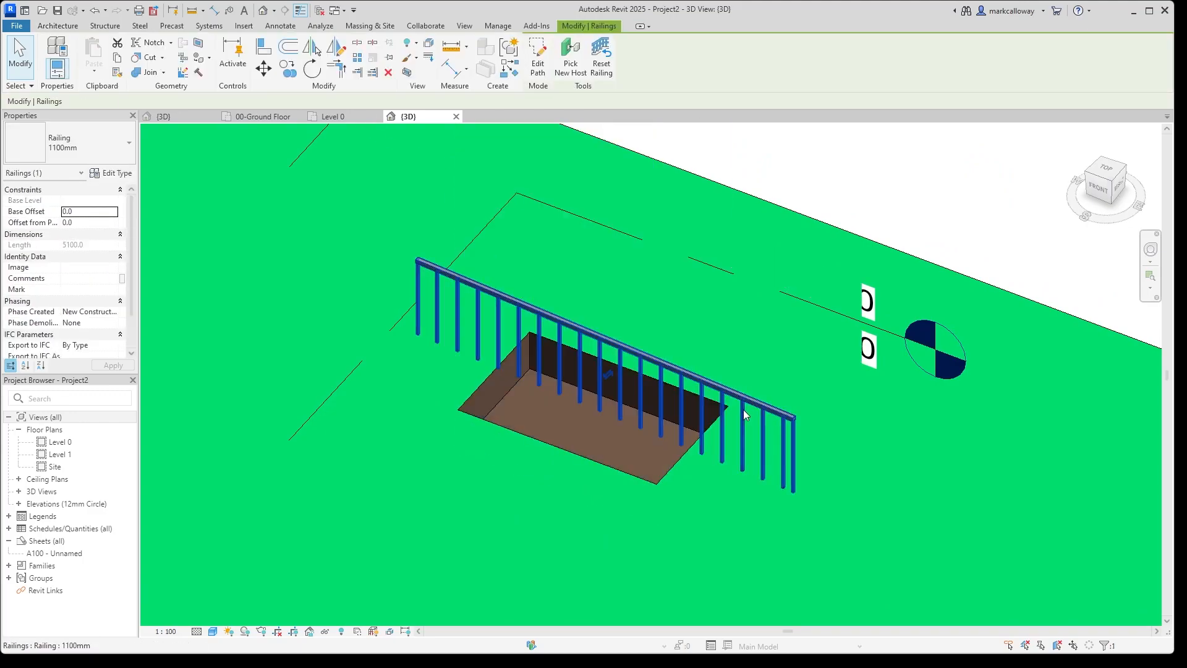
left_click(537, 67)
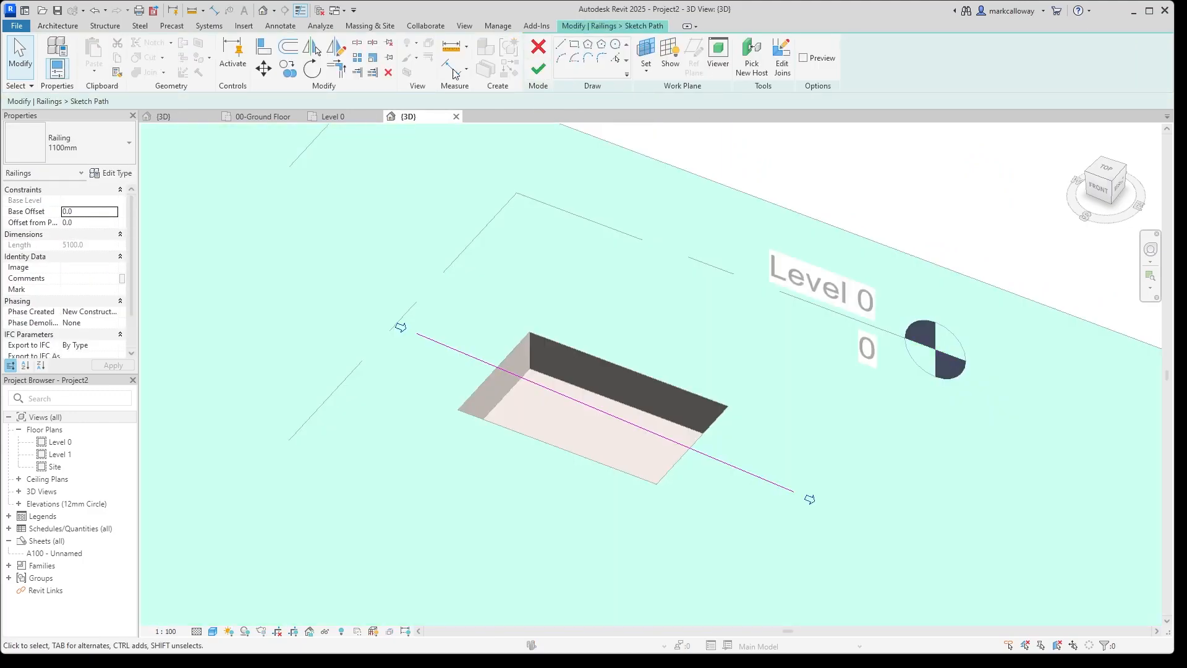
scroll(495, 369, "up", 2)
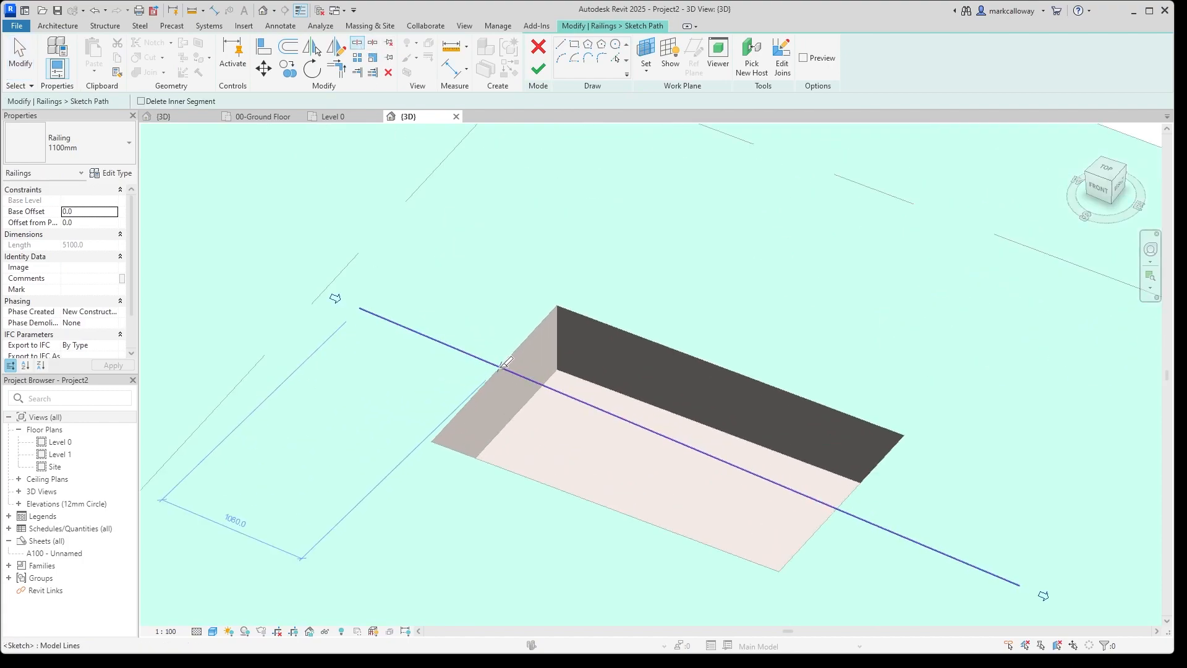
left_click(497, 366)
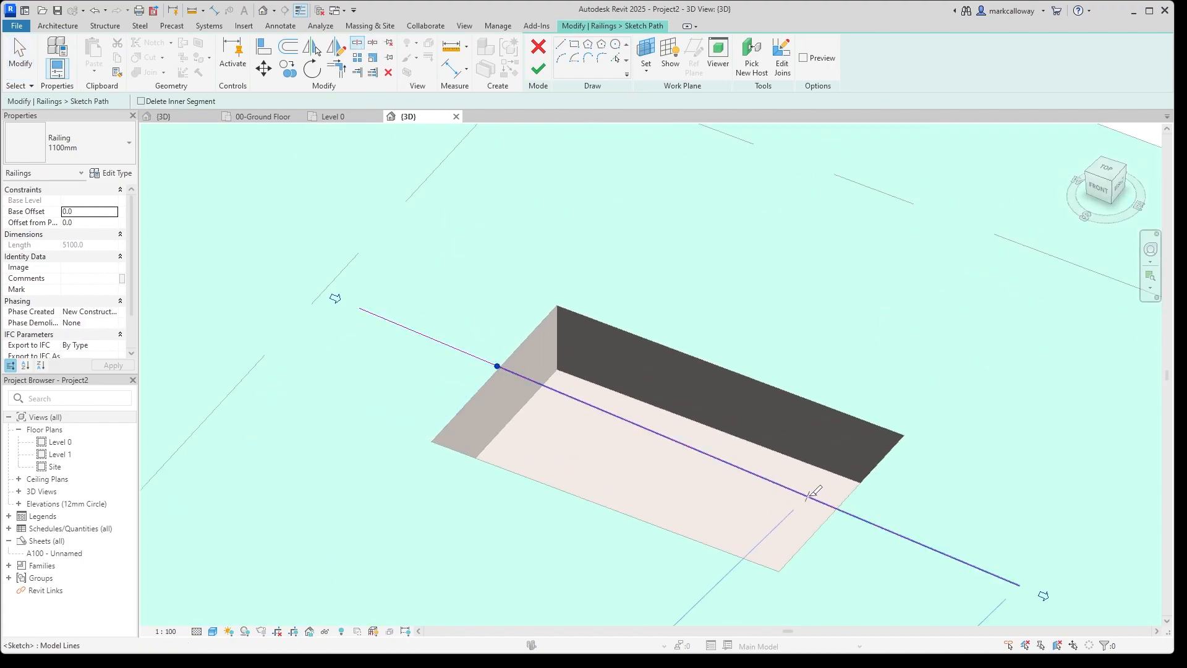
left_click(839, 509)
left_click(539, 70)
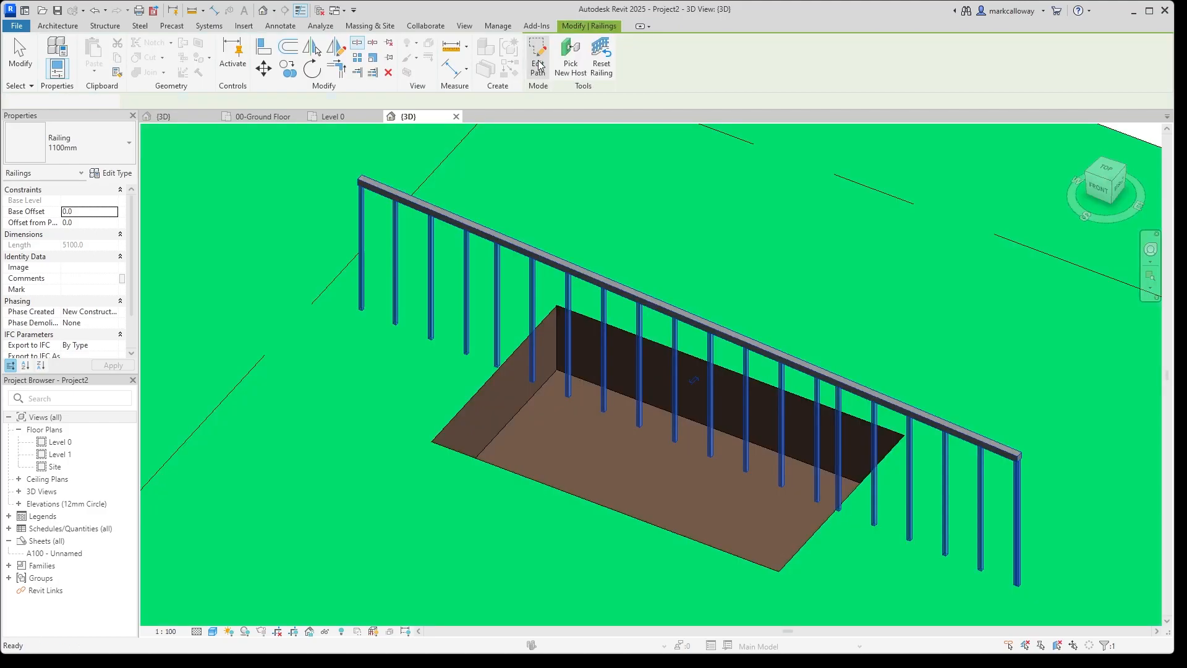
middle_click_drag(602, 477, 618, 402, "shift")
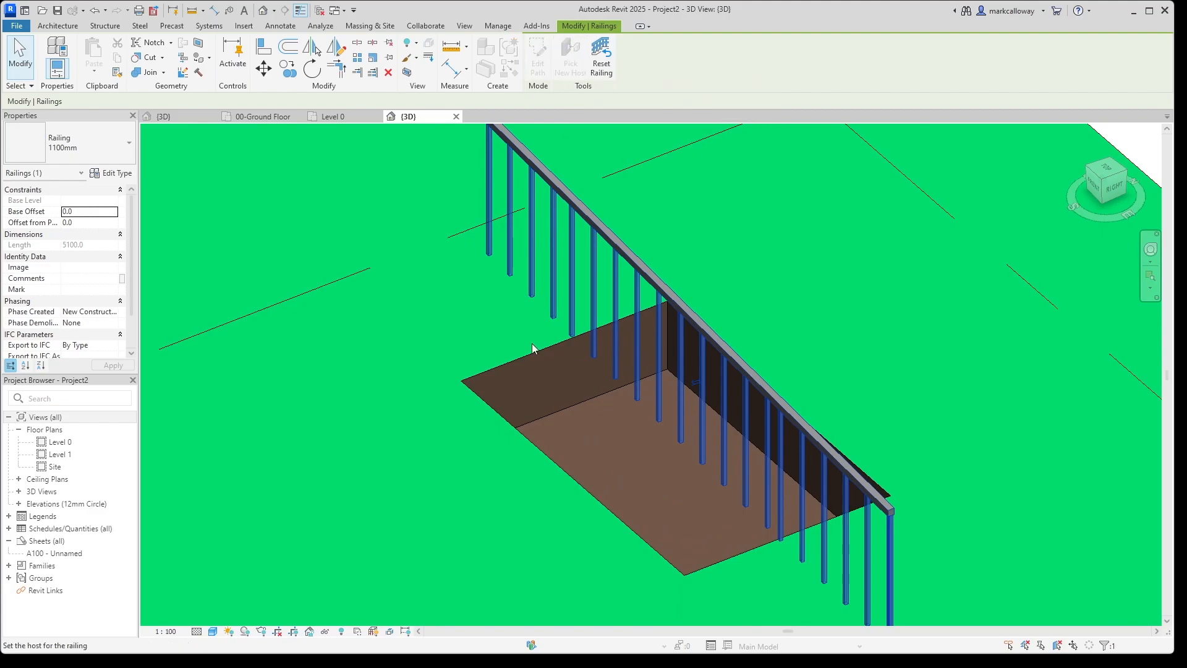
key("Escape")
scroll(978, 272, "down", 5)
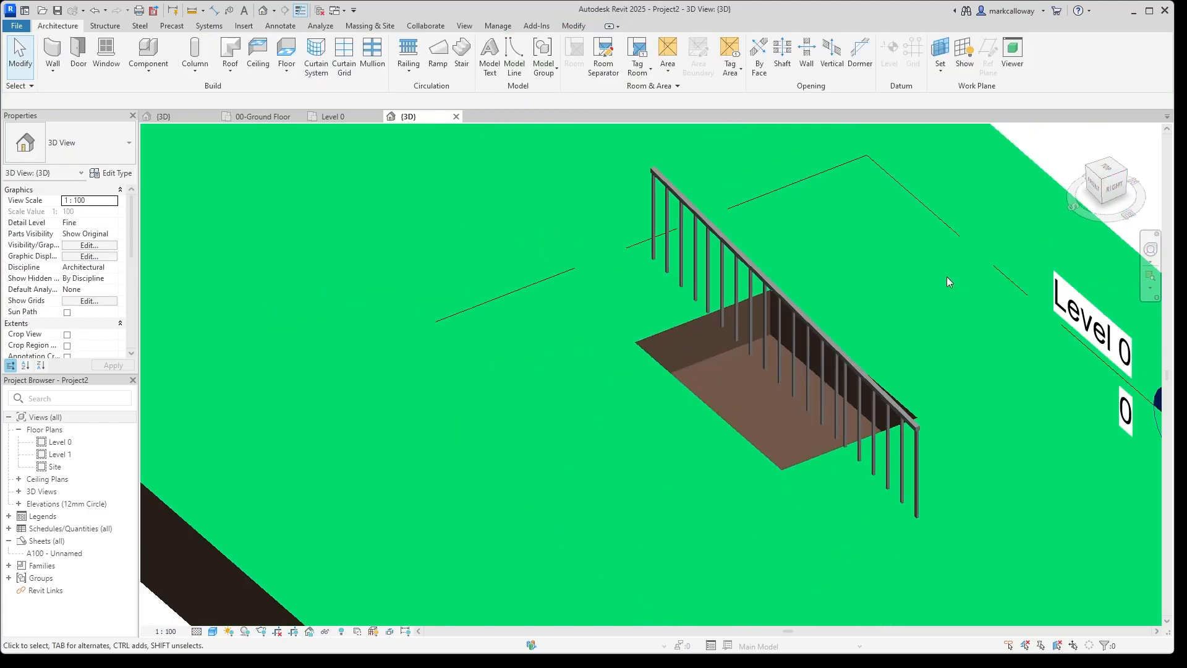
Inspect the toposolid-hosted 1100mm railing spanning the shaft opening from different angles and leave it deselected.
left_click(830, 299)
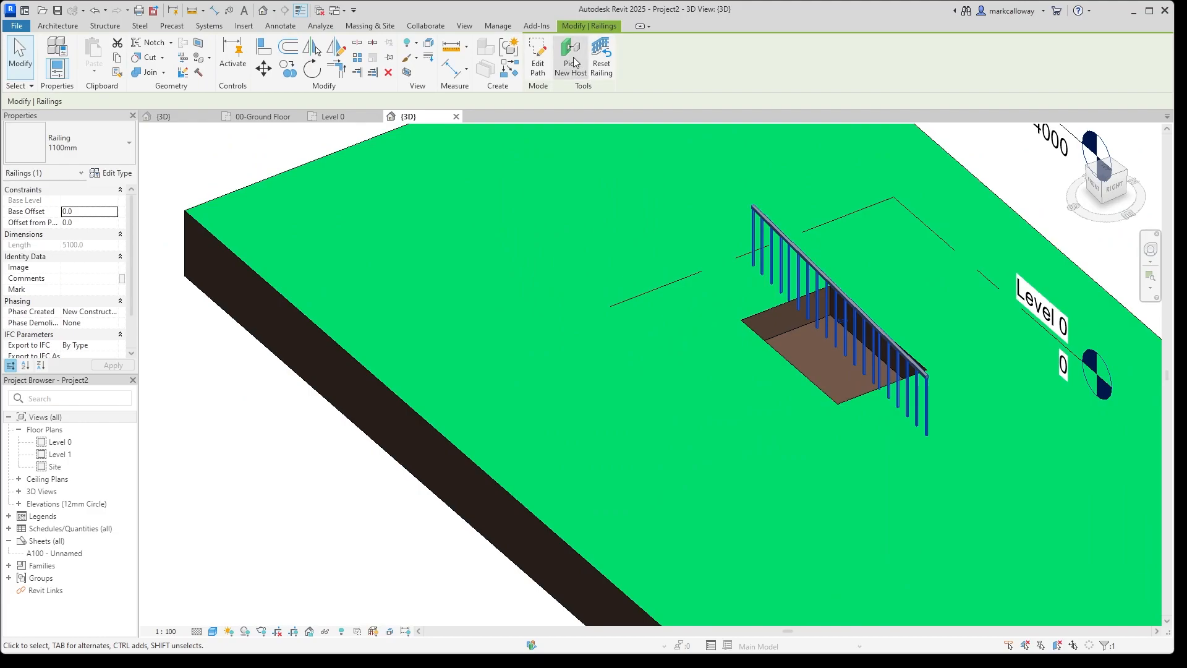
key("Escape")
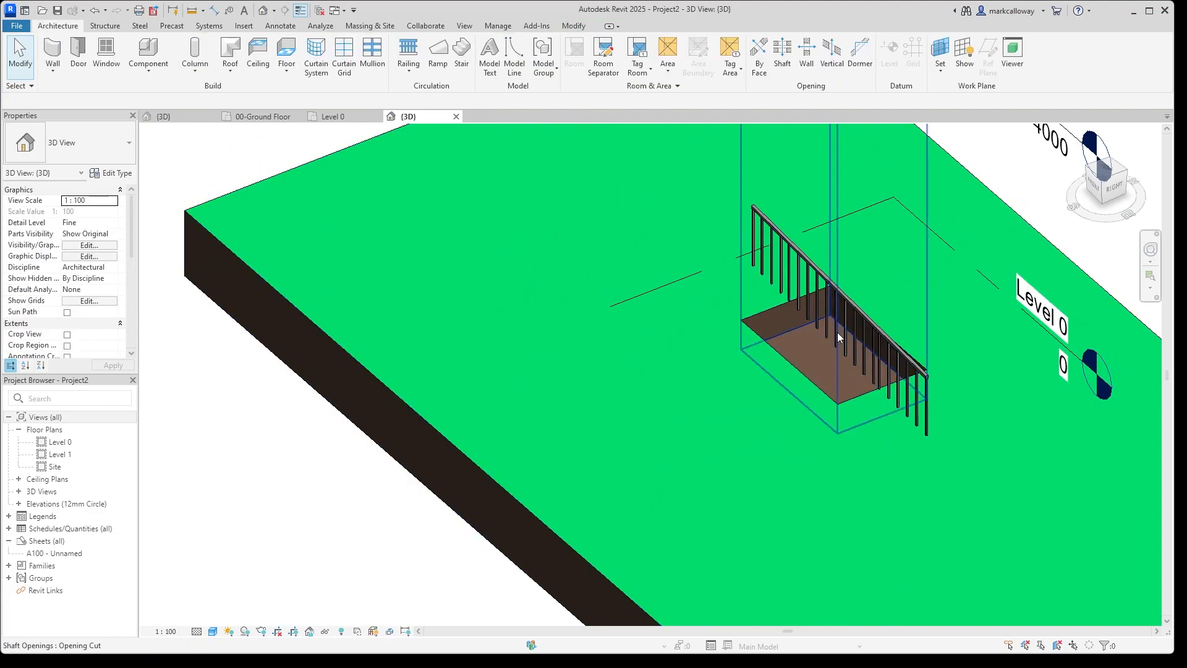
middle_click_drag(838, 338, 924, 344, "shift")
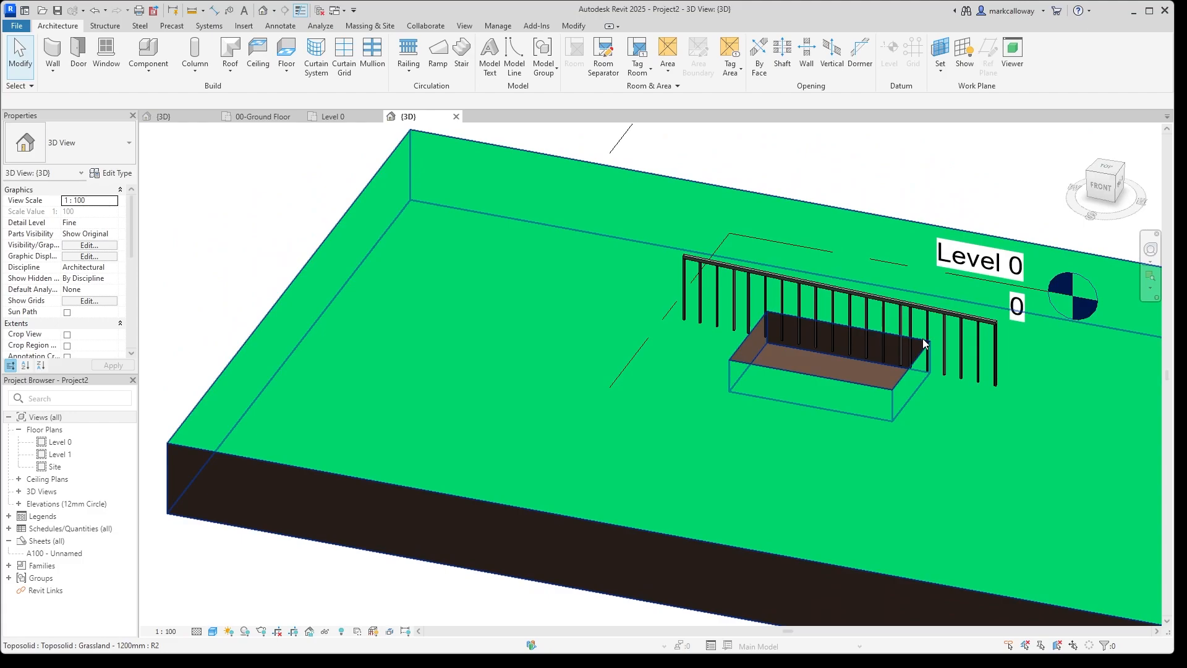
middle_click_drag(986, 218, 790, 227)
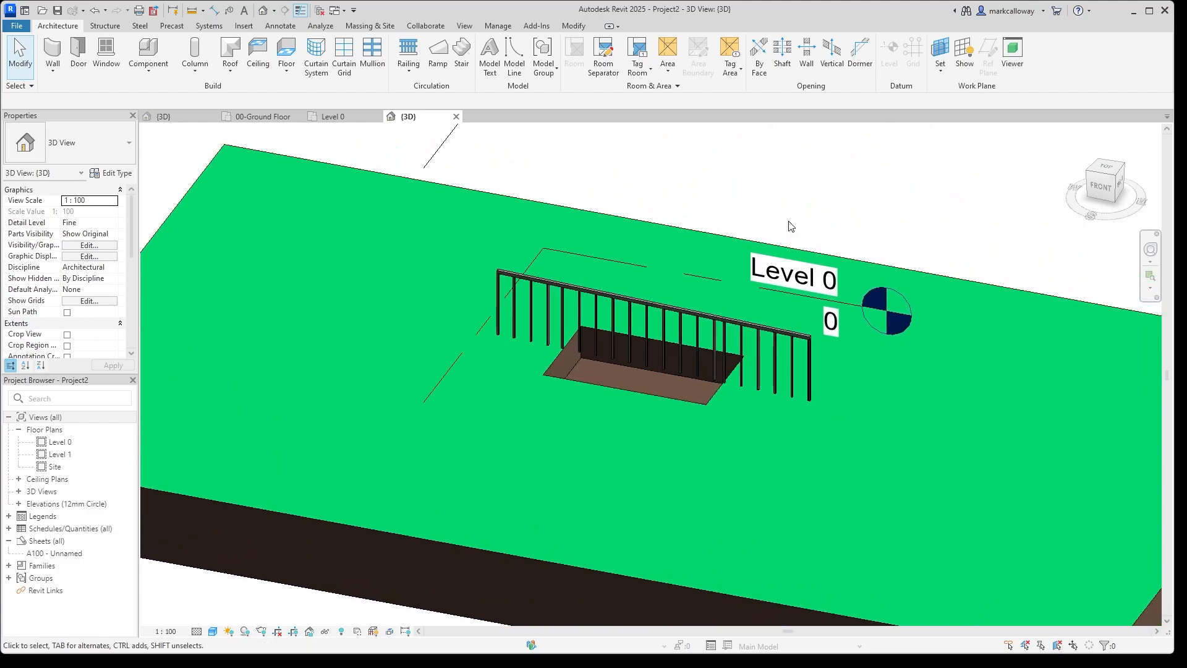
left_click(614, 349)
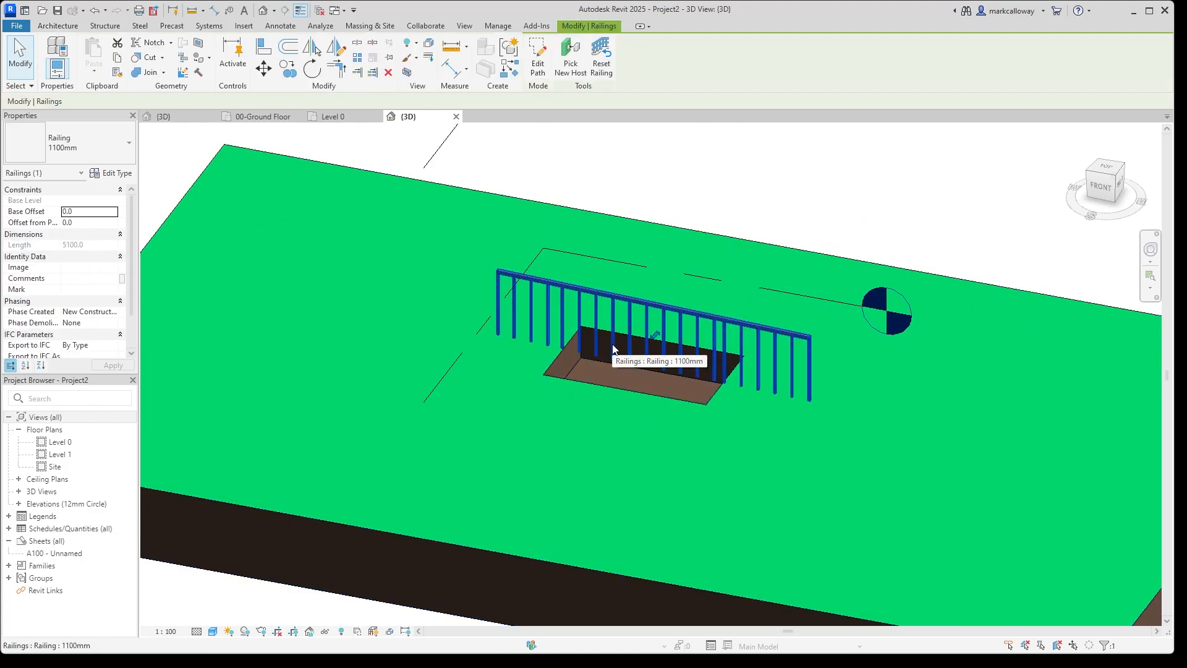
left_click(769, 186)
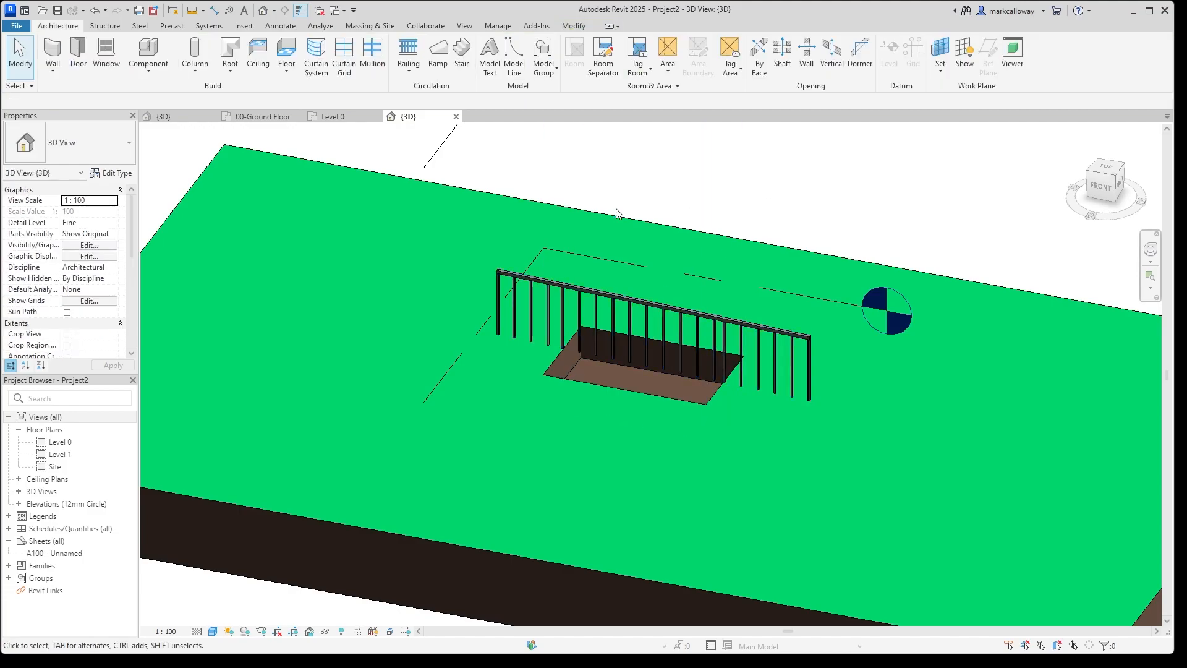
Close the Project2 test project without saving and return to the full building model in the Revit 2025 project.
left_click(377, 117)
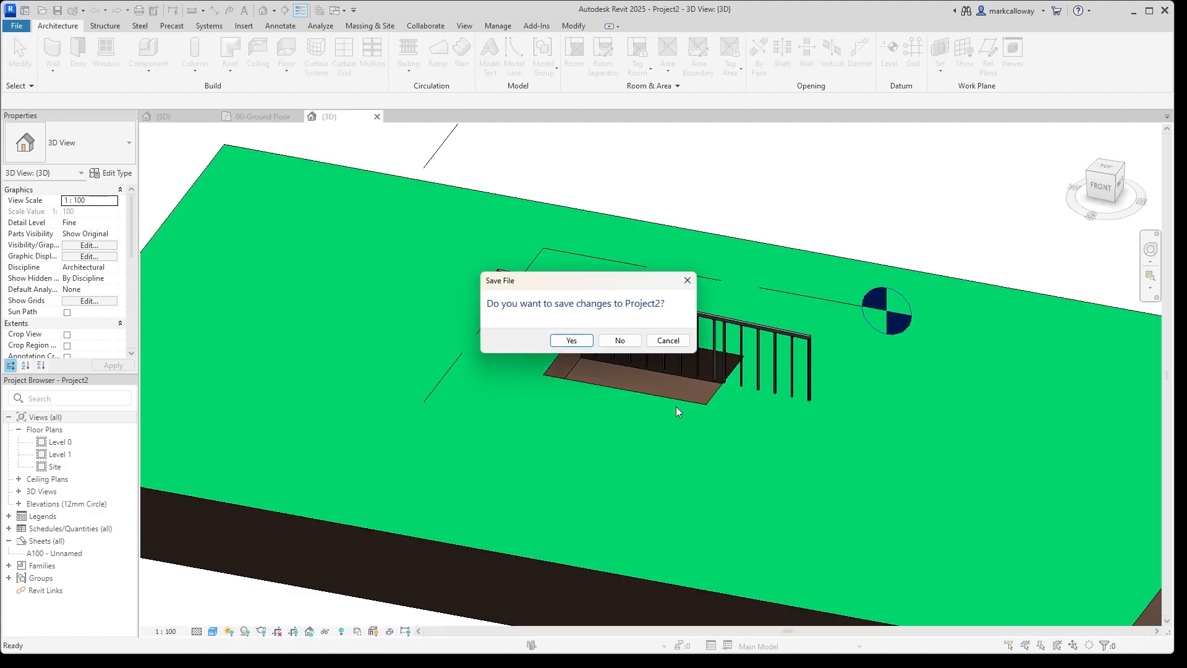
left_click(634, 342)
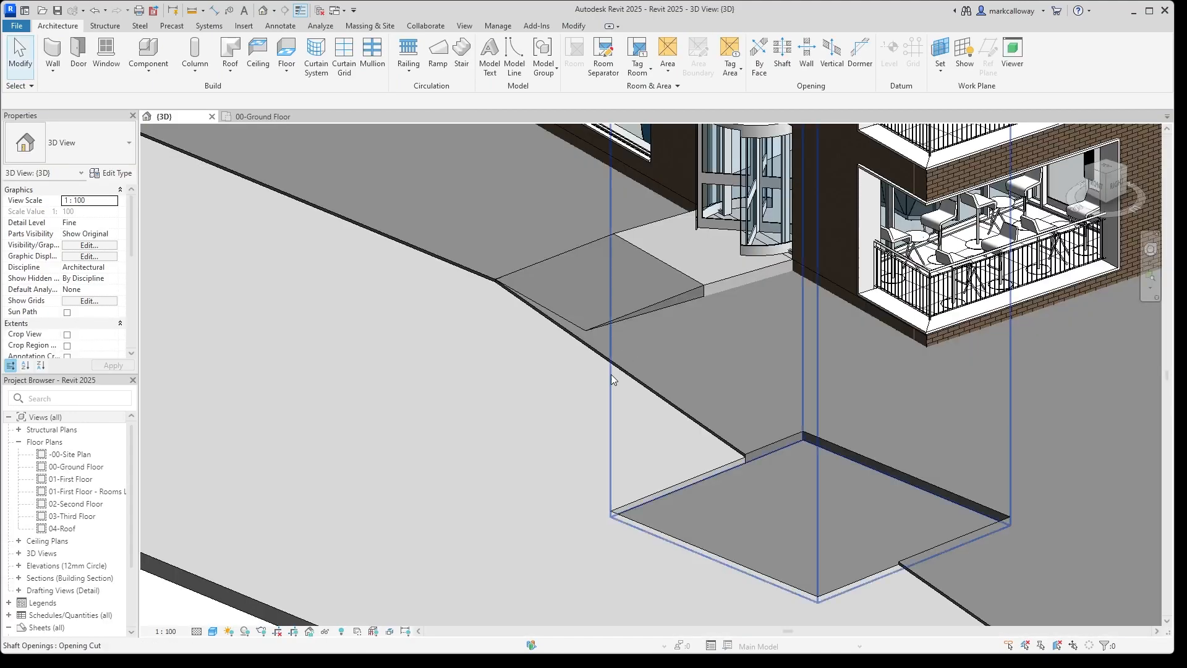
scroll(558, 447, "down", 5)
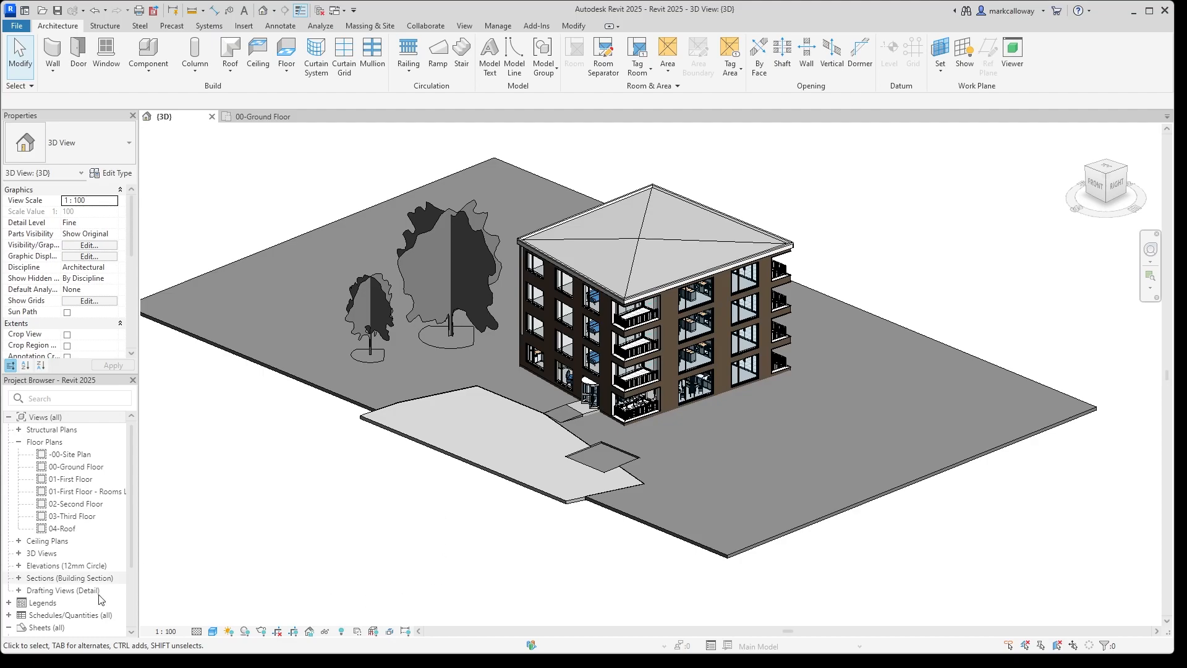
Open sheet MM-ZZ-00-DR-A-1002, then open the Roof Edge Section view from the building sections.
scroll(87, 592, "down", 2)
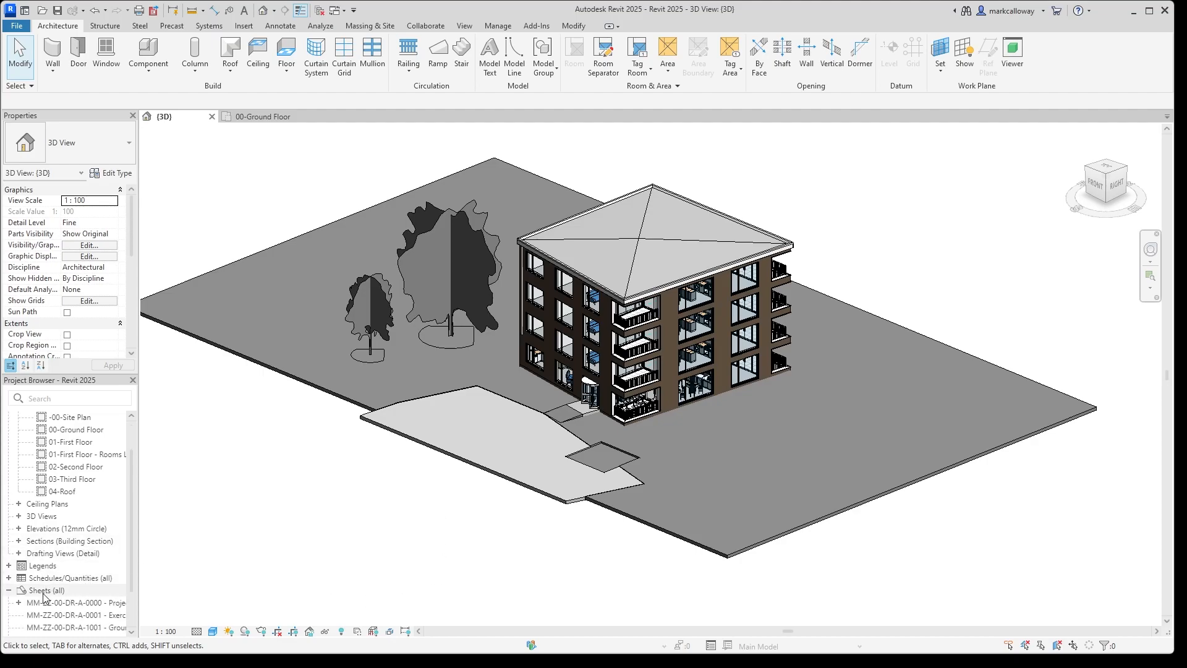
scroll(69, 595, "down", 3)
double_click(68, 593)
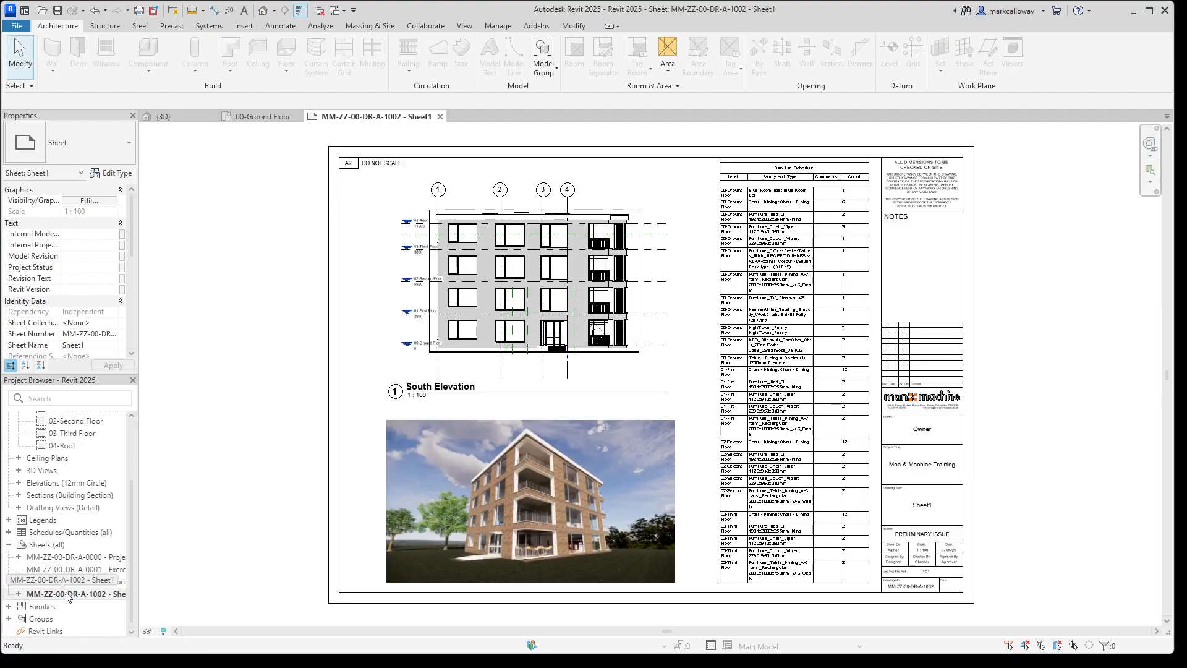
left_click(19, 495)
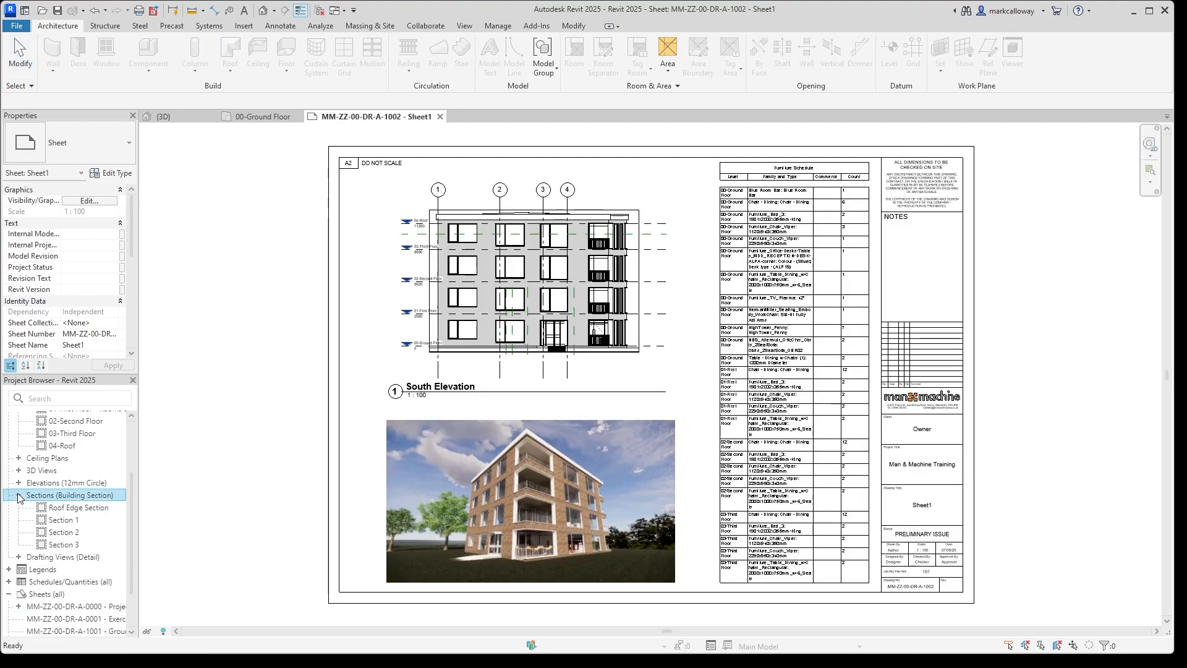
double_click(59, 508)
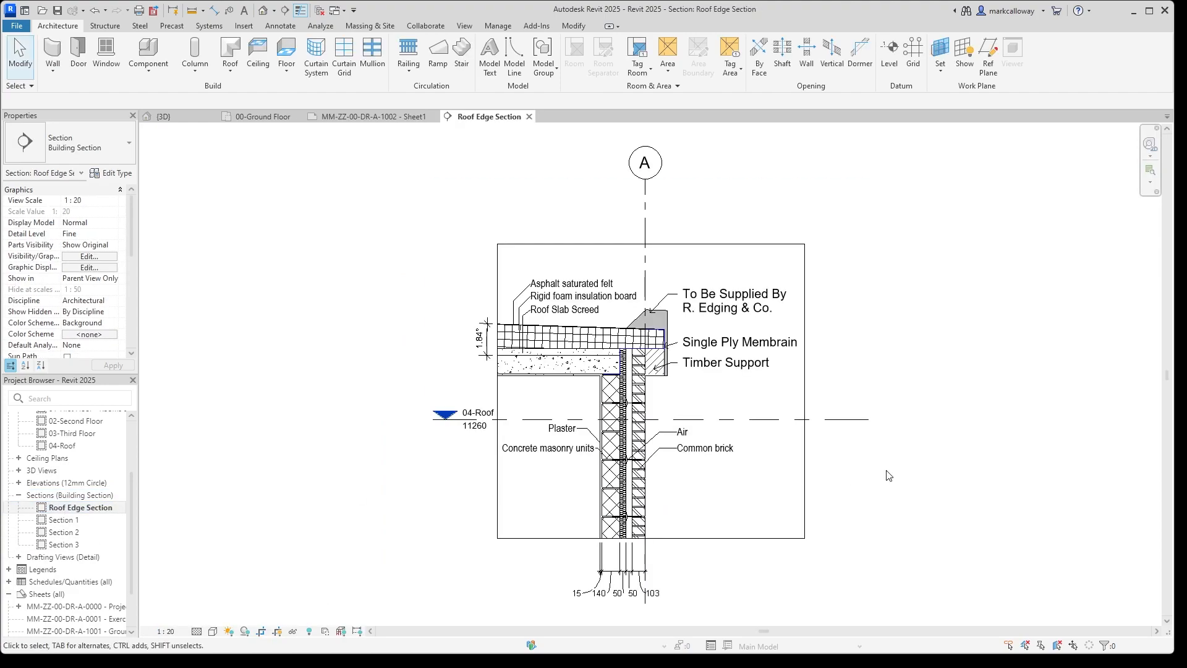
Align the three text notes beside the roof edge by their right edges, then their centres and finally their left edges.
scroll(813, 371, "up", 3)
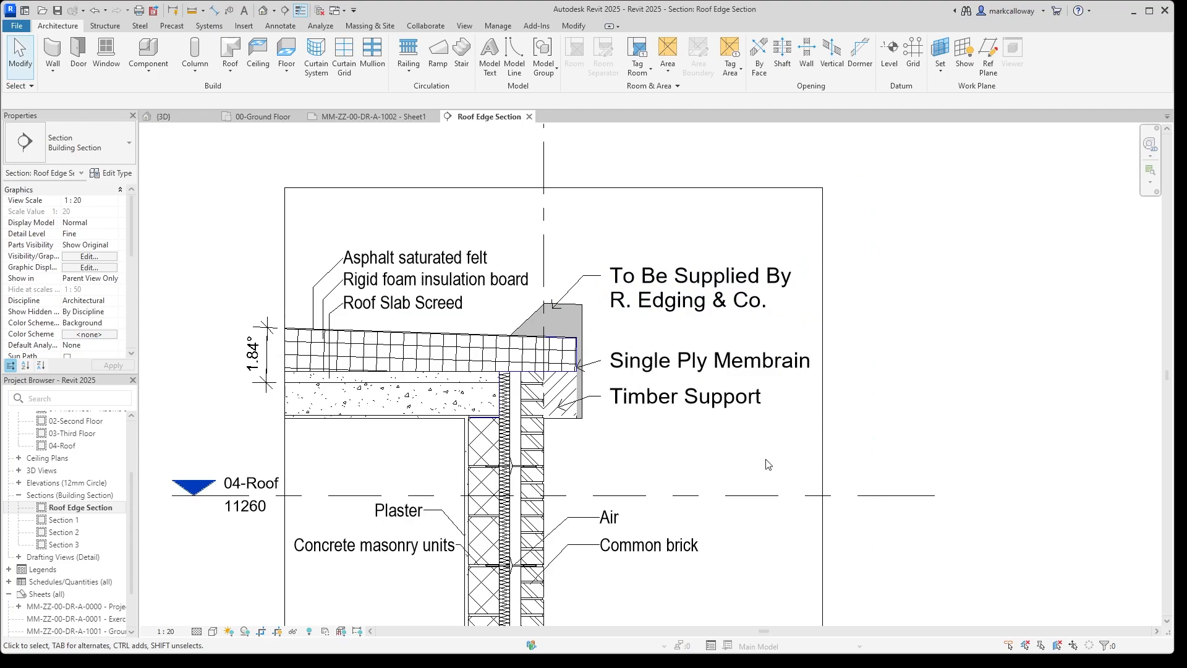
left_click_drag(766, 459, 641, 231)
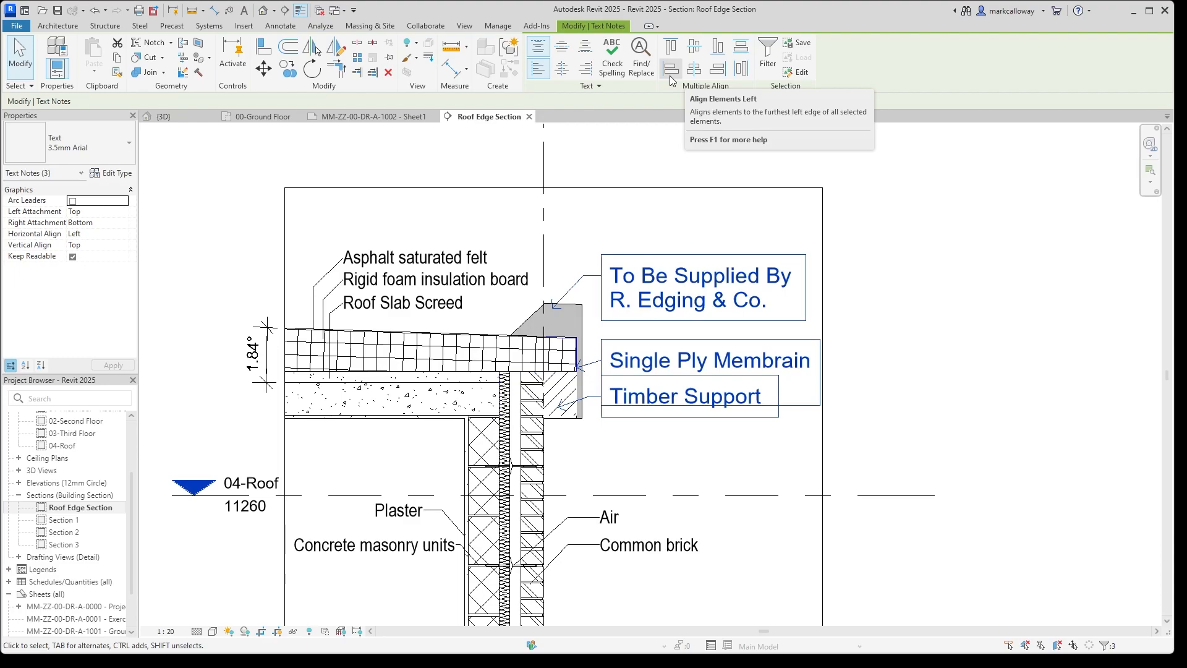
left_click(719, 70)
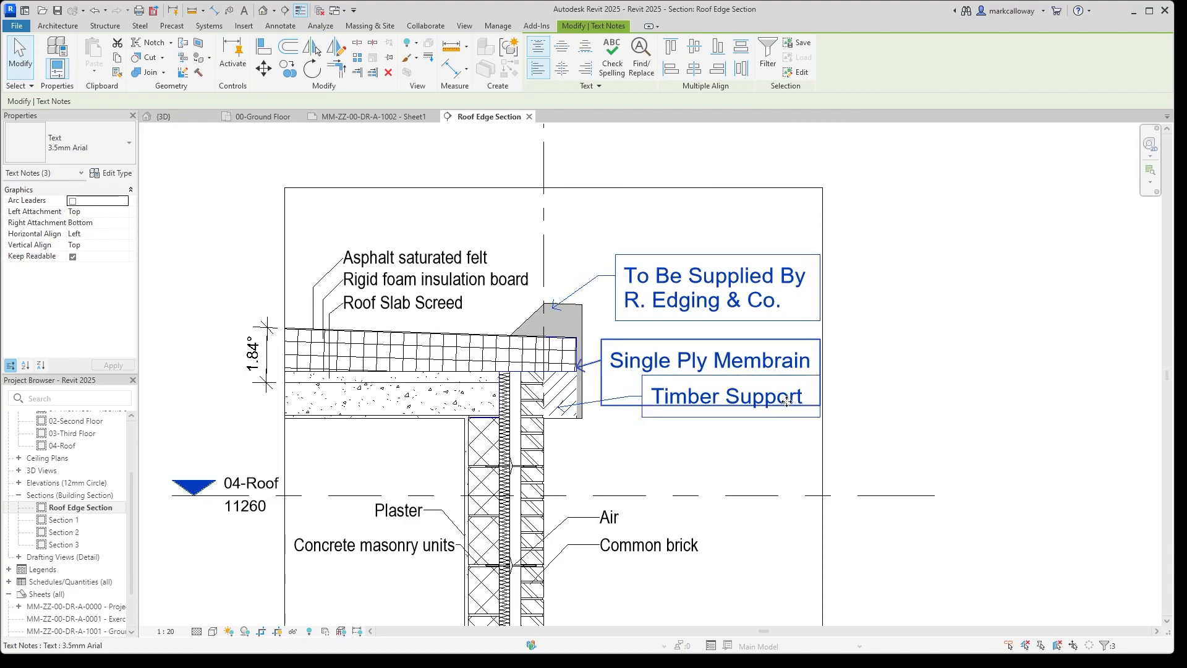
left_click(694, 69)
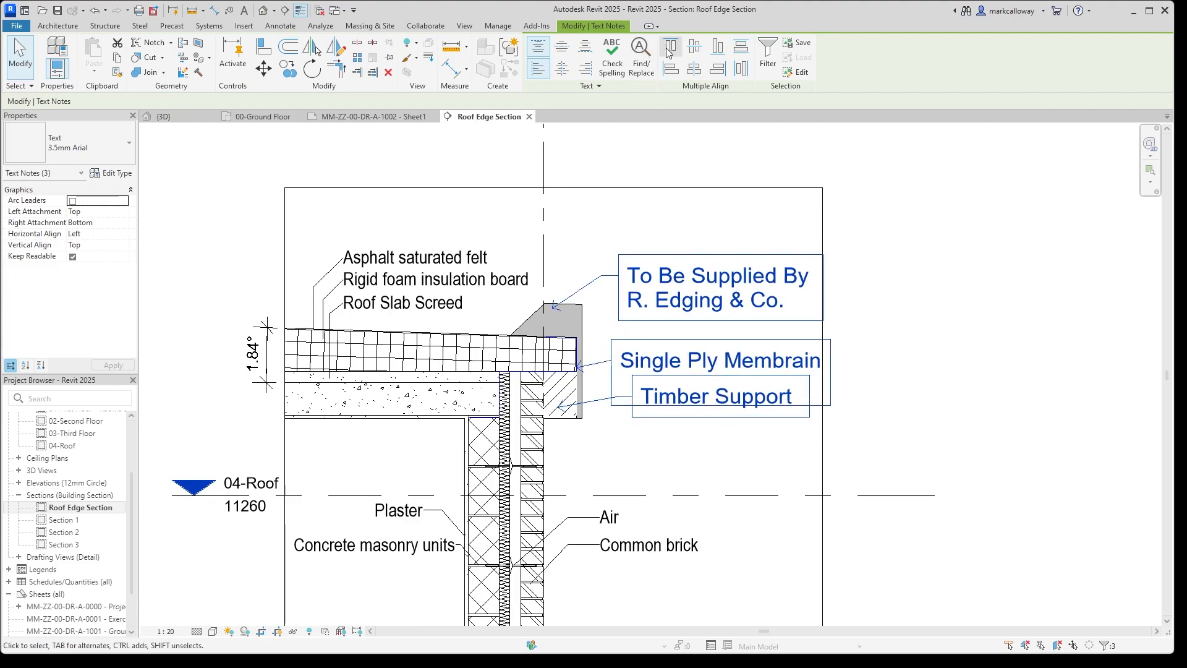
left_click(671, 69)
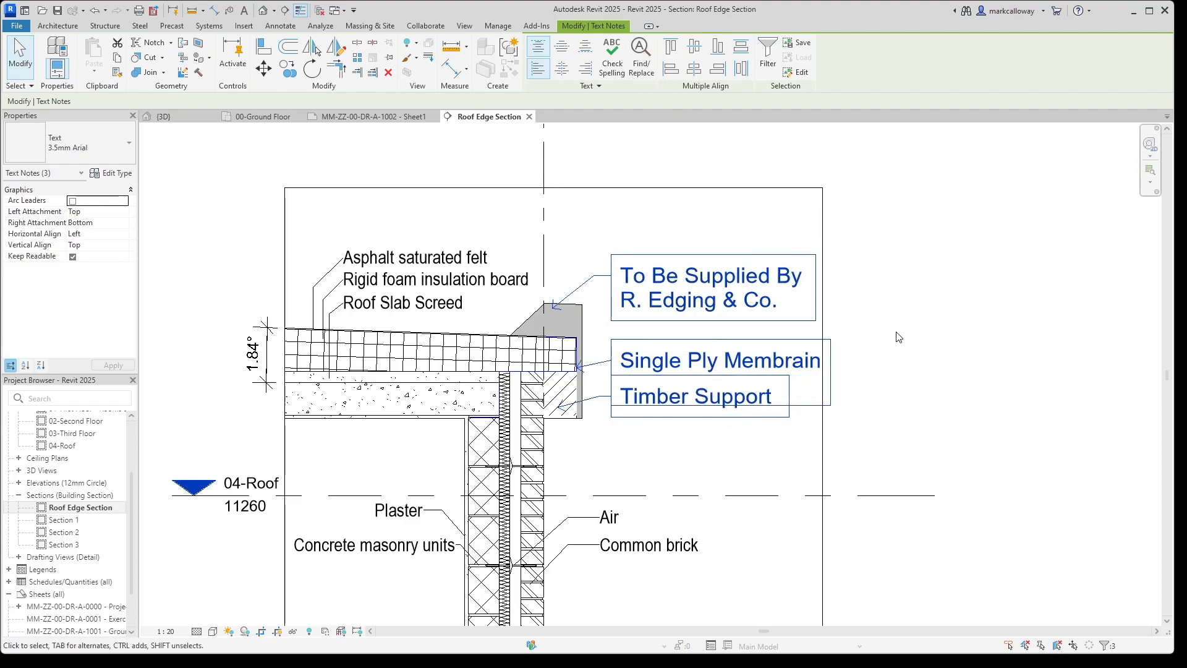
left_click(955, 343)
Align the Plaster and Air material tags on either side of the wall to the same height by their middles.
middle_click_drag(895, 450, 953, 275)
scroll(578, 300, "up", 4)
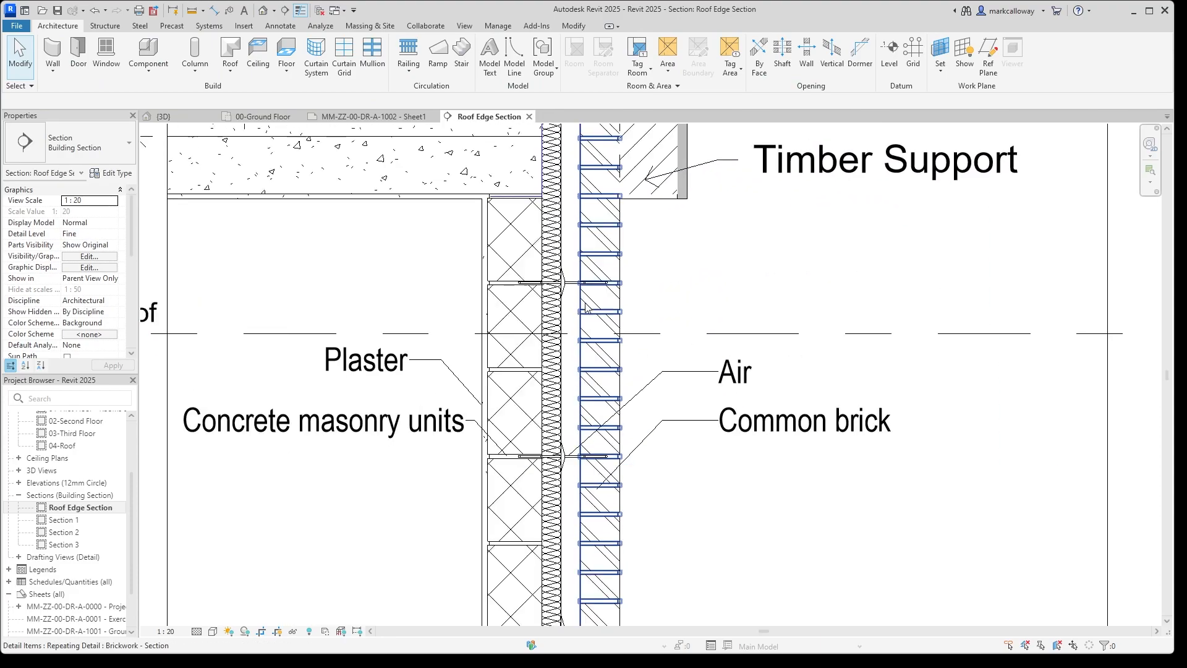
middle_click_drag(734, 325, 801, 272)
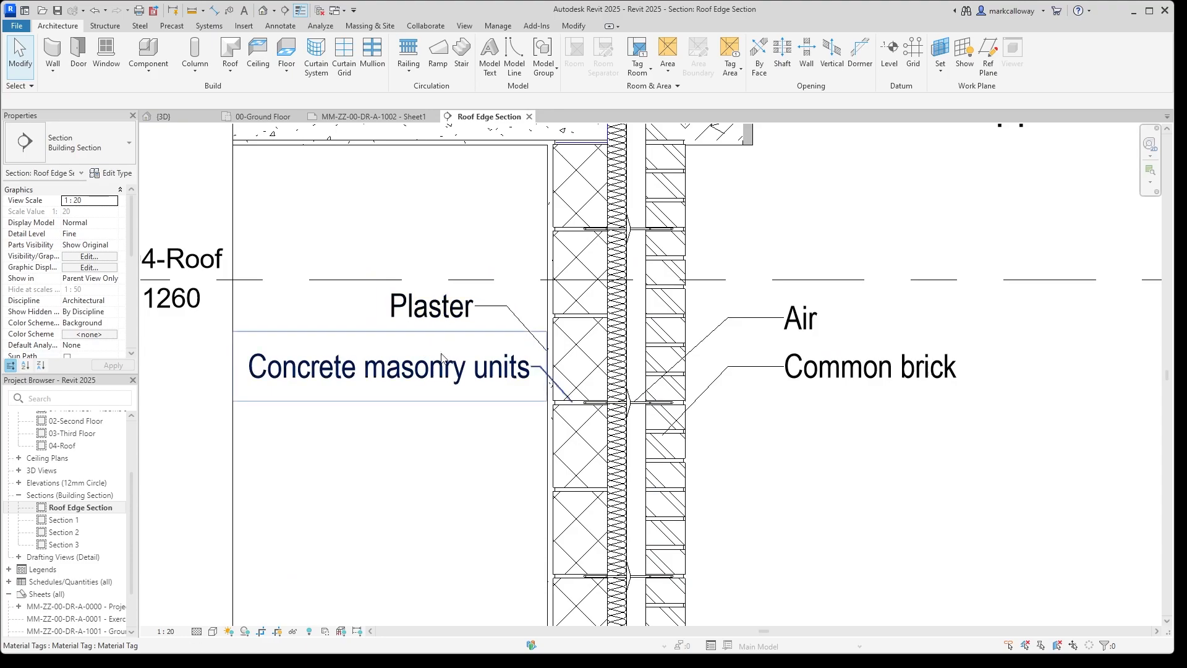
left_click(432, 306)
left_click(804, 317, "ctrl")
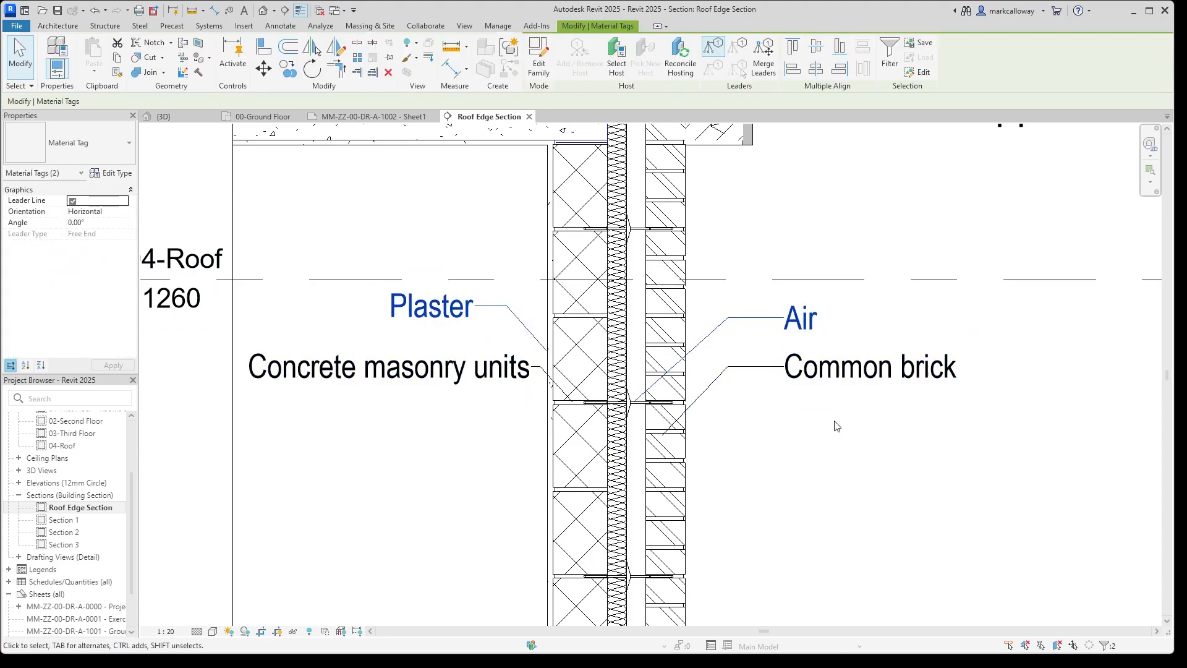
left_click(817, 49)
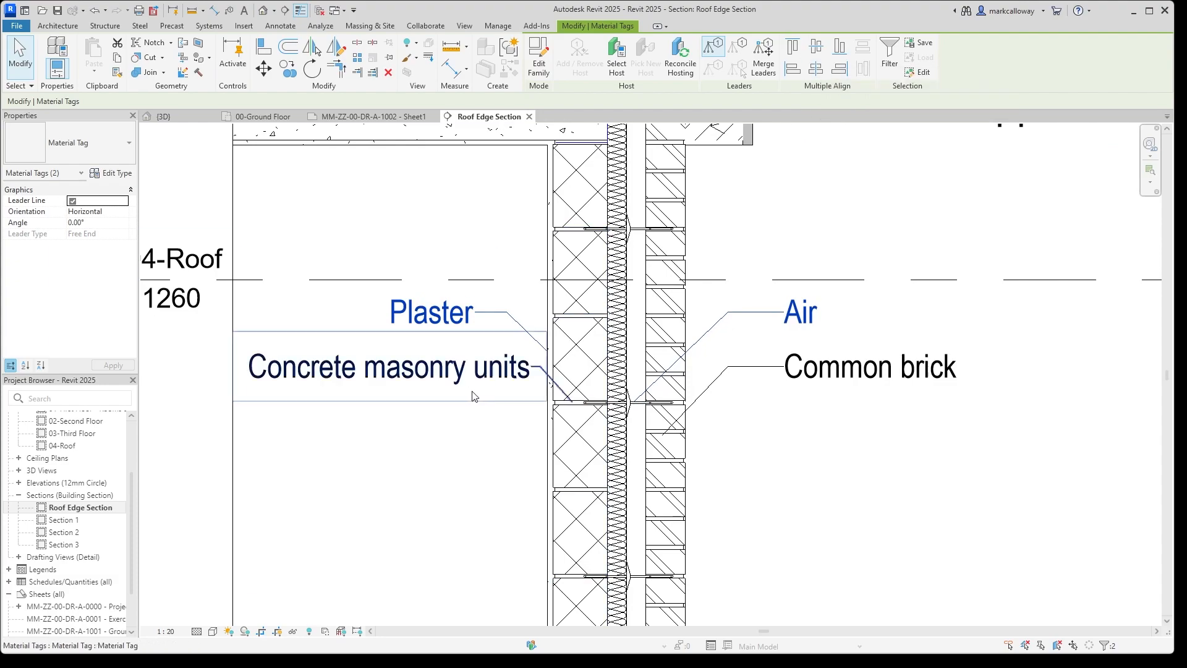
left_click(454, 376)
left_click(892, 370, "ctrl")
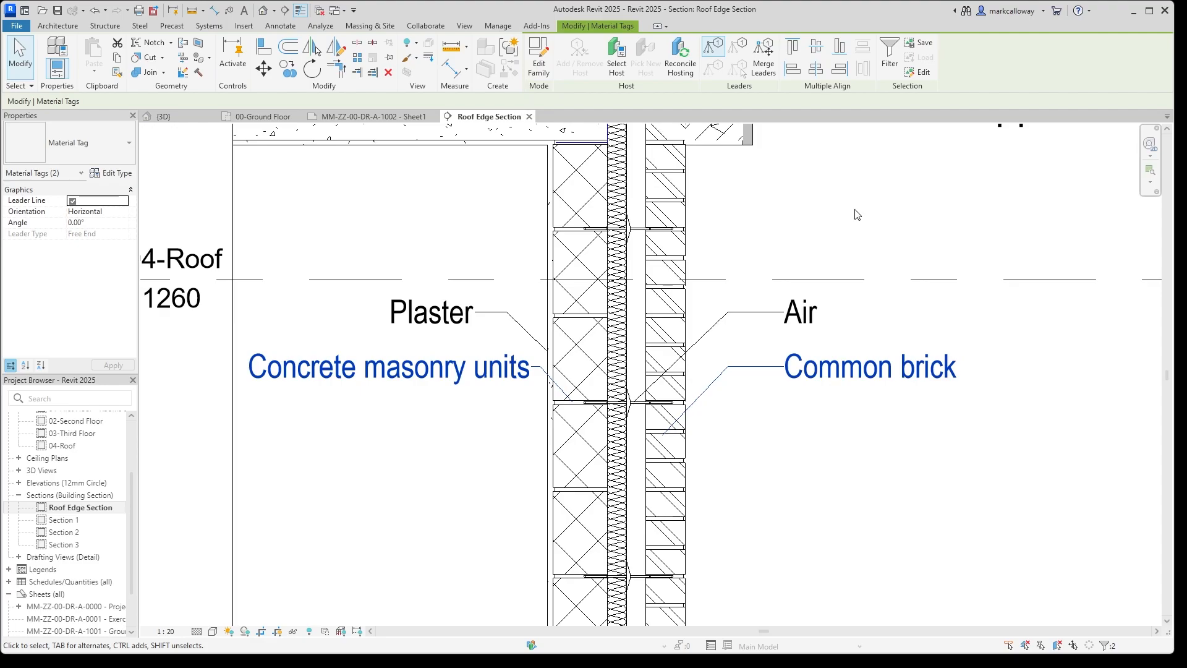
key("Escape")
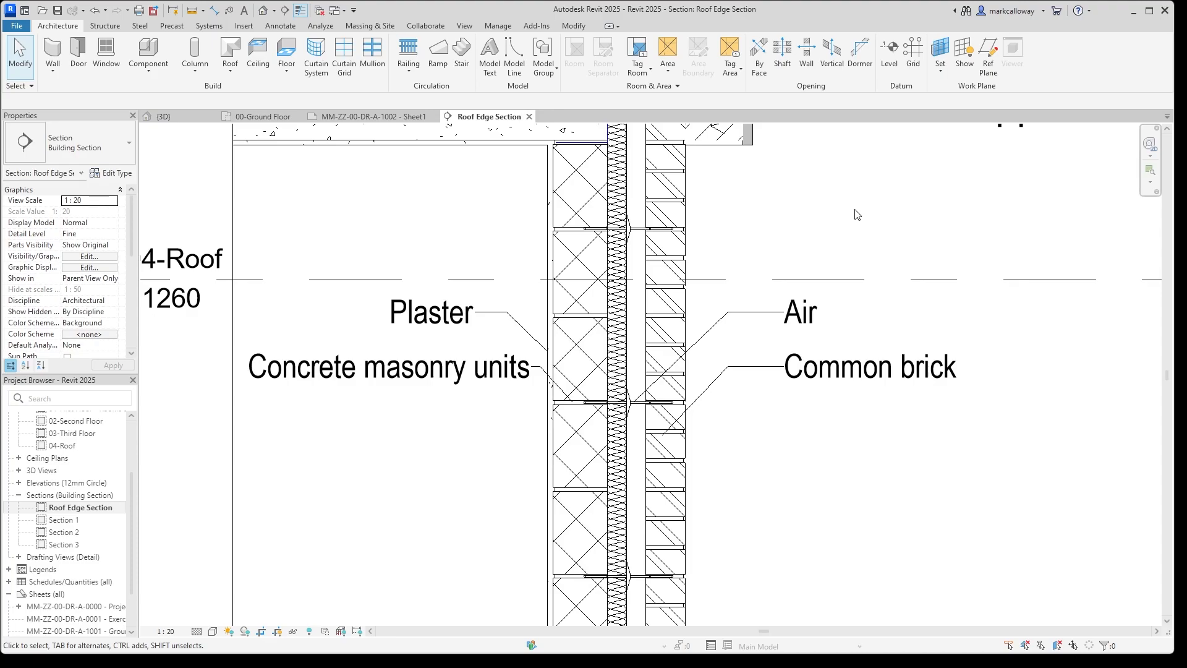
Switch to the building's {3D} view, examine its STEP export settings and close them without exporting.
left_click(179, 117)
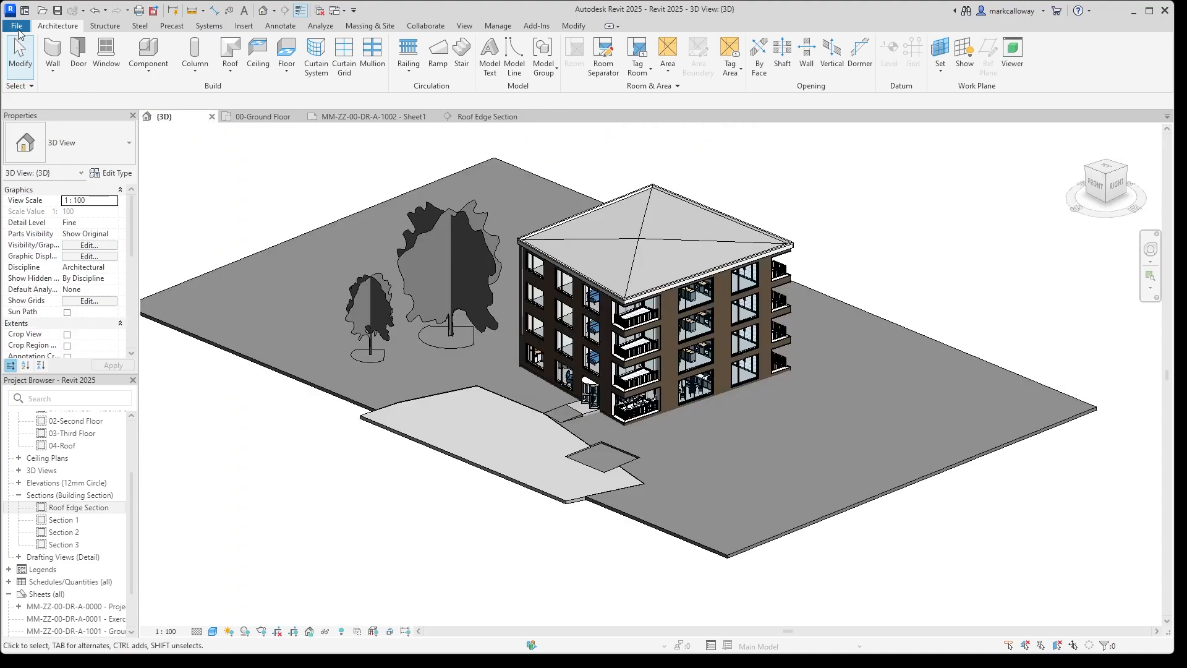
left_click(16, 27)
mouse_move(73, 207)
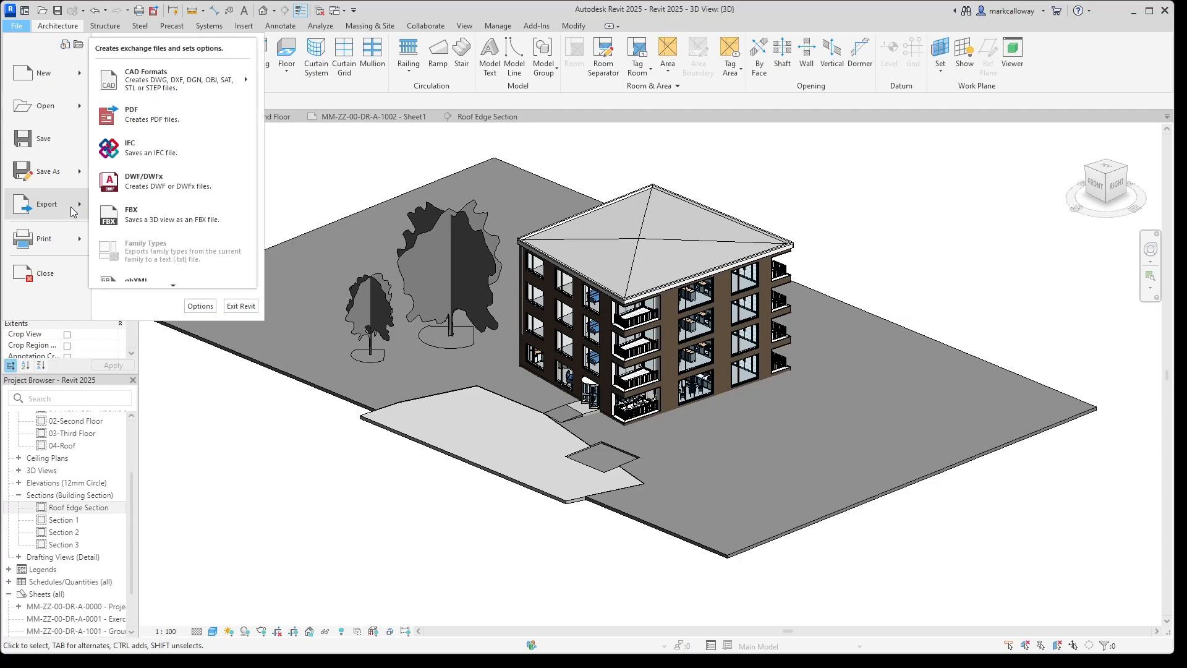
mouse_move(212, 77)
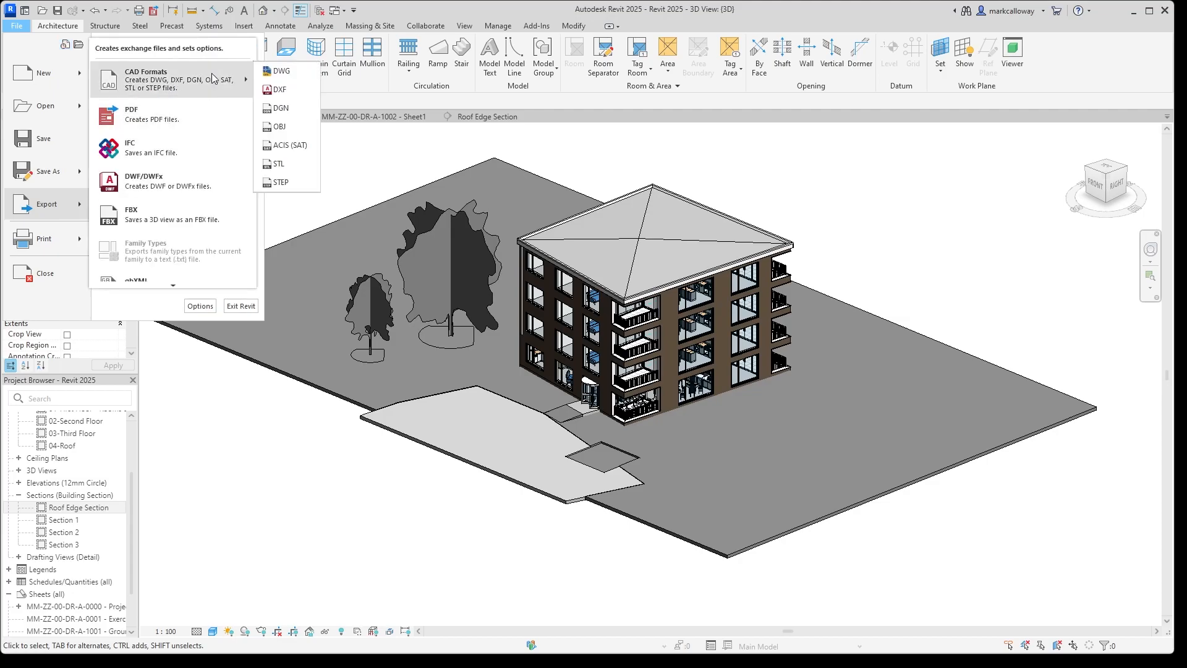
left_click(308, 184)
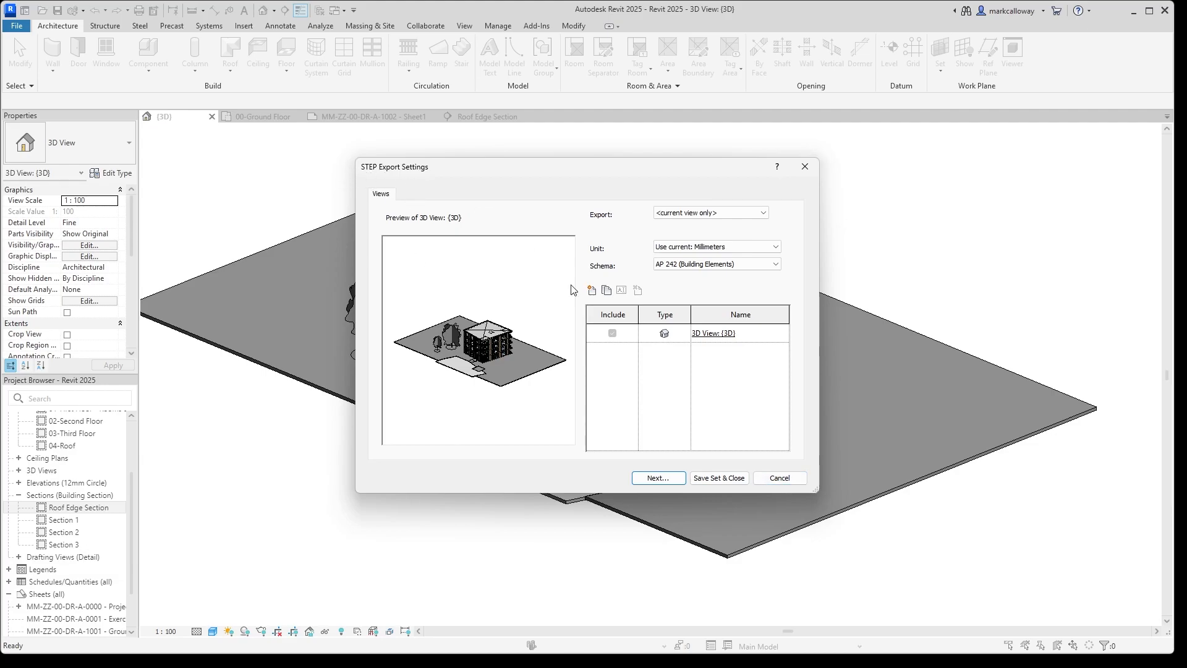
left_click(784, 478)
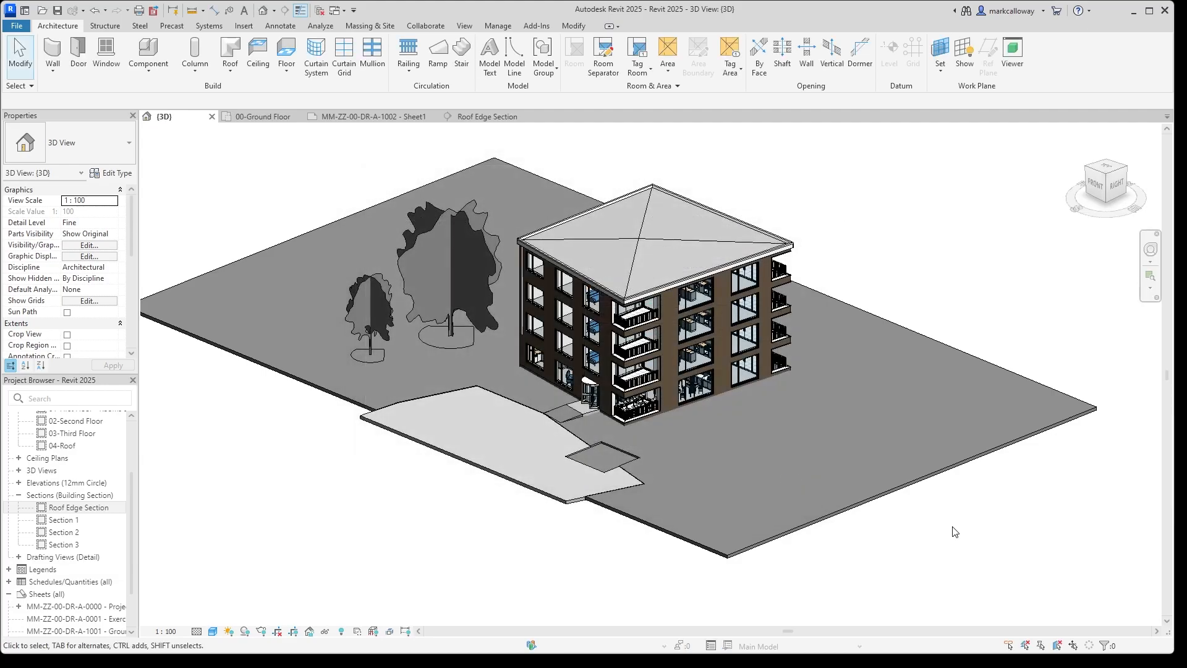